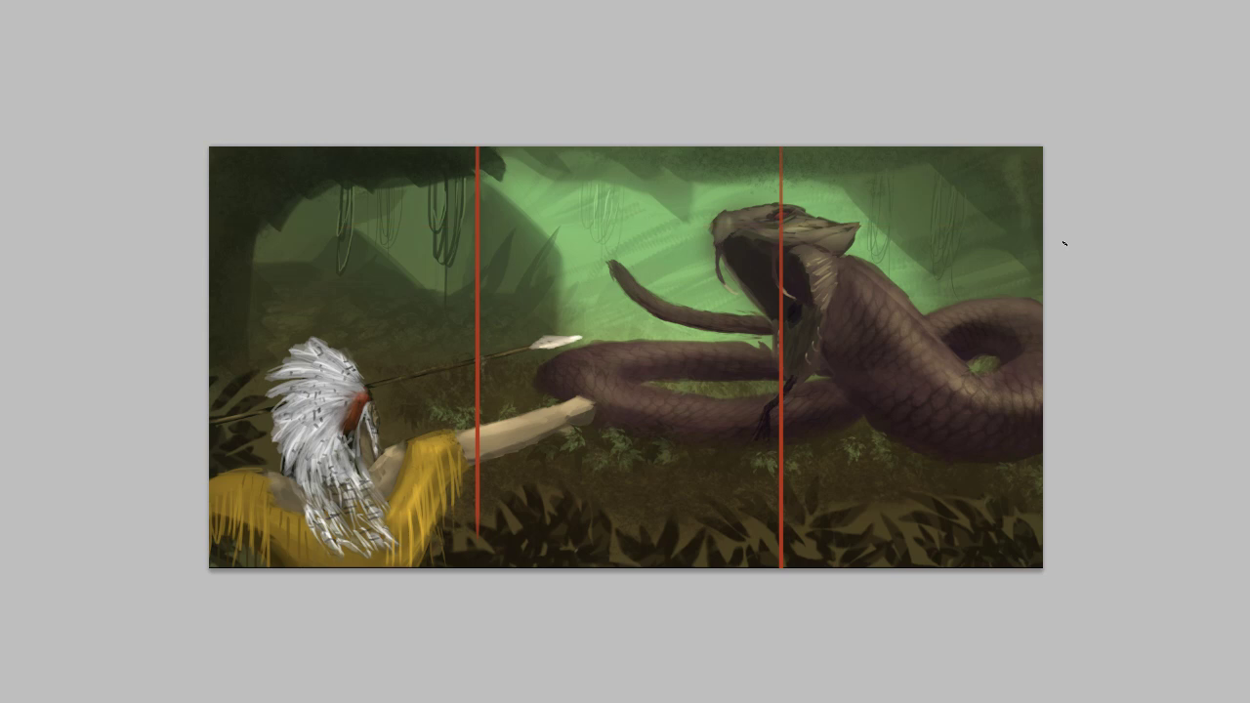
Step: Complete a red rule-of-thirds grid with two horizontal lines across the painting, mark the snake's head, and clear the markings
key("ctrl+z")
left_click_drag(1054, 250, 185, 252)
key("ctrl+z")
left_click_drag(1060, 268, 191, 269)
left_click_drag(1058, 434, 200, 433)
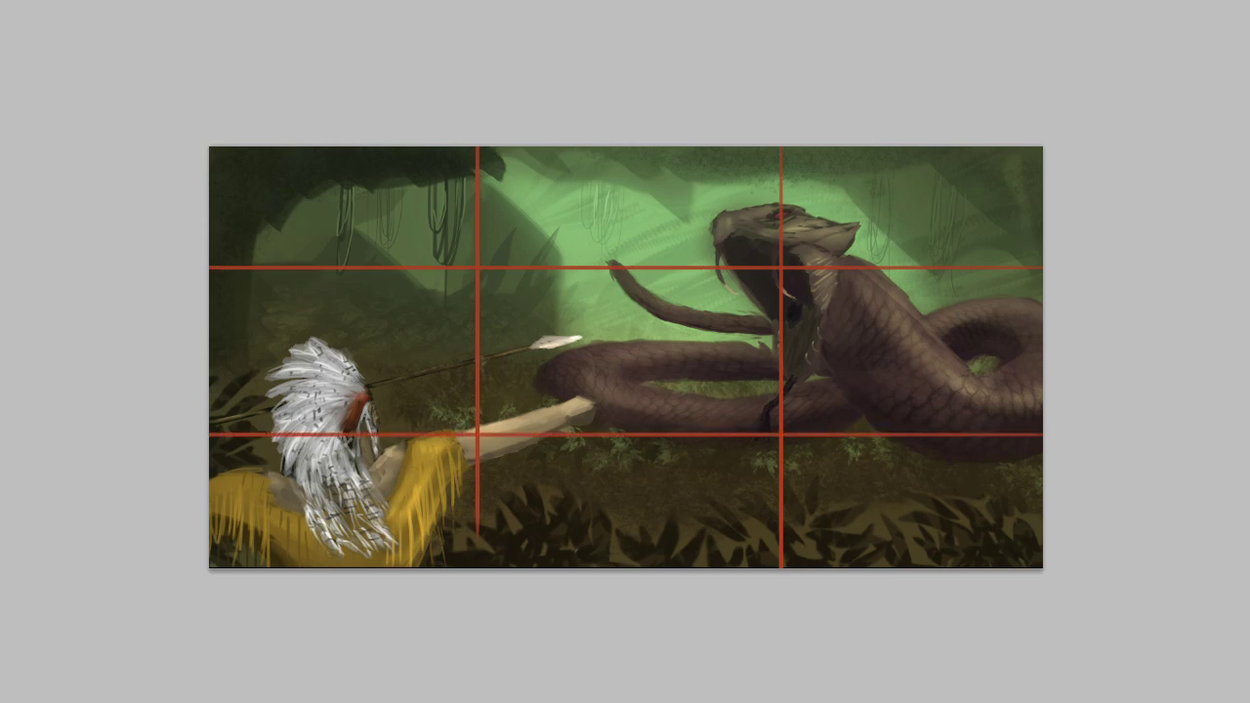
left_click_drag(806, 235, 781, 208)
key("F12")
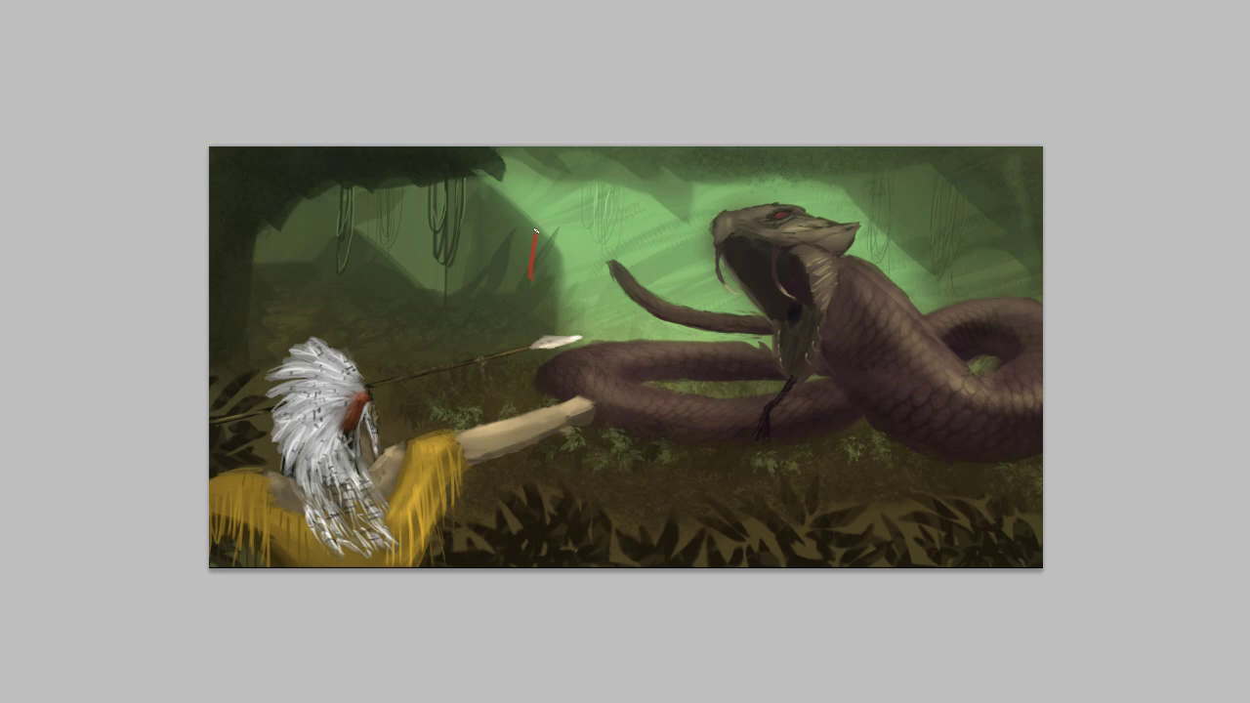
Step: Handwrite the red labels BG, Mid and Foreground with an arrow over the painting's depth zones, and clear them from the canvas
mouse_move(565, 252)
left_mouse_down()
mouse_move(582, 257)
mouse_move(598, 241)
left_mouse_up()
mouse_move(400, 338)
left_mouse_down()
mouse_move(423, 311)
mouse_move(439, 339)
left_mouse_up()
mouse_move(455, 323)
left_mouse_down()
mouse_move(455, 341)
mouse_move(484, 338)
left_mouse_up()
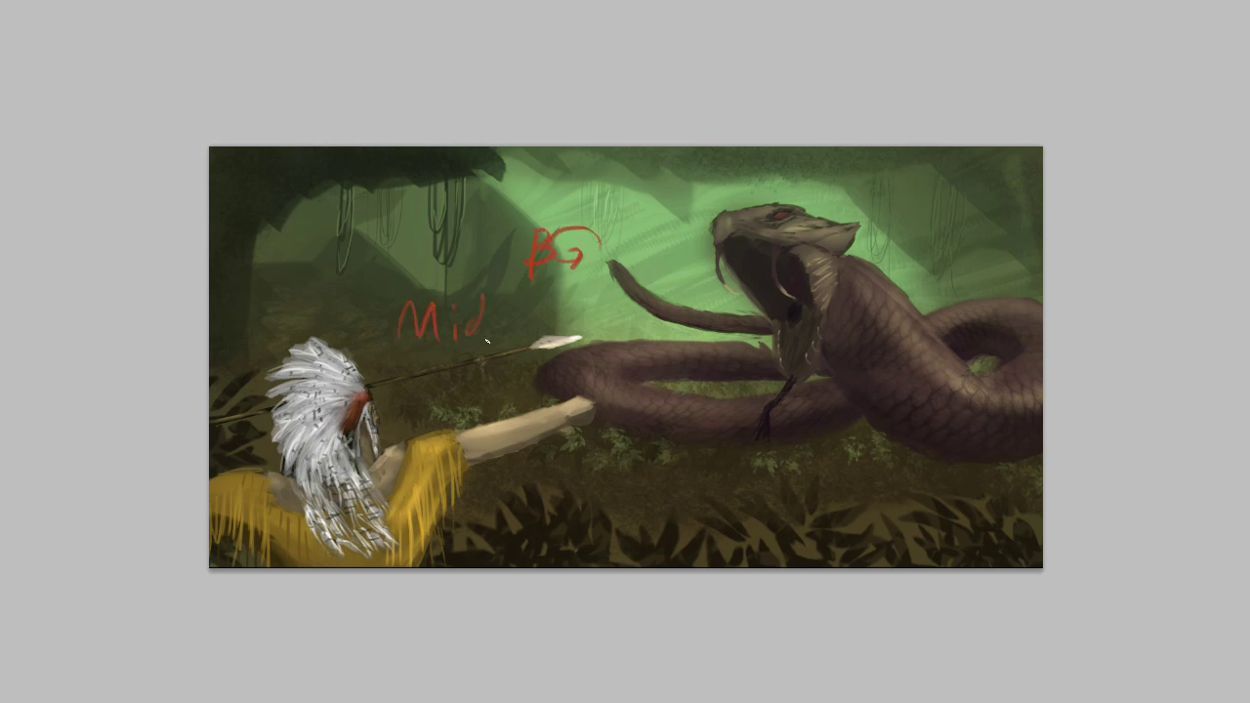
left_click_drag(538, 457, 536, 516)
mouse_move(541, 464)
left_mouse_down()
mouse_move(562, 459)
mouse_move(567, 479)
left_mouse_up()
mouse_move(506, 326)
left_mouse_down()
mouse_move(628, 328)
mouse_move(608, 304)
mouse_move(614, 335)
left_mouse_up()
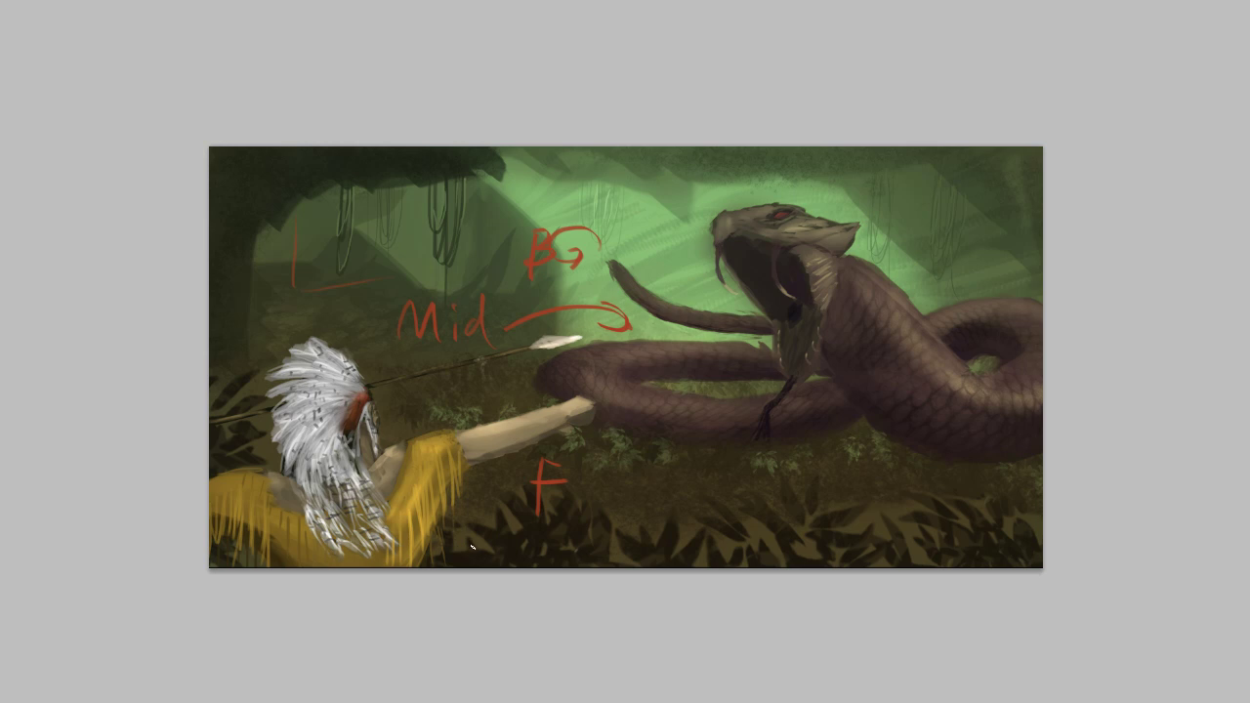
mouse_move(573, 501)
left_mouse_down()
mouse_move(614, 522)
mouse_move(639, 510)
left_mouse_up()
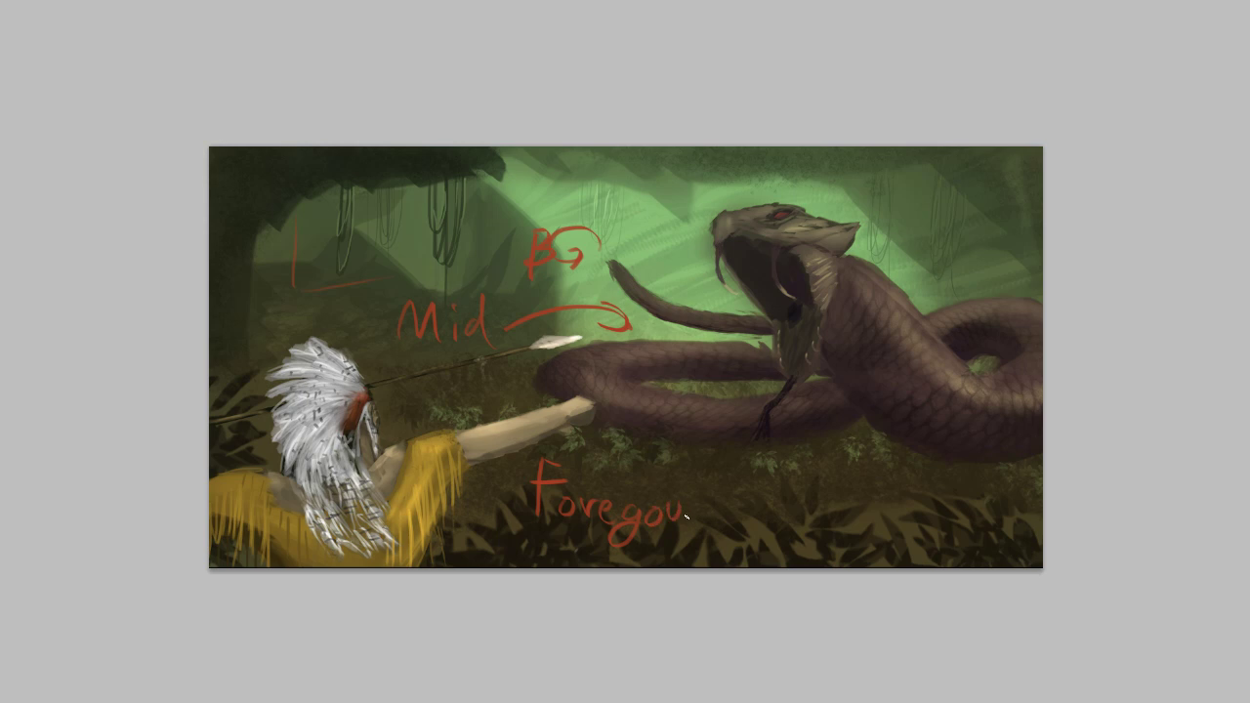
key("ctrl+z")
left_click_drag(723, 512, 729, 528)
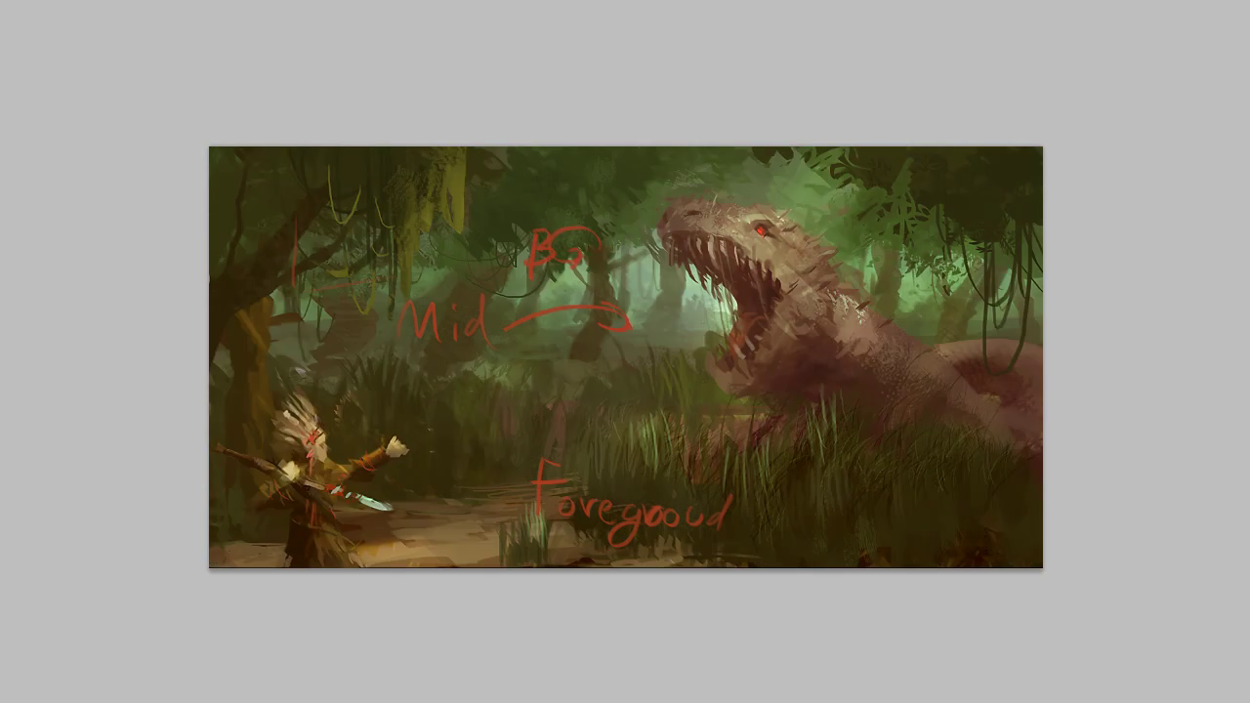
key("Delete")
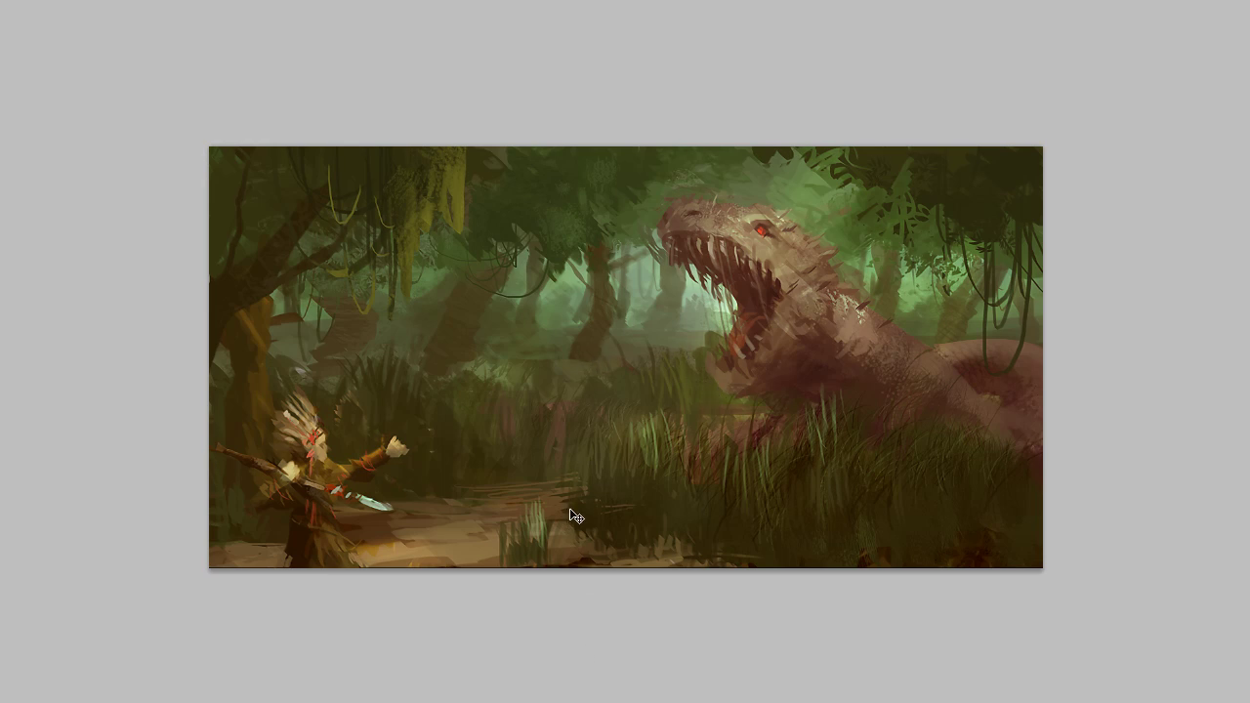
Step: Duplicate the Background layer and place the copy inside a new layer group
key("ctrl+plus")
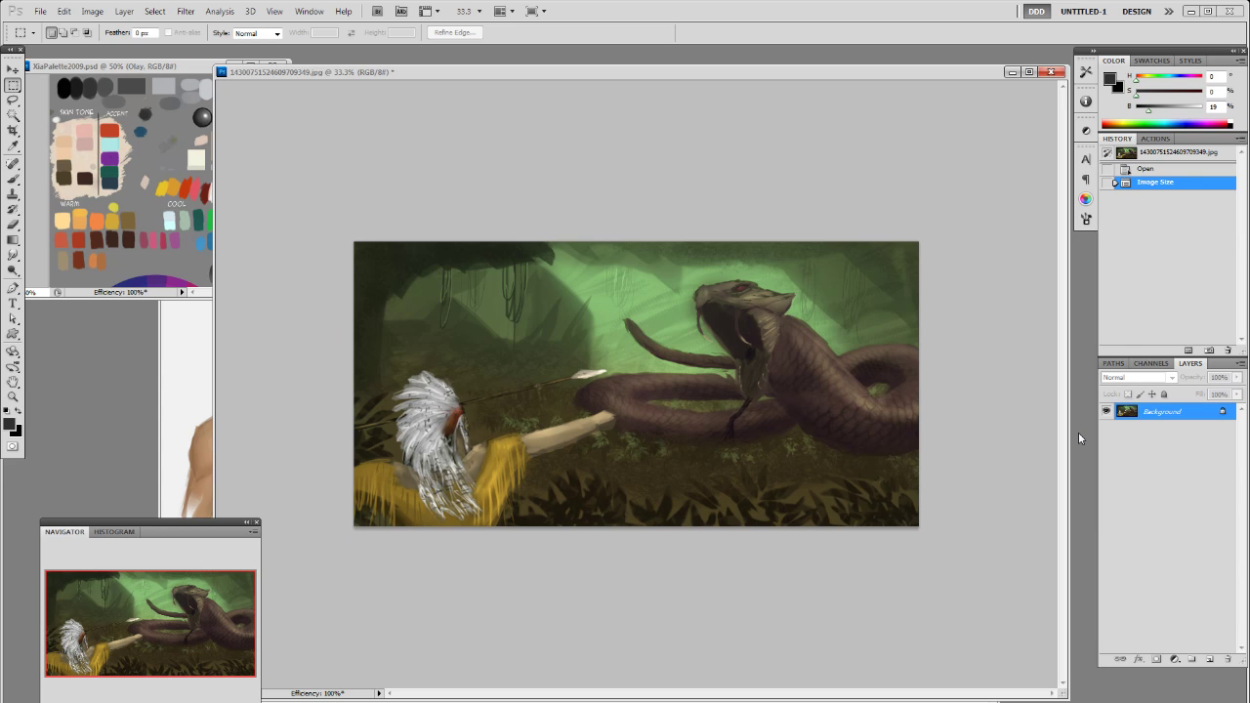
left_click_drag(1173, 411, 1207, 662)
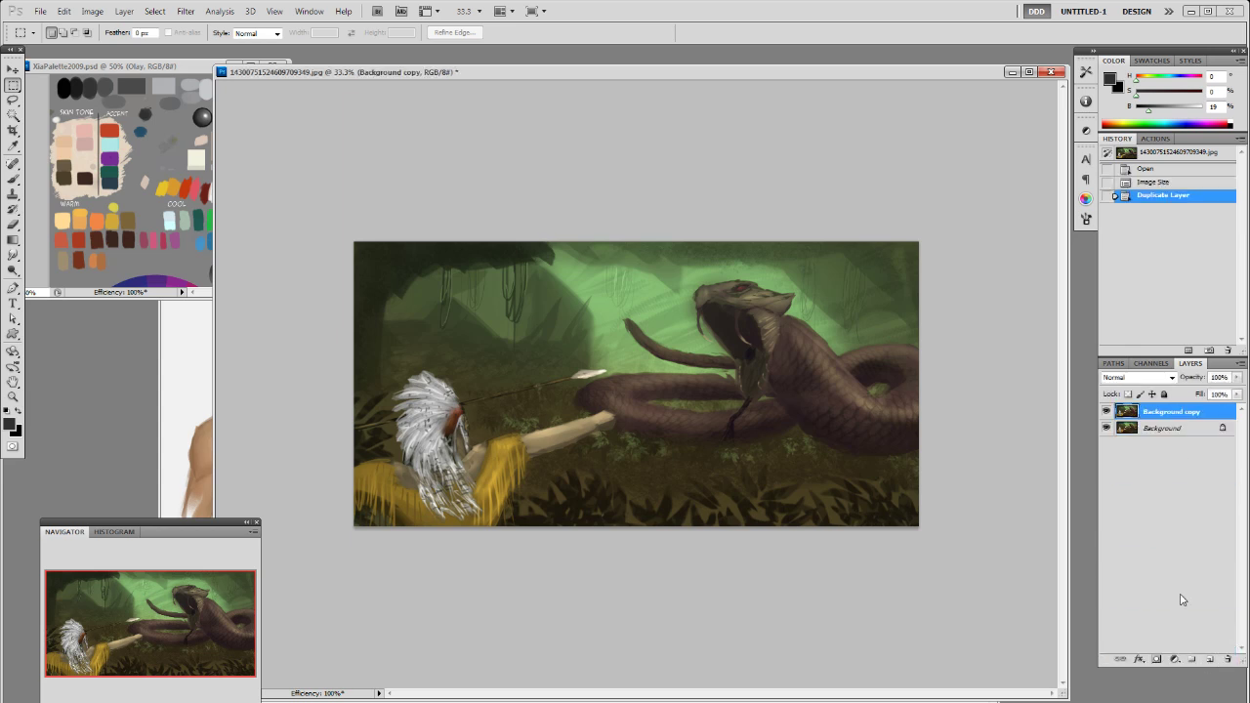
key("l")
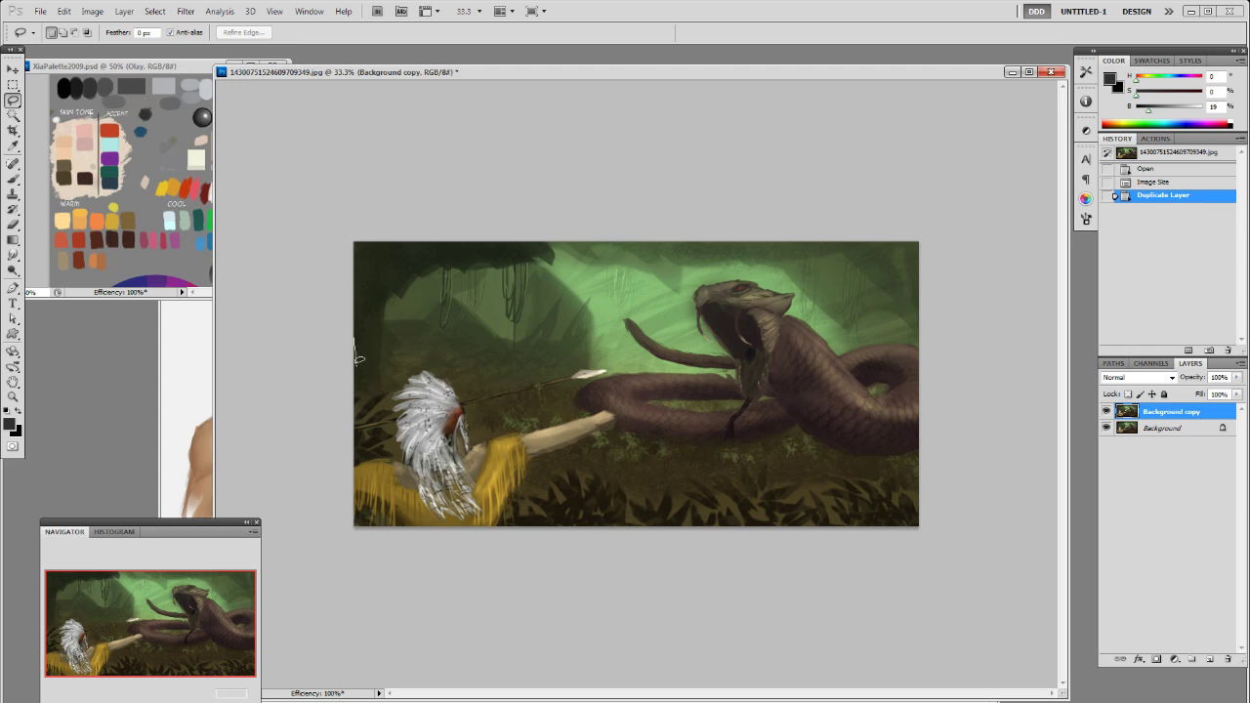
left_click(1193, 660)
left_click_drag(1176, 424, 1174, 426)
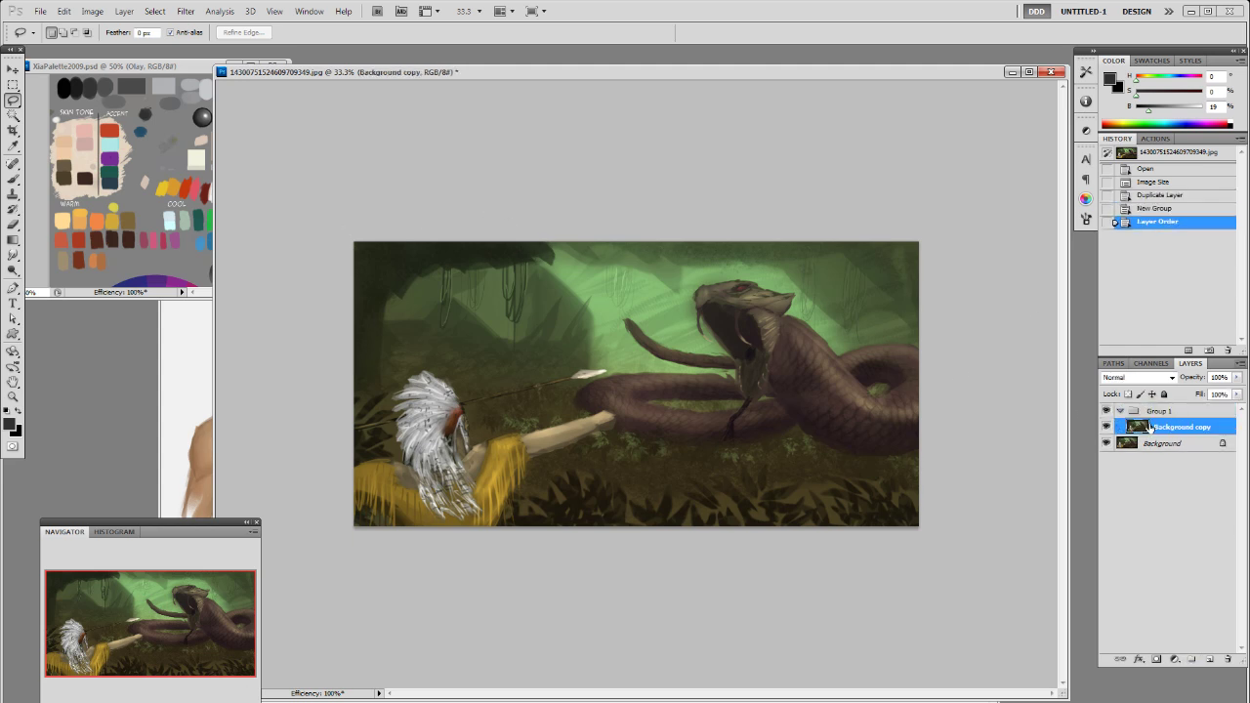
Step: Lasso the upper part of the painting containing the distant jungle and paste it as a new layer
mouse_move(990, 416)
left_mouse_down()
mouse_move(445, 403)
mouse_move(309, 228)
mouse_move(977, 227)
left_mouse_up()
key("ctrl+c")
key("ctrl+v")
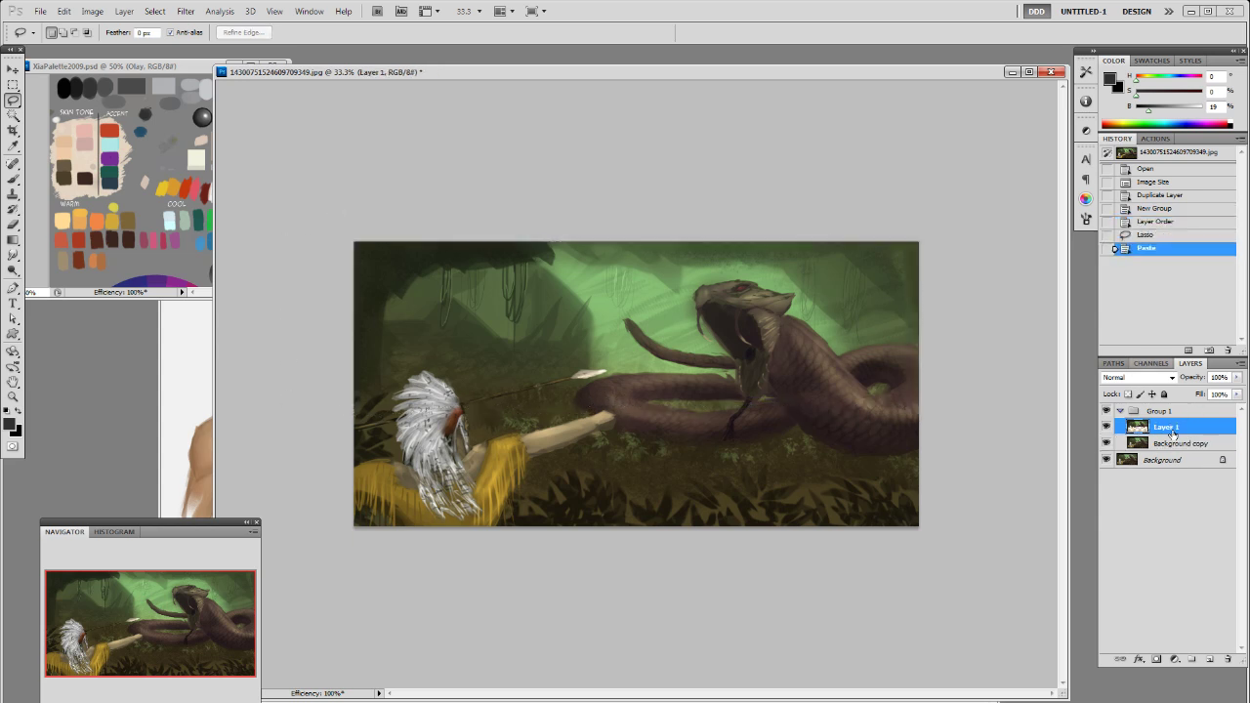
Step: Lighten the pasted background layer with Levels by lowering the input white point and raising the output black point
left_click(92, 11)
mouse_move(117, 44)
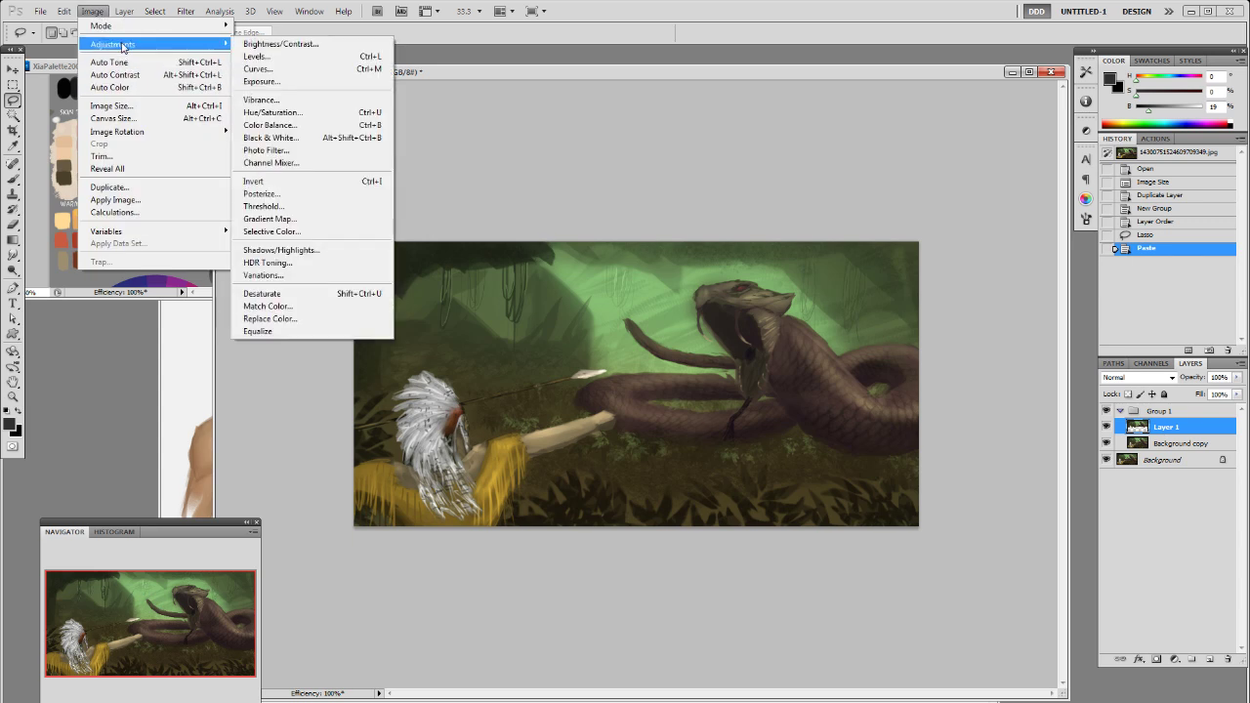
left_click(278, 55)
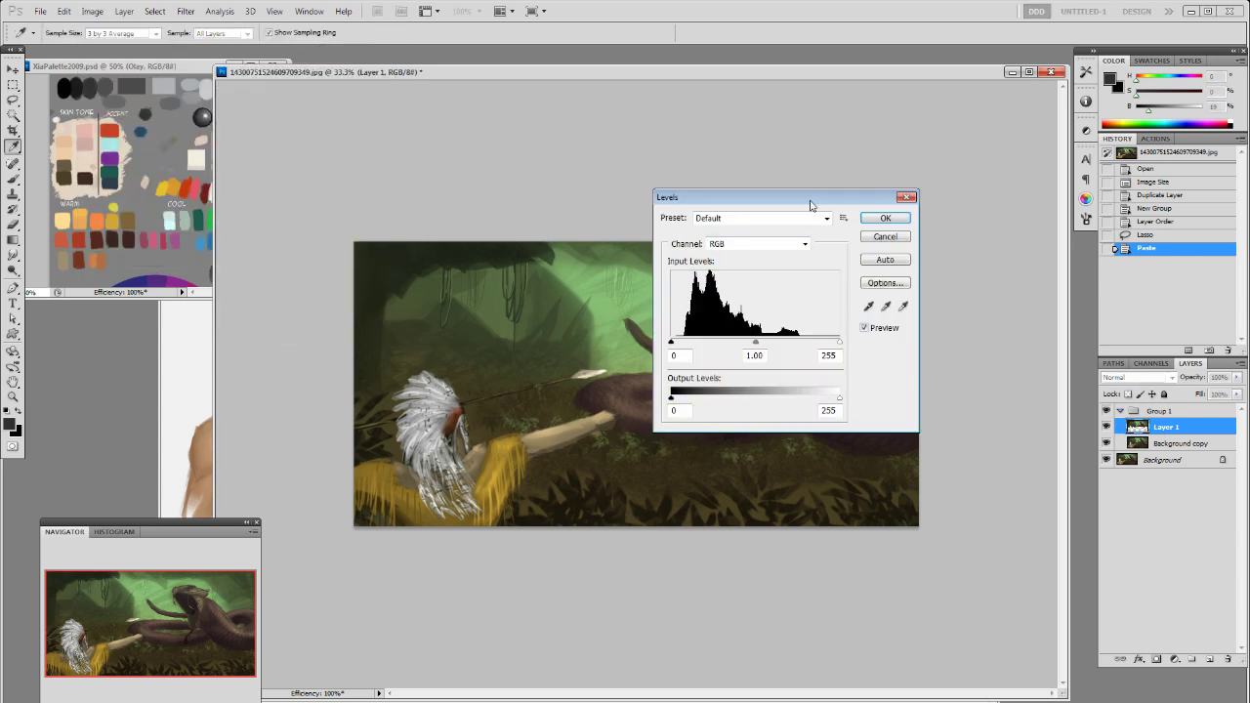
left_click_drag(811, 196, 899, 467)
left_click_drag(927, 614, 870, 614)
left_click_drag(761, 670, 778, 672)
left_click(973, 489)
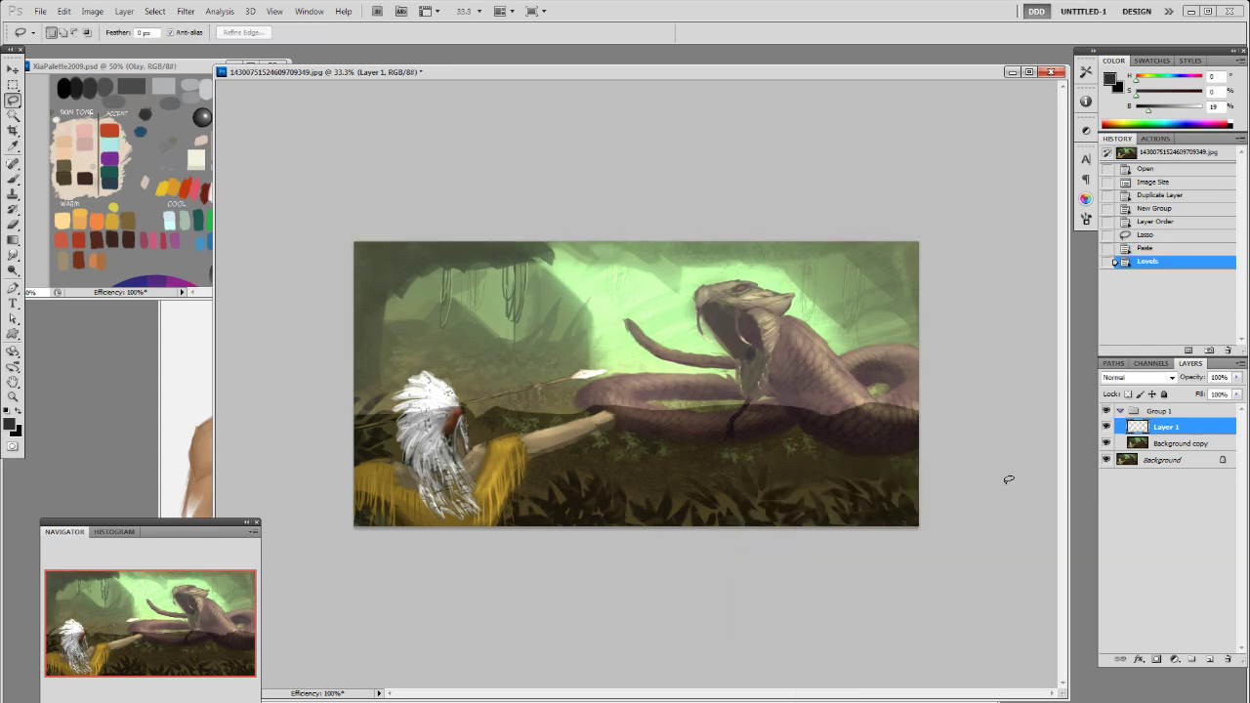
left_click(93, 12)
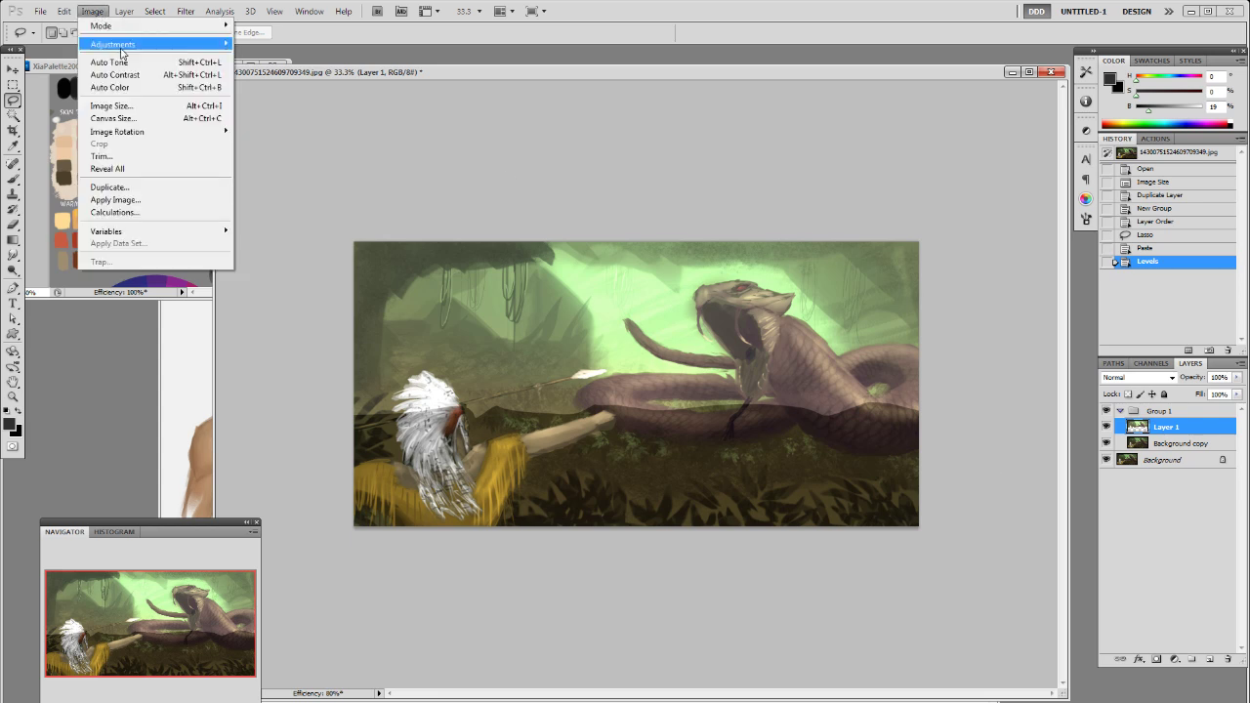
mouse_move(161, 47)
left_click(254, 57)
left_click(952, 494)
Step: Slightly reduce the saturation of the lightened background layer with a Hue/Saturation adjustment
left_click(92, 12)
mouse_move(108, 41)
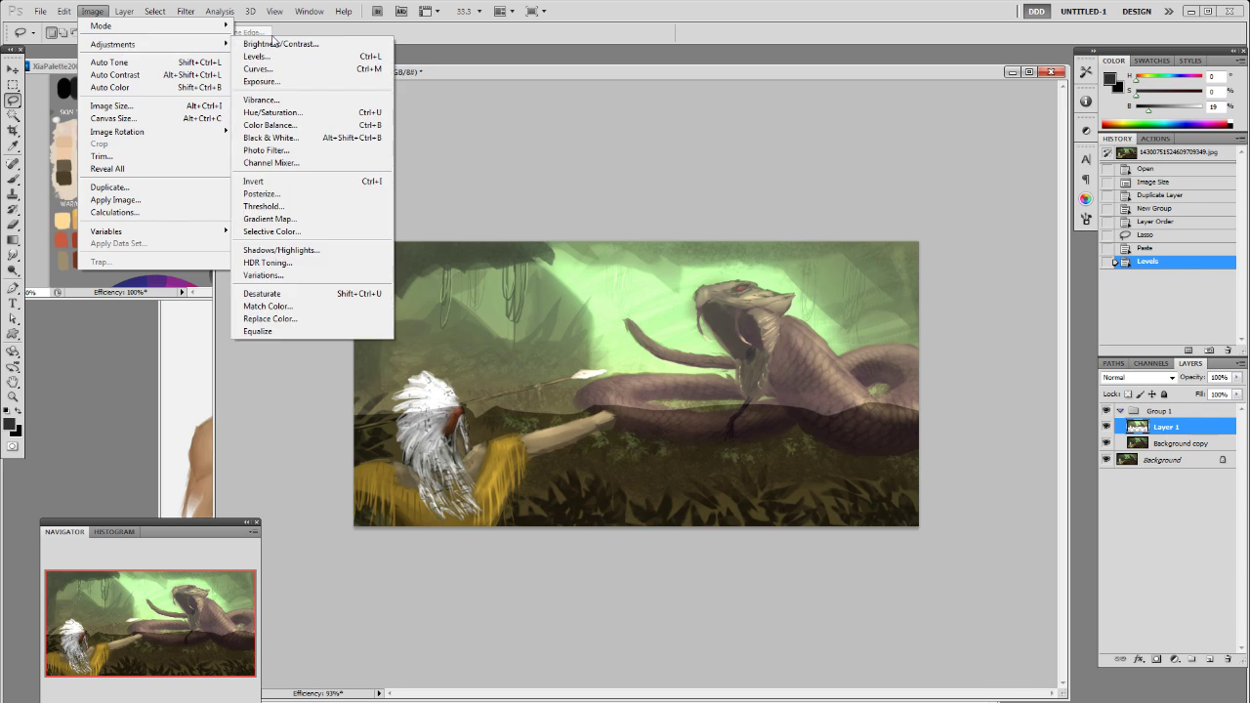
left_click(273, 126)
left_click_drag(265, 267, 255, 267)
left_click(408, 161)
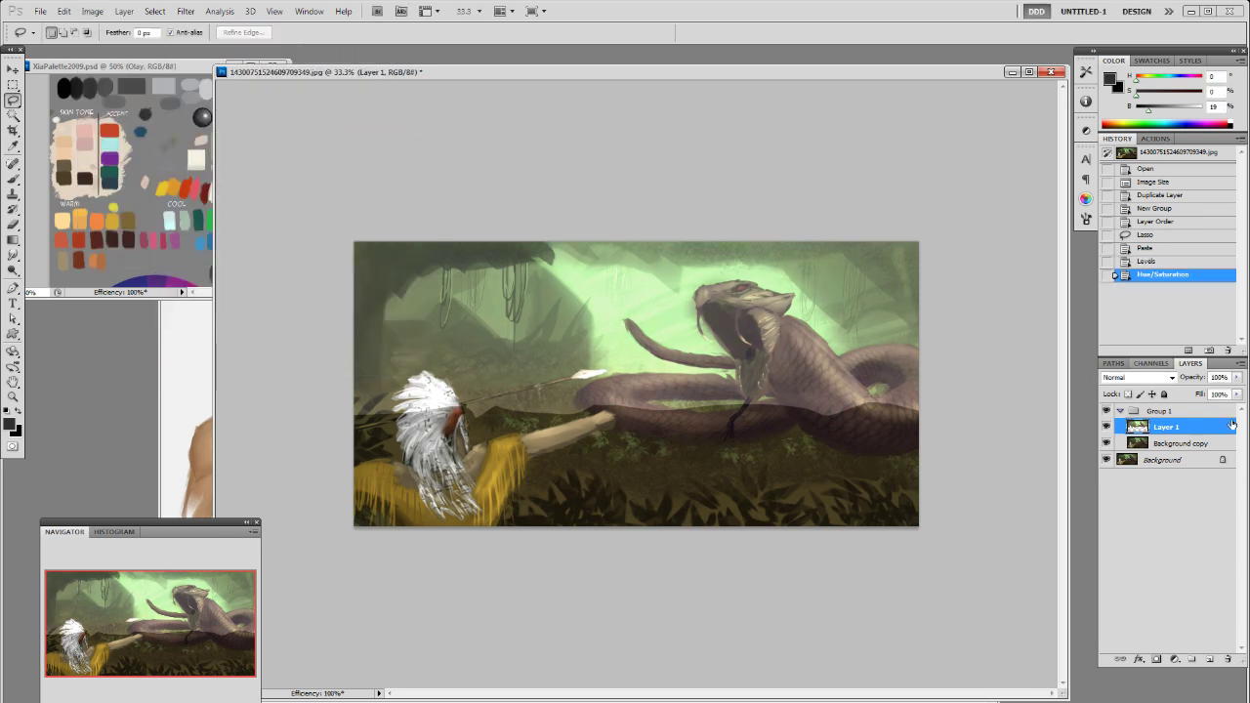
Step: On the Background copy layer, lasso the ground, the snake and the tree trunk along the painting's left edge
left_click(1155, 445)
left_click_drag(348, 371, 510, 360)
mouse_move(603, 372)
left_mouse_down()
mouse_move(746, 363)
mouse_move(709, 319)
mouse_move(712, 271)
mouse_move(765, 282)
left_mouse_up()
mouse_move(828, 344)
left_mouse_down()
mouse_move(971, 395)
mouse_move(781, 477)
mouse_move(532, 494)
mouse_move(351, 374)
left_mouse_up()
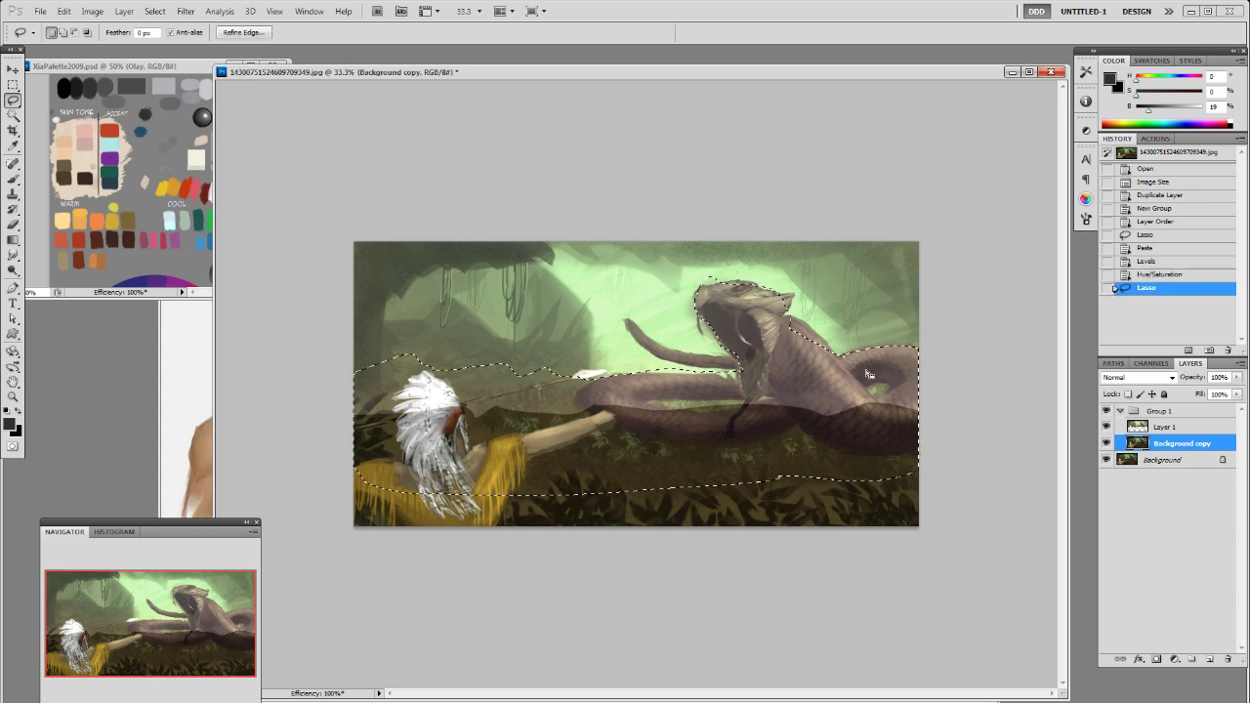
mouse_move(389, 231)
left_mouse_down()
mouse_move(389, 325)
mouse_move(338, 402)
left_mouse_up()
Step: Paste the selected midground area as a new layer and move it above Layer 1 in the group
key("ctrl+c")
key("ctrl+v")
key("v")
left_click_drag(1208, 448, 1194, 420)
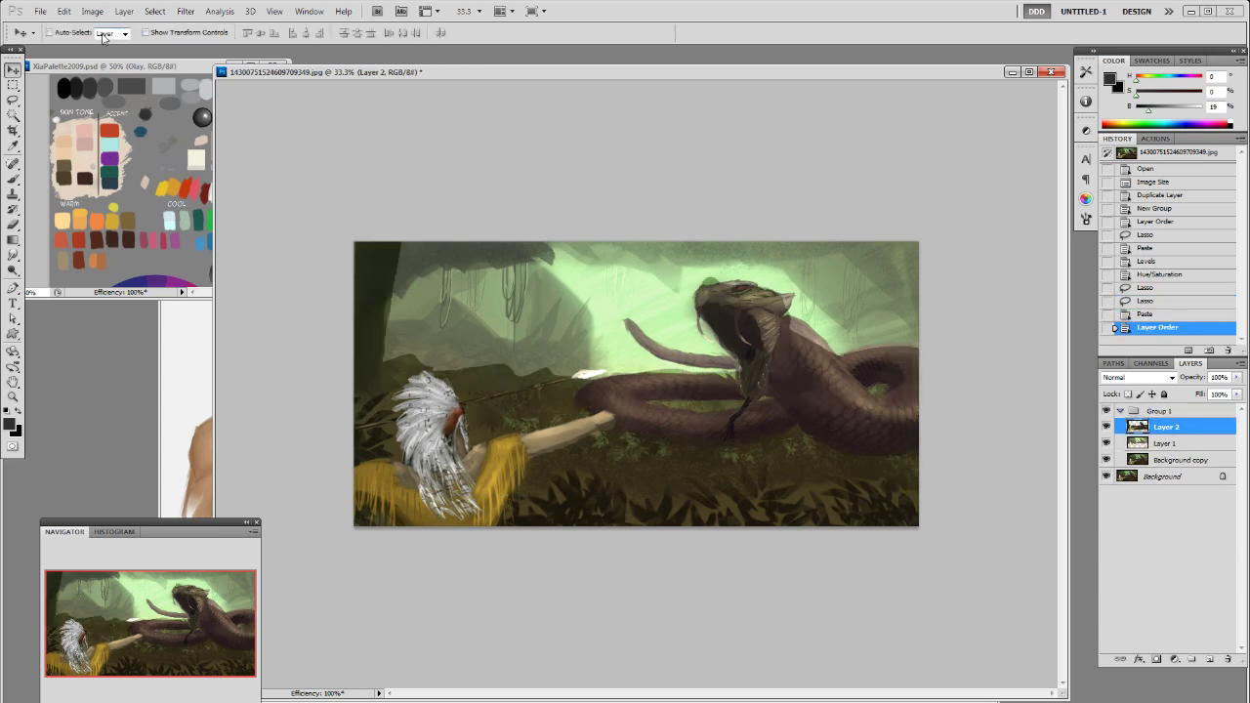
Step: Sample the colors of the dark foreground foliage and the ground near the snake's coil to compare their values
key("b")
left_click(562, 517, "alt")
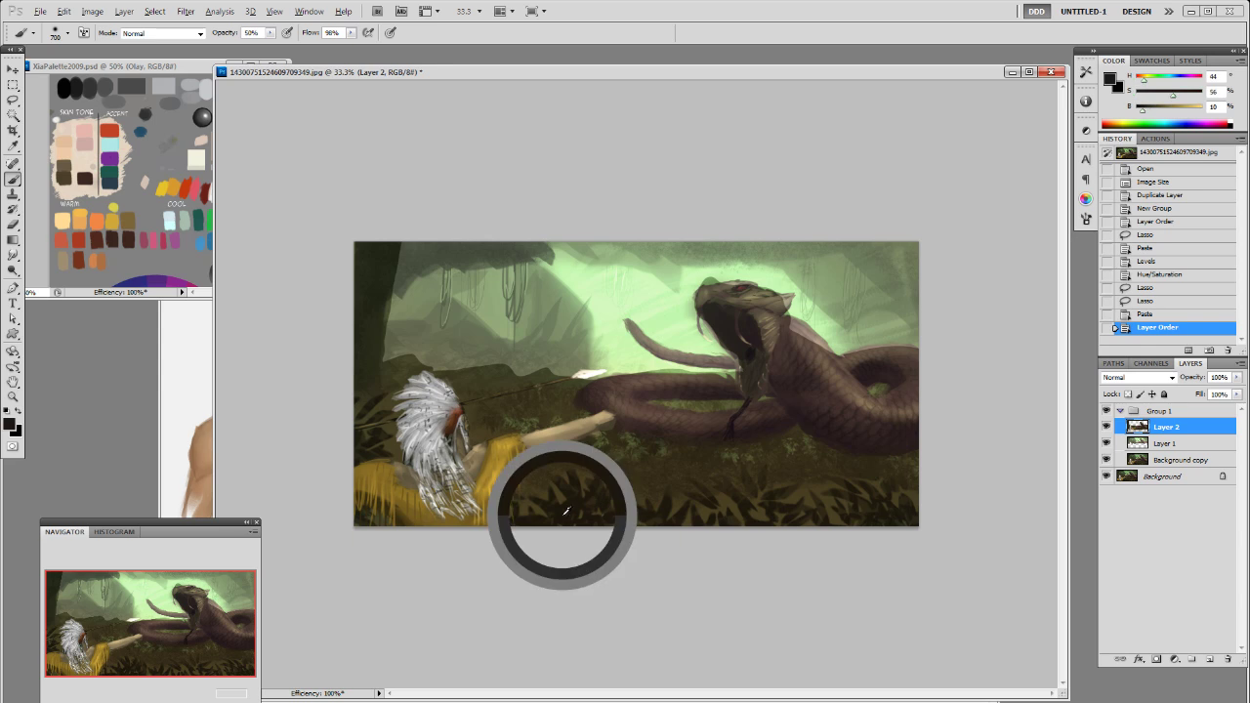
left_click(542, 486, "alt")
left_click(565, 401, "alt")
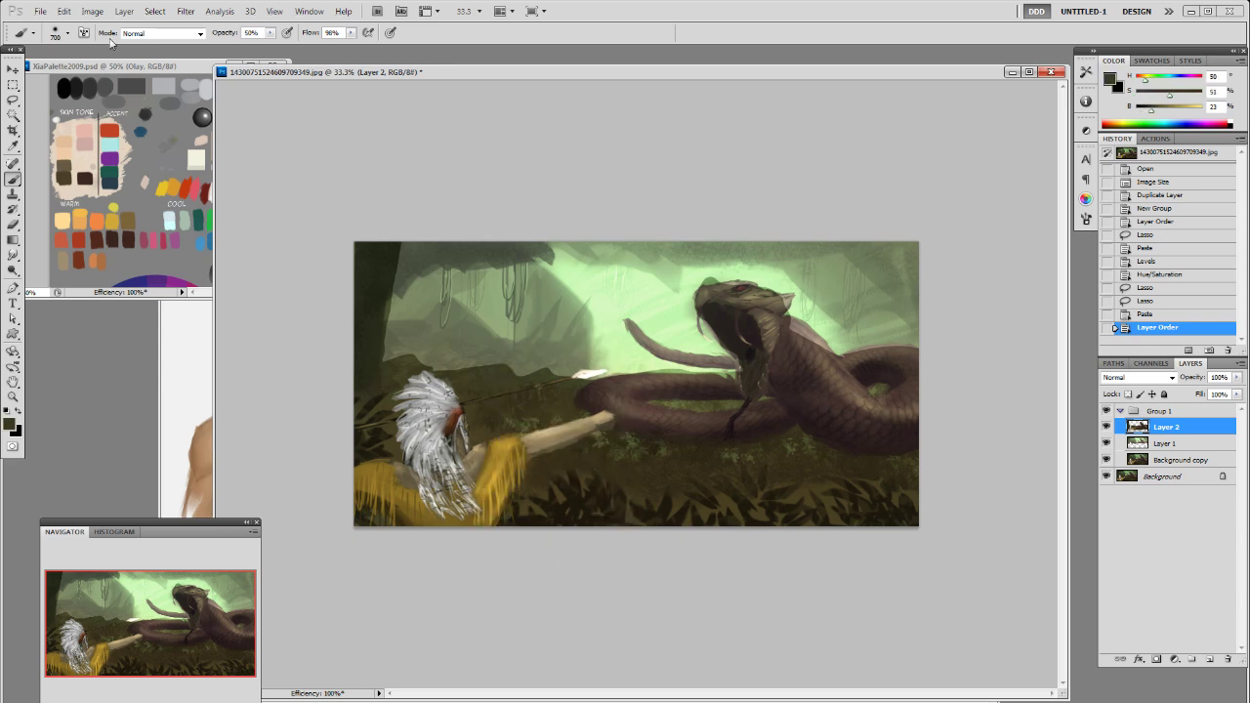
Step: Adjust the midground layer's Levels, setting the midtone input to 1.70 and the output white to 169
left_click(92, 11)
mouse_move(156, 44)
left_click(276, 60)
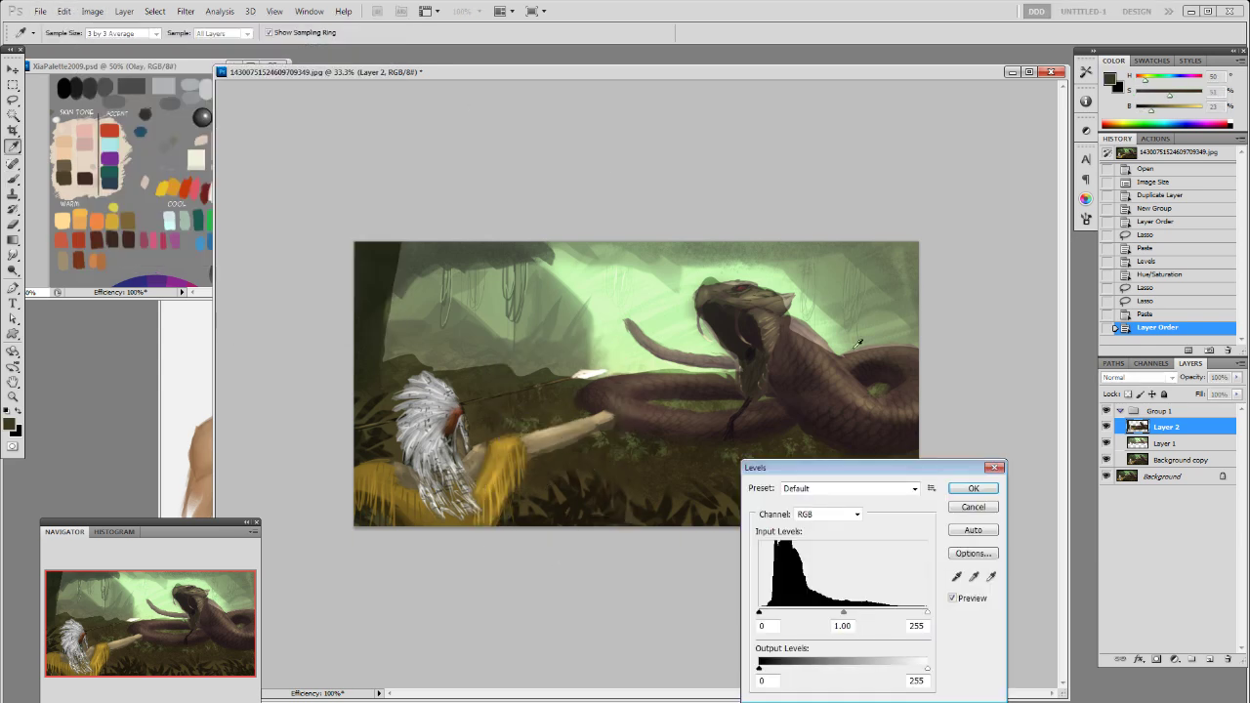
left_click_drag(843, 613, 812, 614)
left_click(673, 460)
left_click(635, 440)
left_click(927, 612)
left_click_drag(927, 668, 871, 667)
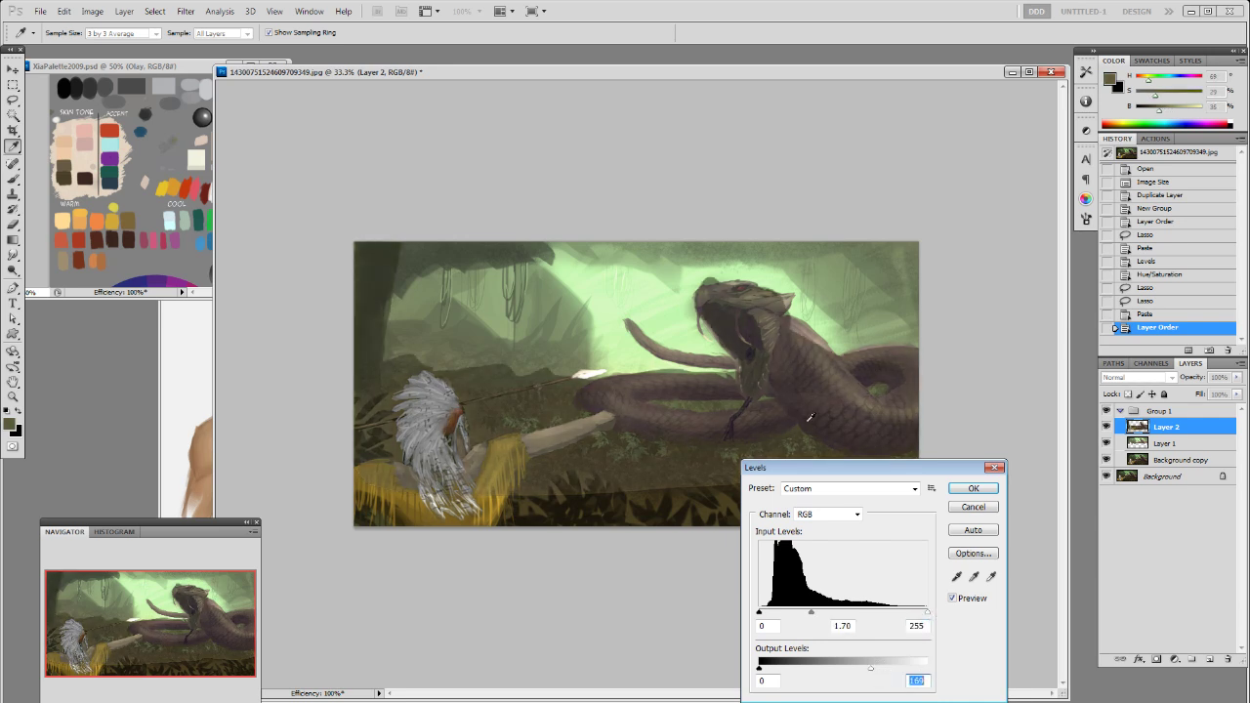
Step: Refine the midground Levels to input black 2 and midtone 1.84, raise the output white slightly, and apply the adjustment
left_click(829, 378)
left_click(755, 295)
left_click(787, 353)
left_click_drag(759, 615, 761, 615)
left_click_drag(812, 614, 807, 614)
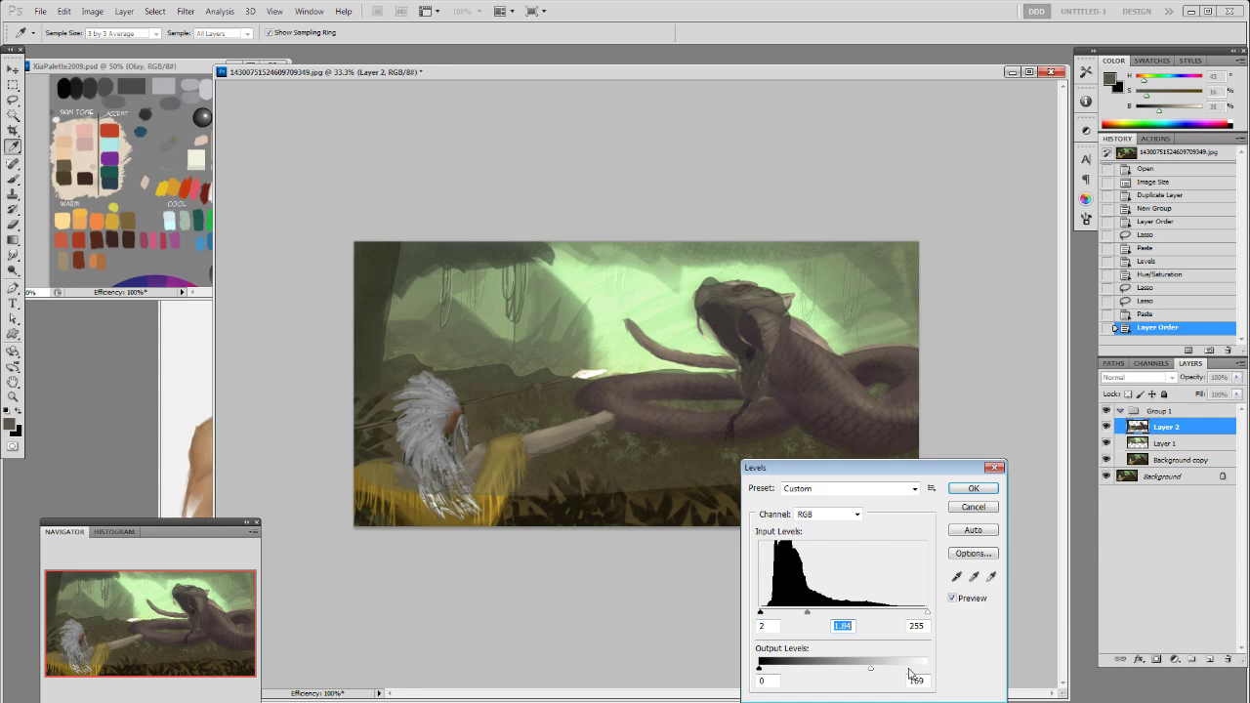
mouse_move(868, 674)
left_mouse_down()
mouse_move(889, 670)
mouse_move(879, 672)
left_mouse_up()
left_click(973, 488)
key("l")
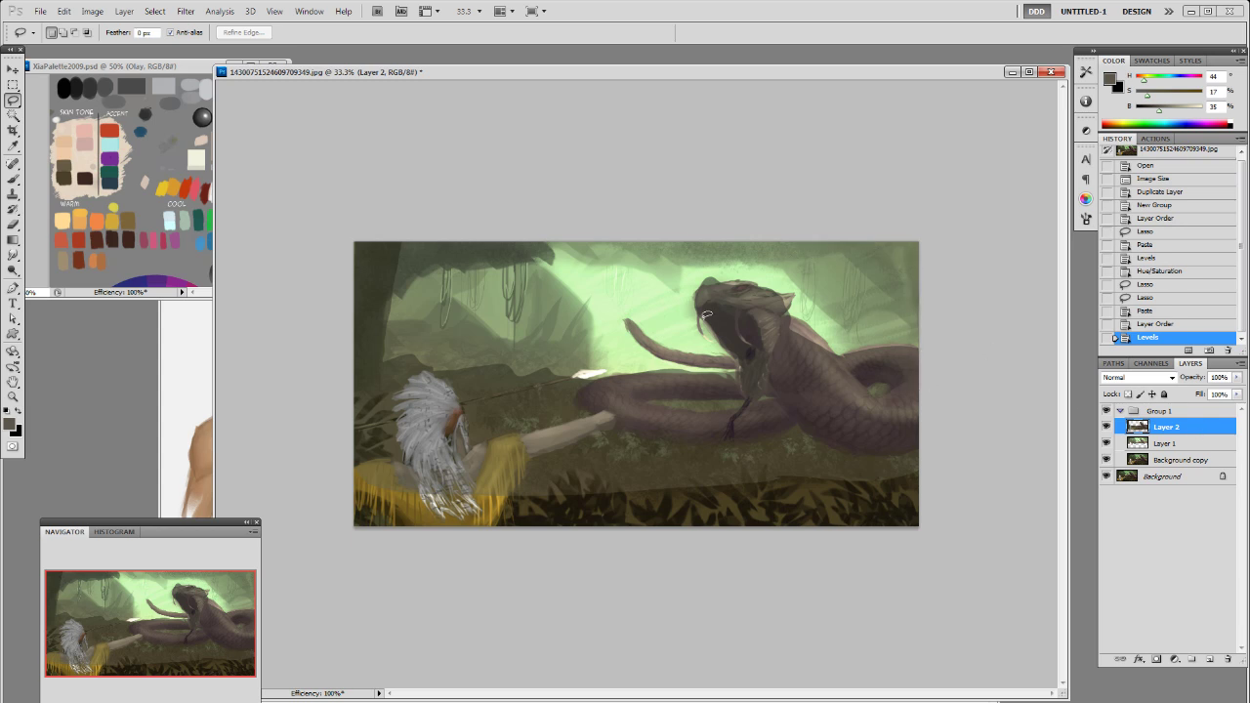
mouse_move(580, 217)
left_mouse_down()
mouse_move(688, 329)
mouse_move(737, 354)
mouse_move(743, 393)
mouse_move(538, 404)
mouse_move(494, 175)
mouse_move(630, 204)
left_mouse_up()
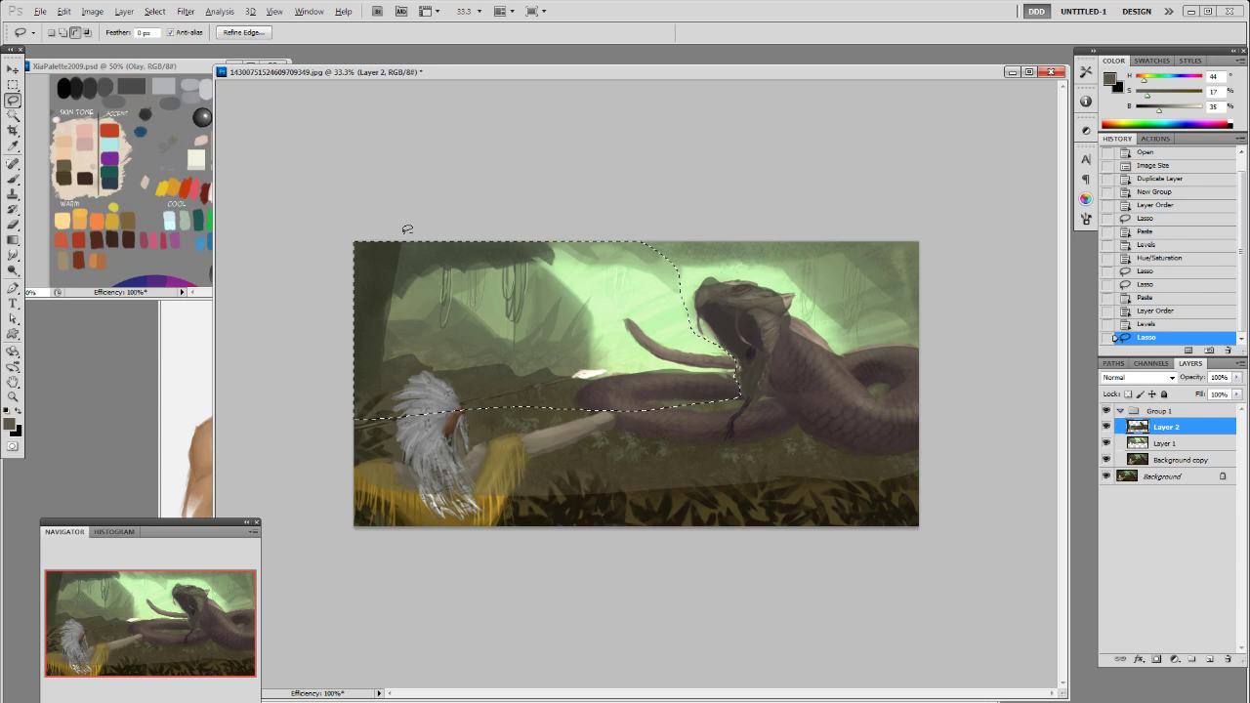
mouse_move(405, 231)
left_mouse_down()
mouse_move(370, 423)
mouse_move(336, 280)
left_mouse_up()
key("ctrl+z")
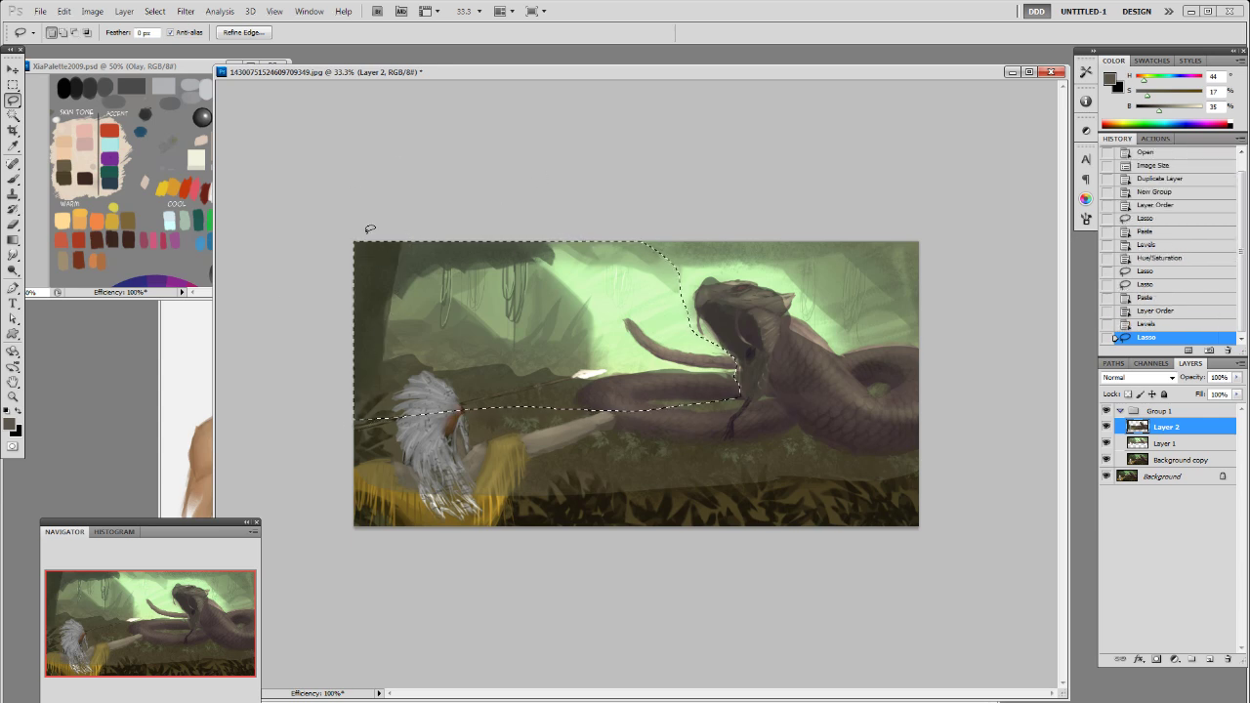
mouse_move(409, 234)
left_mouse_down()
mouse_move(371, 421)
mouse_move(338, 230)
left_mouse_up()
key("ctrl+z")
key("ctrl+d")
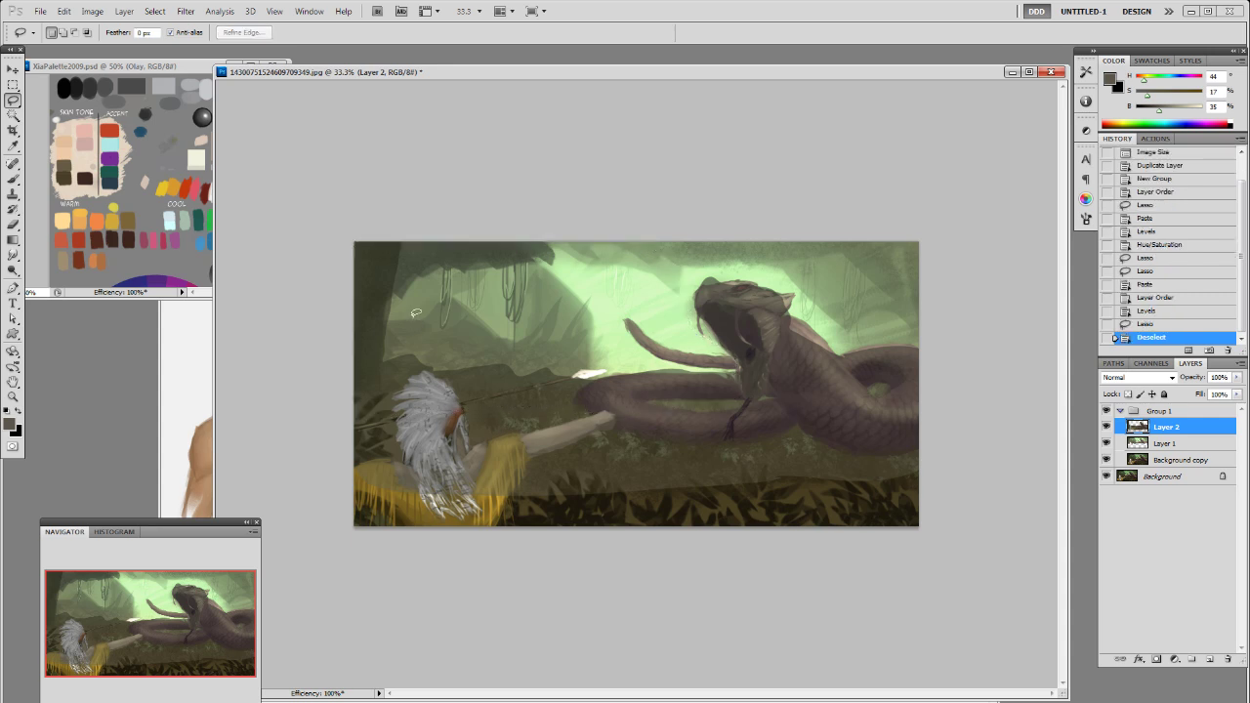
Step: Sample the colors of the upper-right canopy and the bright green background beside the snake's tail
key("b")
left_click(874, 254, "alt")
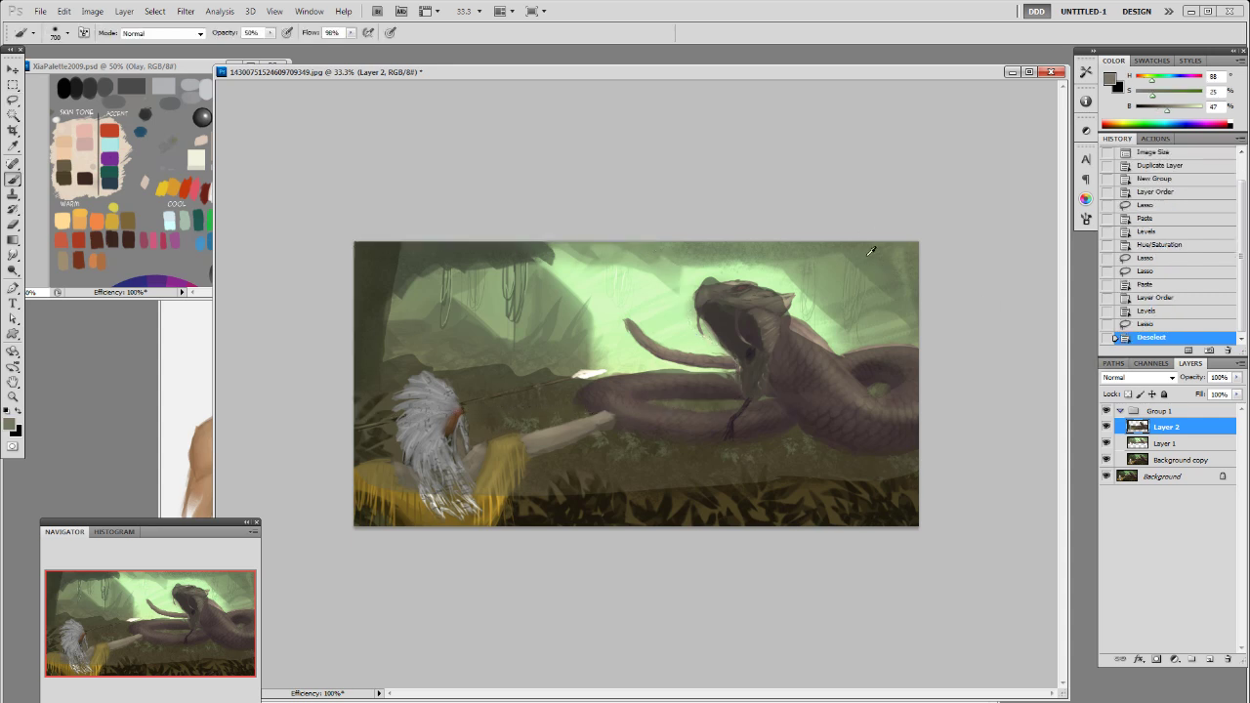
left_click(609, 328, "alt")
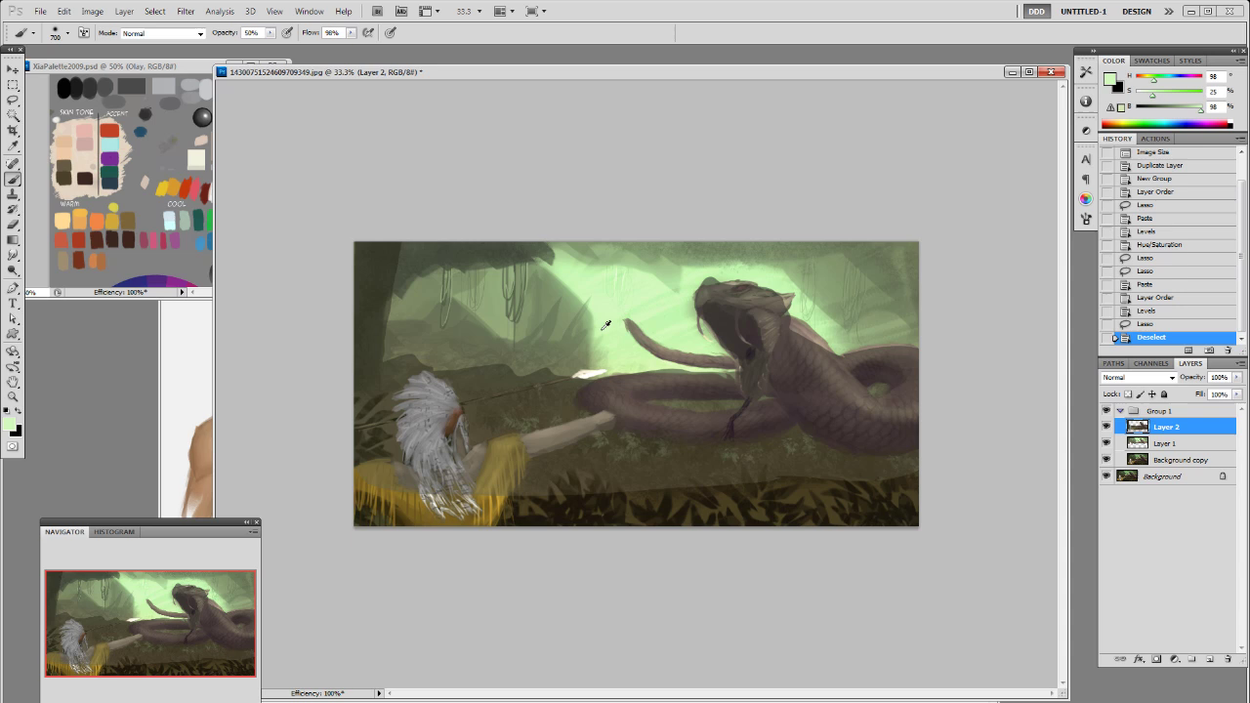
Step: Lasso the feathered warrior on the Background copy layer, paste him as a new layer, and move it to the top of the group
left_click(1159, 460)
key("l")
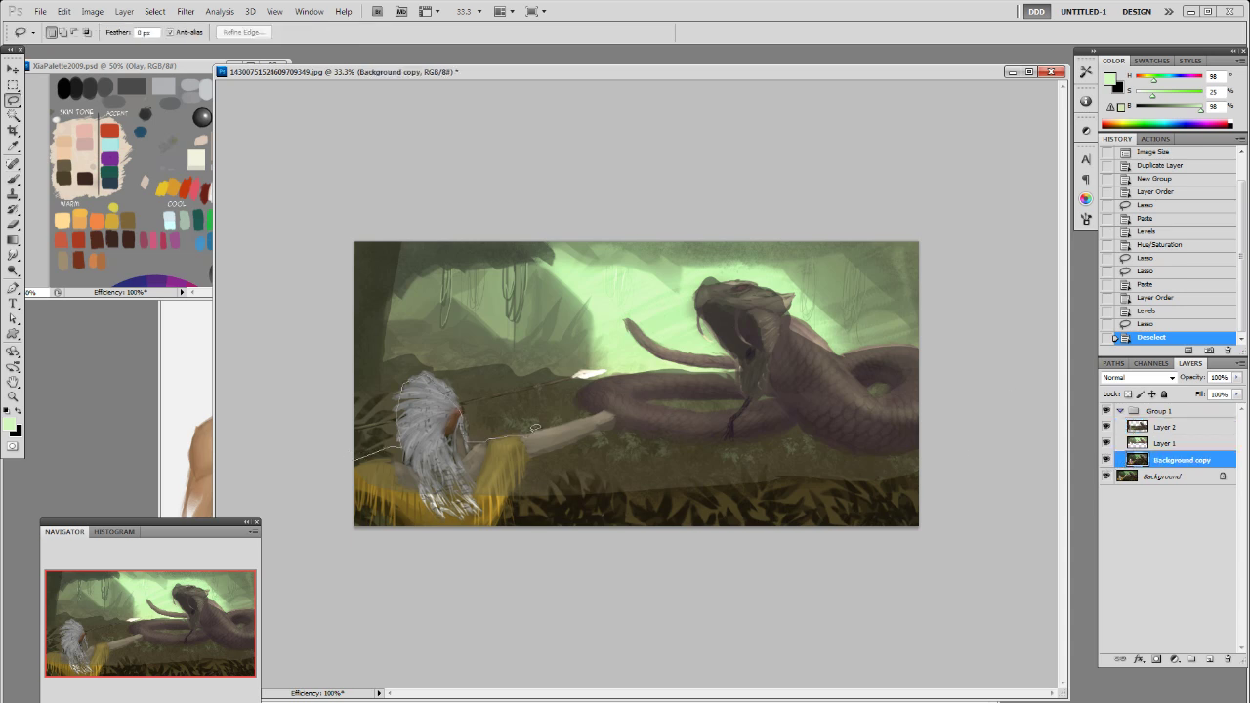
left_click_drag(378, 523, 354, 463)
left_click_drag(533, 436, 526, 459)
key("ctrl+c")
key("ctrl+v")
mouse_move(1129, 460)
left_mouse_down()
mouse_move(1107, 446)
mouse_move(1123, 420)
left_mouse_up()
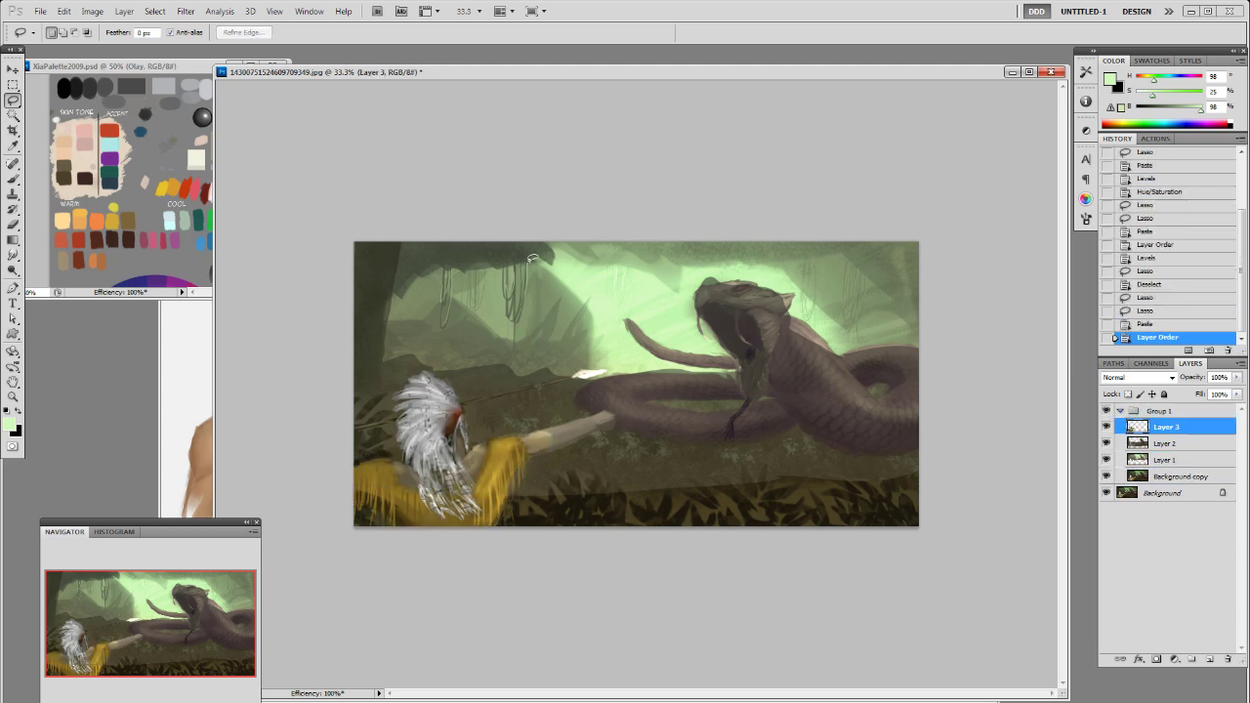
Step: Apply Levels to the warrior layer with the output range limited to black 32 and white 126
left_click(92, 11)
mouse_move(127, 44)
left_click(259, 57)
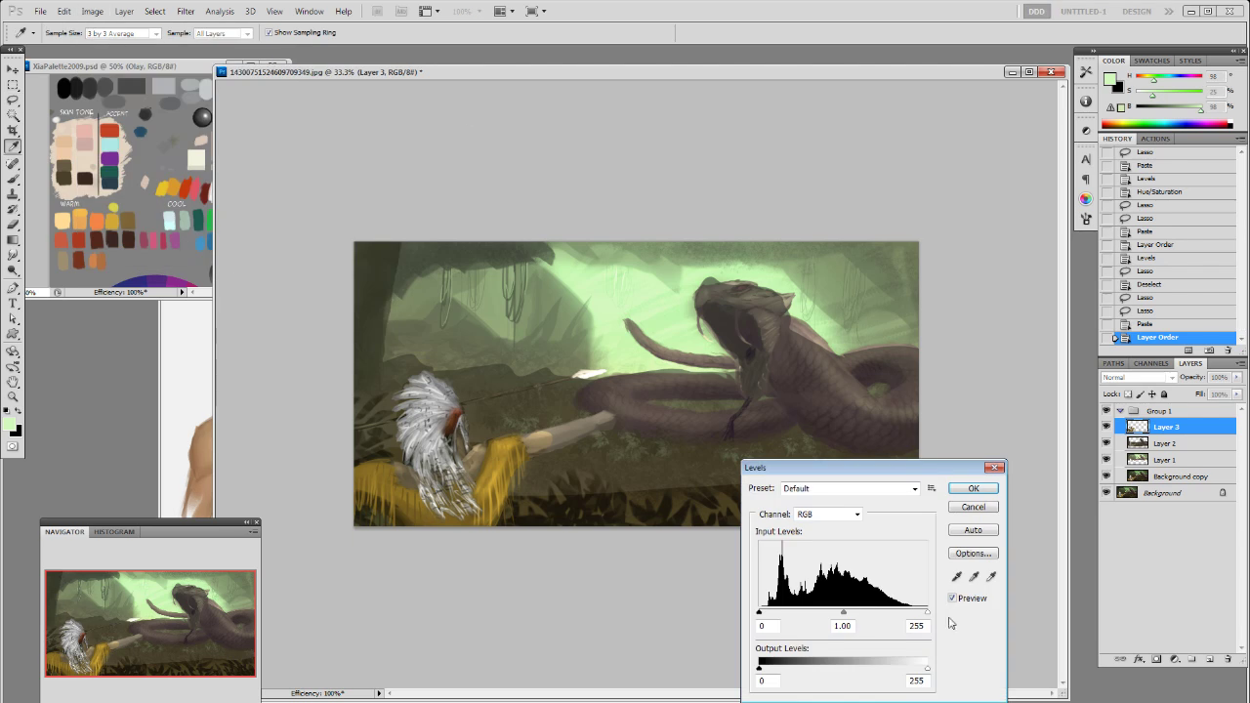
left_click_drag(928, 670, 843, 671)
left_click_drag(759, 669, 778, 672)
left_click(394, 447)
left_click(386, 449)
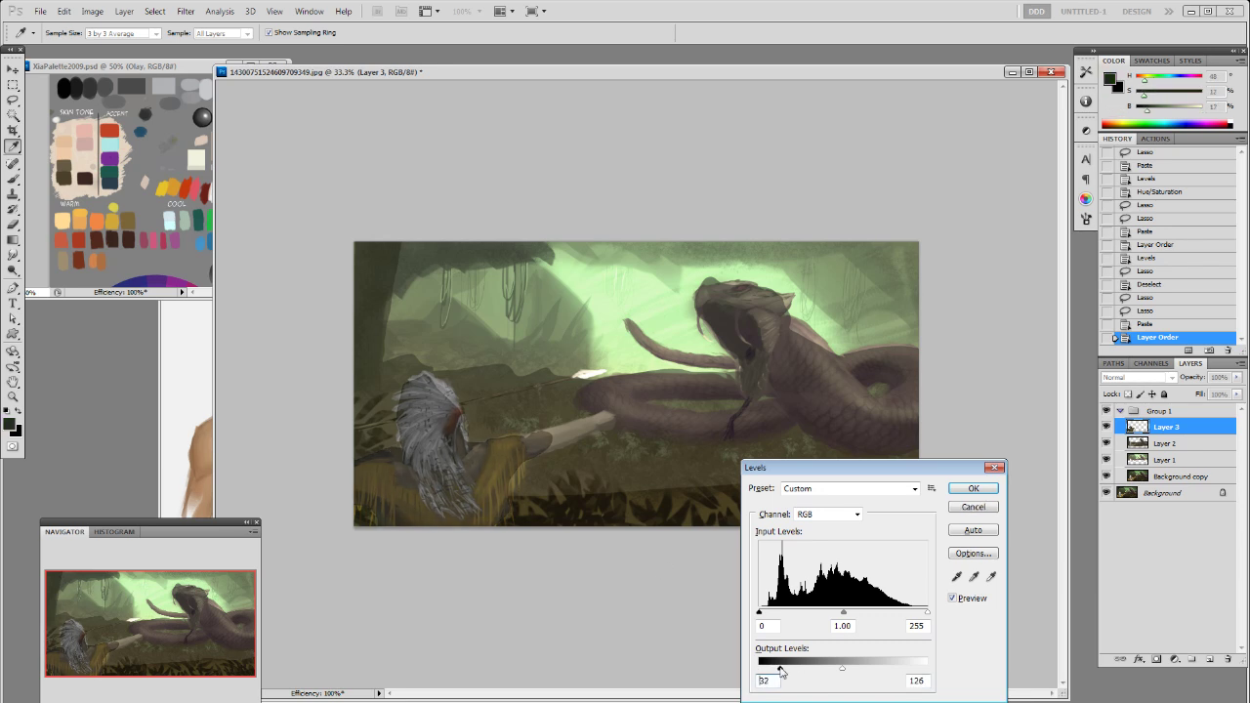
left_click(965, 488)
key("l")
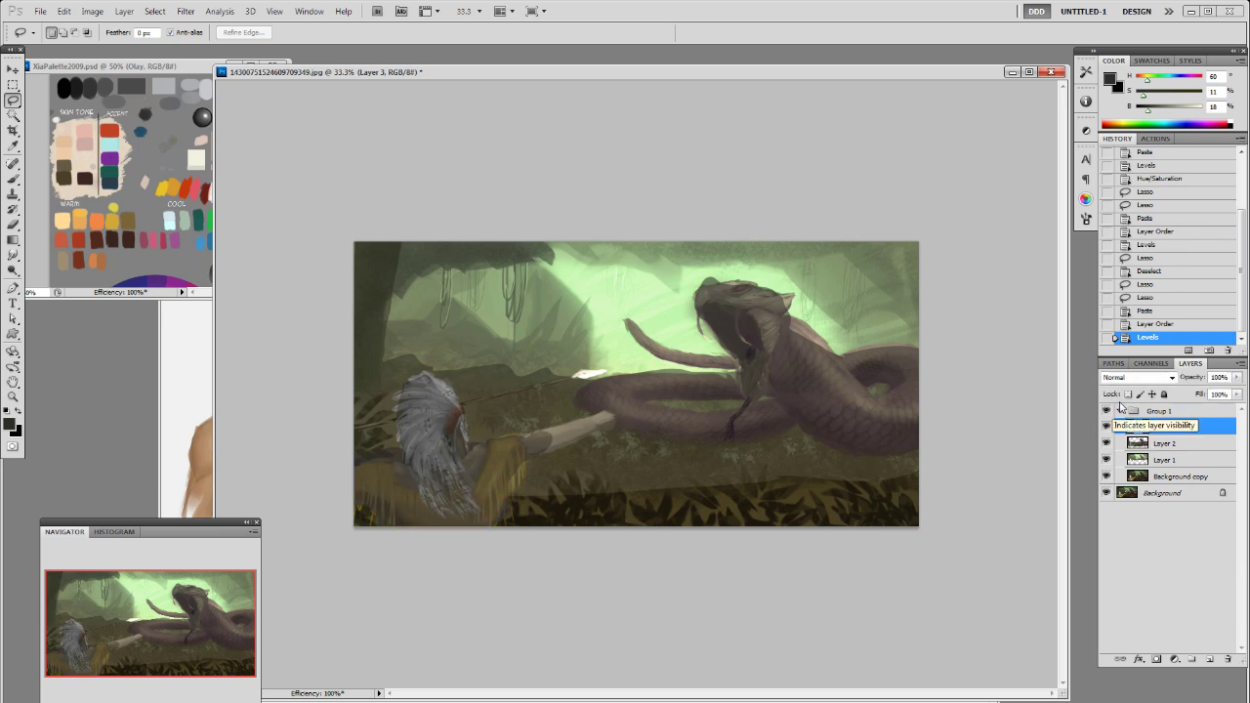
Step: Add a layer named bg above Layer 1 and brush sampled pale green over the background around the snake
left_click(1162, 478)
left_click(1159, 454)
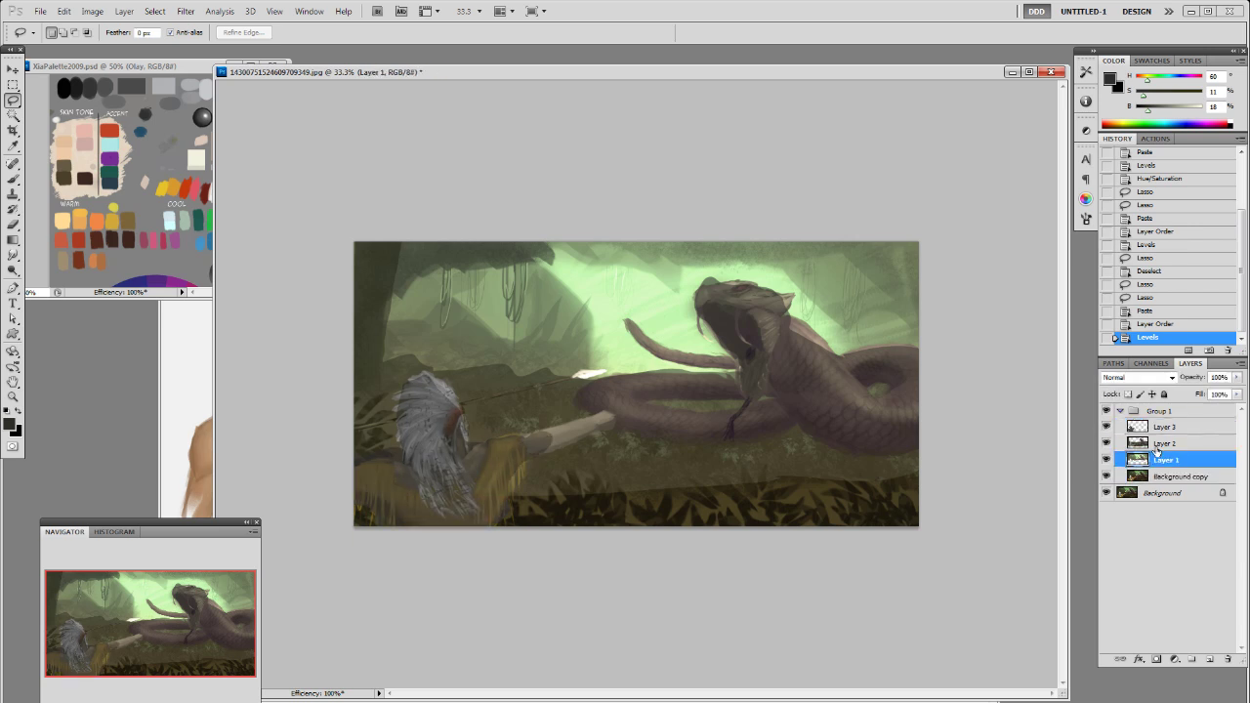
key("ctrl+shift+n")
key("b")
left_click(633, 310, "alt")
right_click(631, 310)
double_click(674, 399)
left_click_drag(914, 254, 876, 275)
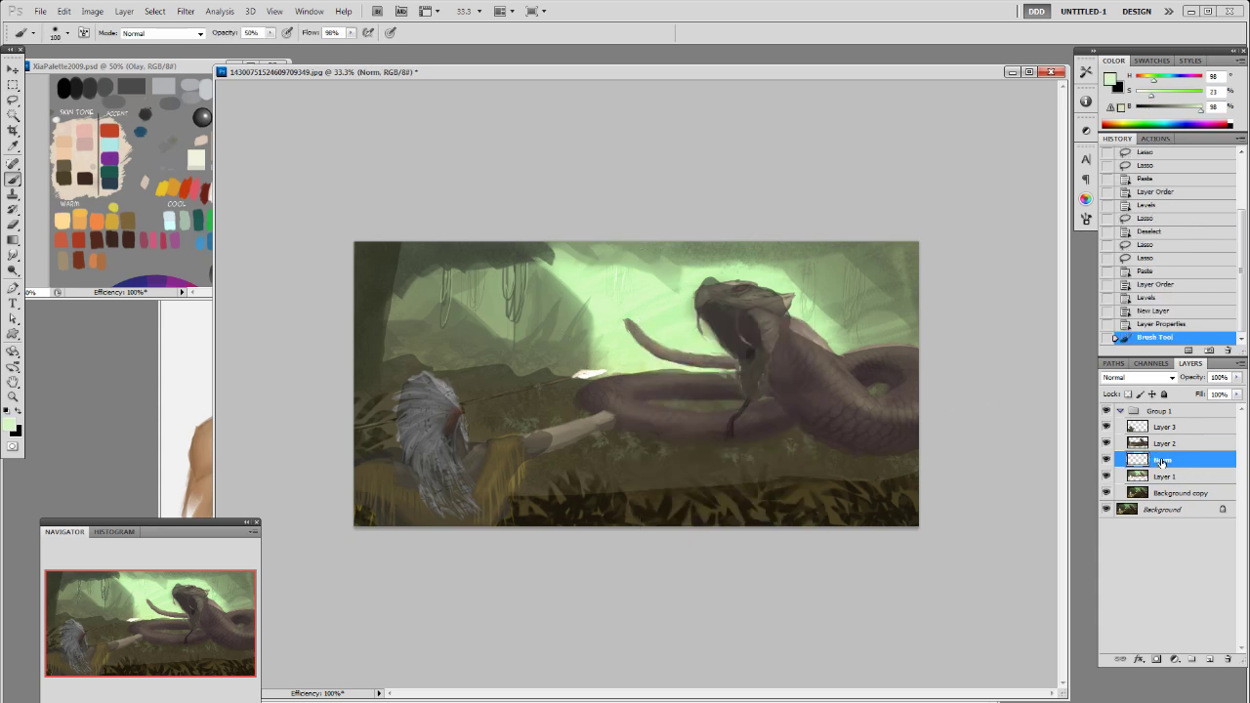
key("Return")
right_click(586, 358)
left_click(692, 444)
left_click(792, 339)
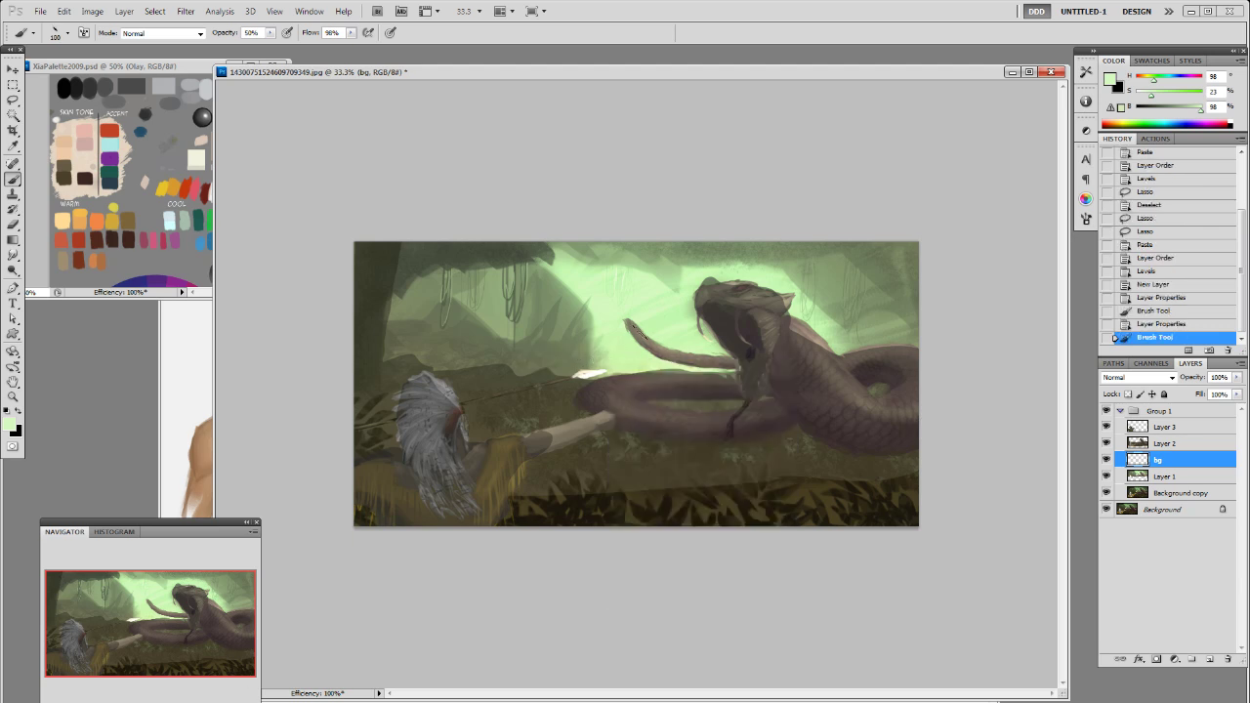
Step: Select the bright green glow areas of Layer 1 by color and fill them on the bg layer with a muted green
left_click(1194, 109)
left_click(1190, 110)
key("w")
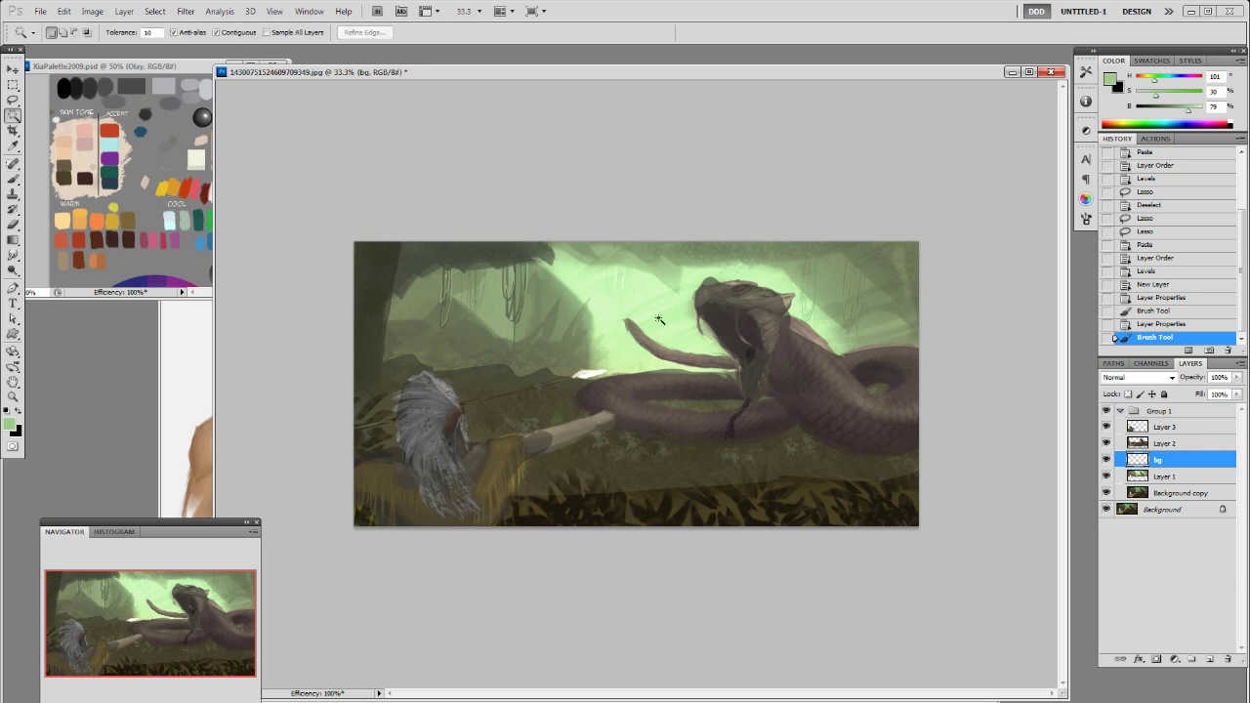
left_click(1158, 476)
left_click(672, 331)
left_click(658, 306, "shift")
left_click(620, 355, "shift")
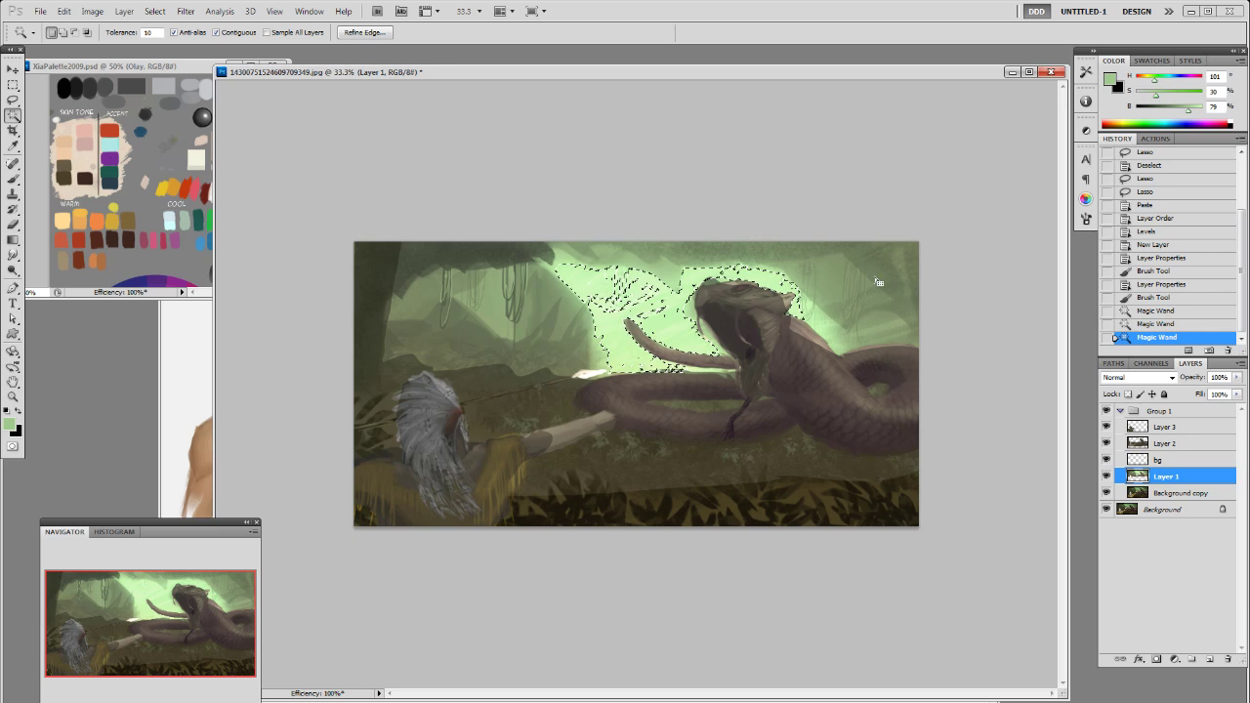
left_click(1202, 462)
key("alt+BackSpace")
key("ctrl+d")
Step: Paint flat pale teal across the jungle background behind the snake and warrior, using an enlarged brush
key("b")
left_click(673, 327, "alt")
mouse_move(646, 328)
left_mouse_down()
mouse_move(558, 353)
mouse_move(577, 342)
mouse_move(579, 357)
mouse_move(607, 355)
mouse_move(456, 335)
mouse_move(614, 355)
mouse_move(572, 343)
mouse_move(628, 322)
mouse_move(475, 345)
mouse_move(645, 311)
mouse_move(628, 310)
mouse_move(739, 304)
mouse_move(873, 329)
mouse_move(681, 354)
mouse_move(604, 312)
mouse_move(799, 298)
mouse_move(594, 300)
mouse_move(846, 342)
left_mouse_up()
key("bracketright")
mouse_move(488, 354)
left_mouse_down()
mouse_move(724, 338)
mouse_move(703, 337)
left_mouse_up()
mouse_move(535, 299)
left_mouse_down()
mouse_move(642, 271)
mouse_move(557, 325)
mouse_move(894, 343)
mouse_move(552, 329)
mouse_move(846, 298)
mouse_move(394, 355)
mouse_move(831, 293)
mouse_move(841, 273)
mouse_move(879, 298)
mouse_move(860, 303)
left_mouse_up()
Step: Set a darker teal of H 142, S 26, B 58 and brush it along the top of the background
left_click(767, 248, "alt")
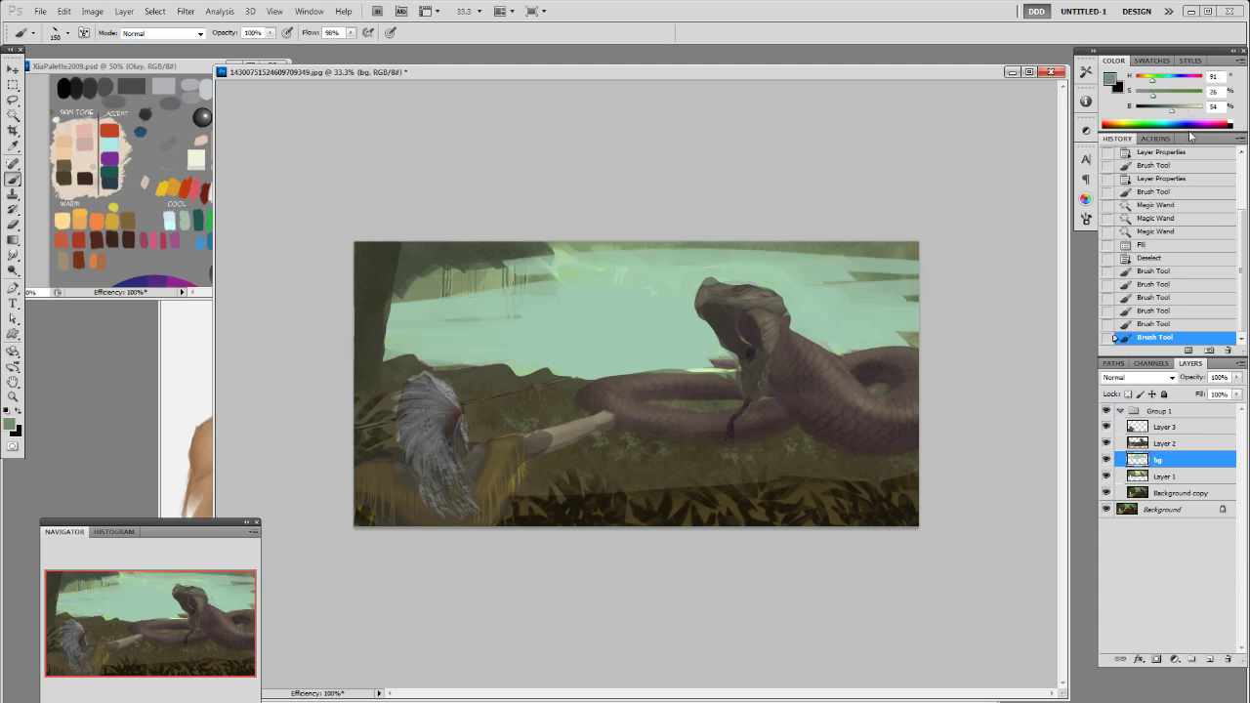
left_click(845, 291, "alt")
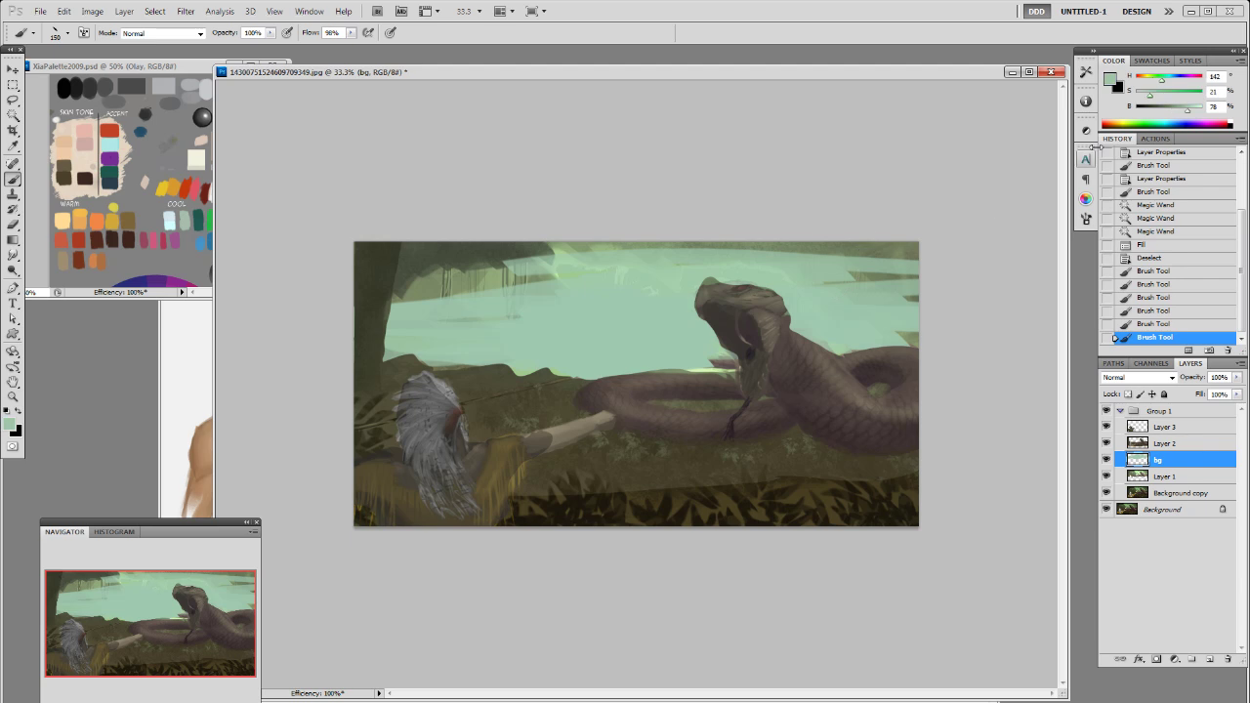
left_click(1174, 106)
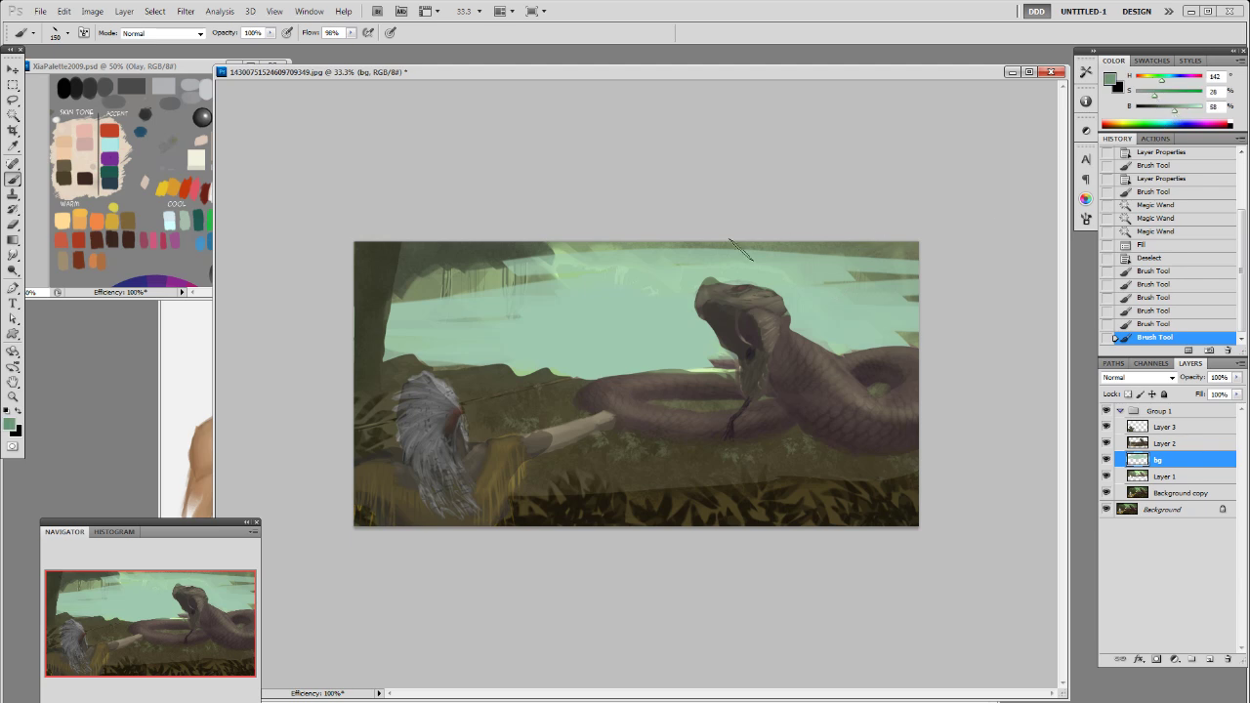
mouse_move(681, 247)
left_mouse_down()
mouse_move(850, 249)
mouse_move(840, 274)
mouse_move(684, 289)
mouse_move(529, 271)
left_mouse_up()
Step: Cover the remaining jungle detail at the background's top and right edge with sampled teal tones
left_click(598, 323, "alt")
mouse_move(648, 293)
left_mouse_down()
mouse_move(561, 295)
mouse_move(394, 259)
mouse_move(897, 250)
left_mouse_up()
left_click(635, 259, "alt")
left_click(608, 339, "alt")
left_click_drag(879, 305, 905, 334)
mouse_move(508, 289)
left_mouse_down()
mouse_move(420, 300)
mouse_move(612, 309)
mouse_move(418, 262)
mouse_move(613, 258)
left_mouse_up()
Step: Choose a textured brush, enlarge it to 800 px, and paint darker sampled green clouds across the upper sky
left_click(627, 269, "alt")
right_click(627, 273)
left_click(631, 464)
left_click(552, 292)
left_click(566, 254, "alt")
key("bracketright")
key("bracketright")
key("bracketright")
key("bracketright")
mouse_move(532, 248)
left_mouse_down()
mouse_move(604, 274)
mouse_move(698, 246)
mouse_move(501, 262)
mouse_move(557, 307)
left_mouse_up()
key("ctrl+z")
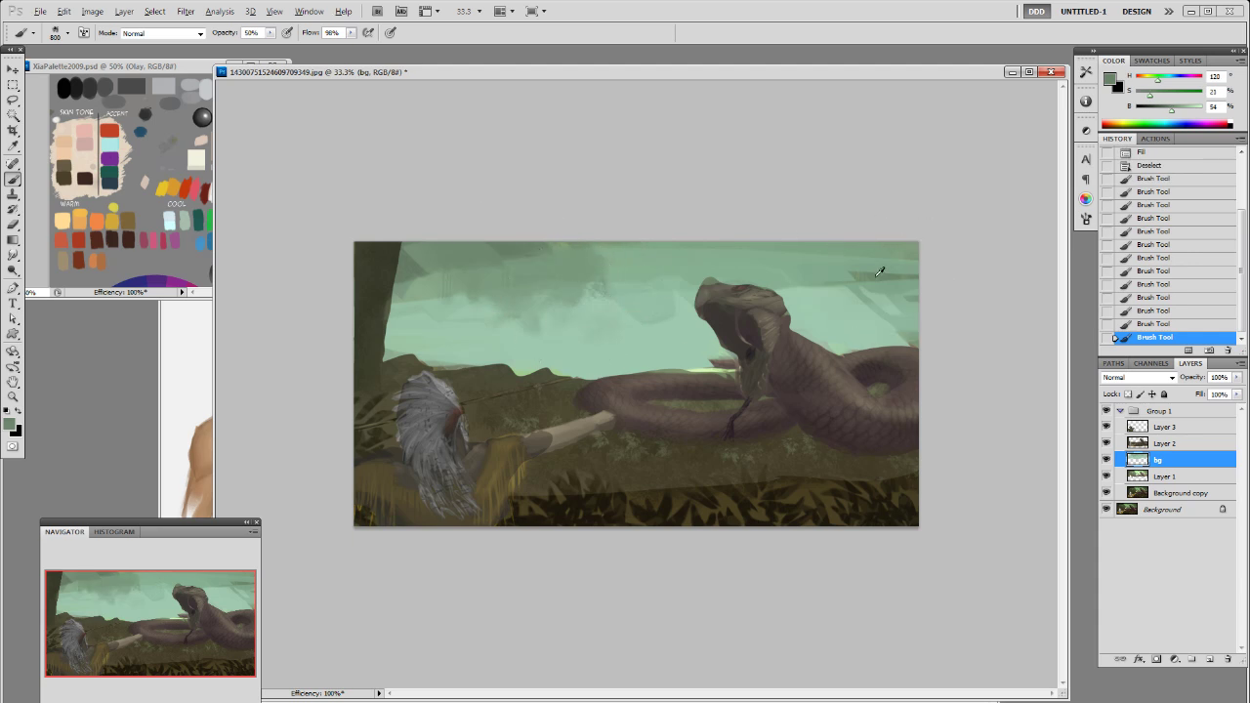
left_click_drag(870, 277, 934, 232)
left_click_drag(750, 219, 648, 234)
Step: Try brushing sampled sky tones over the area above the warrior
left_click(685, 299, "alt")
left_click(598, 318, "alt")
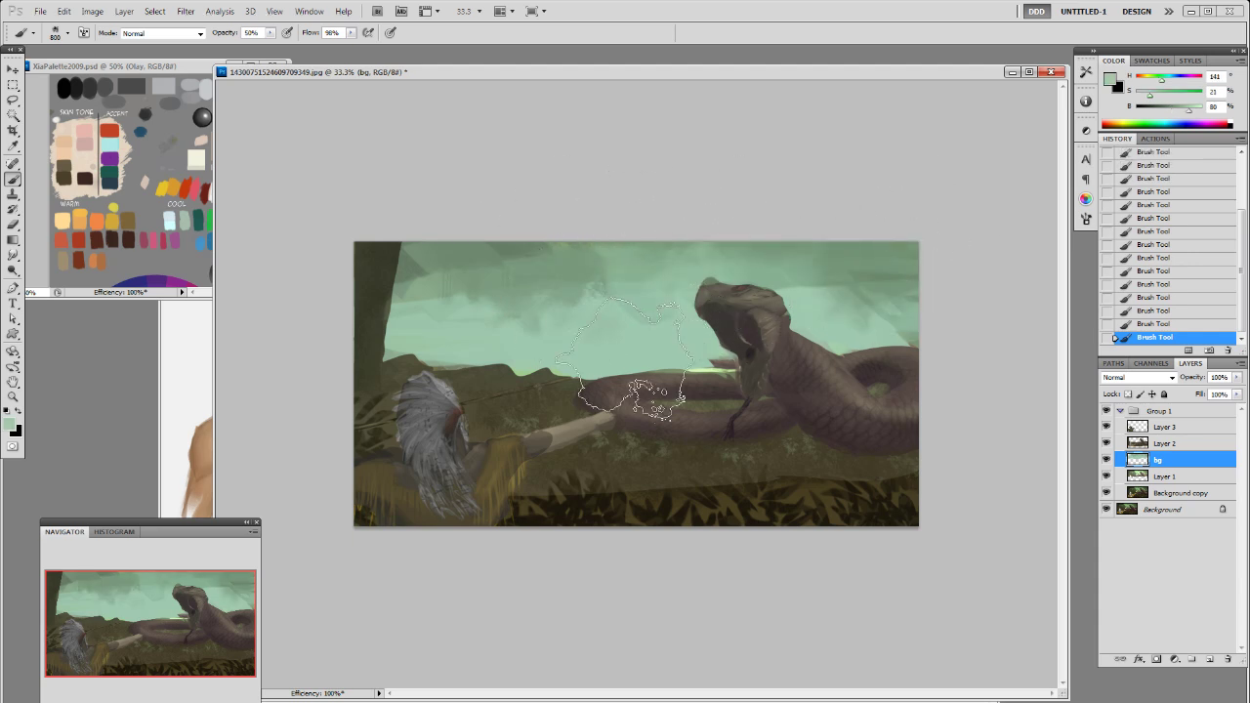
left_click_drag(449, 298, 489, 315)
key("ctrl+z")
left_click(457, 231, "alt")
key("3")
mouse_move(452, 275)
left_mouse_down()
mouse_move(579, 254)
mouse_move(393, 312)
left_mouse_up()
key("ctrl+z")
left_click(577, 249, "alt")
left_click(873, 331, "alt")
key("o")
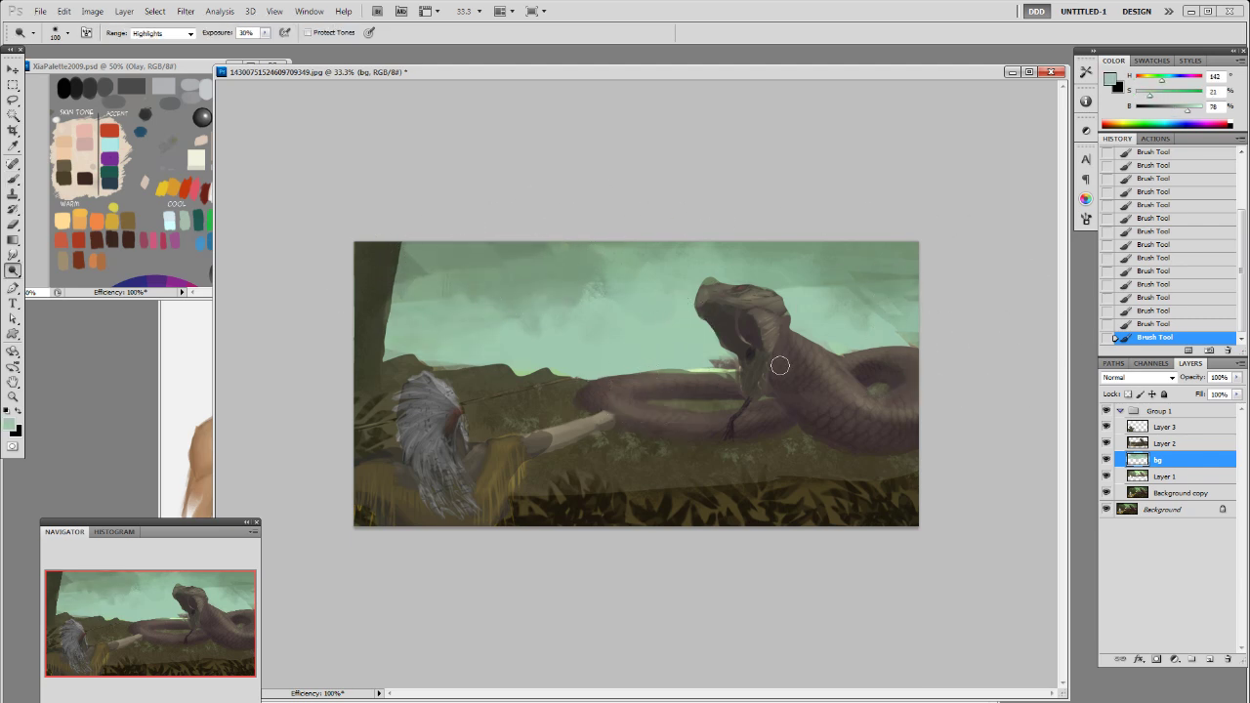
left_click(657, 357, "alt")
left_click(660, 350, "alt")
left_click(663, 346, "alt")
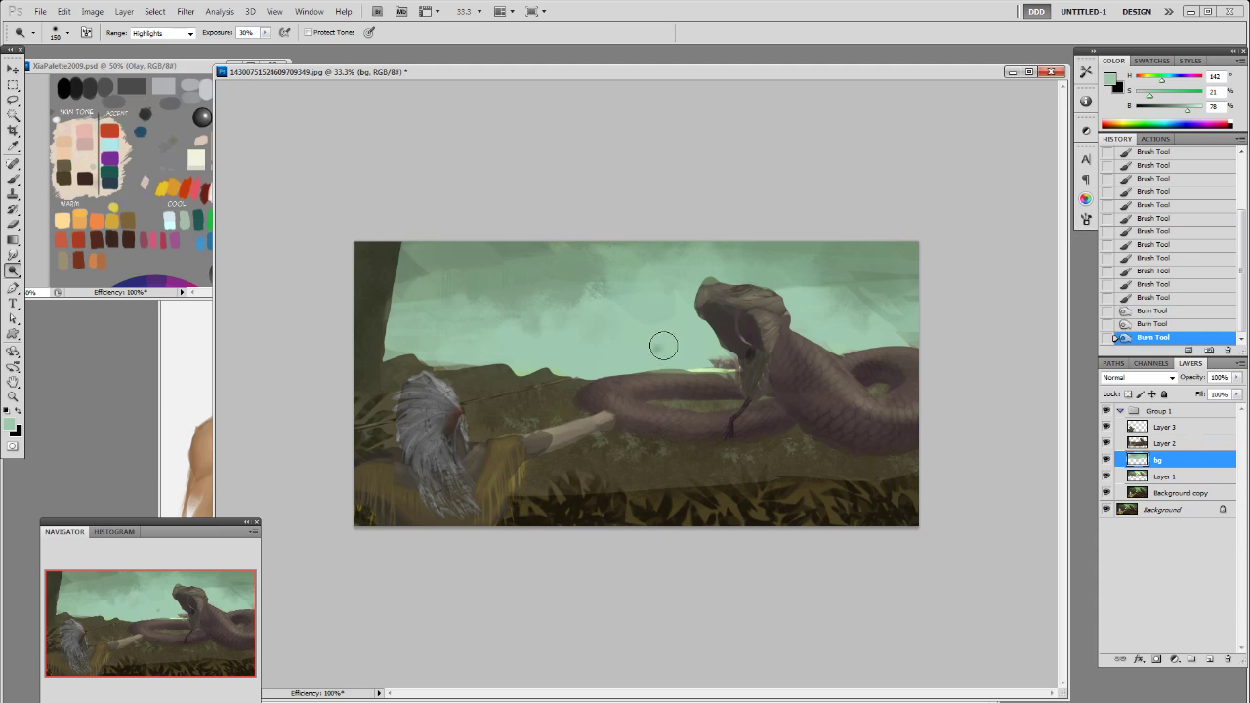
left_click(1162, 297)
Step: Switch to another brush and blend sampled pale teal into the sky around the snake's head
key("b")
left_click(668, 348, "alt")
right_click(711, 369)
double_click(755, 452)
left_click_drag(917, 338, 852, 281)
left_click_drag(586, 291, 557, 305)
left_click_drag(640, 314, 677, 309)
left_click(657, 347, "alt")
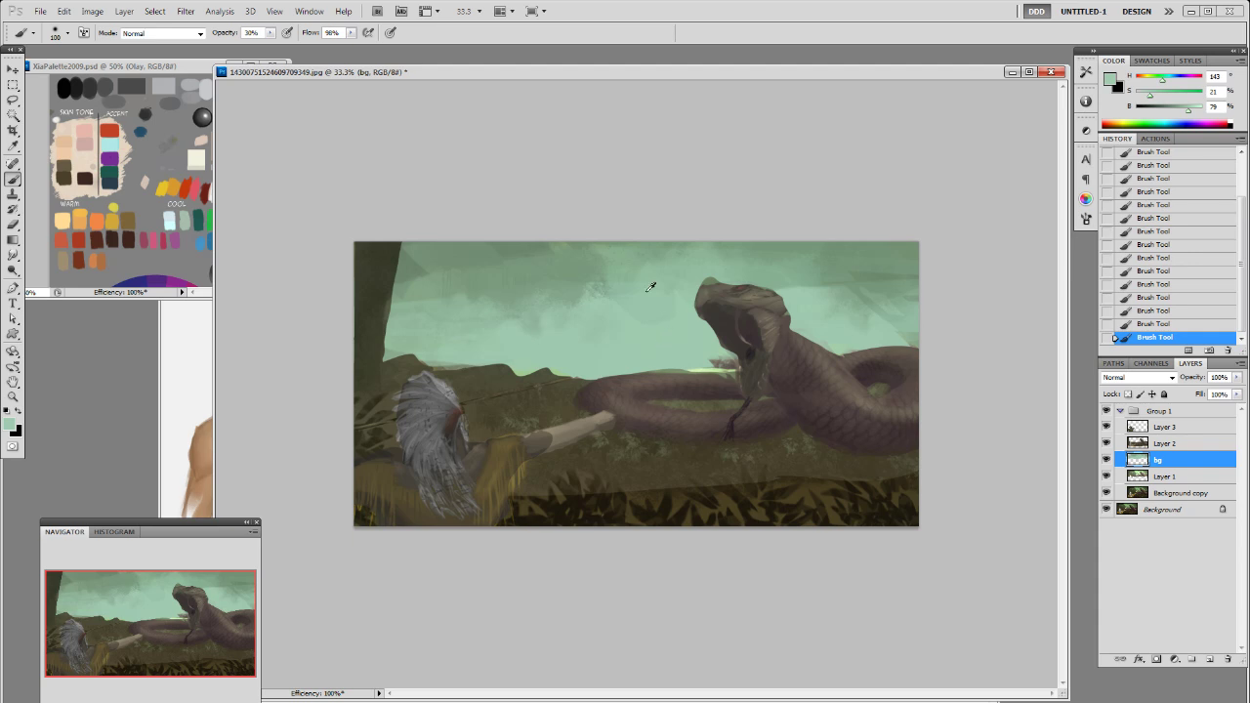
Step: Sample the darker green of the upper-left sky and enlarge the brush to 600 px
left_click(445, 259, "alt")
key("bracketright")
key("bracketright")
key("bracketright")
key("bracketright")
key("bracketright")
key("bracketright")
key("bracketright")
key("bracketright")
key("bracketright")
Step: Add a layer above Layer 2 and paint a distant ridge along the horizon in teal H 144, S 21, B 50
left_click(1143, 446)
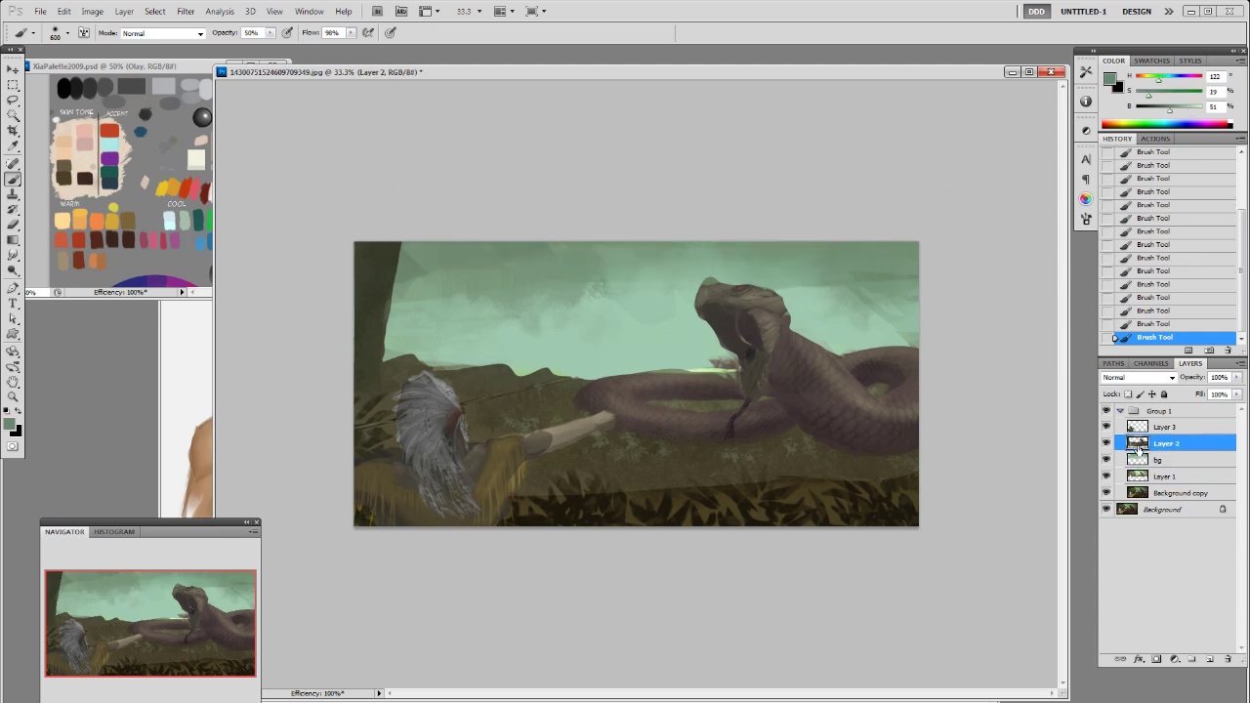
left_click(586, 342, "alt")
left_click(553, 372, "alt")
key("ctrl+z")
key("F2")
left_click(598, 363, "alt")
left_click_drag(1188, 112, 1169, 112)
right_click(727, 381)
left_click(809, 461)
left_click_drag(748, 384, 752, 395)
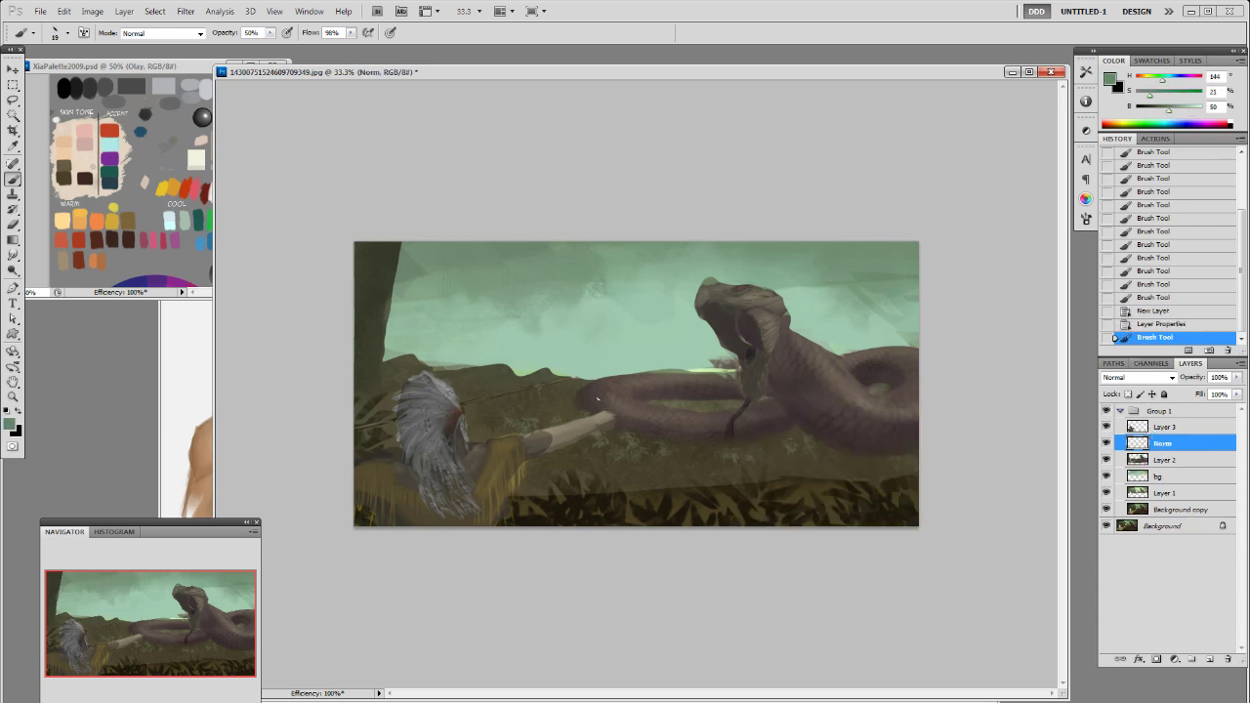
mouse_move(487, 378)
left_mouse_down()
mouse_move(543, 381)
mouse_move(579, 376)
mouse_move(558, 366)
mouse_move(630, 371)
mouse_move(534, 393)
mouse_move(379, 368)
left_mouse_up()
mouse_move(590, 372)
left_mouse_down()
mouse_move(696, 351)
mouse_move(699, 363)
mouse_move(760, 359)
mouse_move(709, 364)
mouse_move(723, 369)
left_mouse_up()
Step: Erase the ridge paint that overlaps the snake, using a full-opacity eraser, and compare with the layer hidden
key("e")
left_click_drag(781, 337, 742, 368)
key("0")
right_click(782, 339)
left_click(876, 423)
left_click(846, 321)
left_click(1107, 444)
left_click(1107, 443)
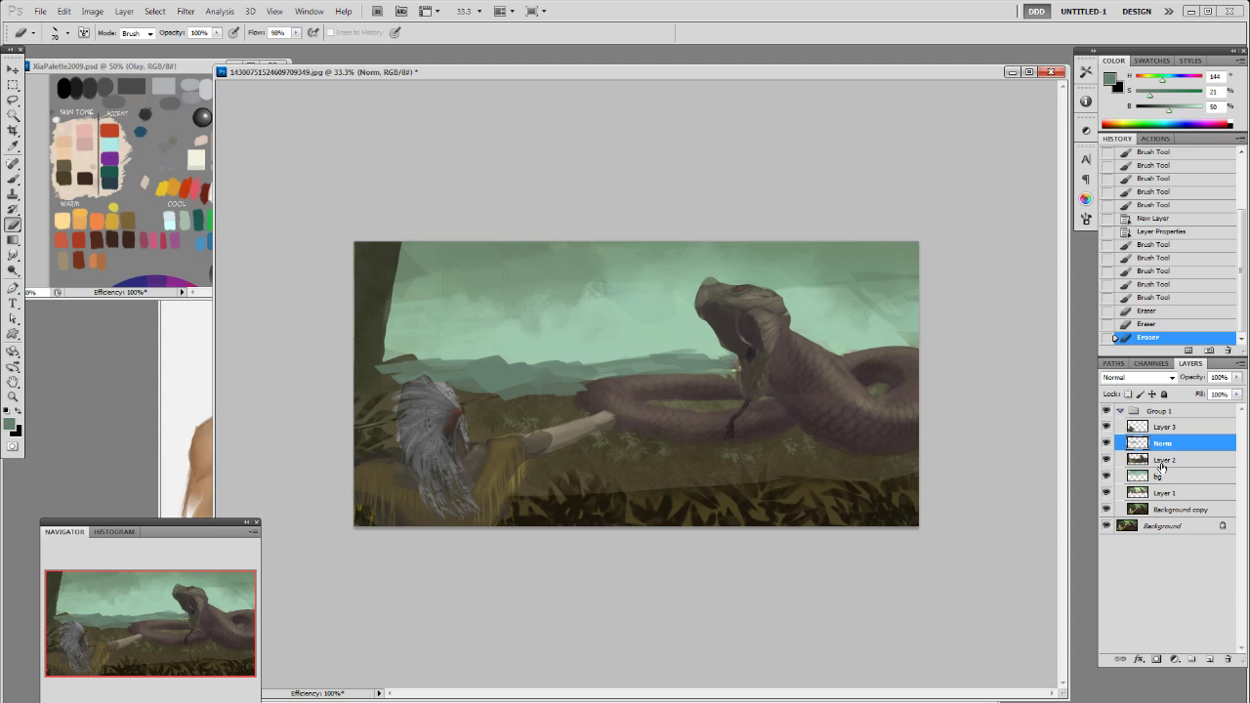
Step: Lasso the snake on Layer 2, paste it as a new layer above the ridge layer, and move it slightly down
left_click(1162, 462)
key("l")
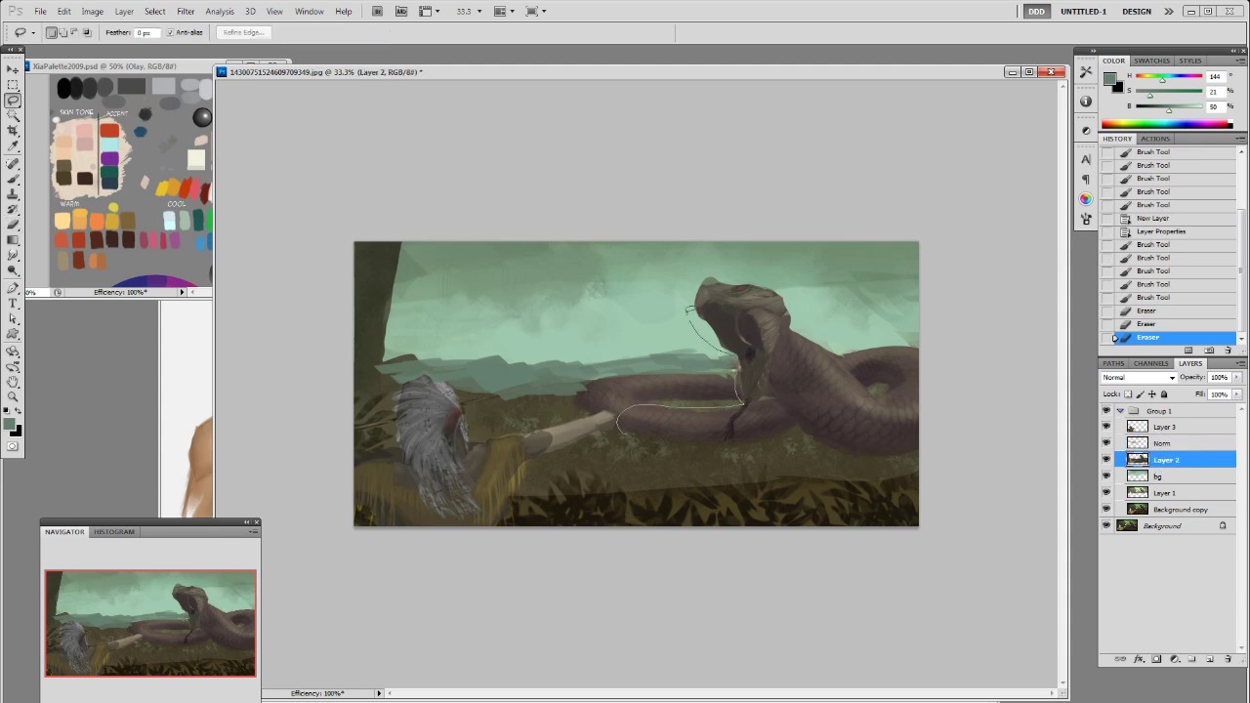
mouse_move(950, 338)
left_mouse_down()
mouse_move(820, 435)
mouse_move(620, 422)
left_mouse_up()
key("ctrl+c")
key("ctrl+v")
key("ctrl+bracketright")
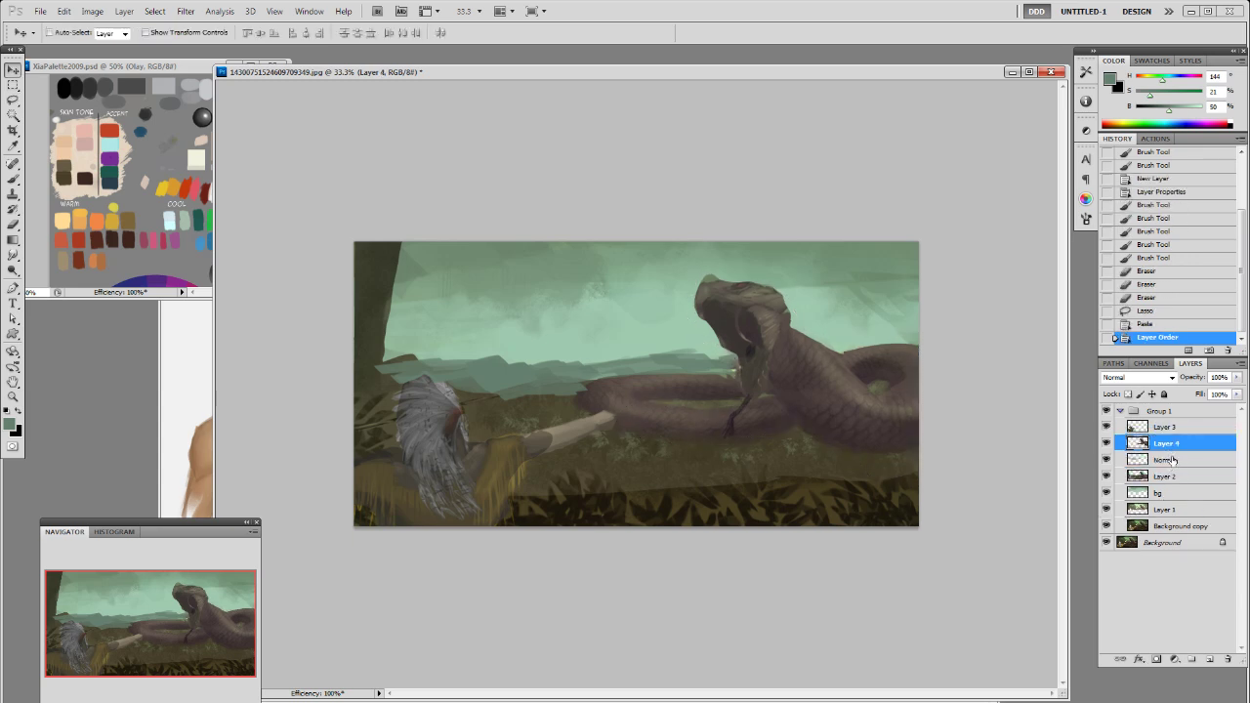
left_click_drag(856, 441, 859, 463)
Step: Erase the original snake's head and back from Layer 2 with a 175 px eraser
left_click(1162, 476)
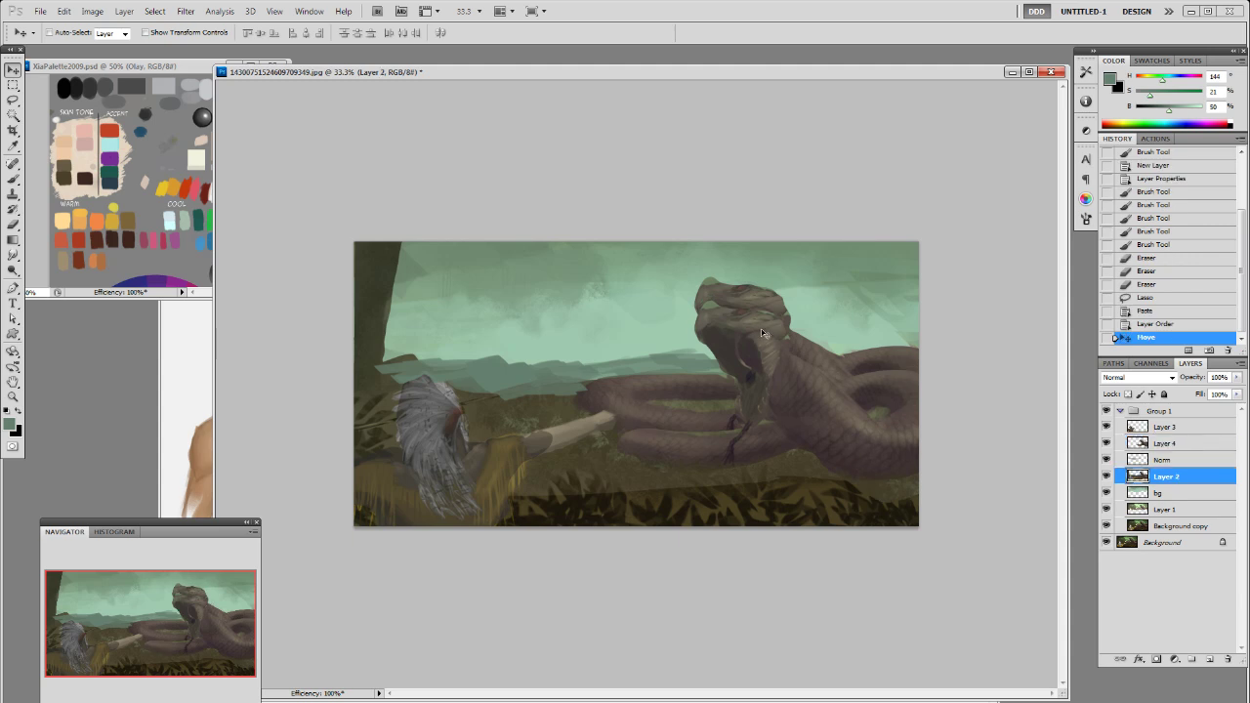
key("e")
key("bracketright")
key("bracketright")
key("bracketright")
key("bracketright")
key("bracketright")
mouse_move(758, 278)
left_mouse_down()
mouse_move(665, 300)
mouse_move(802, 320)
mouse_move(800, 351)
mouse_move(889, 340)
mouse_move(864, 356)
mouse_move(941, 356)
left_mouse_up()
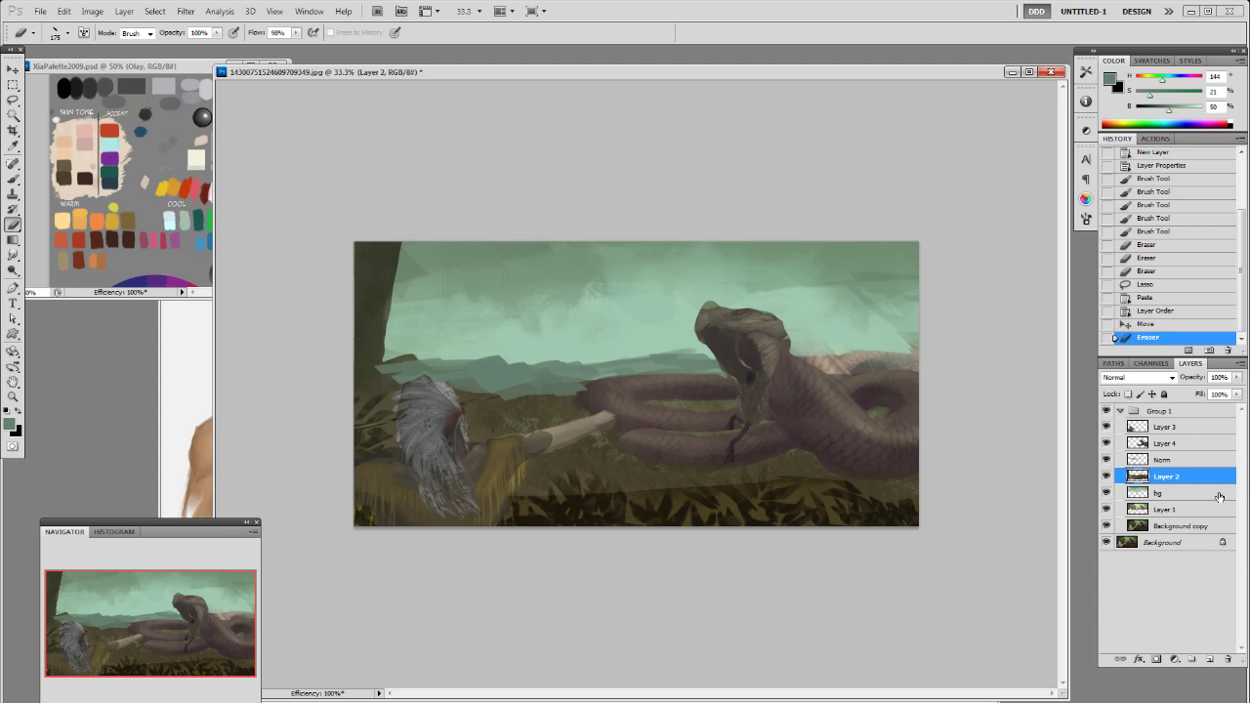
Step: Paint over the leftover snake body behind the lowered snake on the ridge layer
left_click(1176, 462)
key("b")
mouse_move(823, 368)
left_mouse_down()
mouse_move(930, 364)
mouse_move(793, 358)
left_mouse_up()
left_click(915, 342, "alt")
left_click(888, 369, "alt")
Step: Paint distant hills on the horizon between the warrior and the snake with sampled teal
left_click(588, 369, "alt")
mouse_move(518, 361)
left_mouse_down()
mouse_move(480, 372)
mouse_move(501, 350)
mouse_move(482, 371)
mouse_move(536, 360)
mouse_move(465, 342)
mouse_move(550, 370)
mouse_move(482, 369)
mouse_move(527, 379)
mouse_move(513, 373)
mouse_move(536, 396)
mouse_move(505, 384)
mouse_move(606, 373)
left_mouse_up()
key("bracketright")
key("bracketright")
key("ctrl+z")
left_click(593, 377, "alt")
left_click_drag(445, 381, 672, 369)
Step: Extend the hazy ridge behind the snake's back and cover the ground edge beside its front coil
left_click(838, 353, "alt")
mouse_move(982, 362)
left_mouse_down()
mouse_move(815, 351)
mouse_move(846, 366)
left_mouse_up()
left_click(848, 356, "alt")
left_click(591, 375, "alt")
left_click_drag(553, 391, 631, 392)
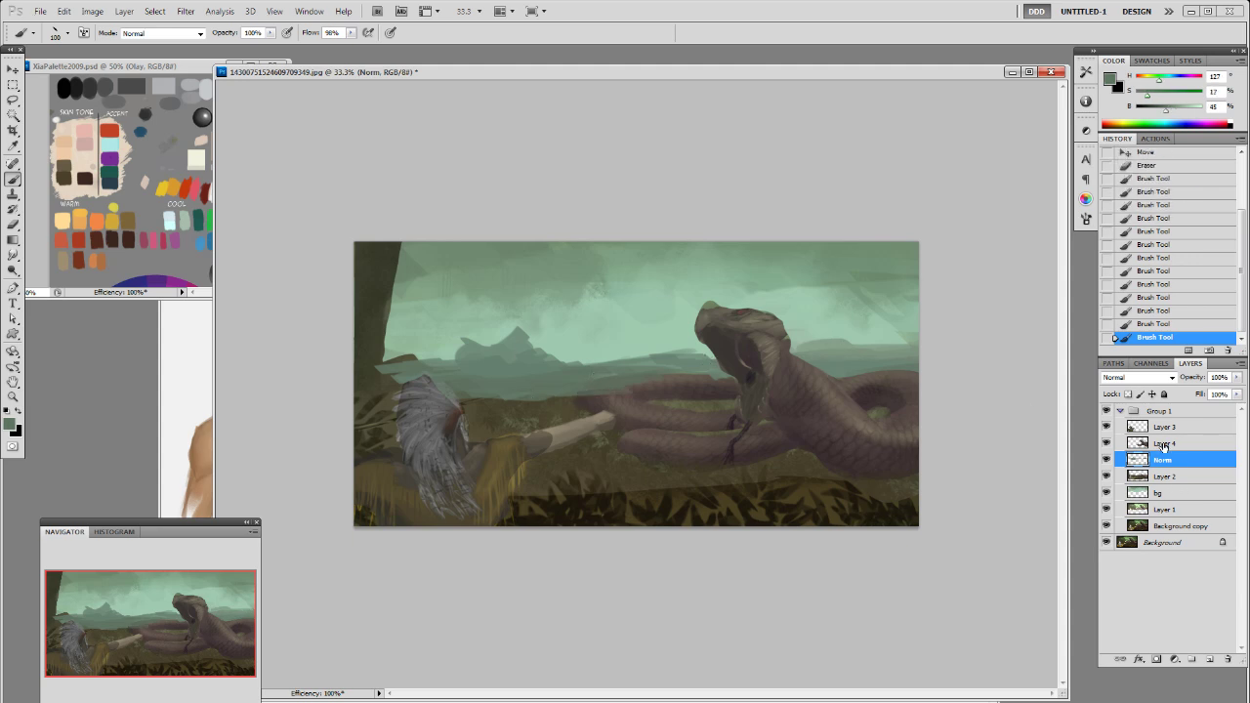
Step: Add a new layer above the ridge layer and start blocking in hazy green midground between the warrior and the snake
left_click(1156, 476)
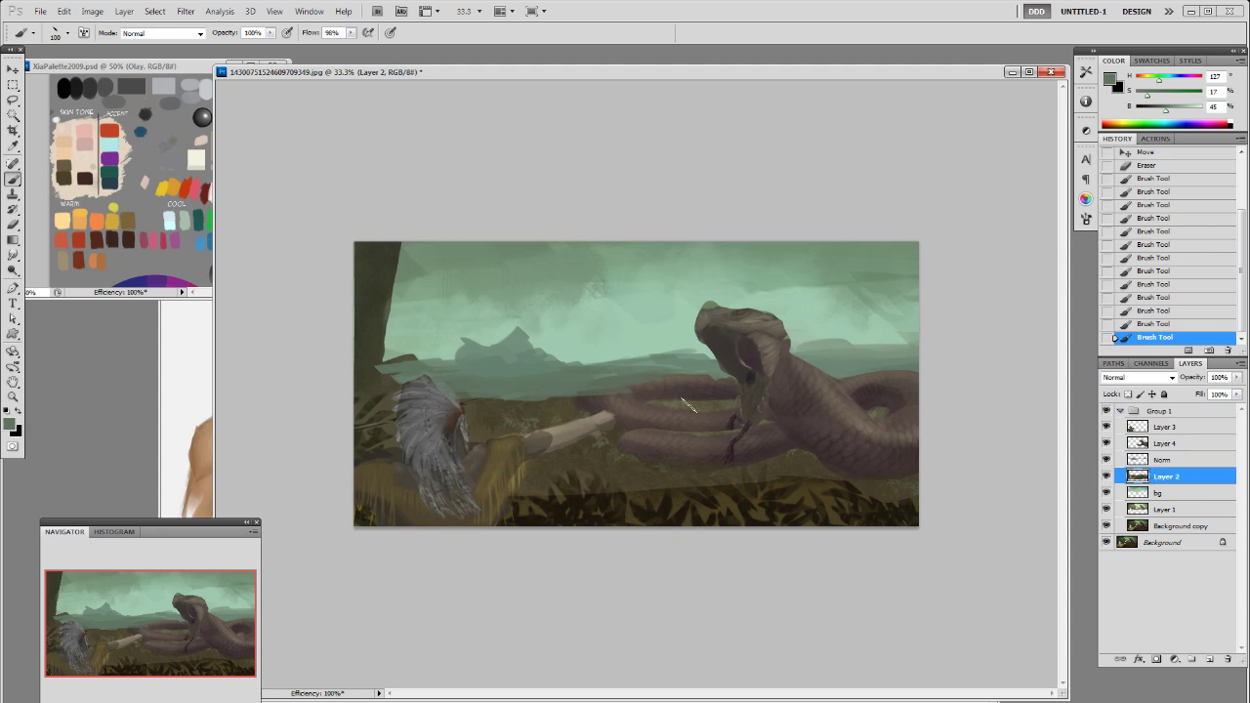
left_click(542, 391, "alt")
left_click(1162, 463)
key("F2")
mouse_move(469, 411)
left_mouse_down()
mouse_move(491, 409)
mouse_move(465, 401)
left_mouse_up()
key("ctrl+z")
left_click(547, 386, "alt")
left_click(1152, 94)
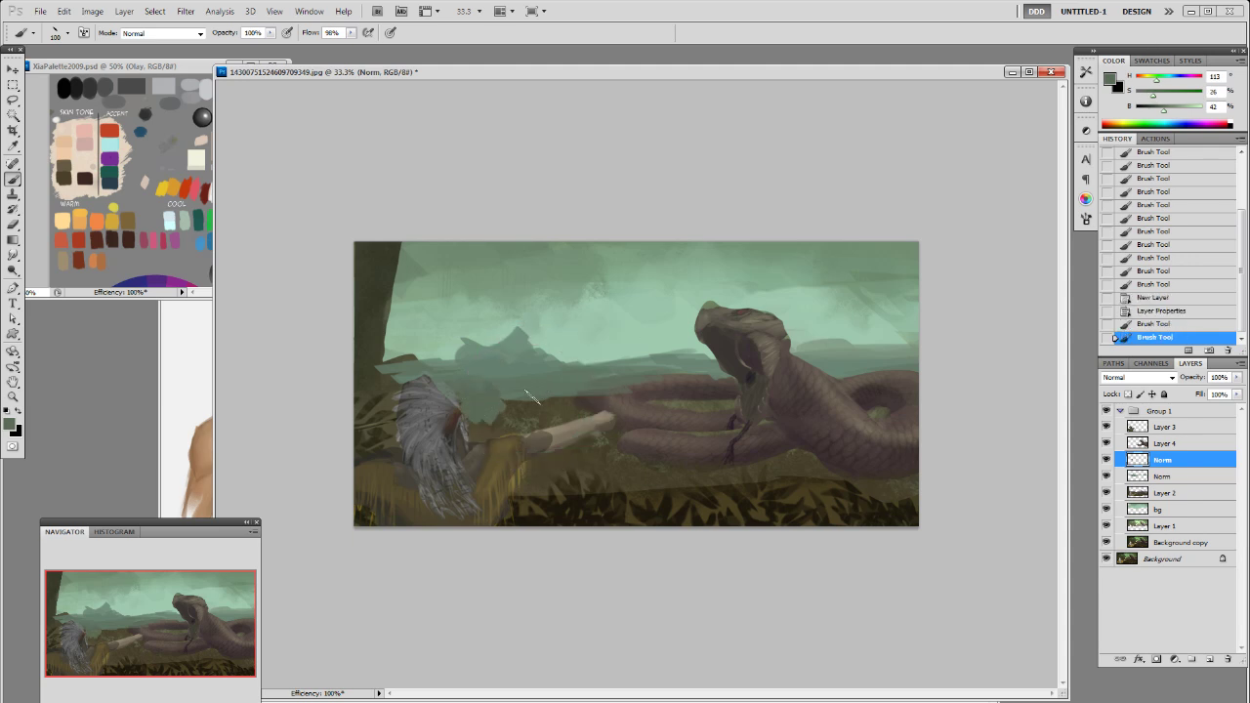
left_click_drag(1162, 110, 1159, 110)
mouse_move(528, 411)
left_mouse_down()
mouse_move(489, 418)
mouse_move(576, 398)
mouse_move(475, 410)
left_mouse_up()
Step: Cover the old ground and outstretched limb shape behind the warrior with broad strokes of sampled greens, from the tree to the snake
left_click(540, 388, "alt")
left_click_drag(568, 391, 545, 398)
left_click(510, 399, "alt")
mouse_move(484, 401)
left_mouse_down()
mouse_move(564, 410)
mouse_move(572, 384)
mouse_move(549, 398)
left_mouse_up()
left_click(468, 387, "alt")
left_click(454, 399, "alt")
mouse_move(472, 400)
left_mouse_down()
mouse_move(488, 390)
mouse_move(376, 377)
mouse_move(415, 399)
mouse_move(369, 389)
left_mouse_up()
left_click(485, 416, "alt")
mouse_move(469, 395)
left_mouse_down()
mouse_move(571, 422)
mouse_move(598, 409)
mouse_move(555, 426)
mouse_move(617, 420)
mouse_move(579, 404)
mouse_move(591, 389)
left_mouse_up()
left_click(628, 401, "alt")
left_click(528, 428, "alt")
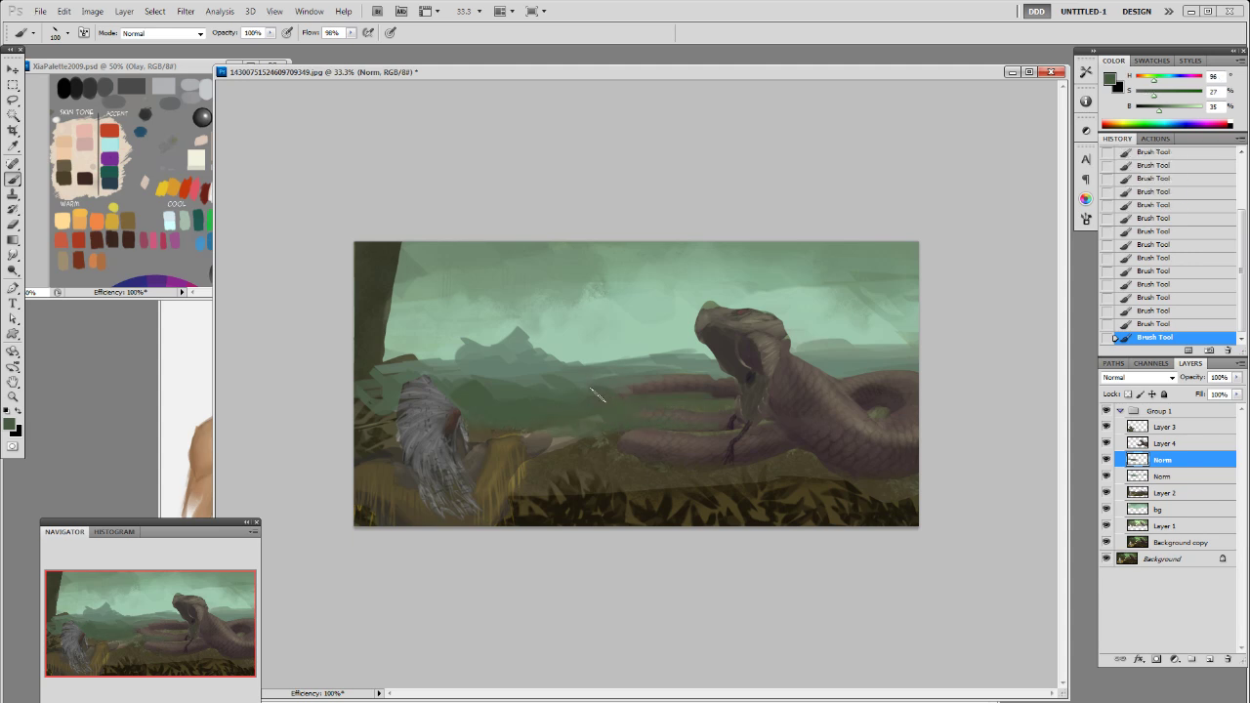
Step: Paint out the snake's upper front coils with midground green, working on both ridge layers
left_click_drag(688, 387, 748, 425)
left_click(1176, 478)
left_click(659, 369, "alt")
left_click_drag(678, 380, 737, 387)
left_click(700, 419, "alt")
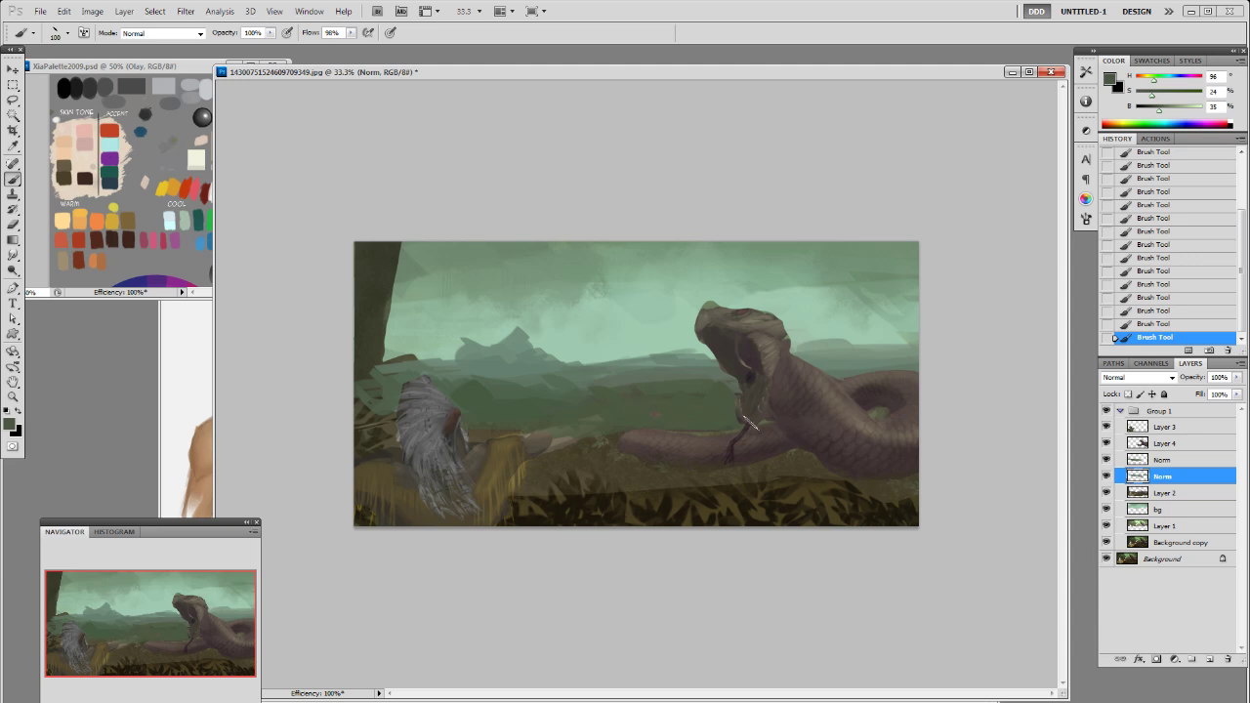
Step: Blend sampled greens into the land behind the warrior up to the tree, and compare the painting with Group 1 hidden and shown
left_click(671, 391, "alt")
left_click(607, 408, "alt")
left_click(470, 407, "alt")
left_click_drag(392, 419, 364, 442)
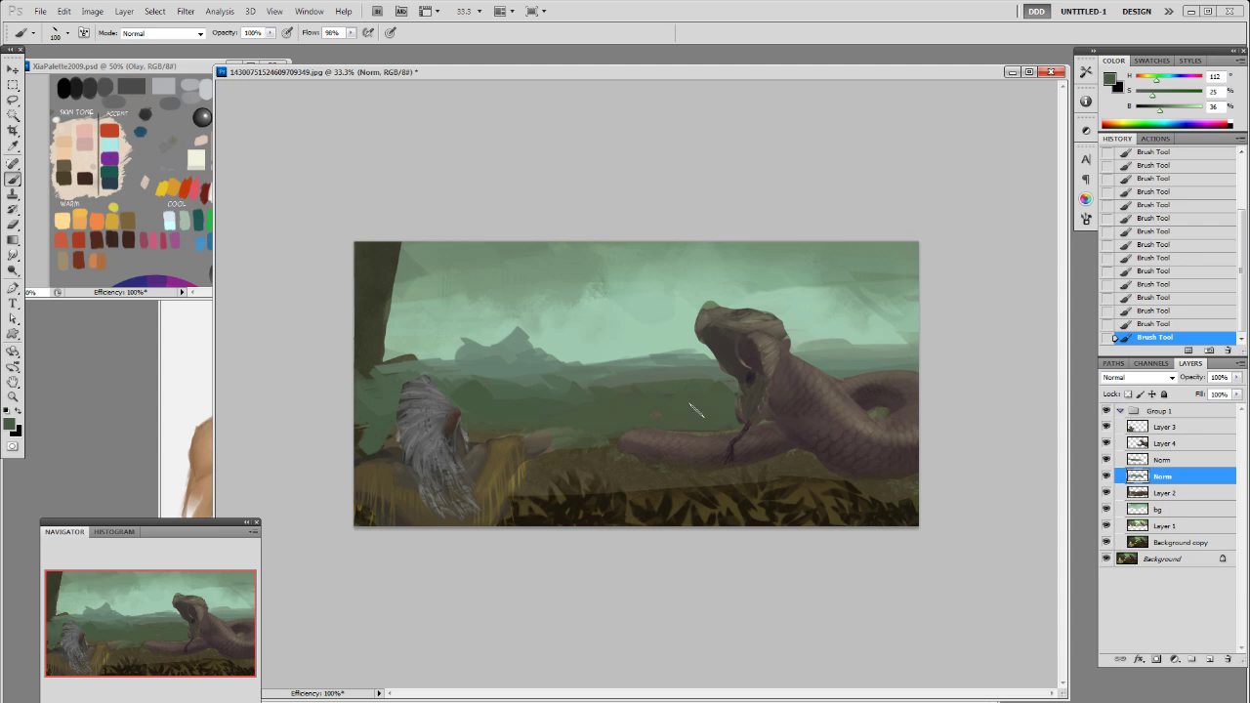
left_click(1107, 411)
left_click(1106, 411)
left_click(1105, 412)
left_click(1105, 411)
Step: Add a new layer above bg and block in distant foliage in the sky's upper-right corner with a sampled, adjusted green
left_click(1156, 508)
key("F2")
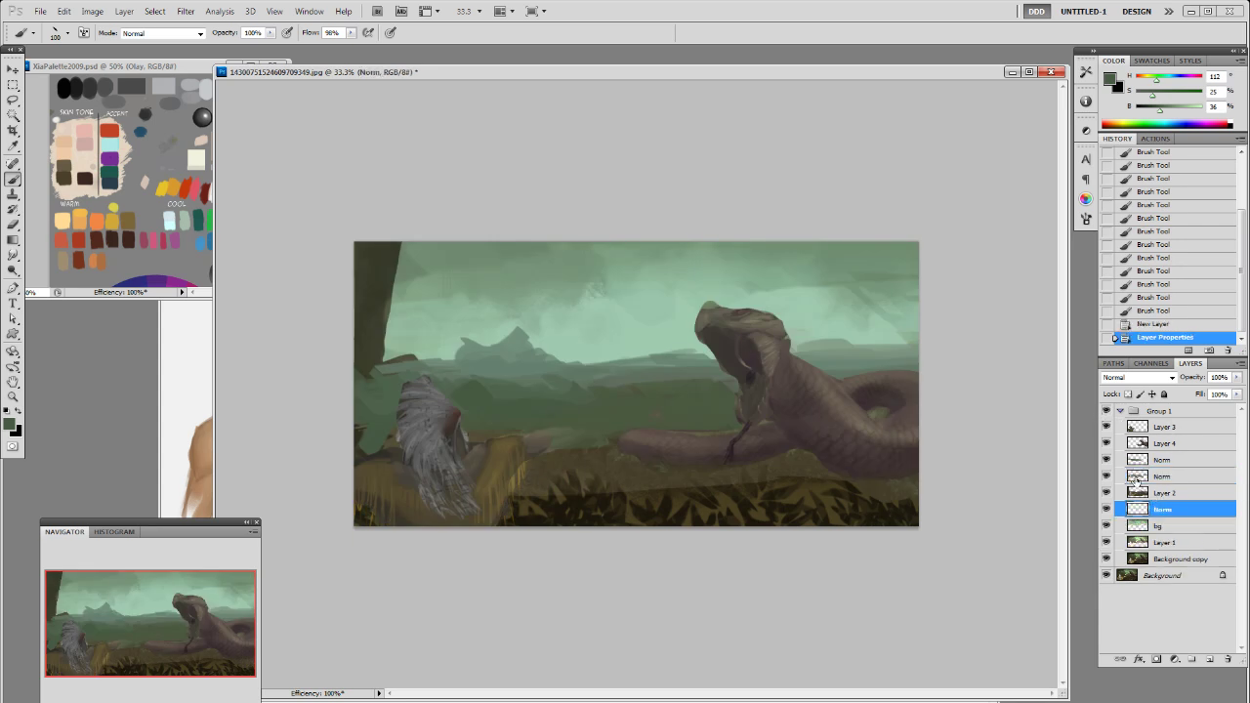
left_click(896, 267, "alt")
right_click(872, 282)
left_click(913, 386)
left_click(980, 201)
left_click_drag(1172, 114, 1170, 111)
key("bracketright")
key("bracketright")
left_click_drag(1171, 115, 1153, 97)
key("bracketright")
key("bracketright")
key("bracketright")
mouse_move(880, 277)
left_mouse_down()
mouse_move(884, 254)
mouse_move(859, 285)
left_mouse_up()
Step: Build up the upper-right foliage clump with resampled green, using a smaller brush and a different tip
left_click(869, 263, "alt")
key("bracketleft")
key("bracketleft")
key("bracketleft")
left_click_drag(862, 278, 870, 291)
mouse_move(870, 291)
left_mouse_down()
mouse_move(877, 279)
mouse_move(869, 301)
left_mouse_up()
right_click(887, 296)
mouse_move(894, 272)
left_mouse_down()
mouse_move(868, 276)
mouse_move(887, 251)
mouse_move(865, 294)
left_mouse_up()
left_click(972, 375)
left_click_drag(863, 291, 852, 313)
left_click_drag(918, 284, 887, 301)
left_click_drag(900, 289, 916, 295)
key("ctrl+minus")
key("ctrl+minus")
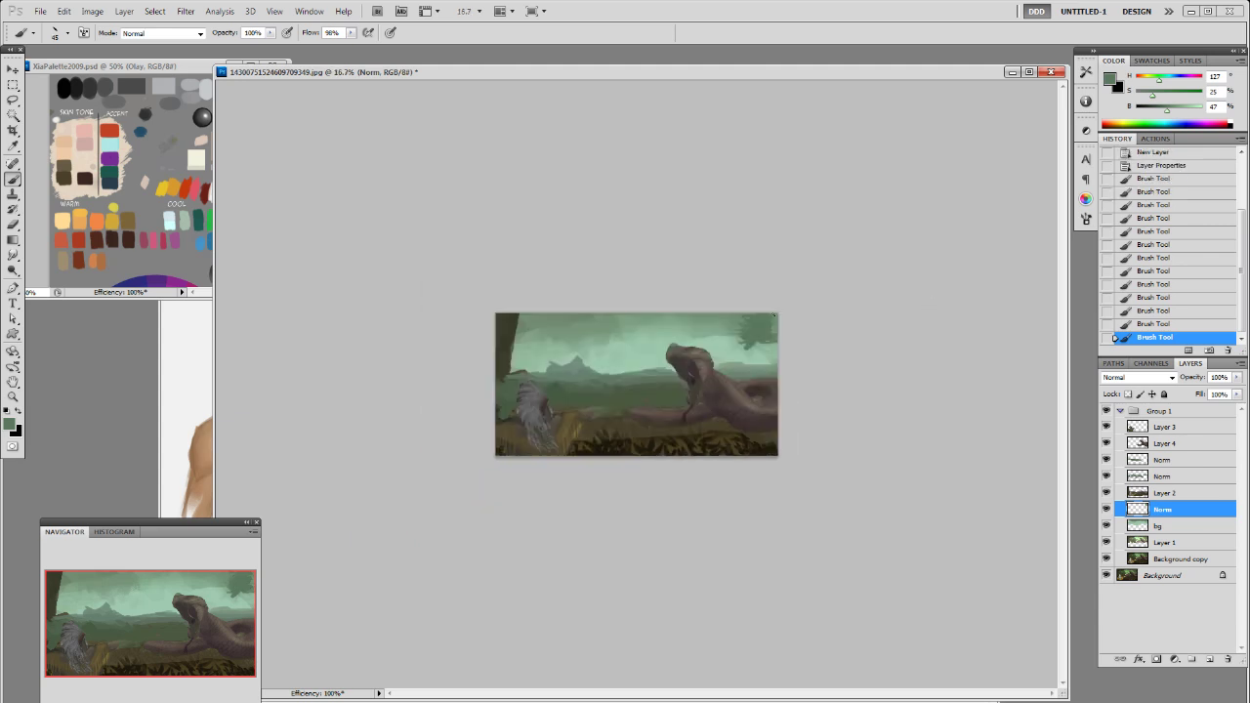
Step: Carve the left edge of the upper-right foliage clump with a different eraser tip
left_click_drag(737, 339, 742, 345)
key("e")
right_click(767, 349)
double_click(816, 477)
left_click(743, 345)
right_click(748, 358)
left_click(806, 477)
left_click(745, 348)
left_click(744, 347)
left_click(742, 344)
left_click(741, 340)
left_click(739, 337)
Step: Choose a leafy brush tip, enlarge it to 200 px, and disable its Color Dynamics and Transfer settings
key("b")
left_click(737, 329)
right_click(777, 339)
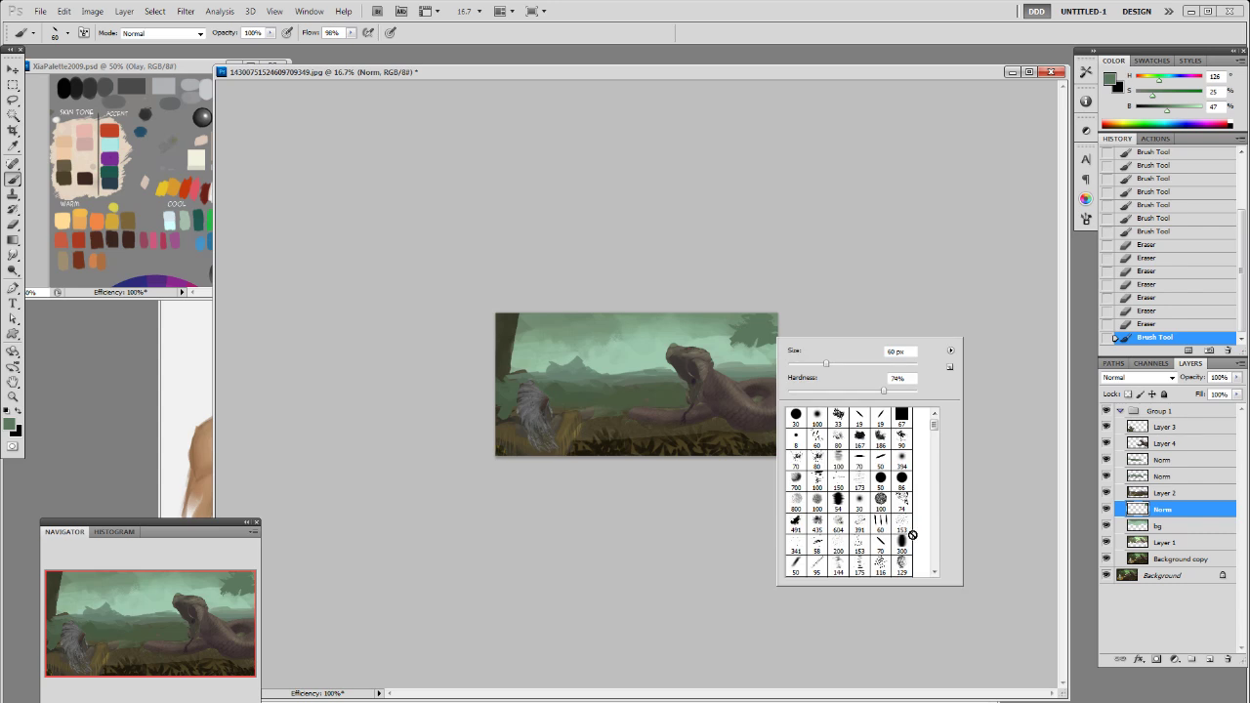
mouse_move(935, 420)
left_mouse_down()
mouse_move(935, 459)
mouse_move(930, 444)
left_mouse_up()
left_click(821, 529)
left_click(856, 274)
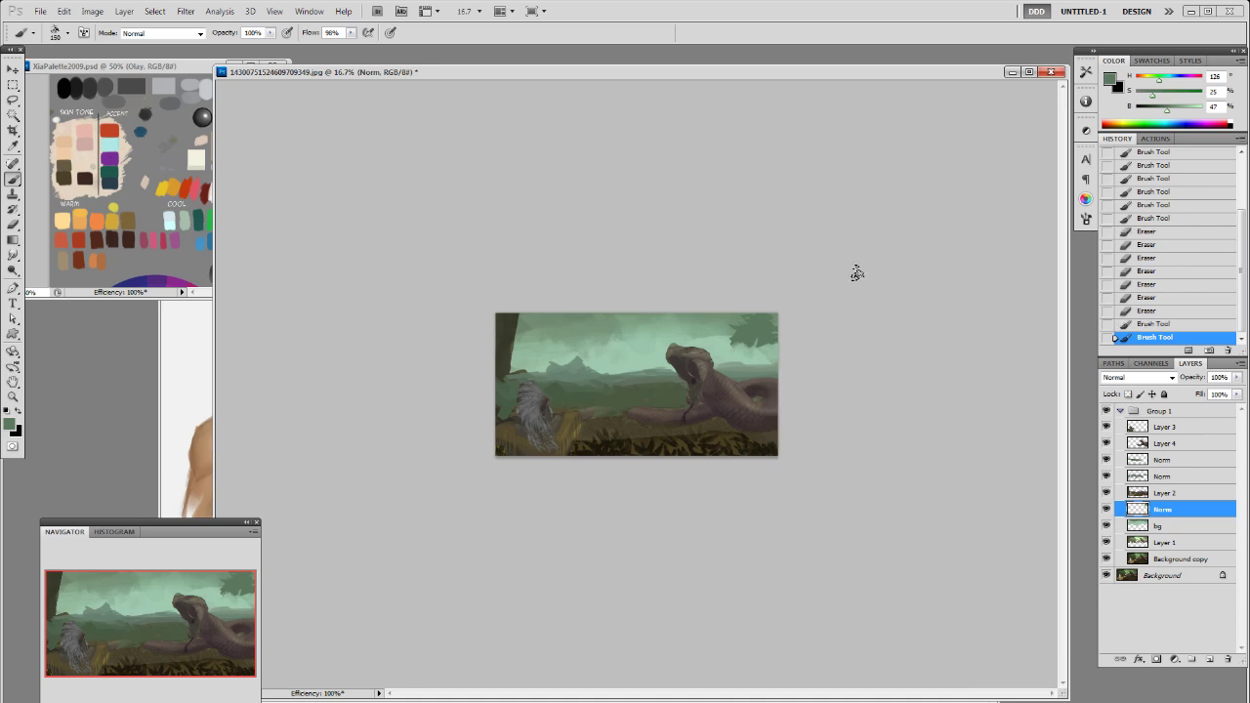
key("bracketright")
key("bracketright")
left_click(1086, 219)
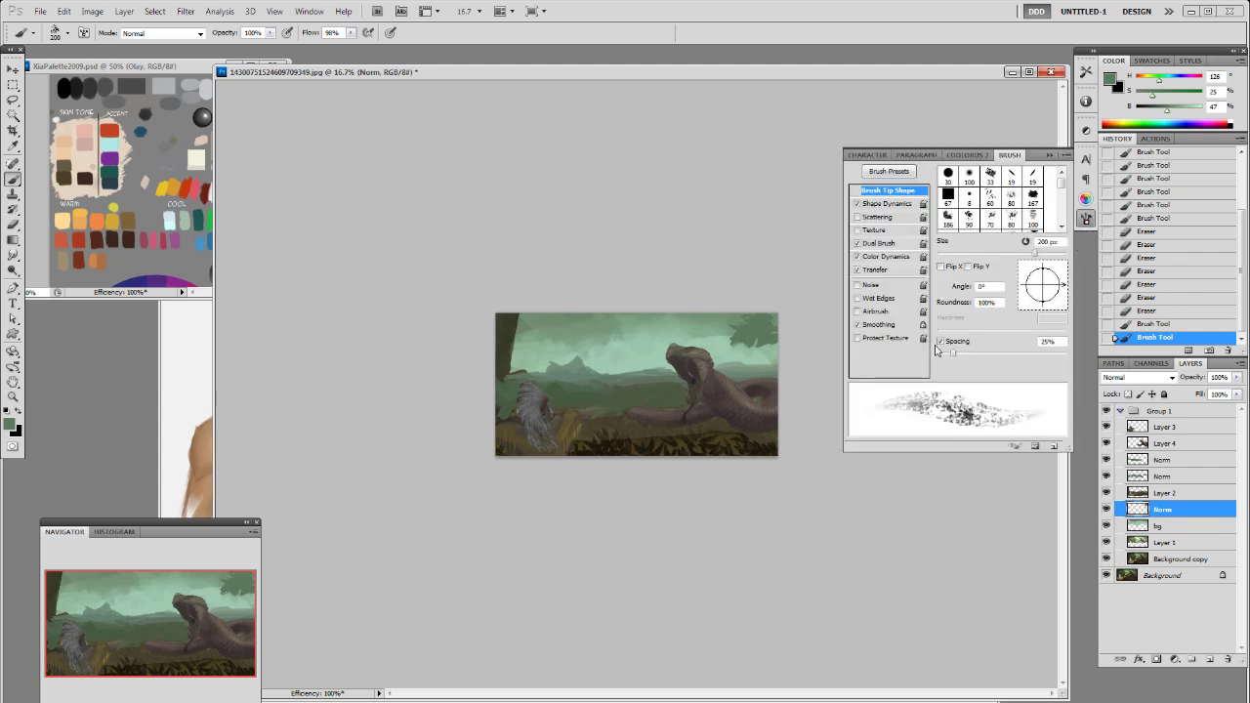
left_click(857, 256)
left_click(856, 271)
left_click(858, 245)
left_click(858, 245)
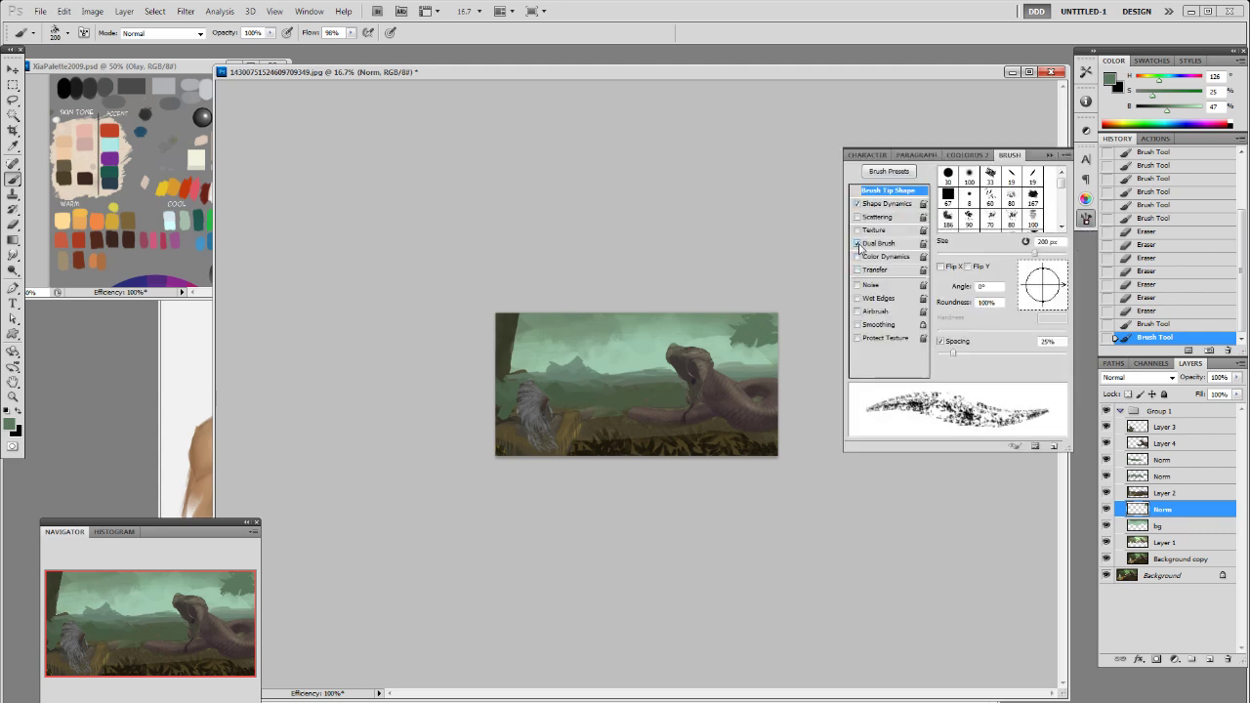
left_click(1028, 162)
Step: Stamp leafy texture into the upper-right foliage clump with the 200 px brush
left_click_drag(751, 343, 753, 342)
left_click_drag(756, 336, 753, 333)
right_click(845, 355)
key("Escape")
Step: Duplicate a marquee selection of foliage into the sky's top centre, transform it, and duplicate another piece beside it
key("m")
left_click_drag(595, 305, 664, 359)
key("ctrl+t")
left_click_drag(645, 302, 657, 300)
key("Return")
key("ctrl+d")
mouse_move(574, 344)
left_mouse_down()
mouse_move(623, 312)
mouse_move(592, 344)
mouse_move(618, 329)
left_mouse_up()
key("ctrl+d")
Step: Reshape the copied foliage clump at the top centre with a 60 px brush and the eraser
key("b")
right_click(633, 349)
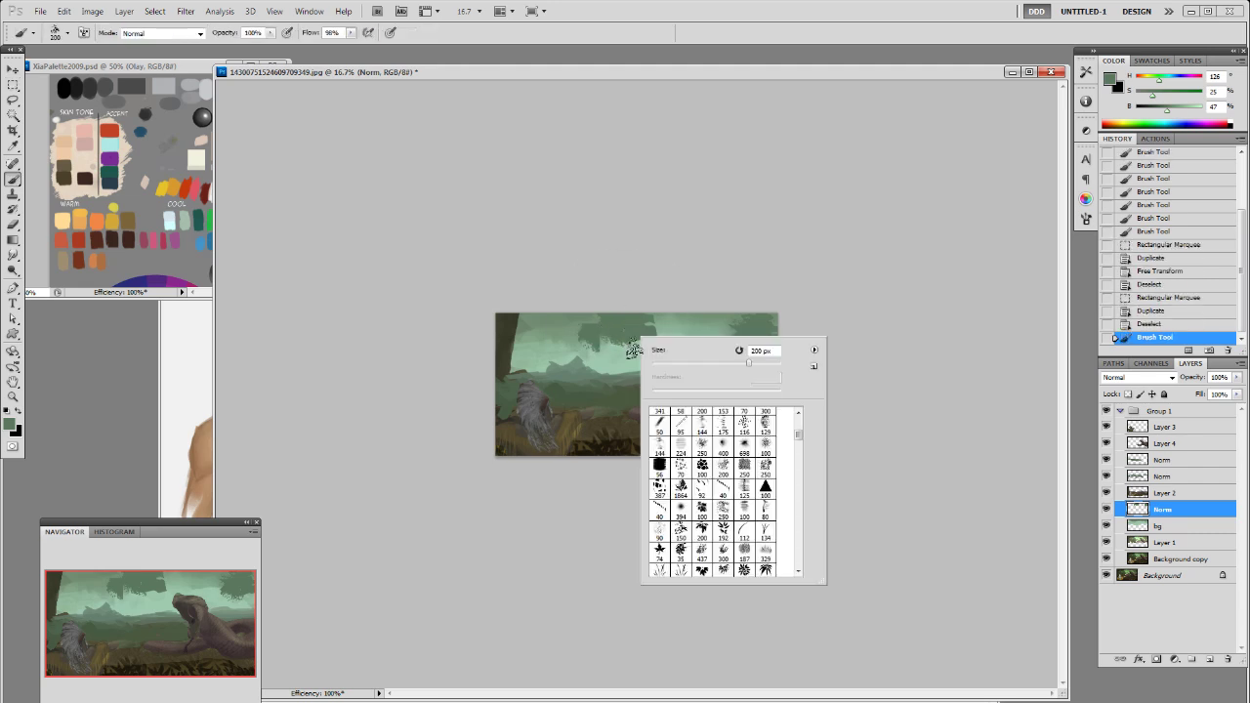
left_click_drag(799, 435, 798, 424)
left_click(682, 442)
left_click(645, 316)
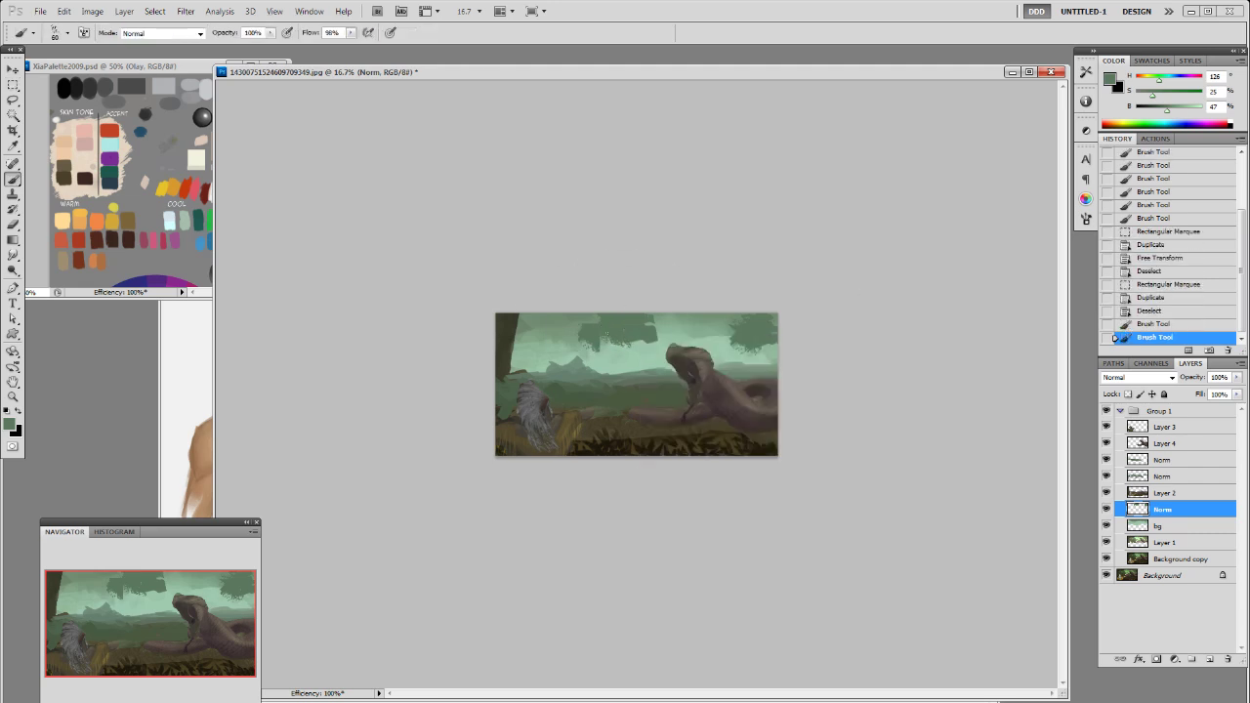
mouse_move(633, 321)
left_mouse_down()
mouse_move(646, 324)
mouse_move(647, 346)
mouse_move(633, 346)
left_mouse_up()
key("e")
left_click_drag(637, 337, 653, 325)
left_click_drag(655, 321, 653, 320)
key("b")
left_click_drag(652, 317, 616, 347)
Step: Extend the right-hand foliage toward the snake's head and trim its lower edge with the eraser
left_click_drag(713, 339, 726, 341)
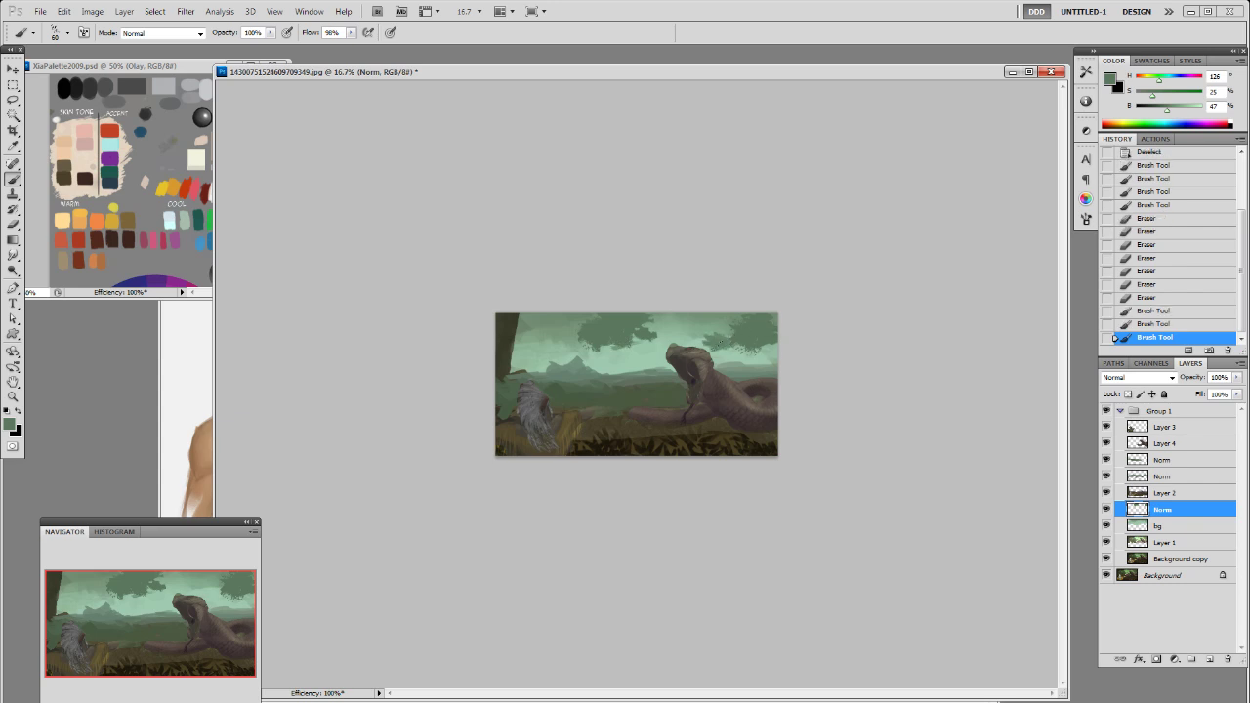
left_click(713, 341)
key("e")
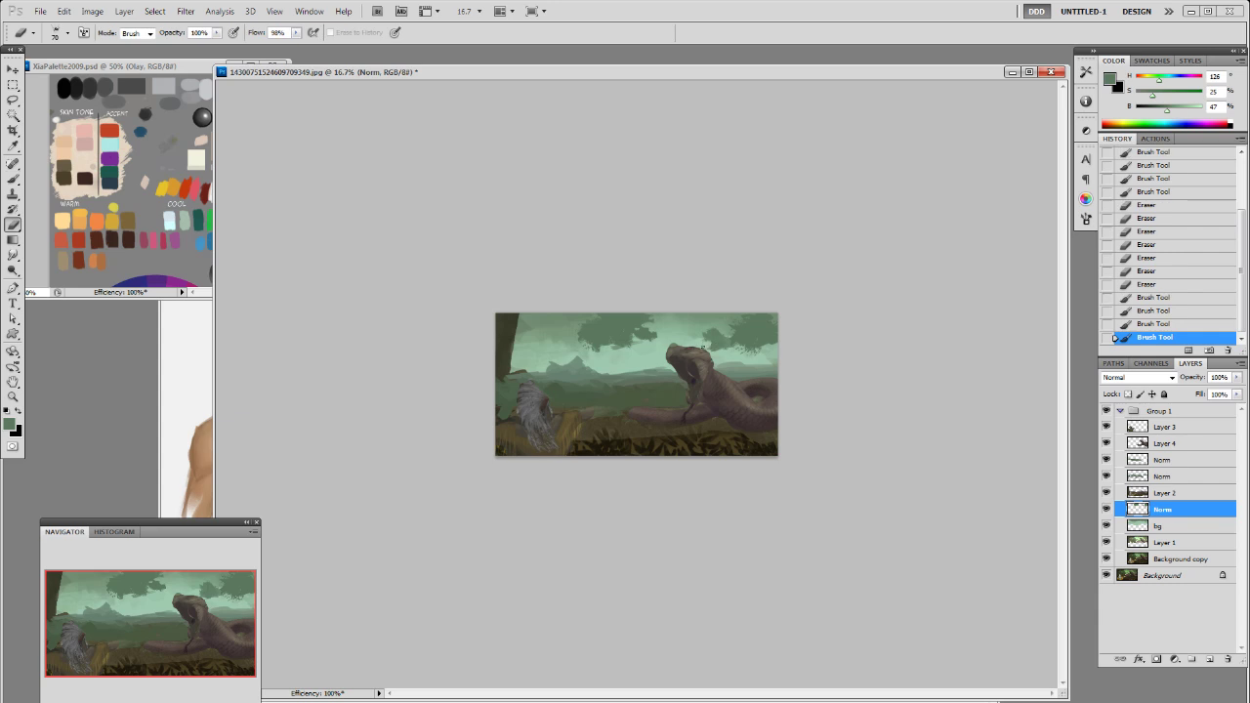
left_click_drag(720, 353, 718, 347)
left_click_drag(719, 349, 721, 345)
left_click_drag(721, 346, 724, 344)
Step: Fill the gap between the two foliage clumps along the canvas's upper edge with sampled green, switching brush tips
key("b")
left_click(721, 337, "alt")
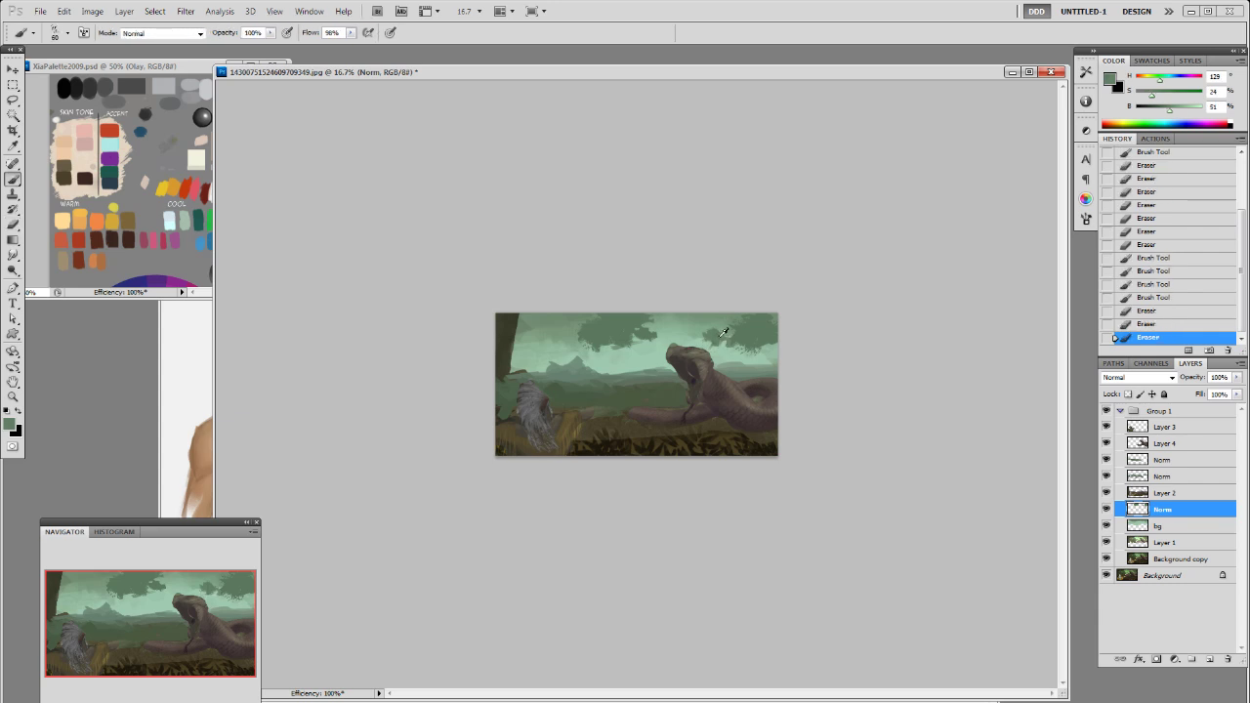
left_click(716, 319)
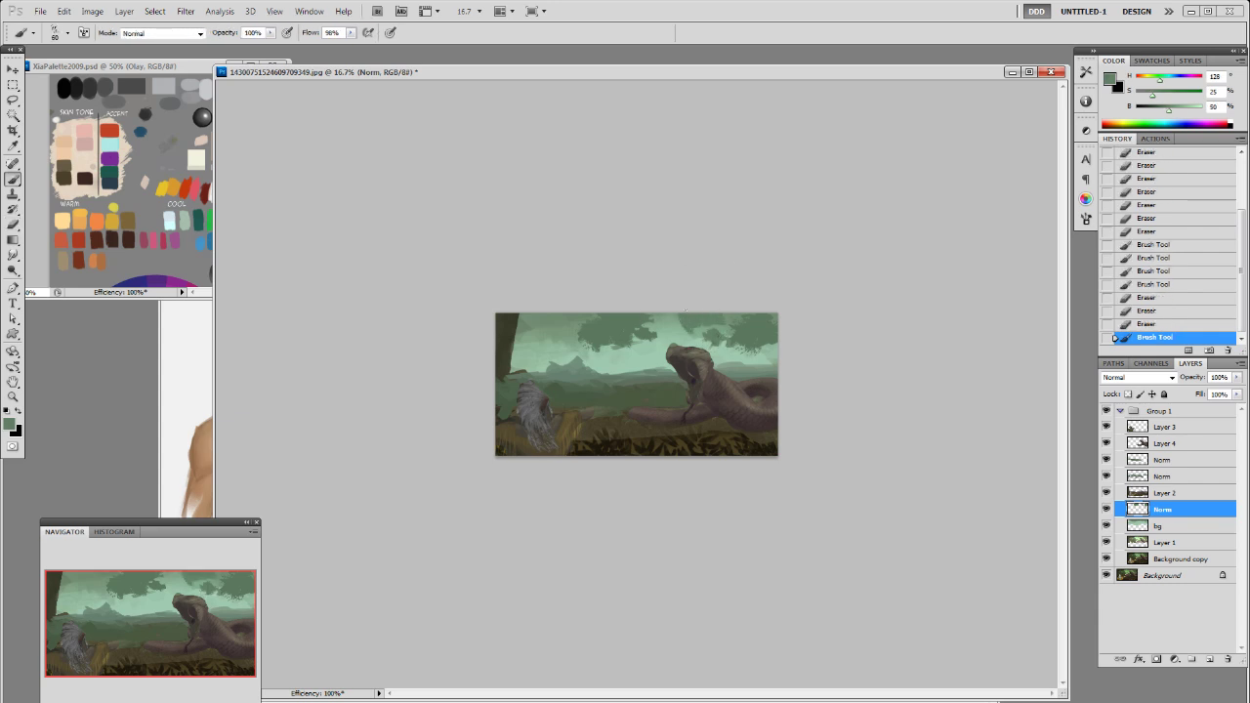
left_click(682, 330)
left_click_drag(668, 318, 677, 323)
right_click(704, 327)
left_click(730, 428)
left_click(714, 321)
left_click(682, 328)
left_click(666, 324)
left_click(674, 322)
Step: Paint a foliage mass beside the tree trunk in the sky's upper-left area with a larger brush and sampled greens
left_click(713, 313, "alt")
key("]")
left_click(528, 315)
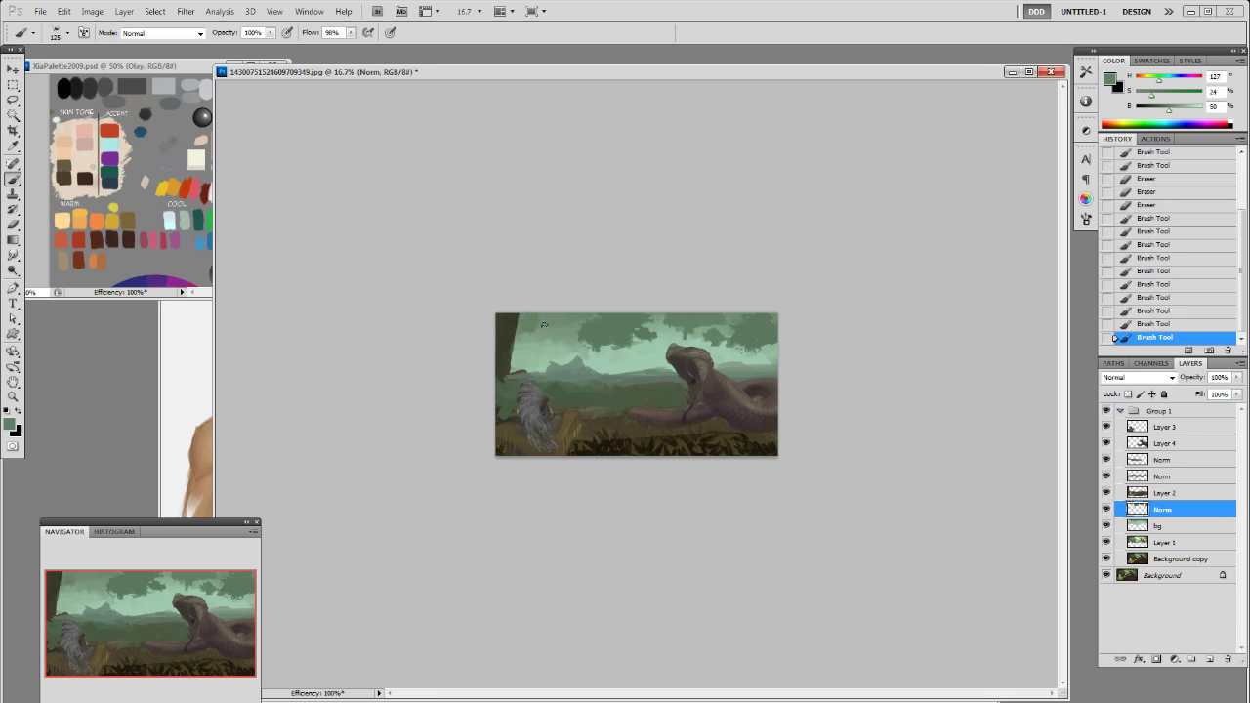
left_click(618, 322, "alt")
mouse_move(542, 318)
left_mouse_down()
mouse_move(528, 332)
mouse_move(554, 323)
mouse_move(534, 338)
left_mouse_up()
Step: Expand the upper-left canopy with darker sampled greens, using another brush tip at 90 px and 70% opacity
right_click(566, 325)
left_click(650, 404)
key("7")
key("bracketright")
key("bracketright")
key("bracketright")
key("bracketright")
key("bracketright")
key("bracketright")
key("bracketright")
left_click(547, 331, "alt")
left_click(529, 340, "alt")
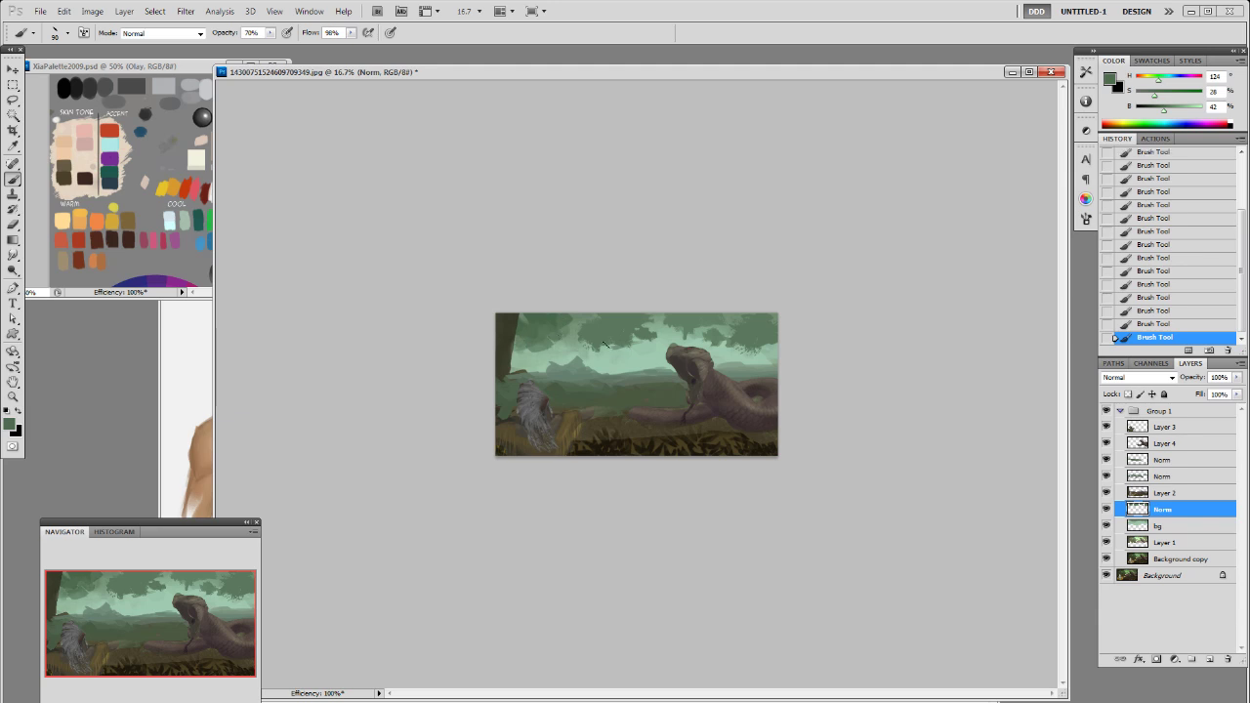
left_click(630, 317, "alt")
Step: Duplicate the foliage layer, then lasso a clump on the copy, move it and transform it
left_click_drag(1211, 505, 1210, 661)
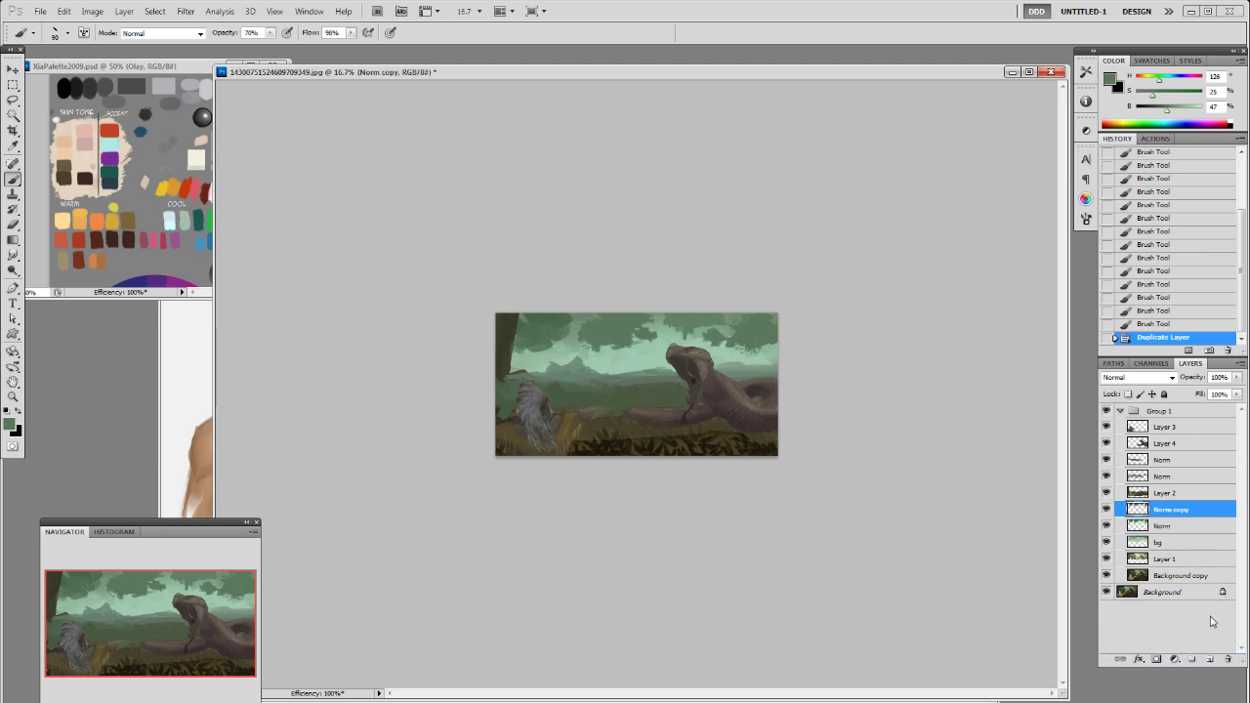
key("l")
mouse_move(626, 324)
left_mouse_down()
mouse_move(640, 342)
mouse_move(547, 327)
mouse_move(582, 359)
mouse_move(533, 350)
mouse_move(600, 380)
left_mouse_up()
key("ctrl+t")
key("Return")
Step: Select the left foliage on the duplicated layer, move it lower toward the hills, transform it and clear the selection
key("m")
left_click_drag(603, 294, 488, 372)
left_click_drag(555, 344, 613, 375)
key("ctrl+t")
mouse_move(555, 315)
left_mouse_down()
mouse_move(549, 291)
mouse_move(540, 306)
left_mouse_up()
key("Return")
key("m")
key("ctrl+d")
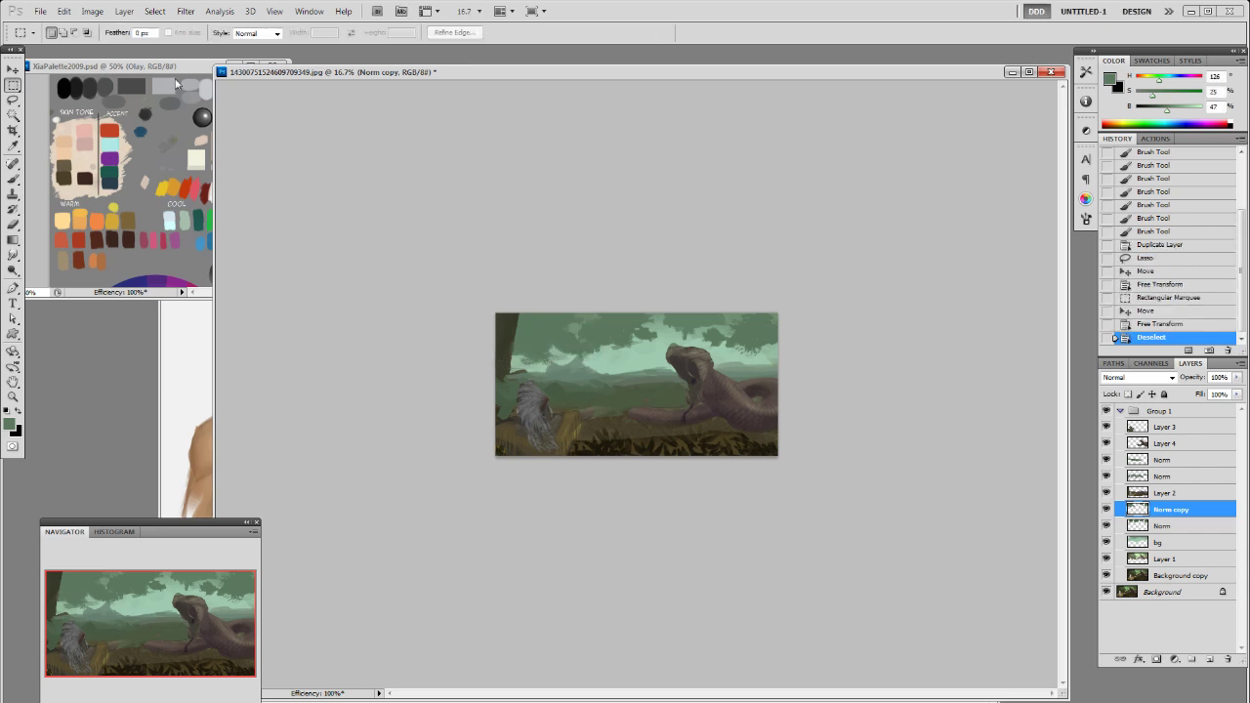
Step: Darken the duplicated foliage layer with Levels, setting the black input level to 50
left_click(92, 11)
mouse_move(109, 44)
left_click(264, 57)
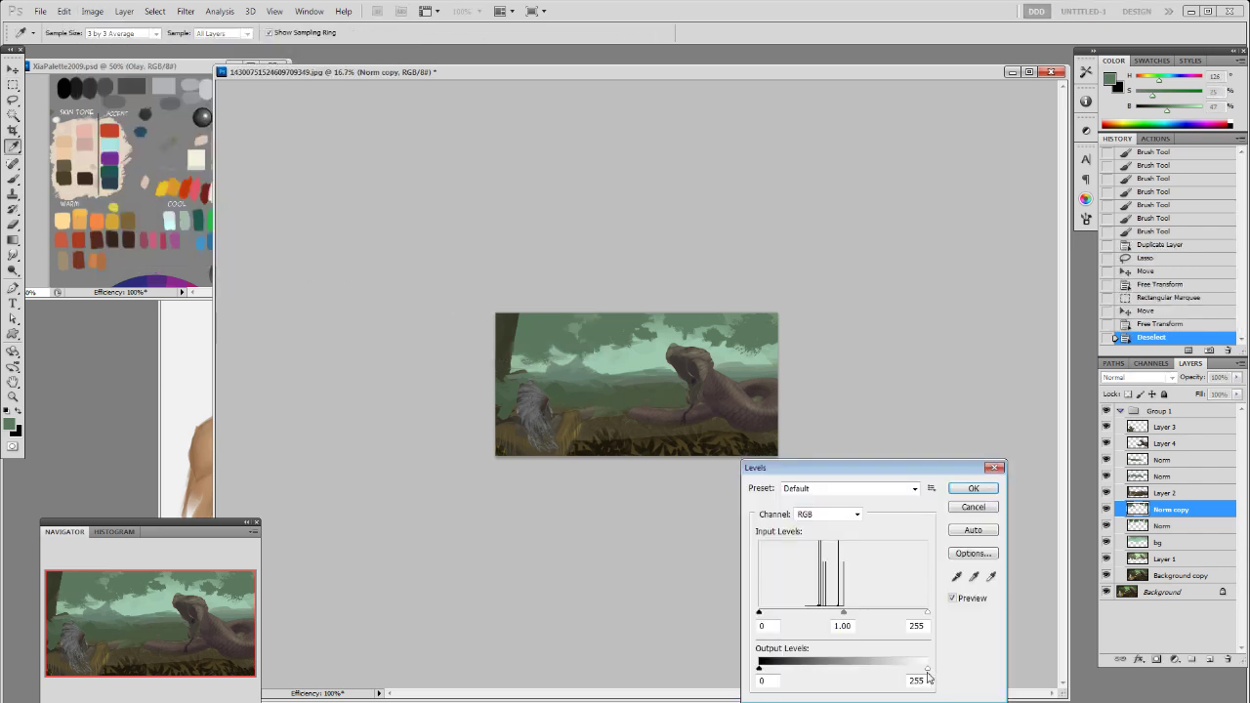
left_click_drag(759, 612, 793, 615)
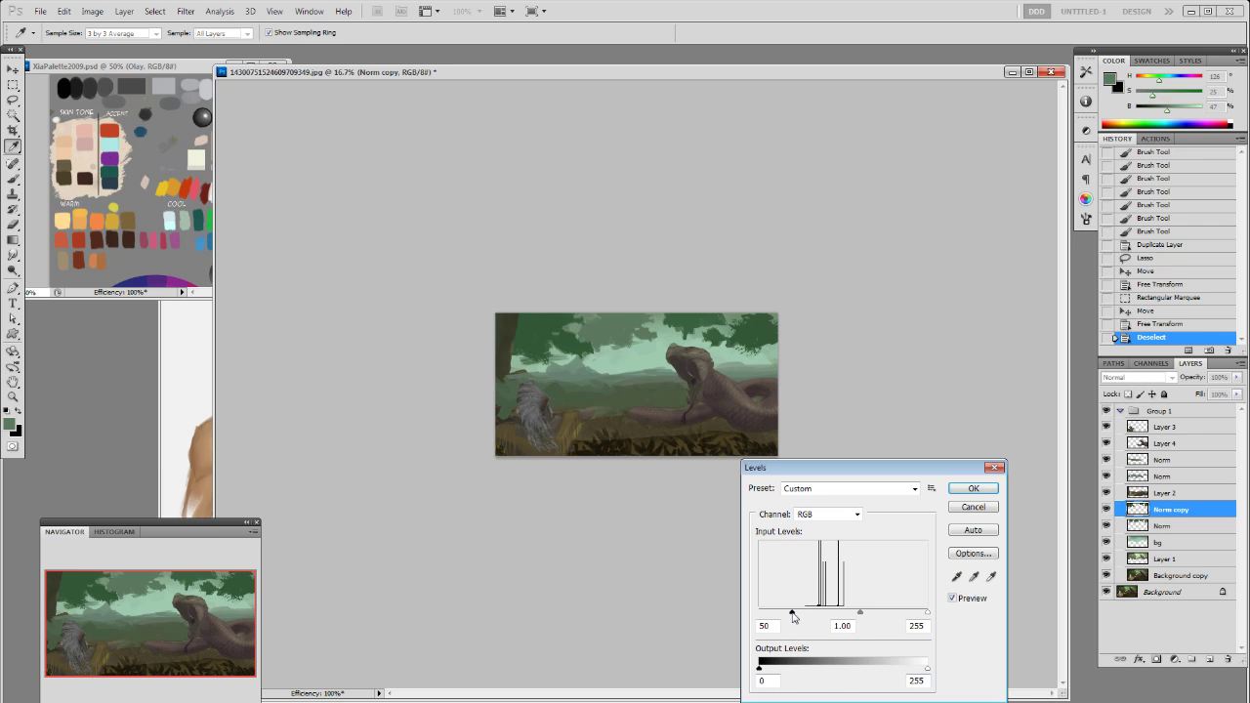
left_click(974, 489)
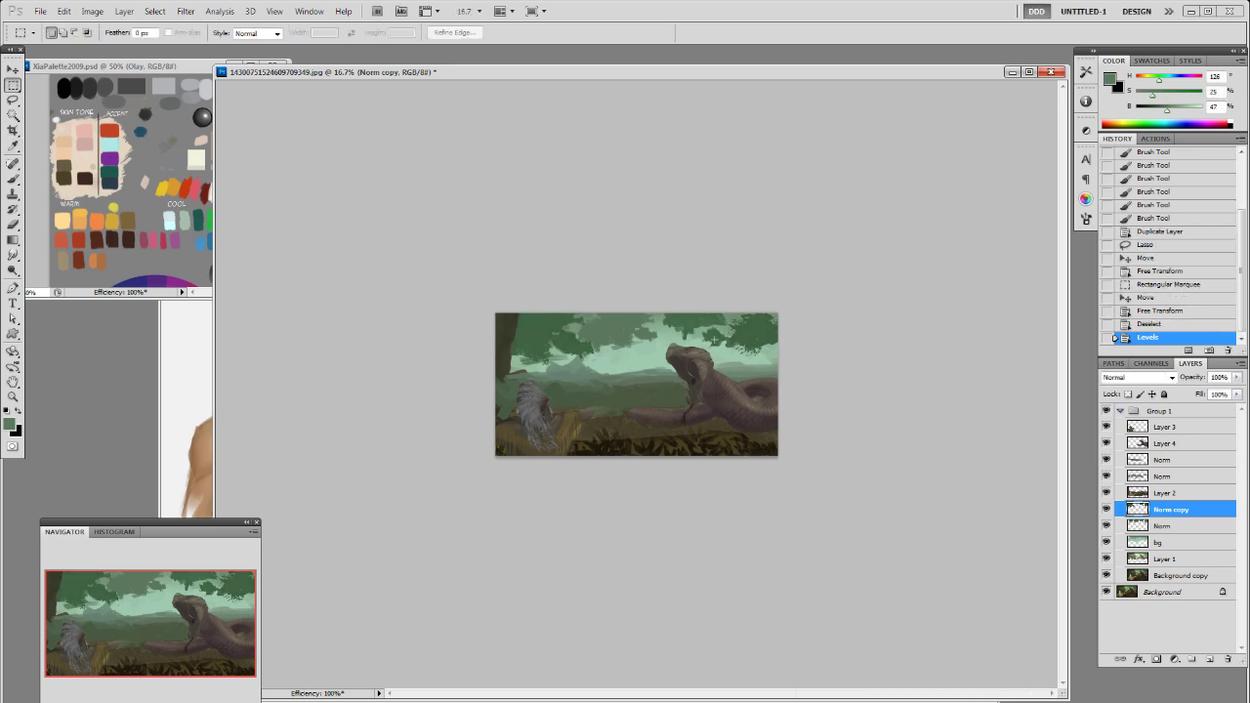
Step: Lasso the top-centre foliage clump, move, rotate and enlarge it beside the snake's head, and clear the selection
key("l")
mouse_move(668, 314)
left_mouse_down()
mouse_move(631, 325)
mouse_move(638, 377)
left_mouse_up()
key("ctrl+t")
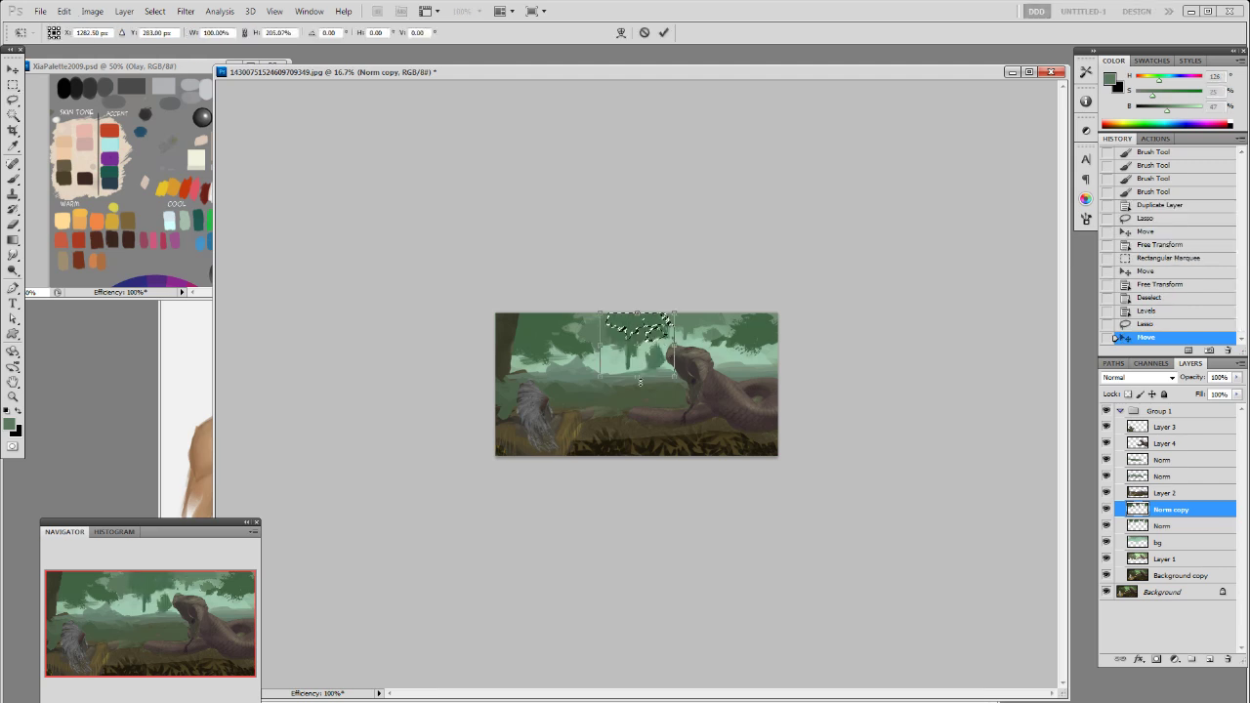
mouse_move(675, 313)
left_mouse_down()
mouse_move(685, 304)
mouse_move(662, 329)
mouse_move(683, 293)
left_mouse_up()
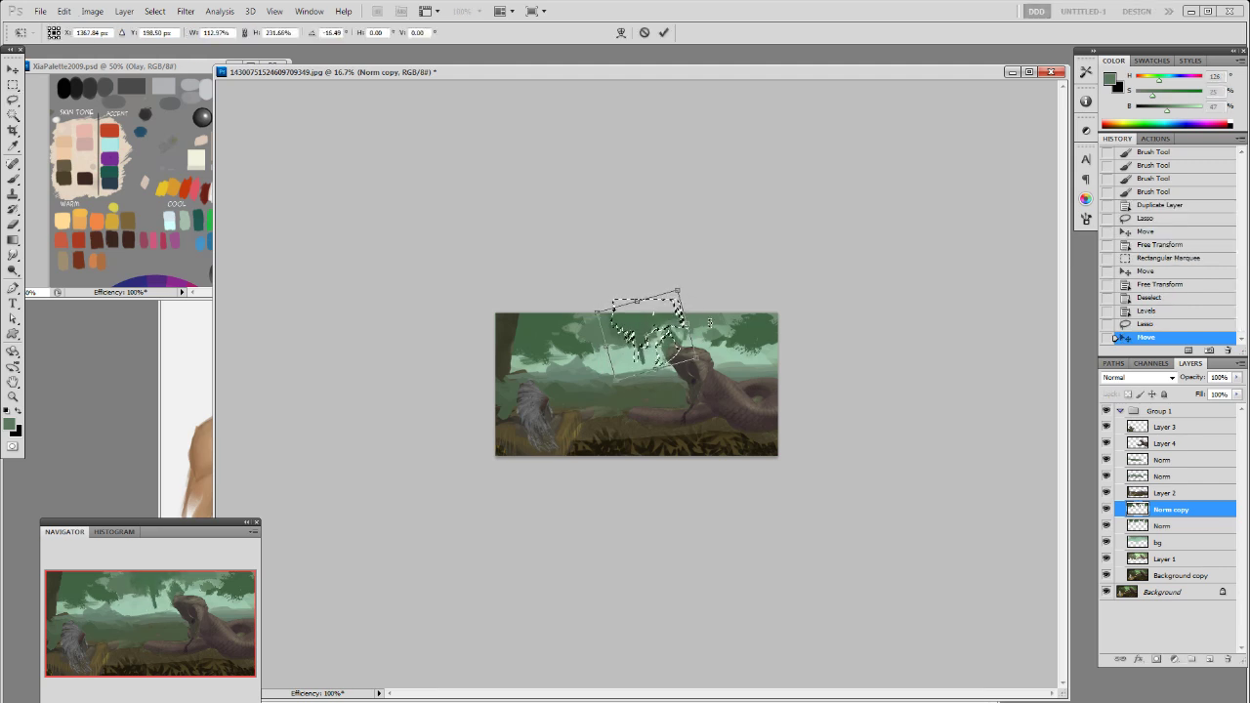
key("Return")
key("ctrl+d")
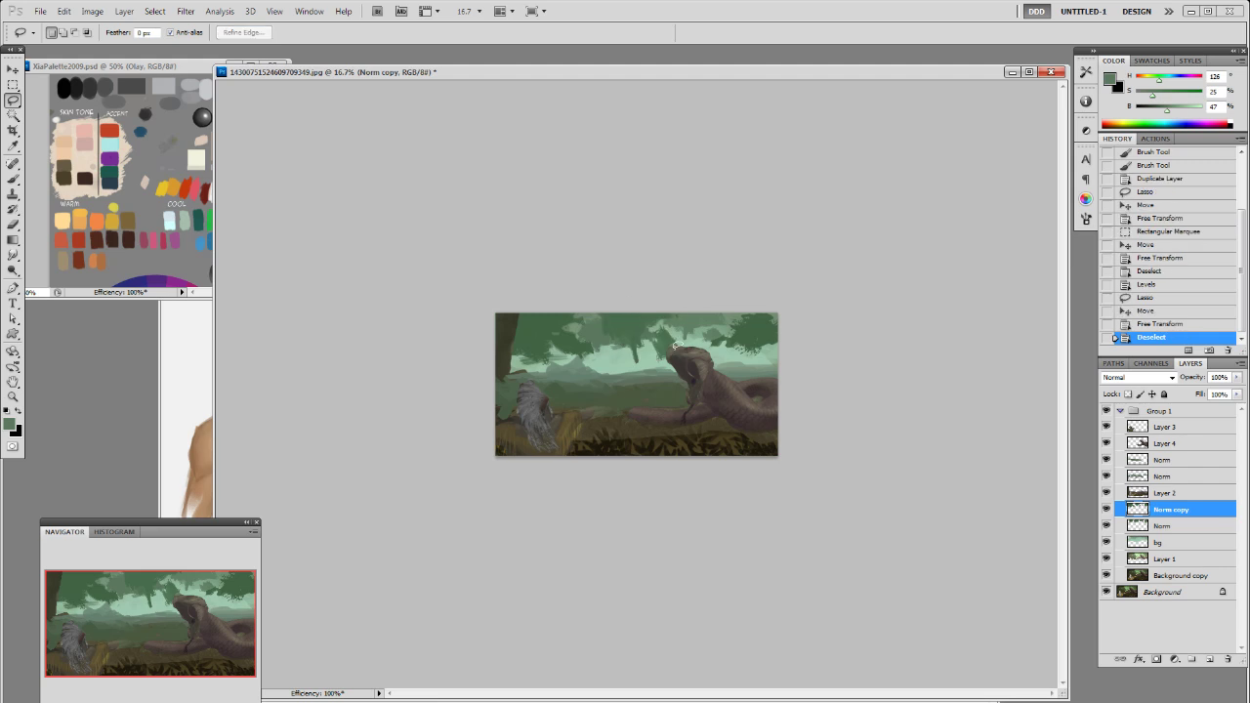
Step: Erase part of the foliage above the snake's head and repaint the canopy toward the right edge with sampled green
key("b")
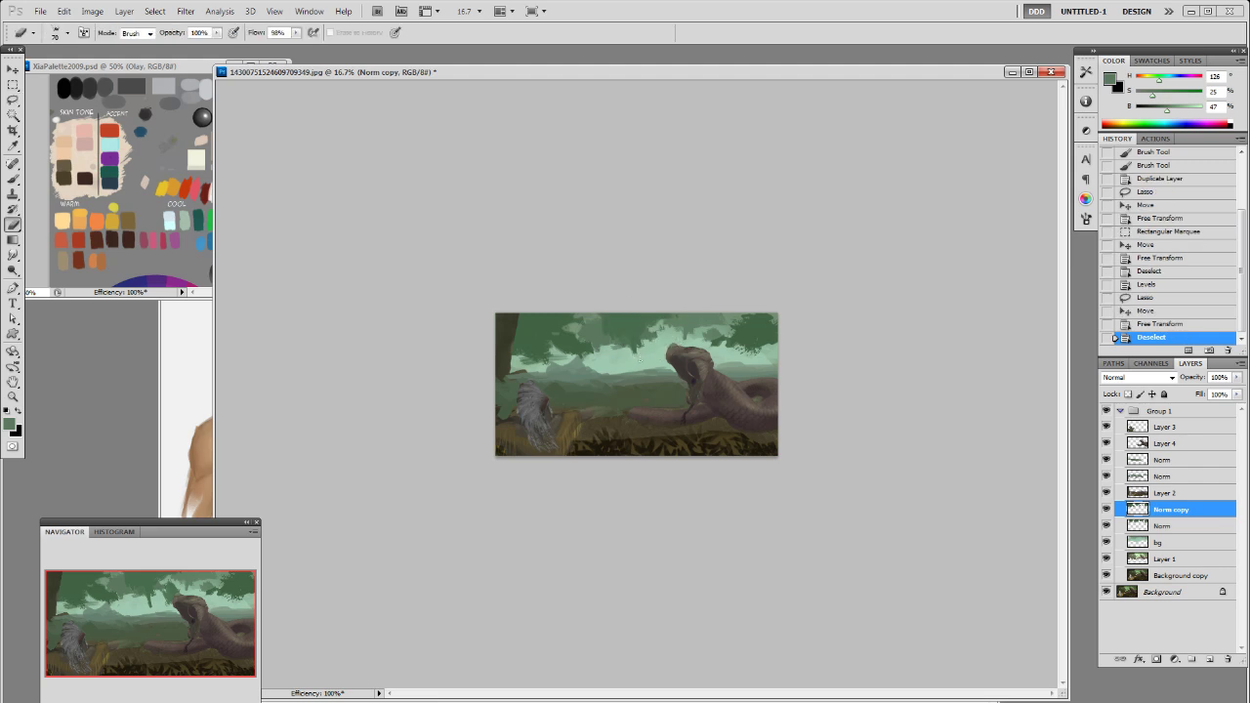
mouse_move(656, 333)
left_mouse_down()
mouse_move(662, 344)
mouse_move(656, 330)
mouse_move(674, 324)
left_mouse_up()
key("b")
left_click(647, 324, "alt")
left_click_drag(672, 320, 679, 327)
left_click_drag(678, 319, 772, 342)
Step: Select the right foliage with a rectangular marquee, move it, distort it to fit the upper-right corner and clear the selection
key("m")
left_click_drag(803, 294, 701, 371)
mouse_move(754, 339)
left_mouse_down()
mouse_move(744, 336)
mouse_move(811, 379)
left_mouse_up()
key("ctrl+t")
left_click_drag(696, 309, 686, 303)
left_click_drag(767, 339, 751, 322)
left_click_drag(827, 343, 830, 332)
left_click_drag(793, 282, 775, 297)
key("Return")
key("ctrl+d")
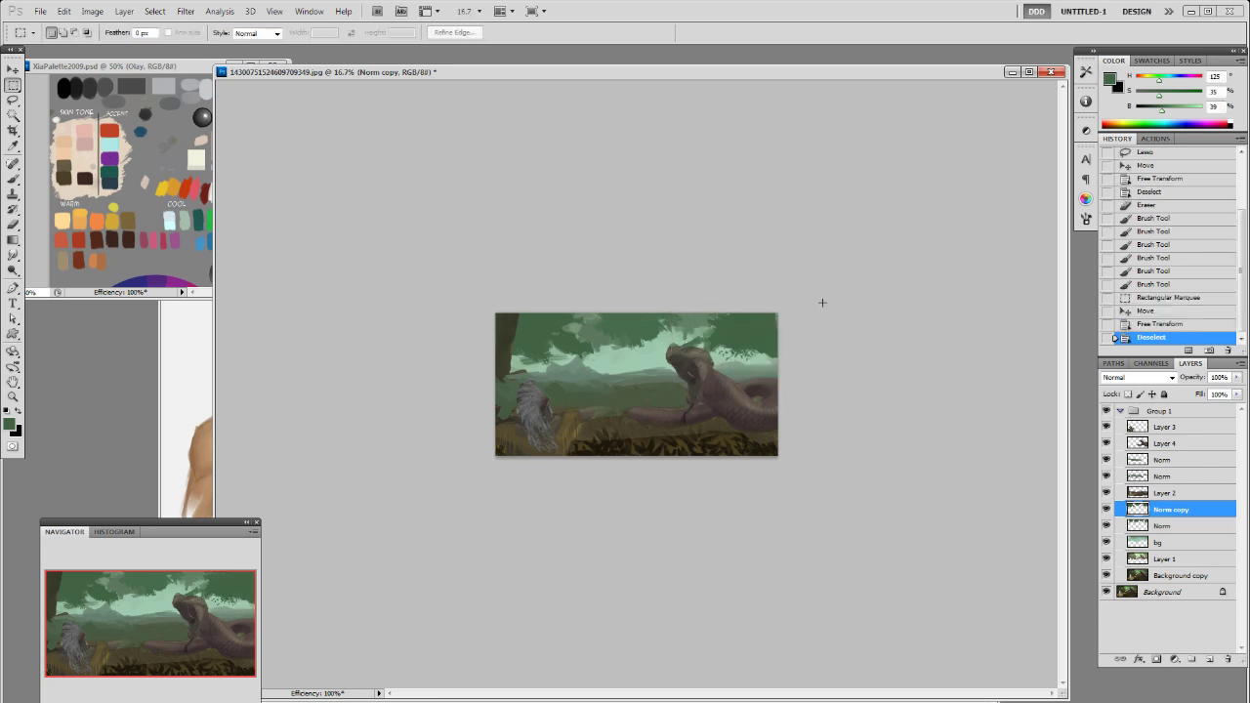
Step: Load the Norm copy layer's painted foliage as a selection
left_click(1138, 510, "ctrl")
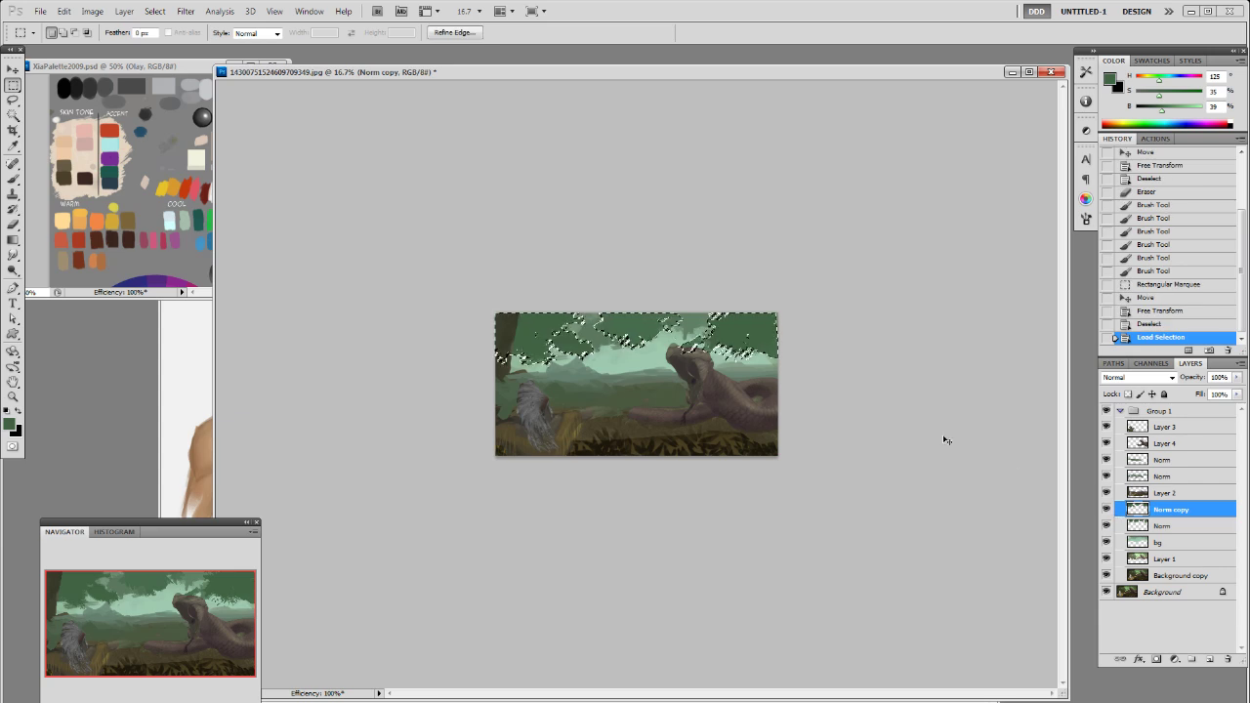
key("ctrl+b")
left_click(1035, 155)
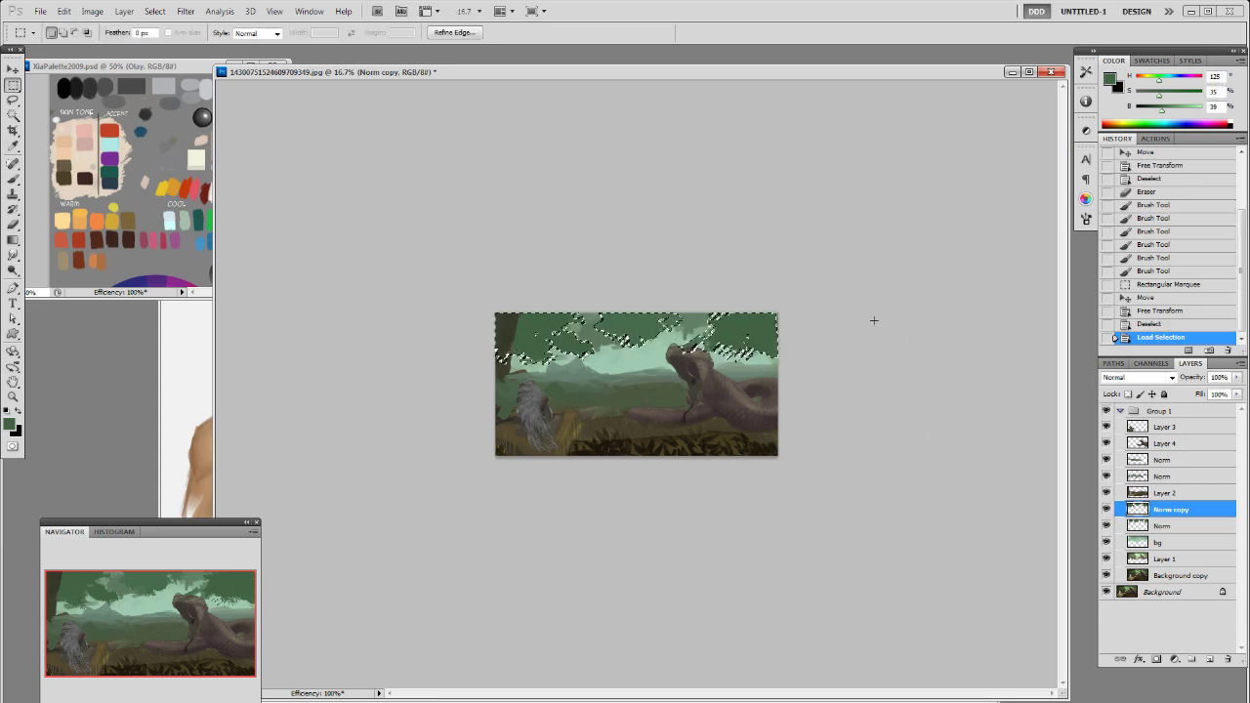
left_click(105, 13)
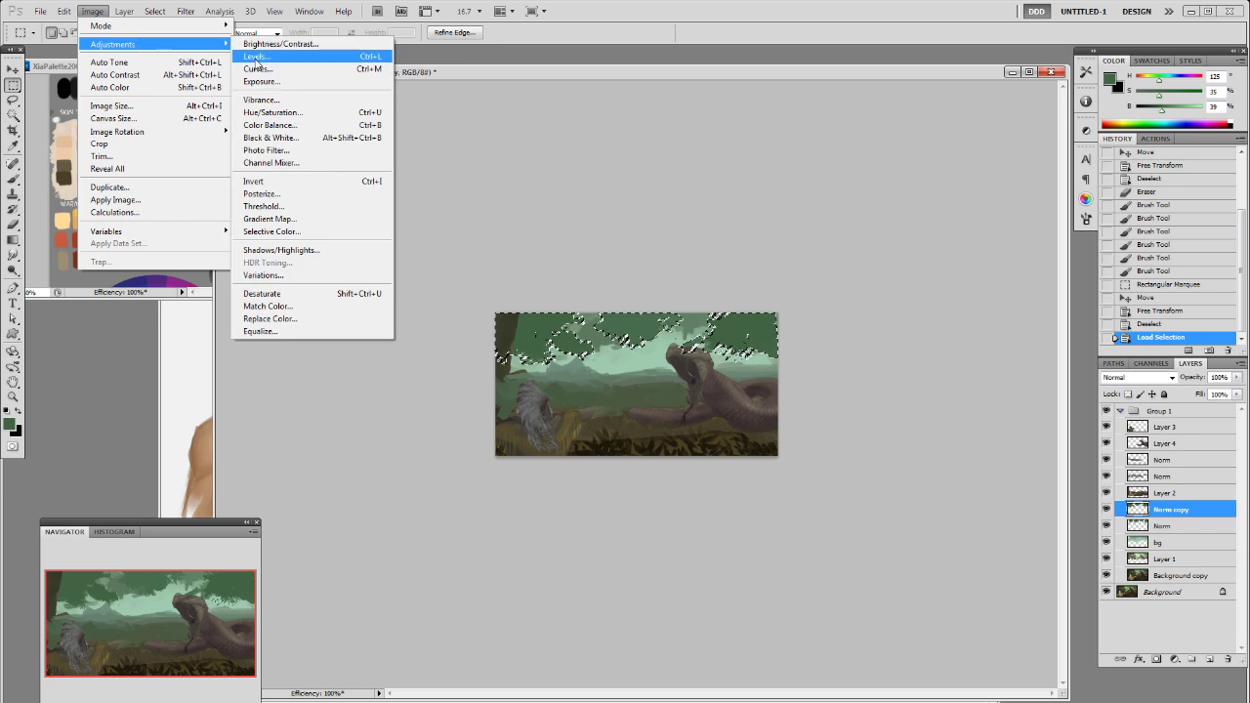
left_click(471, 173)
Step: Hide the selection edges, darken the green to 32% brightness and brush it onto the upper-right foliage with another tip
key("b")
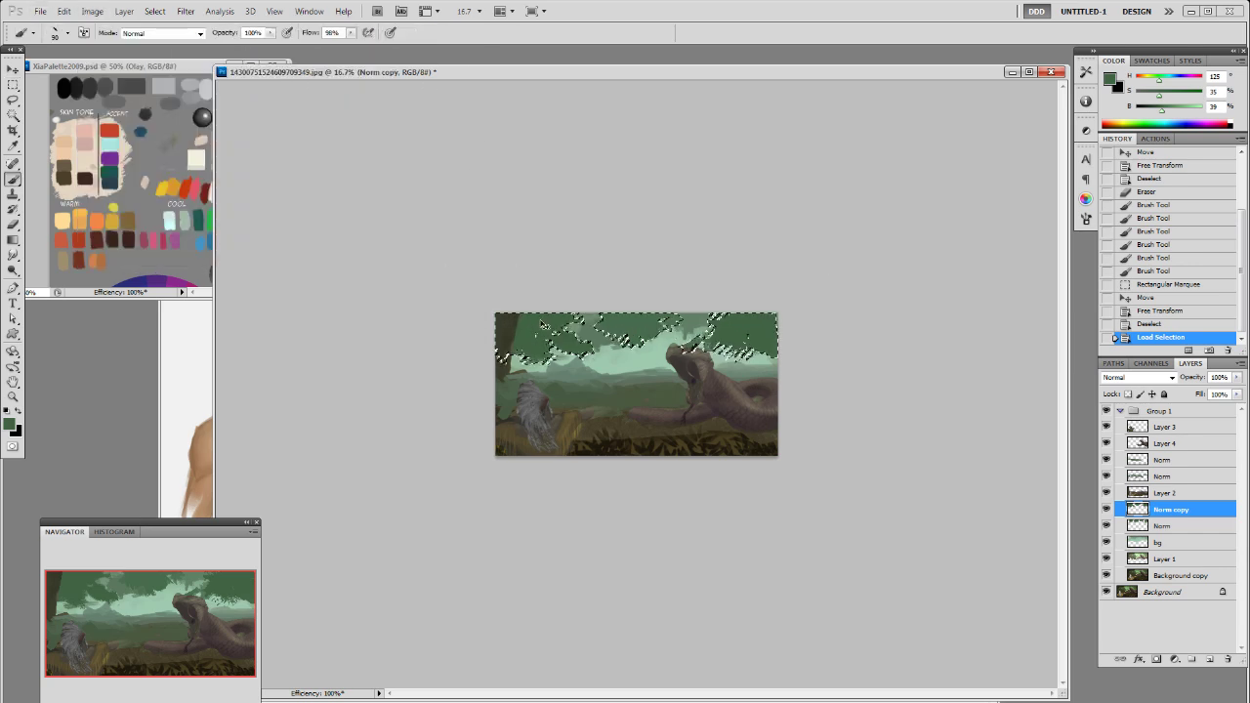
key("ctrl+h")
left_click_drag(1163, 111, 1157, 112)
right_click(665, 372)
left_click(708, 496)
left_click_drag(713, 327, 747, 324)
key("m")
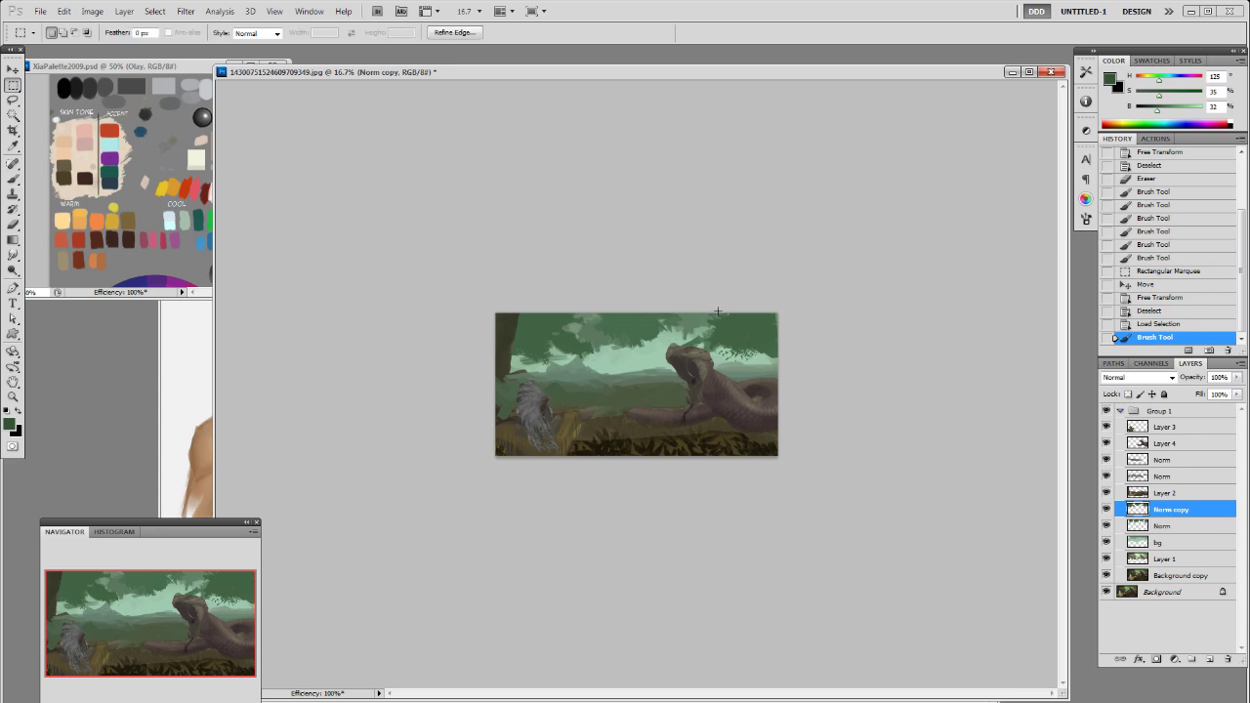
Step: Shade the canopy's top edge with dark green dabs from a 900 px brush, then clear the selection
key("b")
key("bracketright")
key("bracketright")
key("bracketright")
key("bracketright")
key("bracketright")
key("bracketright")
key("bracketright")
key("bracketright")
key("bracketright")
left_click(767, 311)
left_click(747, 308)
left_click(689, 293)
left_click(655, 281)
left_click(625, 295)
left_click(652, 285)
left_click(619, 283)
left_click(705, 293)
left_click(543, 291)
left_click(573, 286)
left_click(547, 286)
left_click(567, 283)
left_click(578, 278)
left_click(604, 269)
key("ctrl+d")
Step: Check the Norm foliage layer below the copy by toggling its visibility, then reduce that layer's opacity
left_click(1111, 527)
left_click(1107, 527)
left_click_drag(1237, 377, 1233, 393)
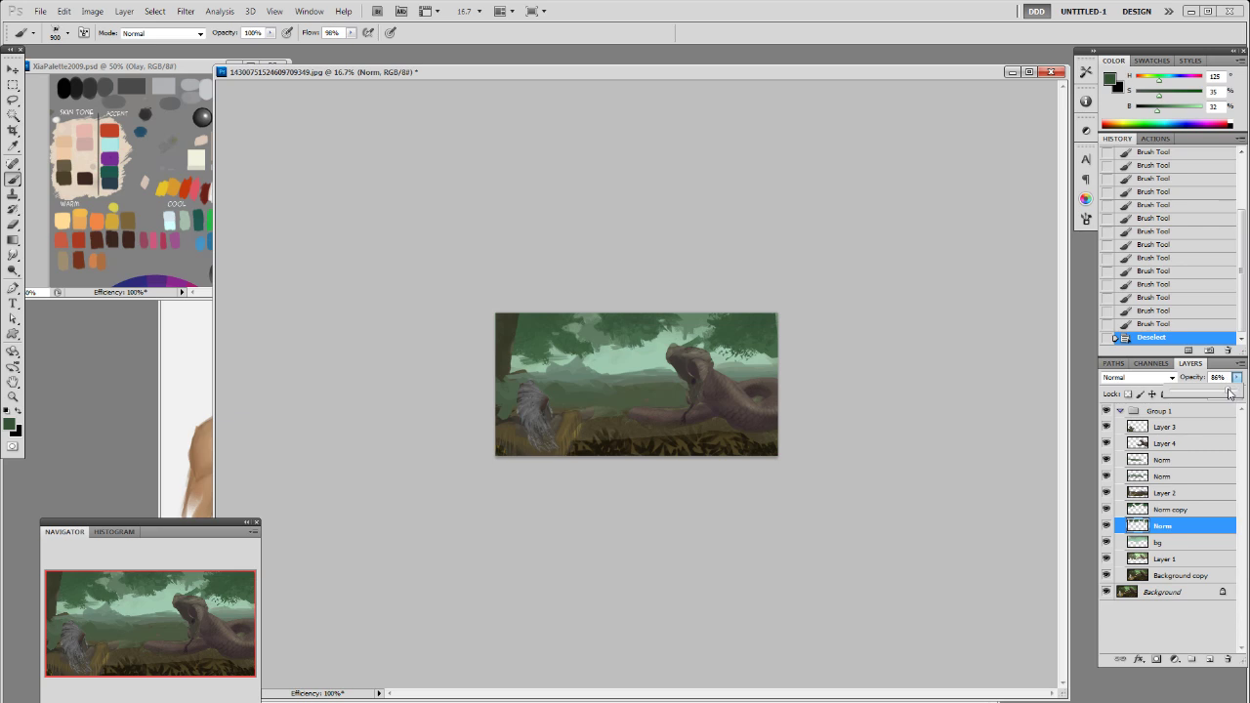
left_click_drag(1226, 393, 1216, 394)
Step: Add a layer named Norm above bg and prepare a 50 px brush with a green sampled from the hills
left_click(1185, 543)
right_click(817, 415)
double_click(825, 405)
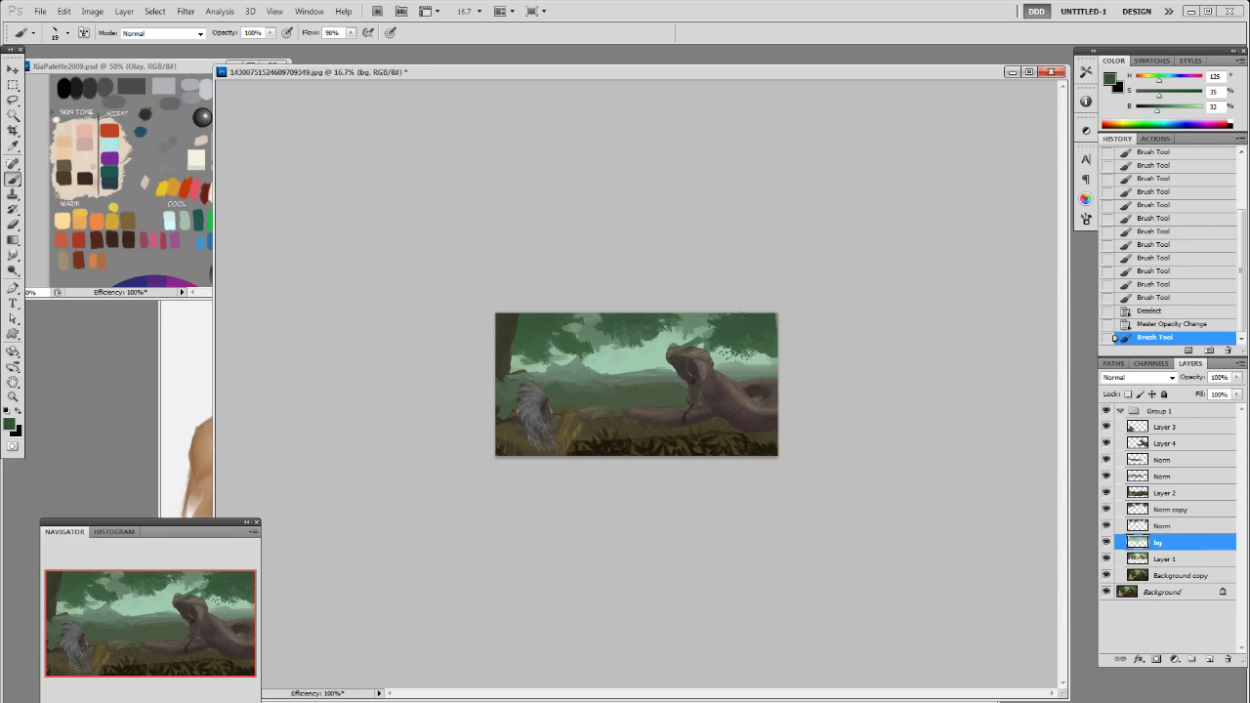
left_click(617, 367, "alt")
key("F2")
key("bracketright")
key("bracketright")
key("ctrl+z")
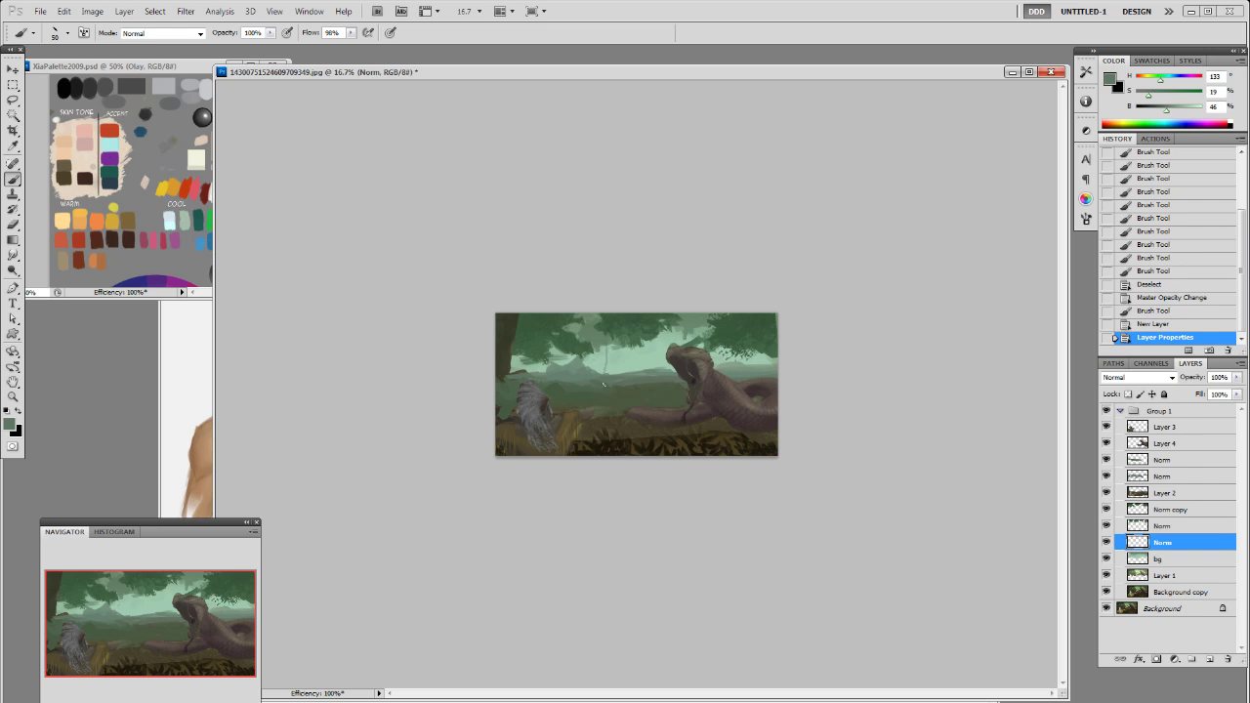
Step: Paint thin, hazy distant tree trunks between the canopy and the hills across the background
left_click_drag(606, 369, 605, 374)
left_click_drag(611, 350, 607, 369)
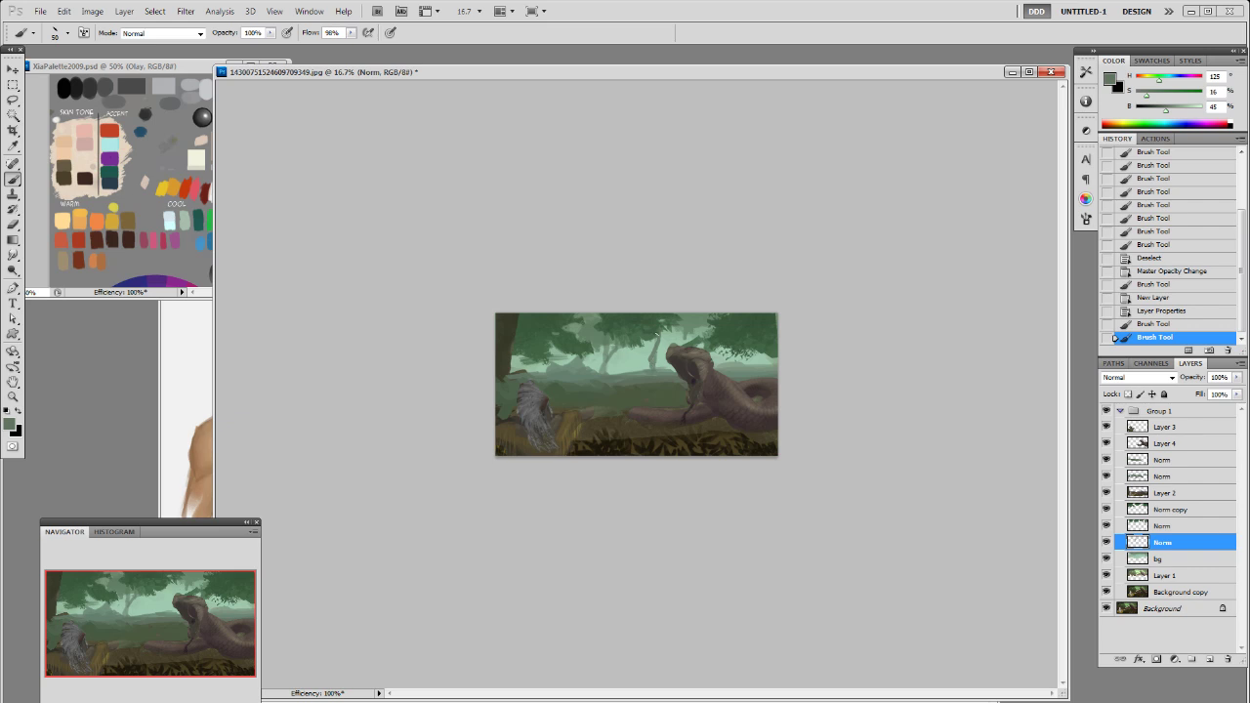
left_click_drag(645, 371, 640, 373)
left_click_drag(546, 370, 539, 374)
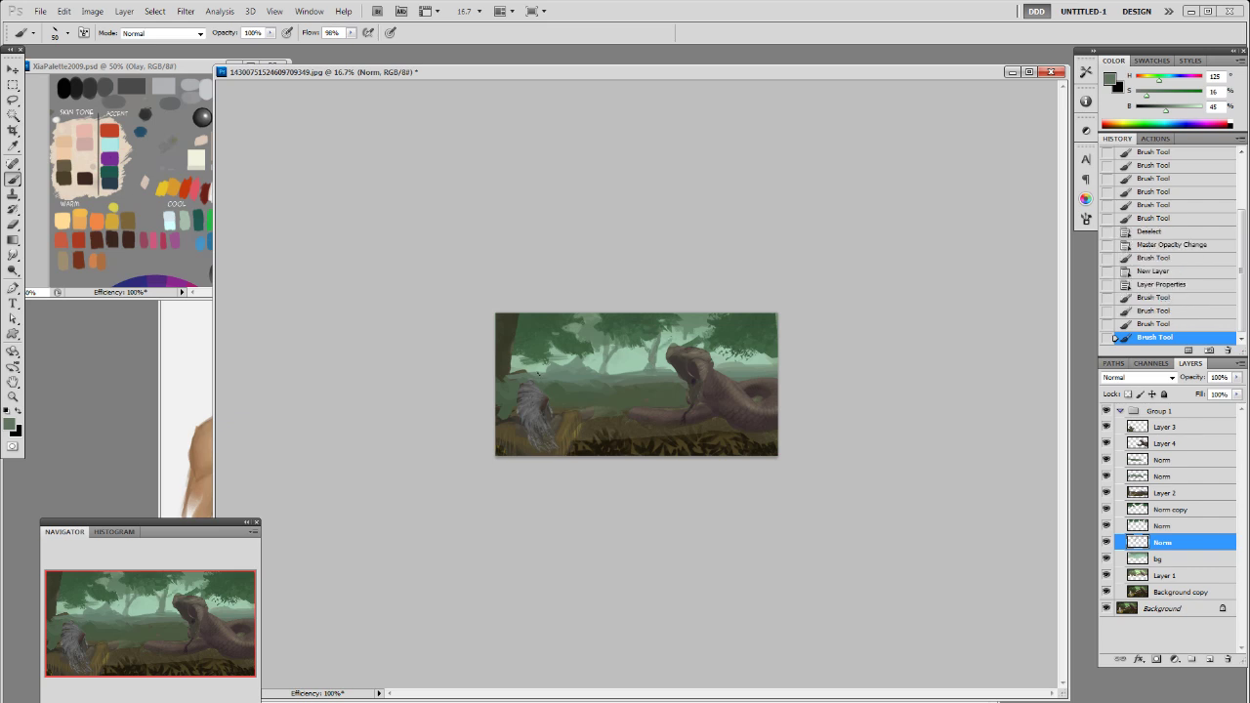
mouse_move(603, 344)
left_mouse_down()
mouse_move(598, 371)
mouse_move(655, 369)
left_mouse_up()
key("ctrl+z")
left_click_drag(668, 344, 664, 367)
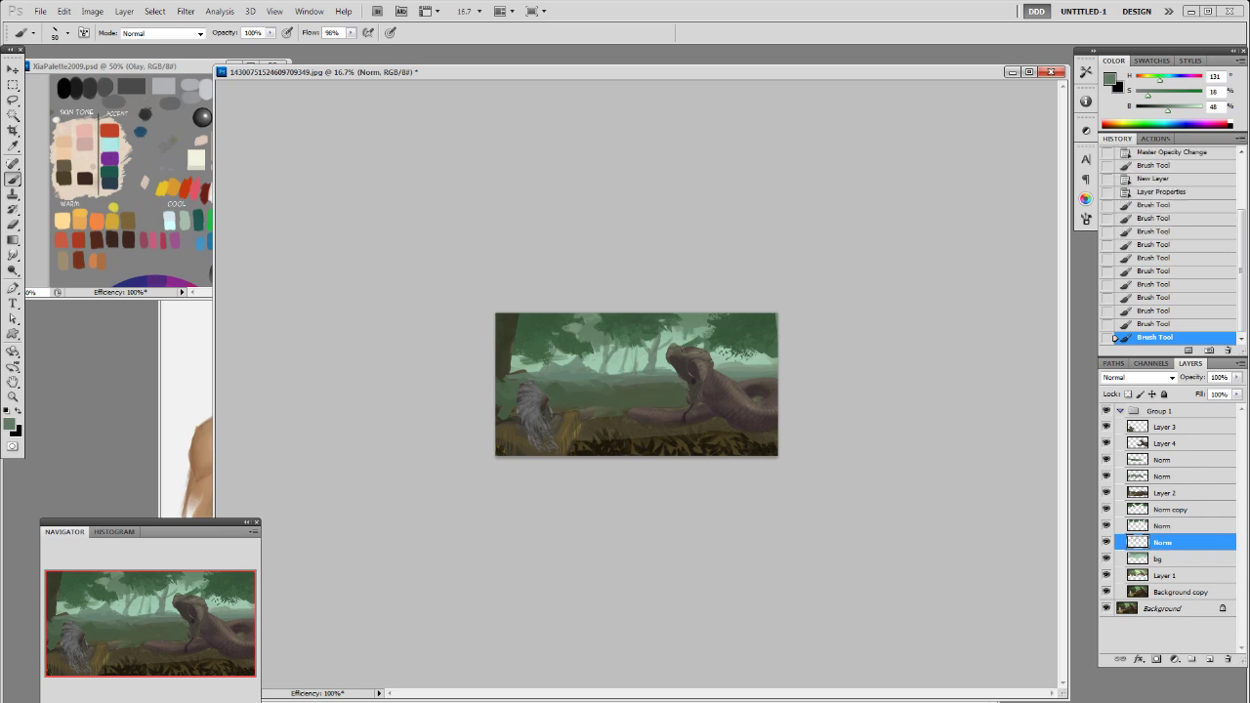
mouse_move(681, 322)
left_mouse_down()
mouse_move(678, 342)
mouse_move(734, 364)
left_mouse_up()
left_click_drag(762, 339, 763, 354)
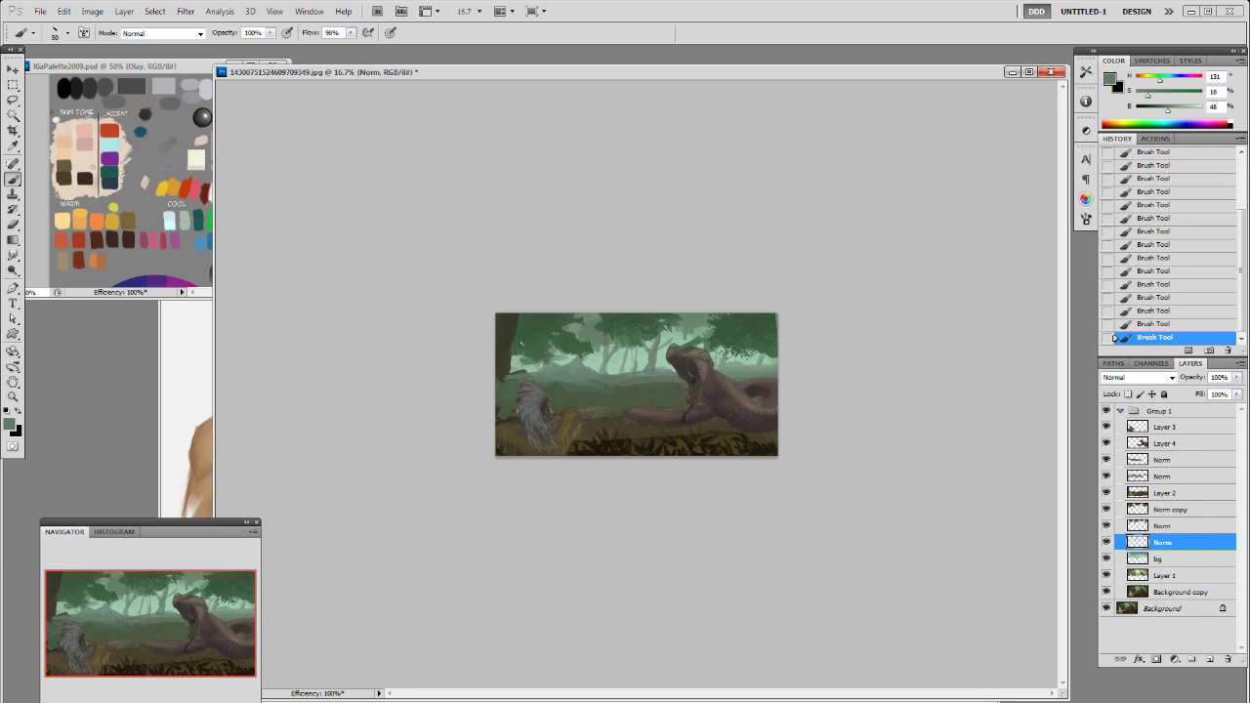
Step: Sample the pale sky green with a 100 px brush, then start erasing the distant trunks with another eraser tip
left_click(644, 357, "alt")
right_click(643, 366)
left_click(692, 453)
left_click(874, 322)
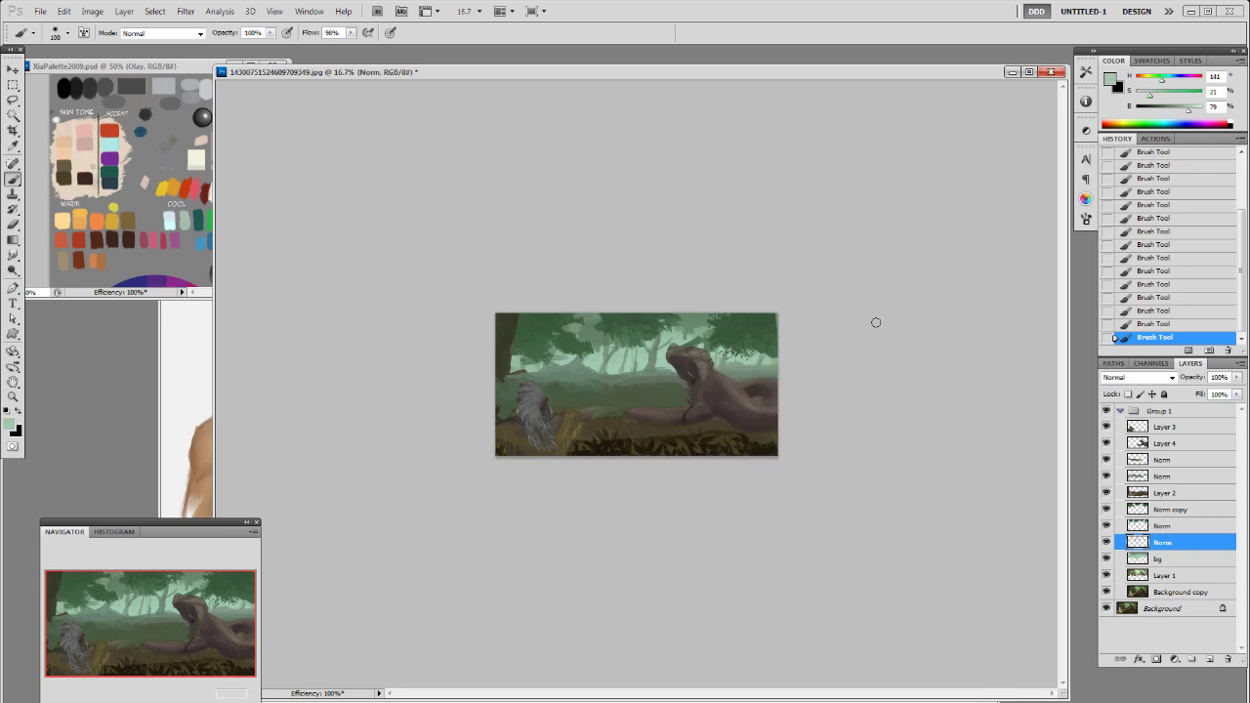
key("e")
mouse_move(658, 365)
left_mouse_down()
mouse_move(661, 376)
mouse_move(658, 356)
left_mouse_up()
right_click(716, 424)
left_click(762, 508)
left_click(663, 349)
Step: Fade the lower parts of the distant trunks into the mist with a low-opacity 300 px eraser
key("bracketright")
key("bracketright")
key("bracketright")
key("bracketright")
key("bracketright")
left_click_drag(610, 363, 784, 354)
left_click_drag(752, 355, 684, 357)
left_click_drag(675, 357, 632, 358)
left_click_drag(632, 357, 723, 357)
left_click_drag(802, 357, 753, 358)
Step: Add another Norm layer directly above bg and set a muted green at 58% brightness with a different brush tip
left_click(1146, 555)
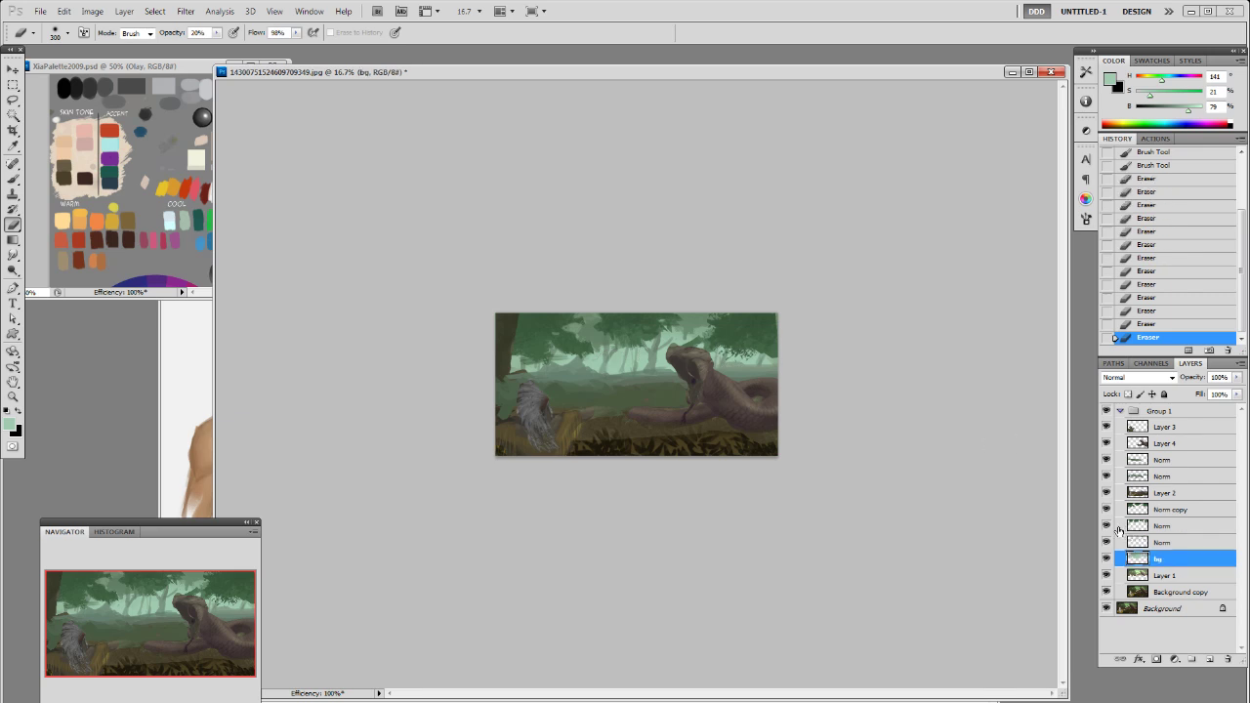
key("F2")
key("b")
left_click_drag(589, 406, 700, 406)
key("ctrl+z")
left_click(1175, 109)
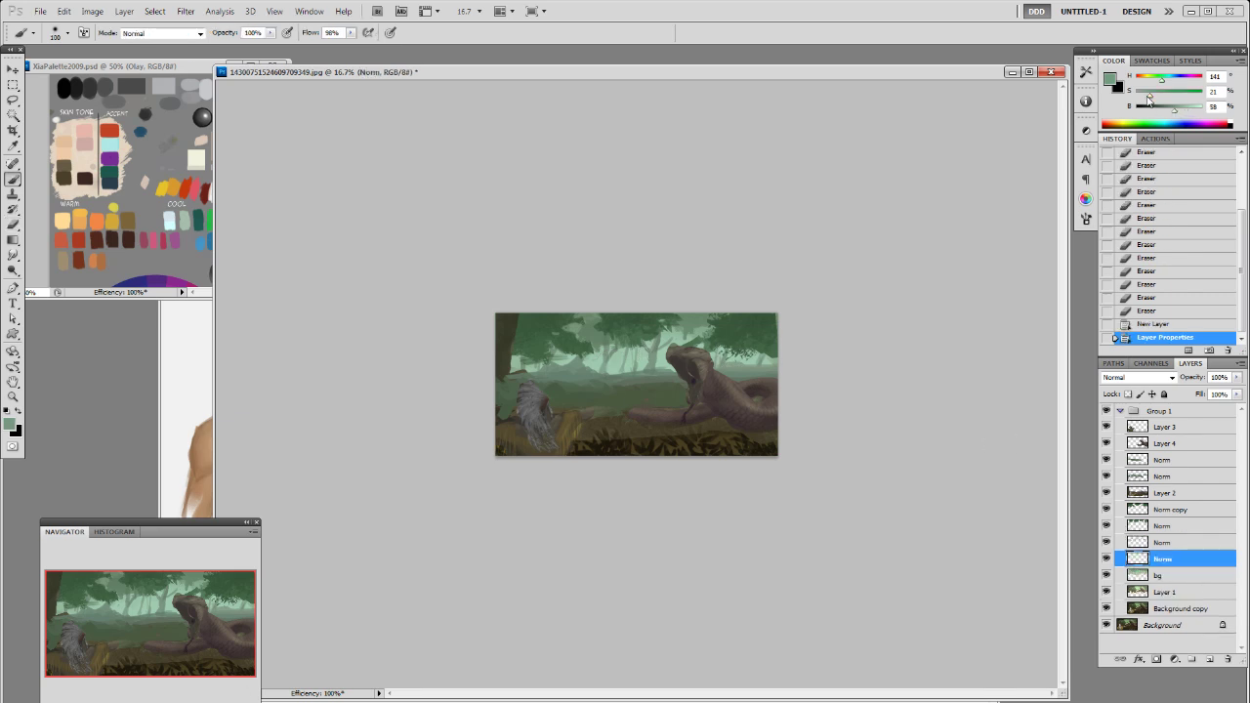
right_click(652, 410)
left_click(890, 338)
Step: Brush broad strokes of muted green haze across the upper canopy and sky with a very large brush
key("bracketright")
key("bracketright")
key("bracketright")
key("bracketright")
key("bracketright")
key("bracketright")
key("bracketright")
key("bracketright")
key("bracketright")
key("bracketright")
key("bracketright")
key("bracketright")
key("bracketright")
left_click_drag(536, 332, 748, 326)
key("bracketleft")
key("bracketleft")
key("bracketleft")
left_click_drag(651, 311, 756, 330)
Step: Raise the haze layer to just below Norm copy and brush darker green haze over the canopy
key("ctrl+bracketright")
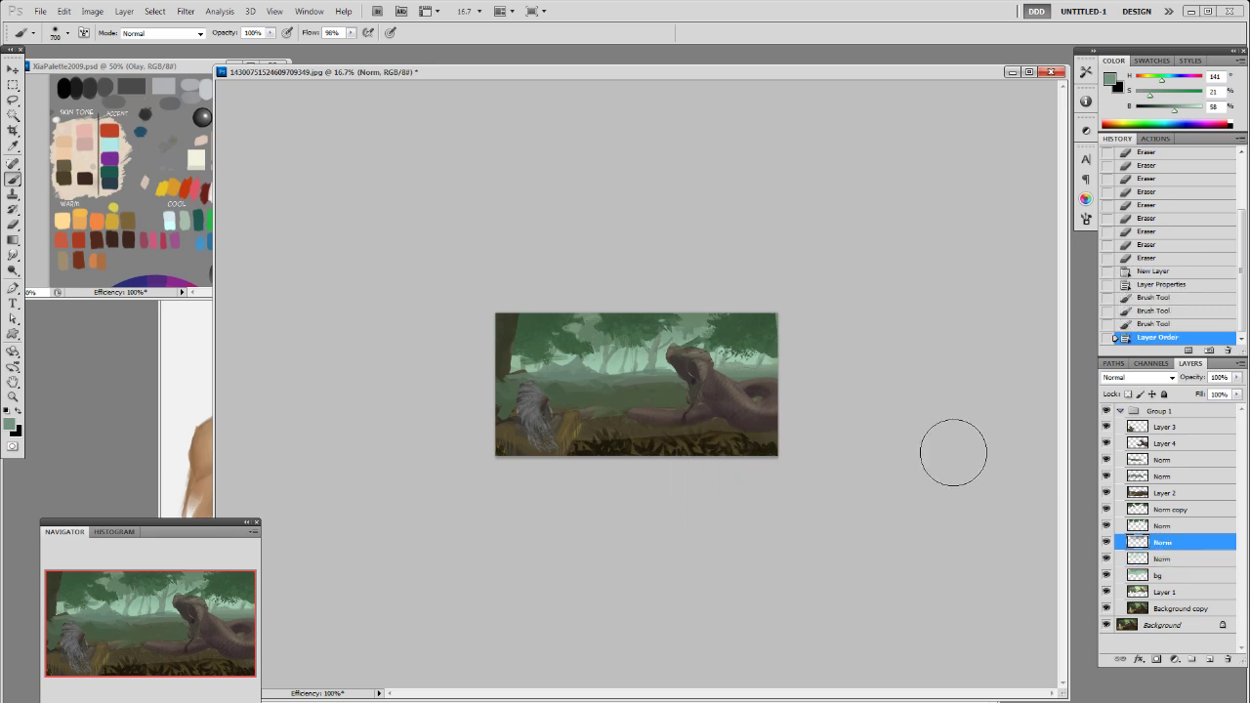
key("ctrl+bracketright")
left_click_drag(430, 345, 823, 299)
left_click_drag(1175, 111, 1170, 110)
mouse_move(548, 288)
left_mouse_down()
mouse_move(735, 290)
mouse_move(762, 313)
mouse_move(625, 327)
mouse_move(703, 328)
left_mouse_up()
left_click_drag(703, 332, 655, 342)
Step: Paint bright mist along the horizon on a new Norm layer above bg, using sampled pale green raised to 87% brightness
left_click(651, 361, "alt")
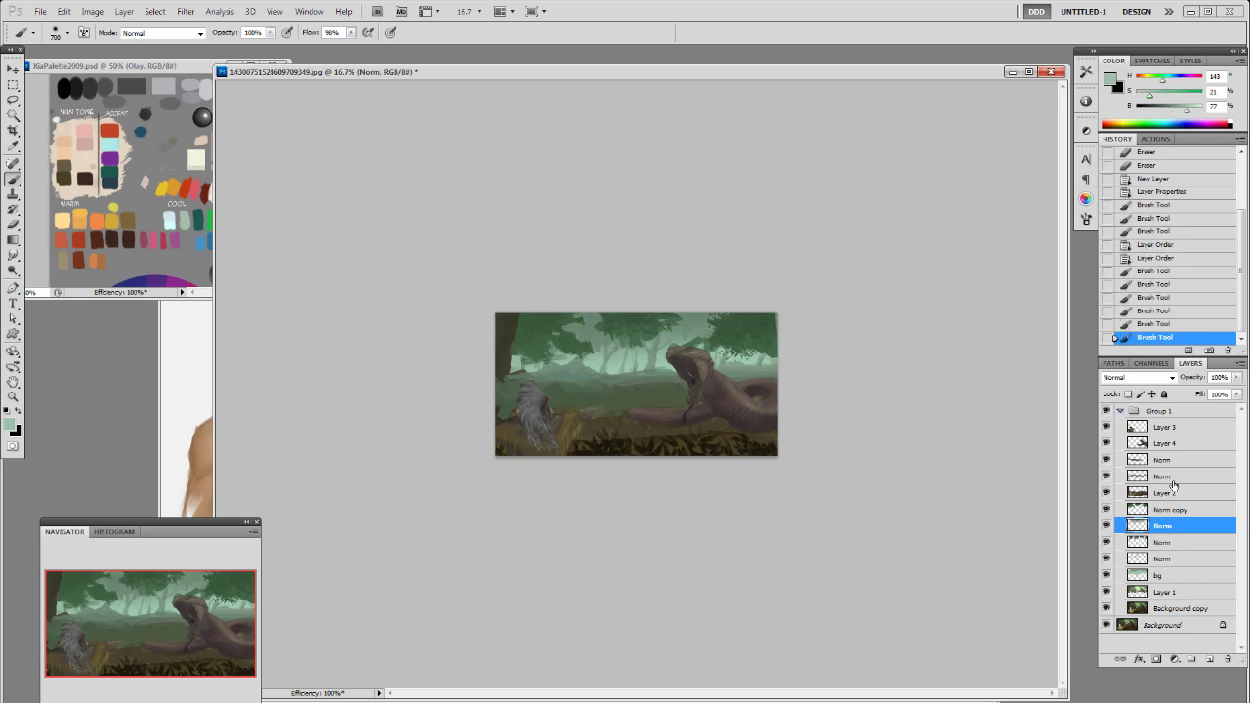
left_click(1166, 575)
key("F2")
key("bracketleft")
key("bracketleft")
key("bracketleft")
left_click_drag(574, 363, 625, 366)
left_click_drag(1188, 111, 1194, 110)
key("bracketleft")
key("bracketleft")
left_click_drag(586, 364, 553, 379)
left_click(535, 365)
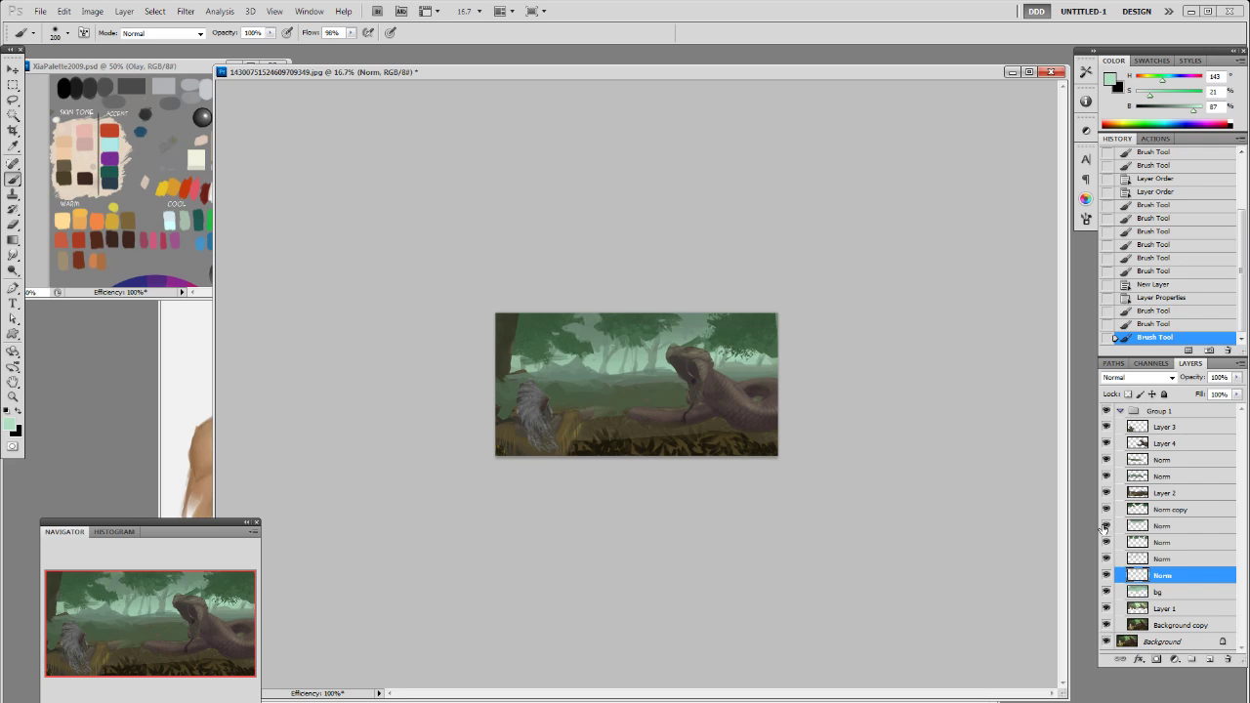
Step: Darken the canopy haze layer below Norm copy by raising its black input level in Levels
left_click(1158, 527)
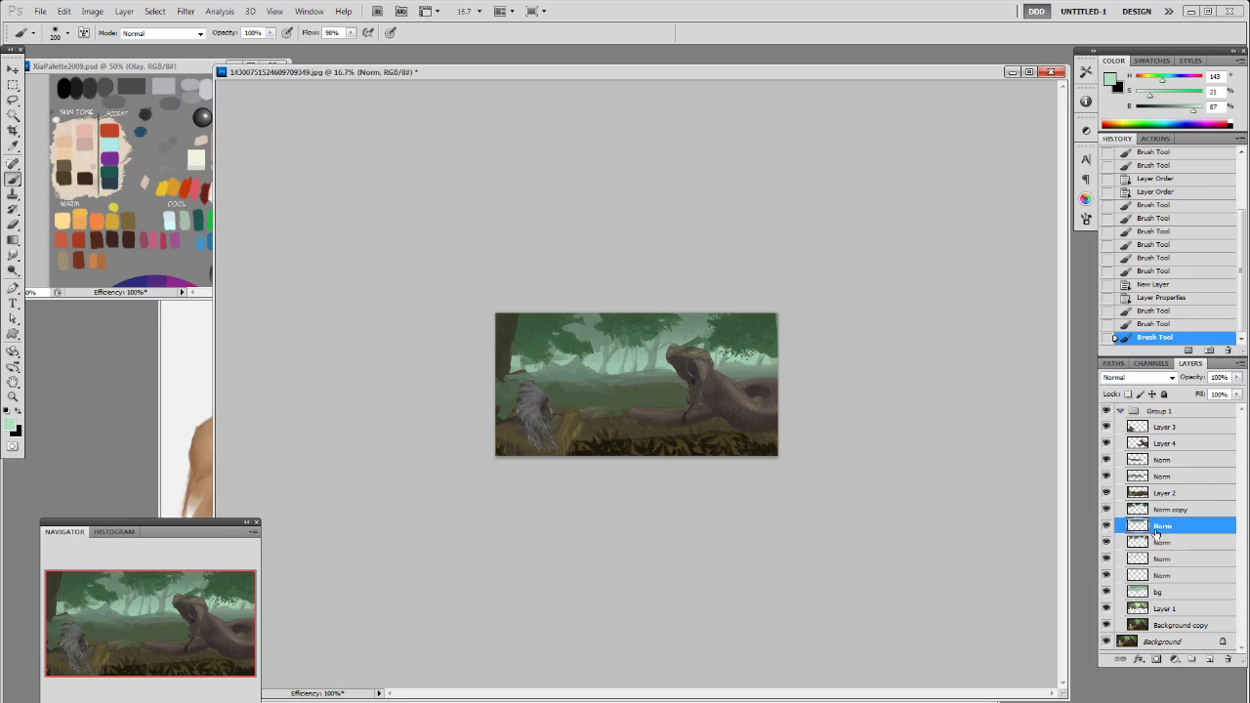
left_click(92, 10)
mouse_move(108, 47)
left_click(256, 57)
left_click_drag(760, 613, 777, 615)
left_click(967, 498)
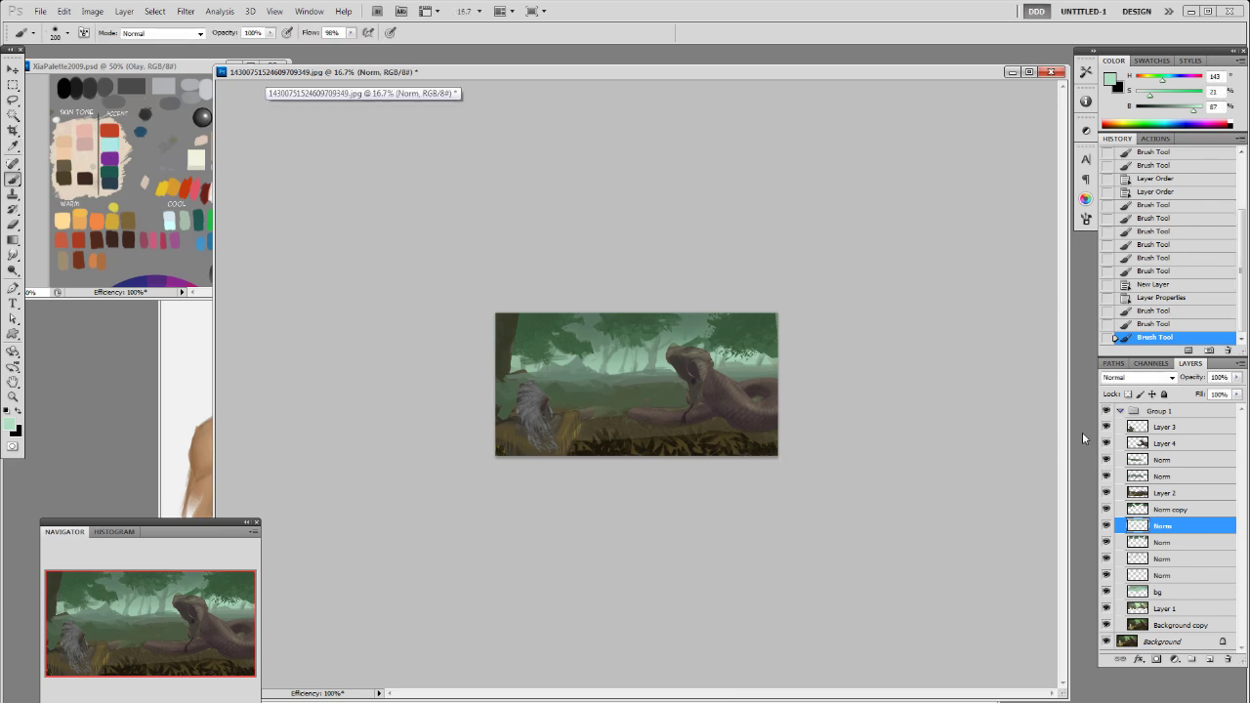
Step: Set the canopy haze layer to Multiply blending at 35% opacity
left_click(1138, 377)
left_click(1158, 430)
left_click(1237, 377)
left_click_drag(1237, 393, 1193, 394)
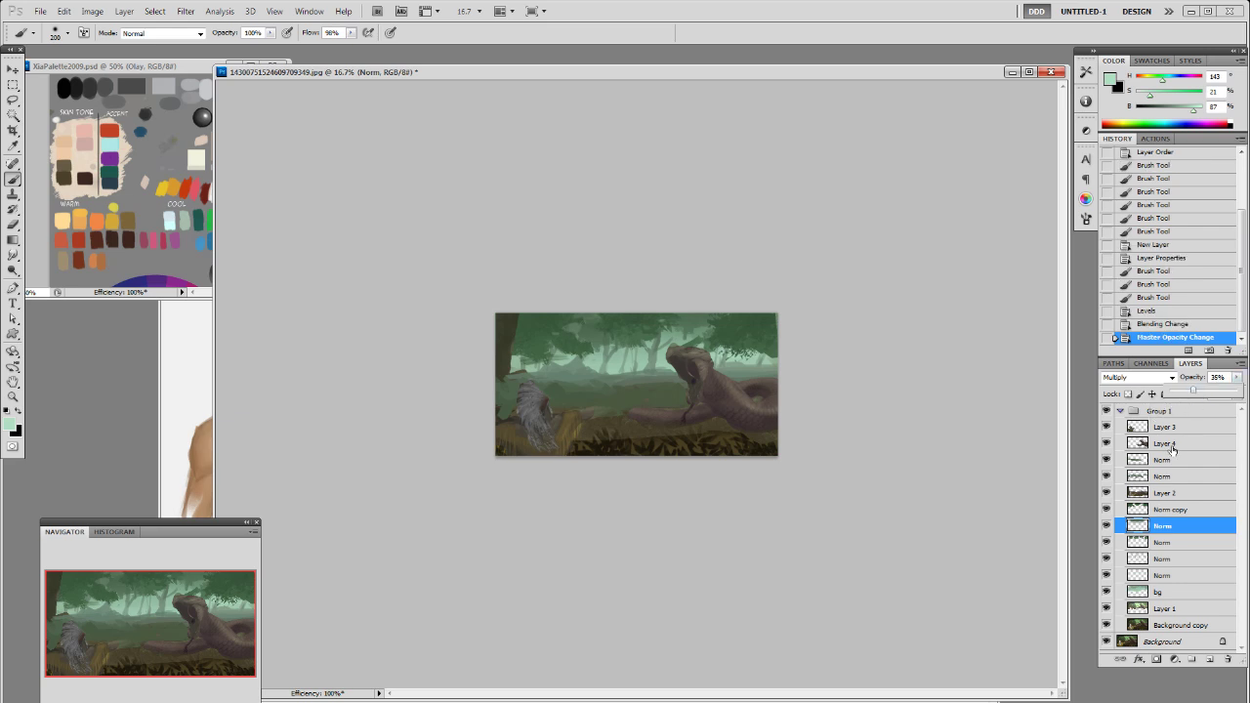
Step: Enlarge and slightly stretch the snake on Layer 4 towards the feathered creature with Free Transform
left_click(1163, 445)
key("ctrl+t")
left_click_drag(638, 346, 606, 313)
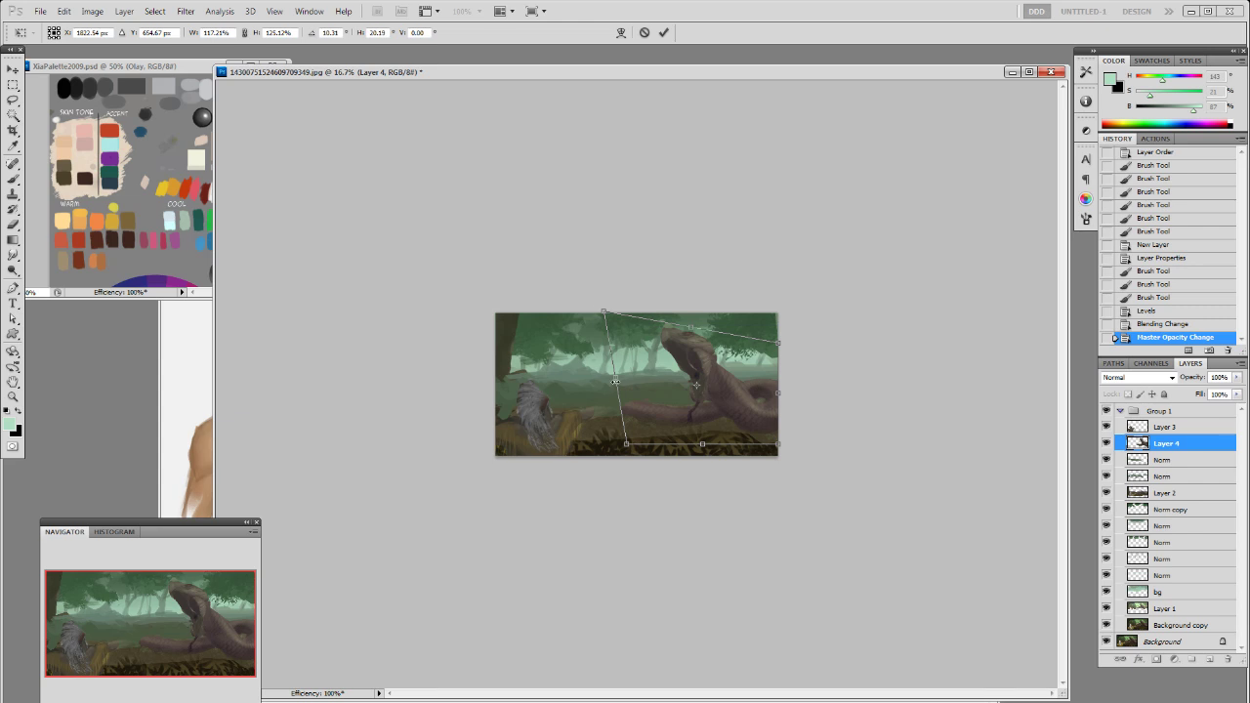
left_click_drag(614, 381, 601, 383)
key("Return")
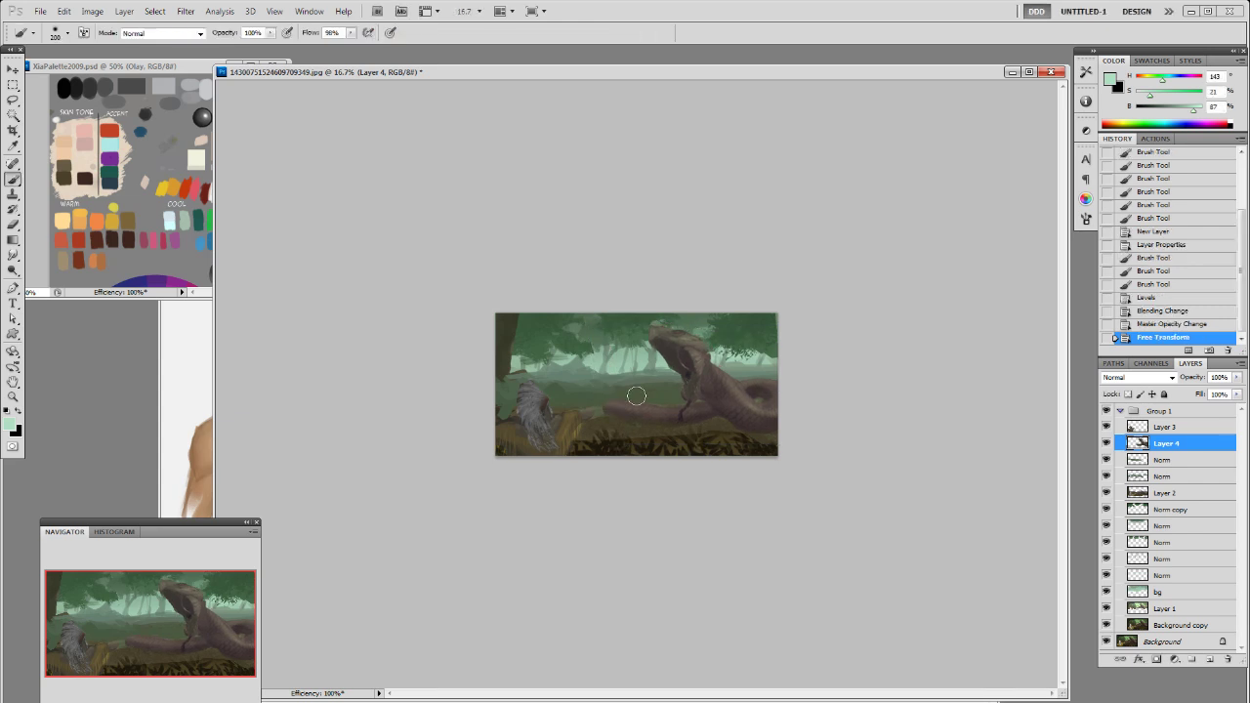
key("ctrl+plus")
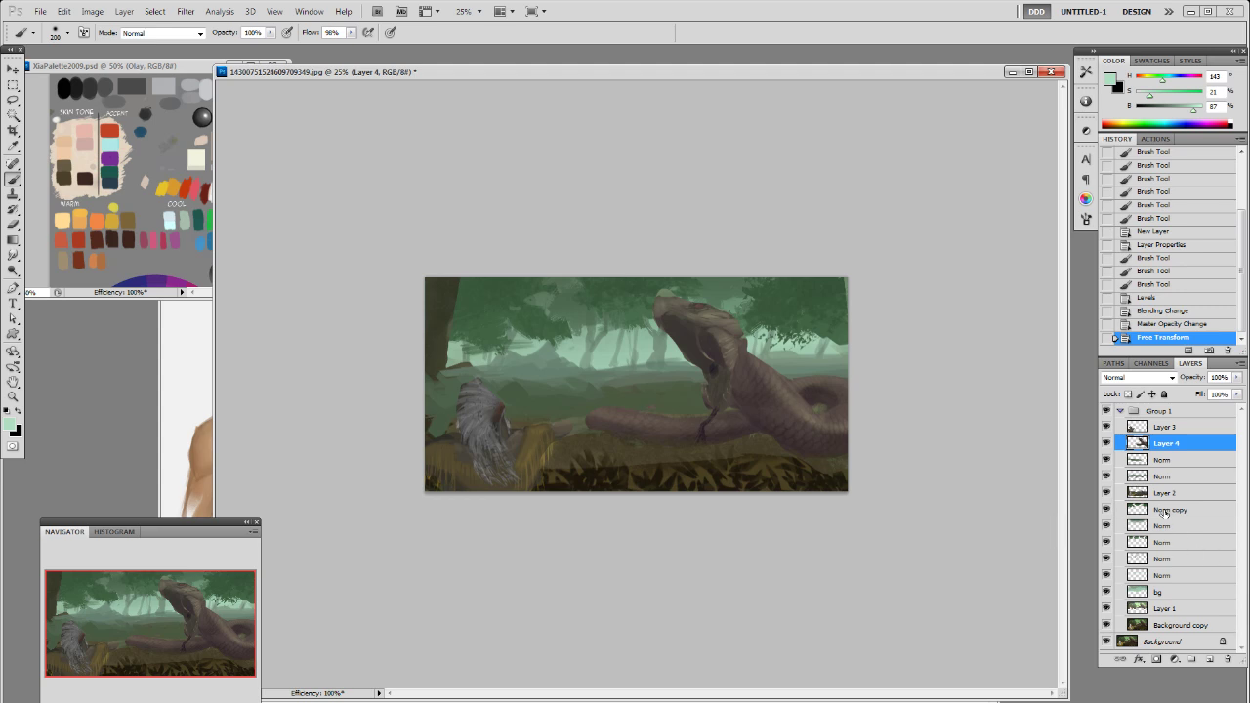
Step: Add a new Norm layer for tree trunks and arrange it directly below Norm copy, with both above Layer 2
left_click(1118, 511)
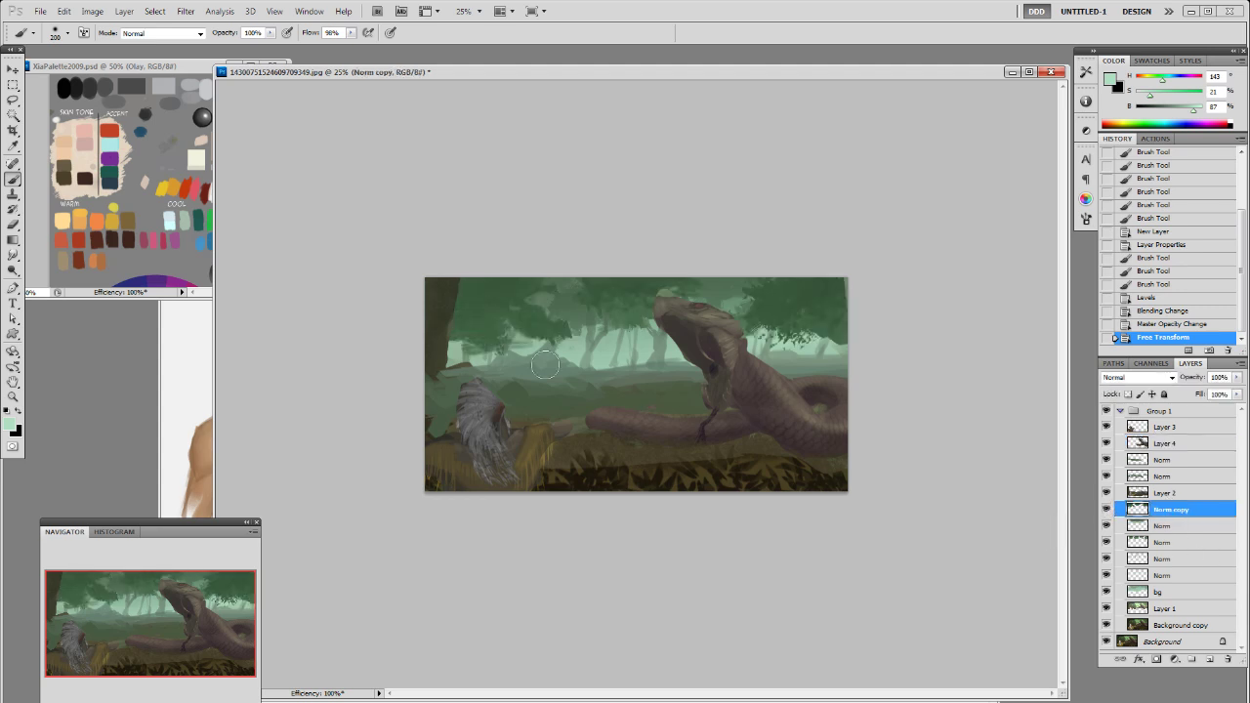
left_click(448, 349, "alt")
right_click(474, 357)
left_click(558, 439)
left_click(663, 362)
key("ctrl+shift+alt+n")
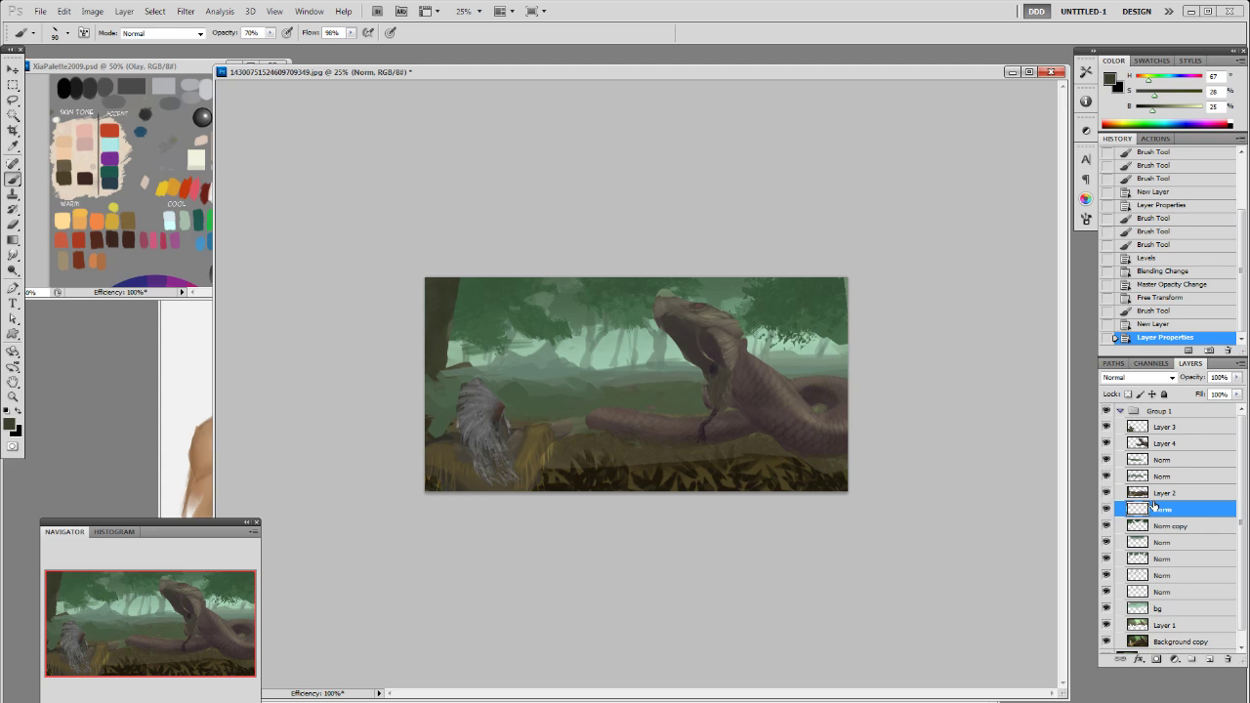
mouse_move(1154, 528)
left_mouse_down()
mouse_move(1158, 461)
mouse_move(1159, 490)
left_mouse_up()
Step: Brush a mid-distance tree trunk with branches beside the snake's head in a sampled grey-green at 70% opacity
left_click_drag(623, 332, 621, 375)
left_click(621, 375, "alt")
left_click_drag(623, 362, 618, 382)
left_click_drag(622, 342, 620, 345)
left_click_drag(637, 337, 630, 342)
key("ctrl+z")
key("[")
left_click_drag(644, 327, 629, 345)
left_click_drag(639, 333, 627, 348)
Step: Compare the painting before and after the trunk strokes by stepping back in the history and restoring them
left_click(1157, 287)
left_click(1156, 259)
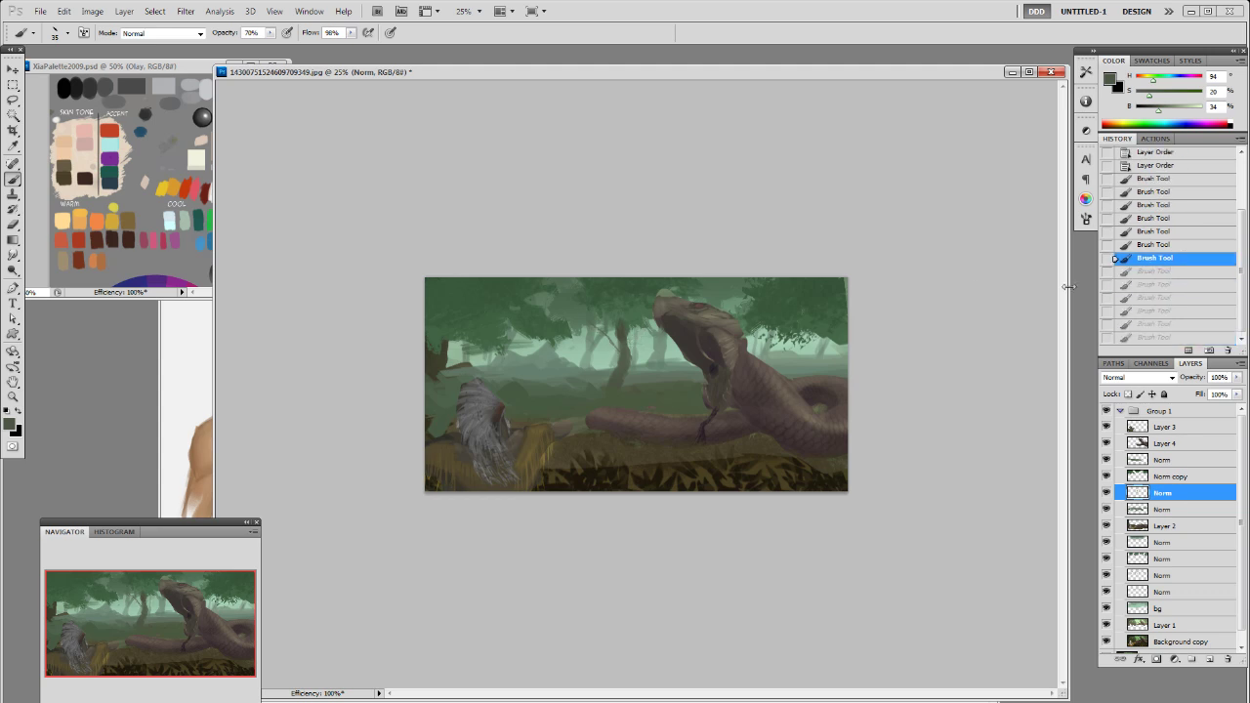
key("ctrl+shift+z")
key("ctrl+shift+z")
key("ctrl+shift+z")
key("ctrl+shift+z")
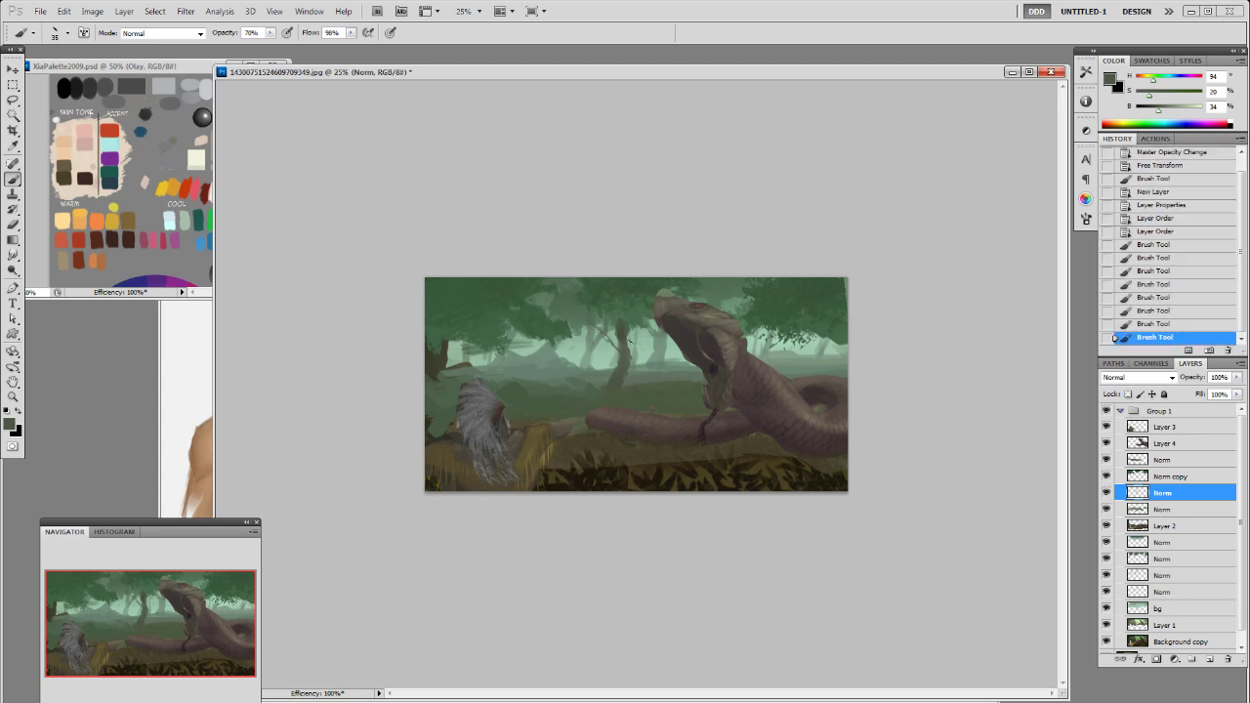
key("ctrl+shift+z")
key("ctrl+shift+z")
key("ctrl+shift+z")
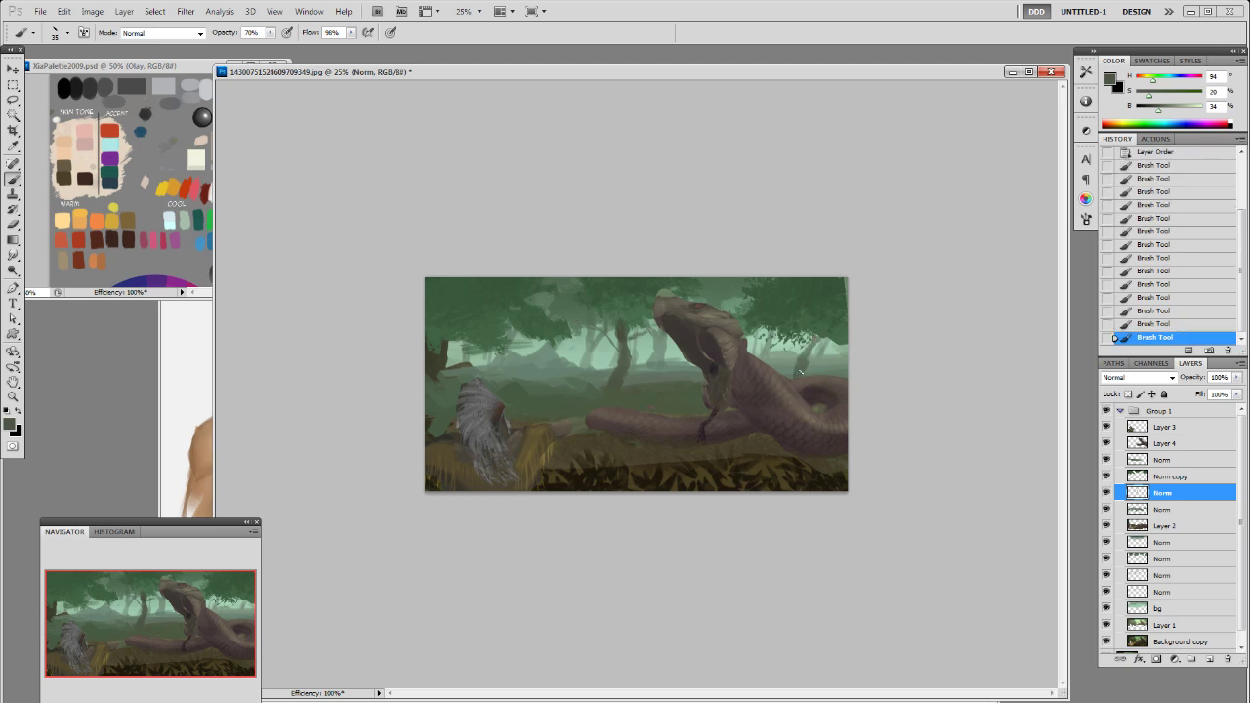
Step: Paint trunks behind the snake's back and left of the central tree, and lightly erase around the central trunk
left_click_drag(805, 355, 800, 366)
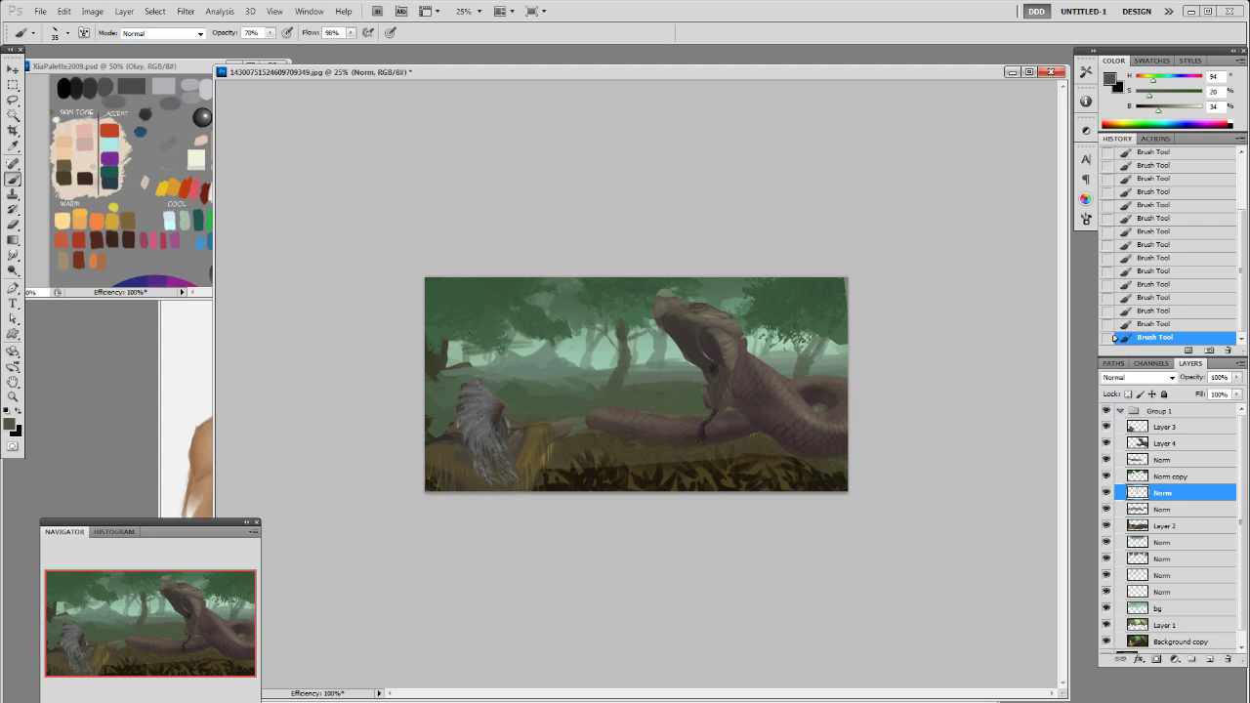
left_click_drag(542, 377, 559, 346)
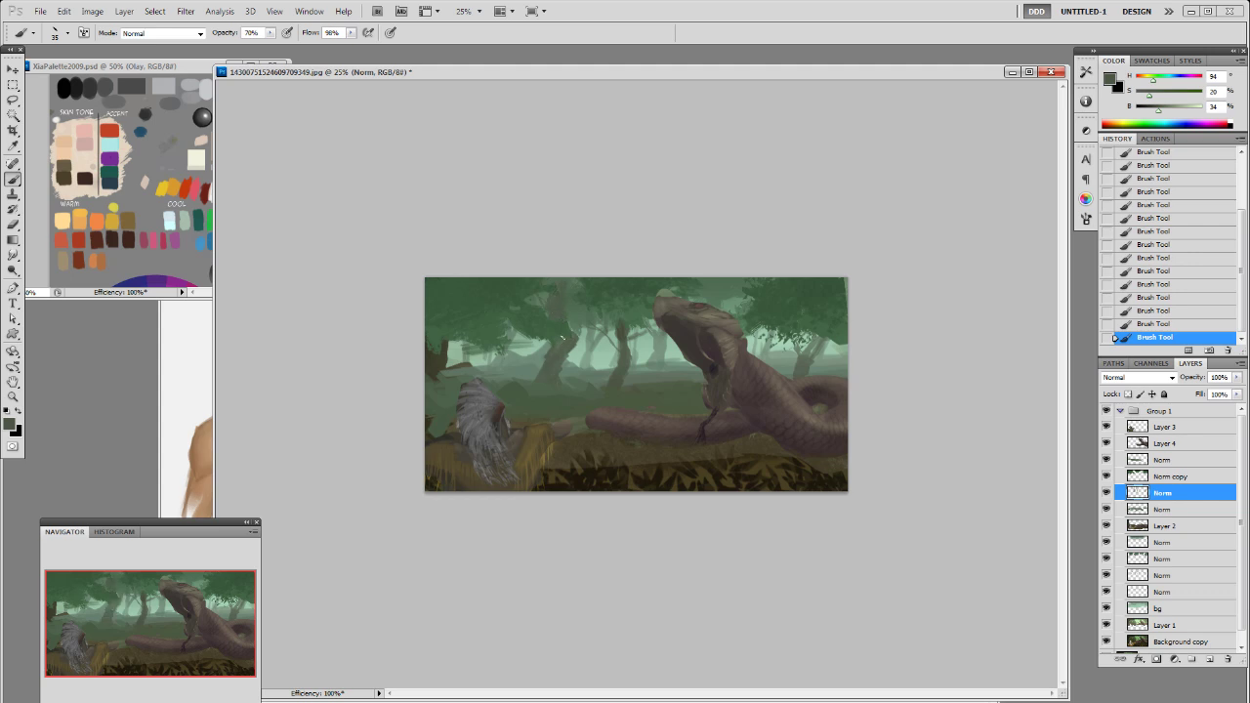
key("e")
mouse_move(635, 344)
left_mouse_down()
mouse_move(636, 391)
mouse_move(633, 337)
left_mouse_up()
key("2")
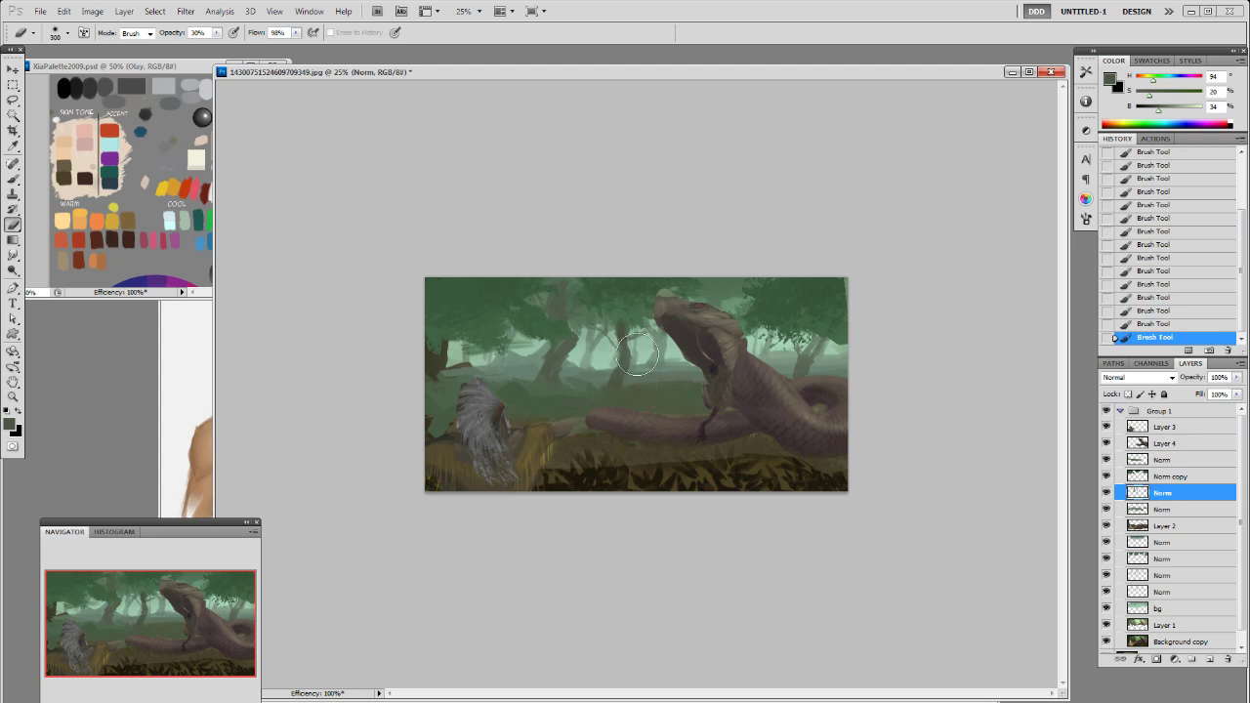
Step: Paint another branching trunk above the feathered creature at 100% opacity, using a grey-green sampled from the neighbouring trunk
key("b")
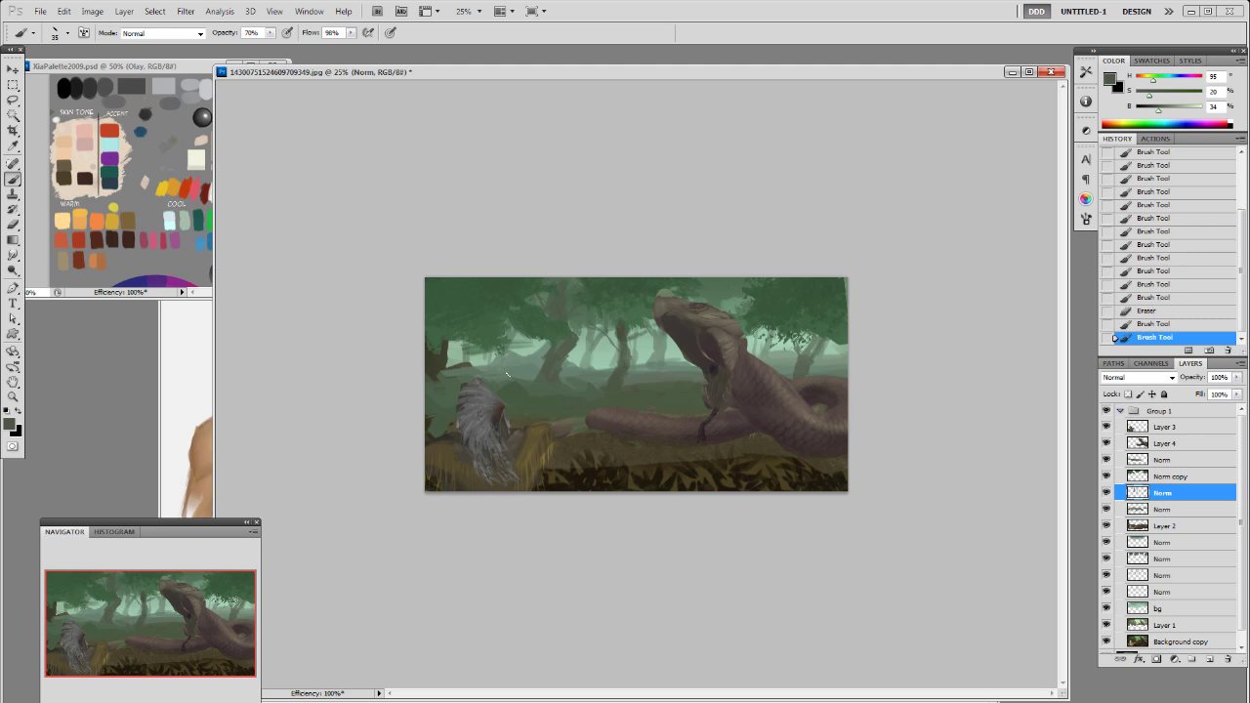
left_click(559, 365, "alt")
key("0")
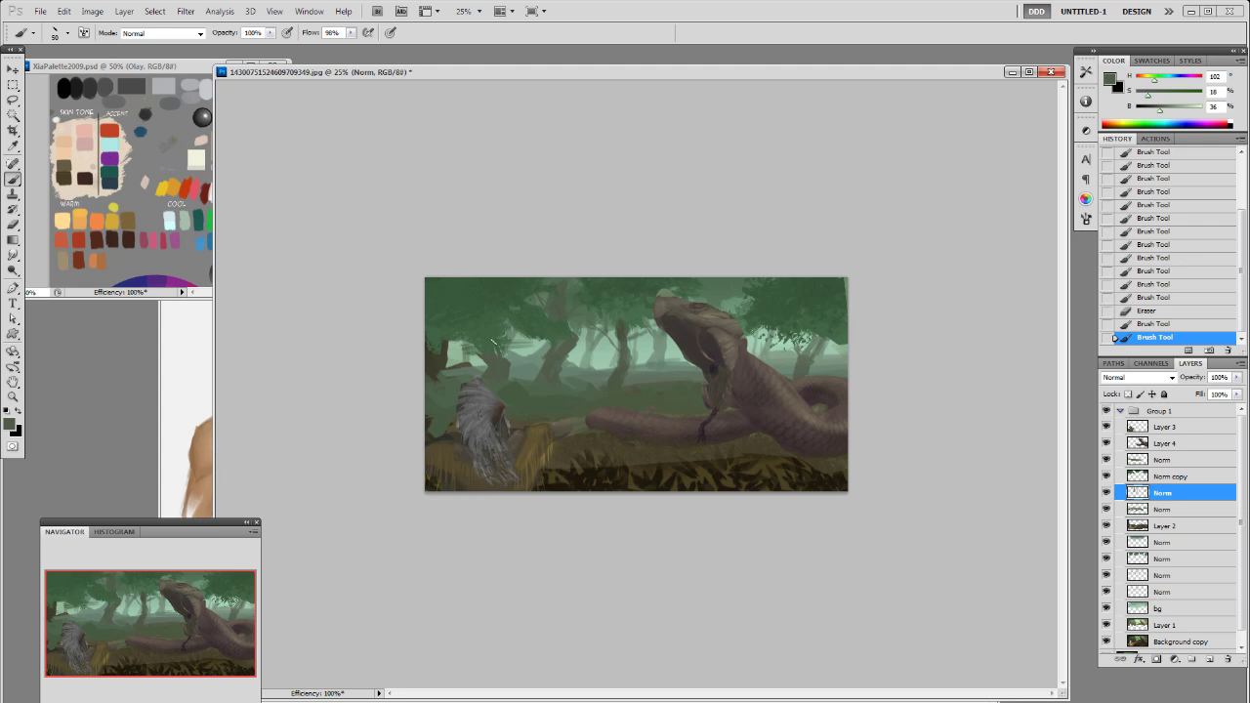
left_click_drag(501, 302, 495, 337)
left_click_drag(502, 317, 498, 356)
mouse_move(769, 335)
left_mouse_down()
mouse_move(854, 368)
mouse_move(839, 369)
mouse_move(842, 402)
left_mouse_up()
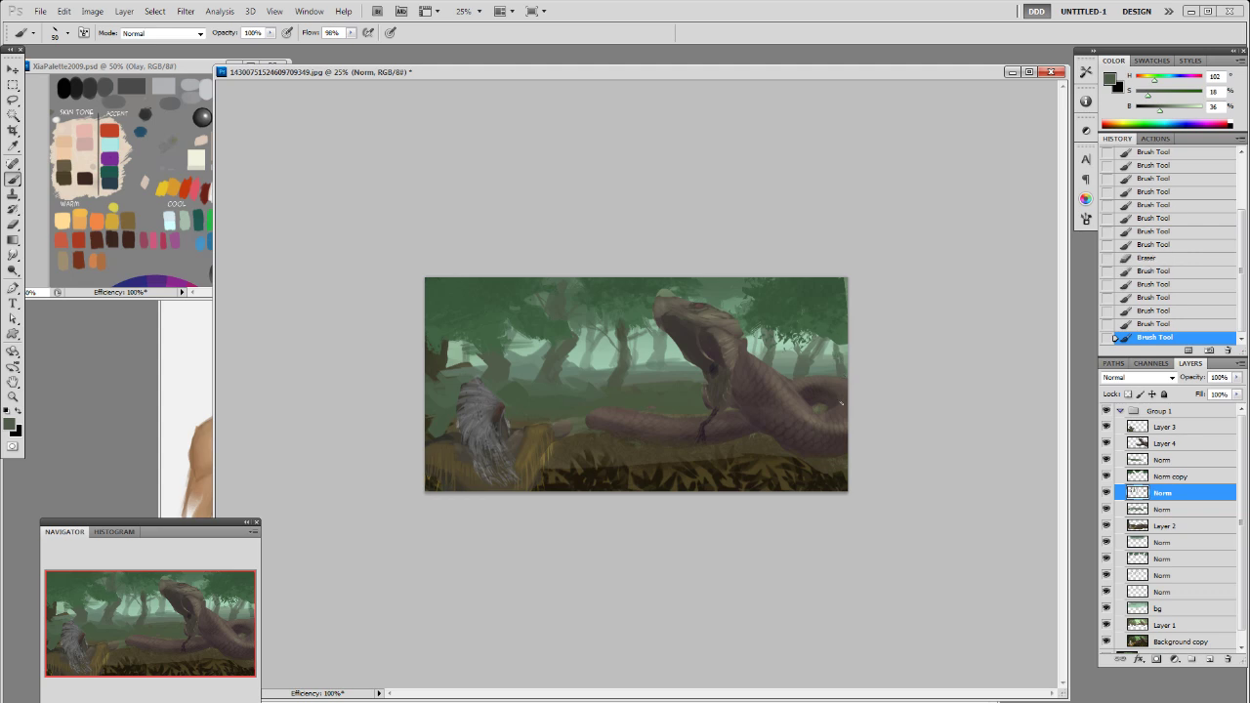
Step: Brush dark green bushes along the ground behind both creatures on the Norm layer just below Layer 4
left_click(1162, 460)
left_click(552, 409, "alt")
left_click_drag(1159, 111, 1152, 112)
right_click(618, 385)
left_click(702, 470)
left_click_drag(501, 408, 436, 408)
key("ctrl+z")
mouse_move(523, 406)
left_mouse_down()
mouse_move(511, 395)
mouse_move(541, 420)
mouse_move(548, 393)
mouse_move(538, 404)
mouse_move(456, 396)
mouse_move(458, 416)
left_mouse_up()
left_click(527, 403, "alt")
left_click_drag(545, 404, 574, 416)
mouse_move(658, 419)
left_mouse_down()
mouse_move(621, 400)
mouse_move(705, 403)
mouse_move(683, 397)
mouse_move(703, 431)
mouse_move(661, 389)
left_mouse_up()
Step: Erase into the dark bushes beside the snake's neck to shape their upper edge at full eraser strength
key("e")
right_click(663, 377)
left_click(707, 479)
key("ctrl+z")
key("0")
left_click_drag(661, 387, 678, 395)
Step: Extend the bushes between the feathered creature and the snake with sampled dark greens
key("b")
left_click(688, 402, "alt")
left_click_drag(688, 396, 584, 411)
left_click(546, 415, "alt")
key("ctrl+z")
left_click(600, 395)
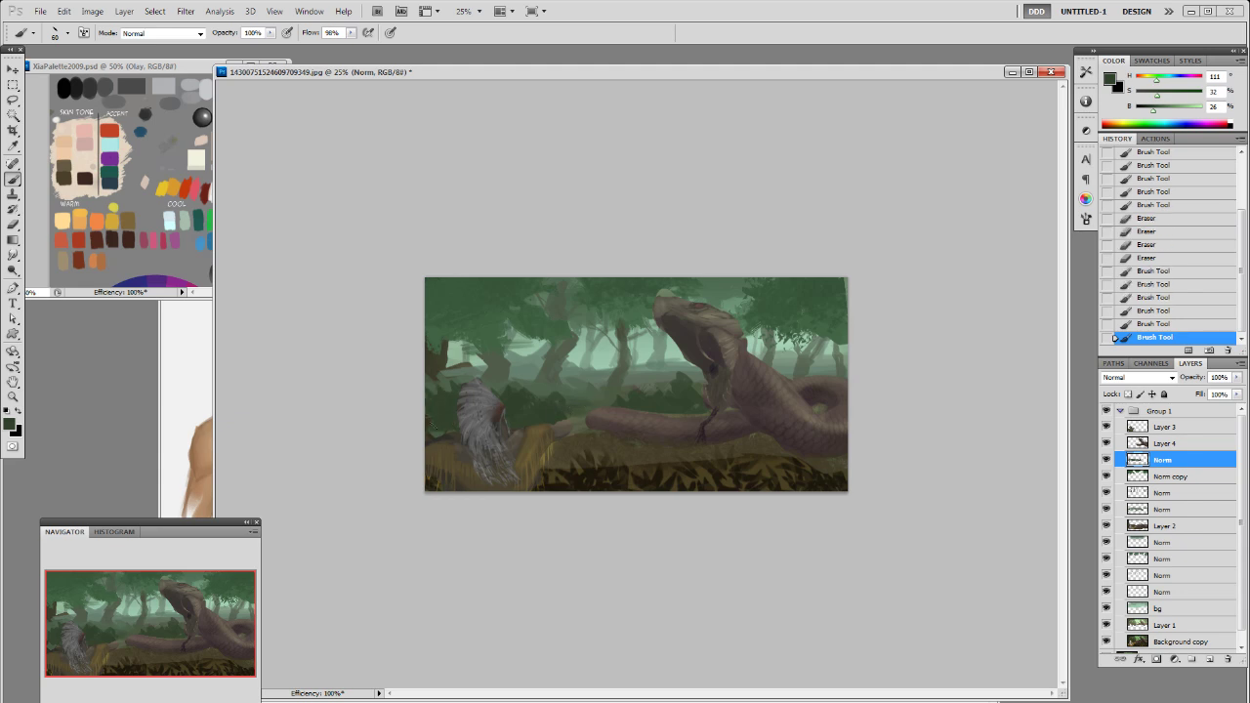
Step: Texture the bushes between the creatures with a 150 px leaf brush at 50% opacity
left_click(435, 425)
right_click(543, 402)
mouse_move(702, 491)
left_mouse_down()
mouse_move(699, 532)
mouse_move(700, 515)
left_mouse_up()
double_click(584, 518)
left_click(668, 446)
key("5")
mouse_move(537, 404)
left_mouse_down()
mouse_move(572, 431)
mouse_move(522, 400)
mouse_move(514, 412)
mouse_move(572, 398)
mouse_move(553, 407)
mouse_move(512, 393)
mouse_move(552, 403)
mouse_move(626, 398)
left_mouse_up()
key("ctrl+z")
key("ctrl+z")
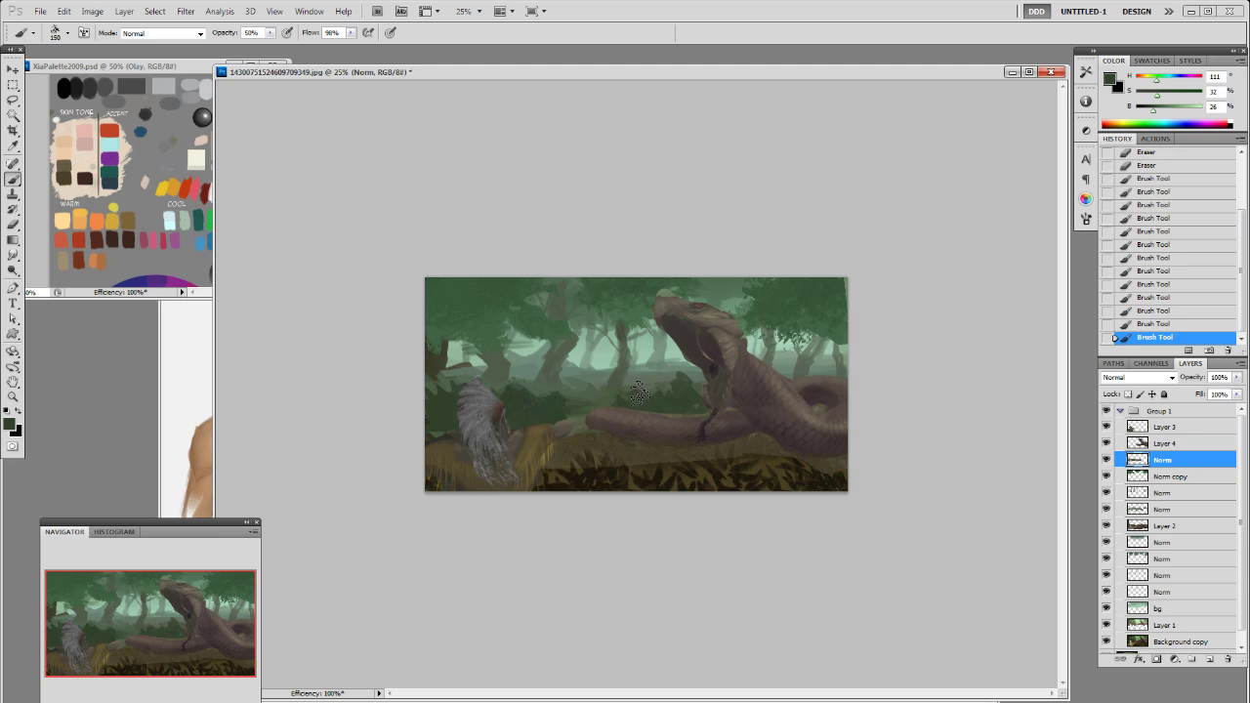
left_click(674, 402)
left_click(695, 393)
Step: Create a Norm layer above Layer 4 and brush a darker green bush, 22% brightness, over the snake's tail
left_click(1179, 442)
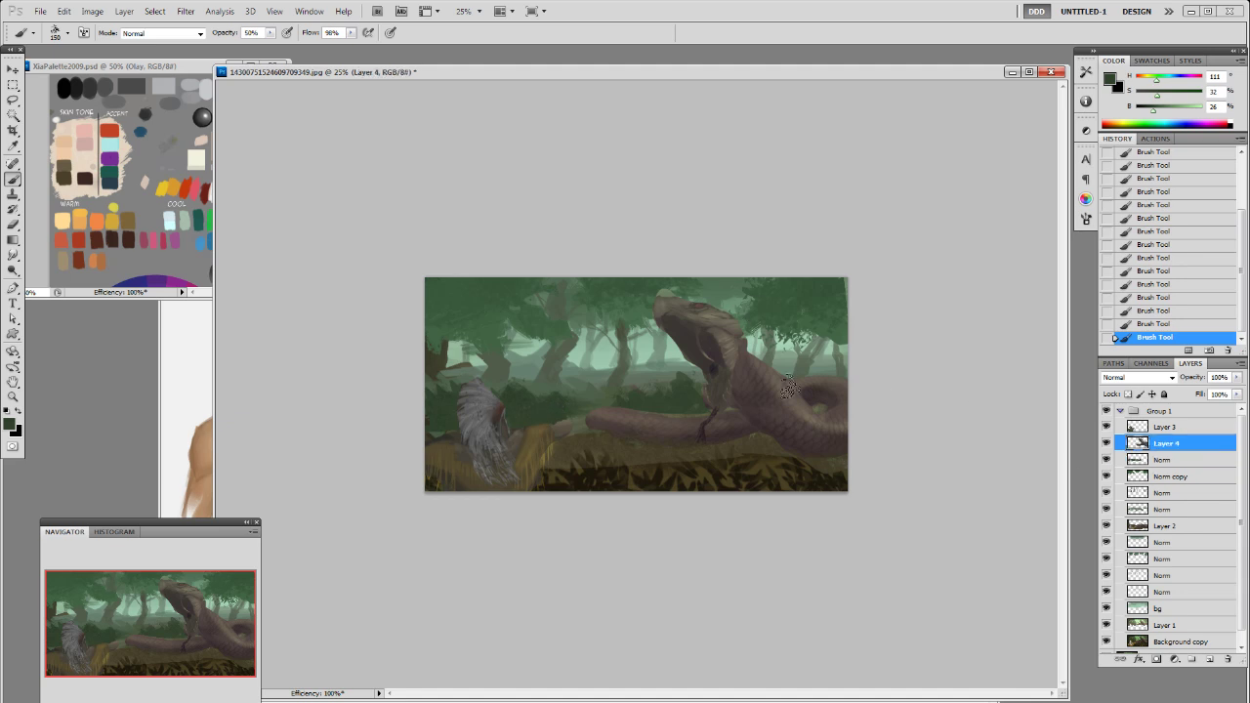
key("ctrl+shift+alt+n")
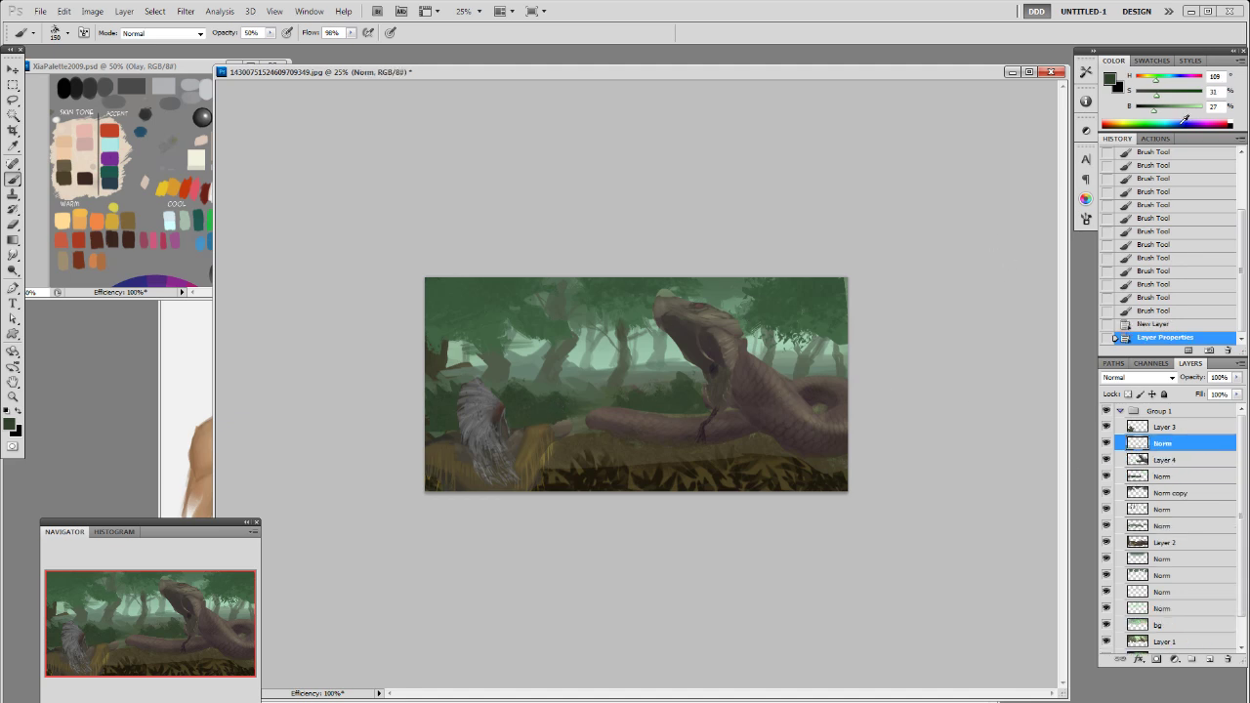
left_click(1154, 116)
right_click(642, 430)
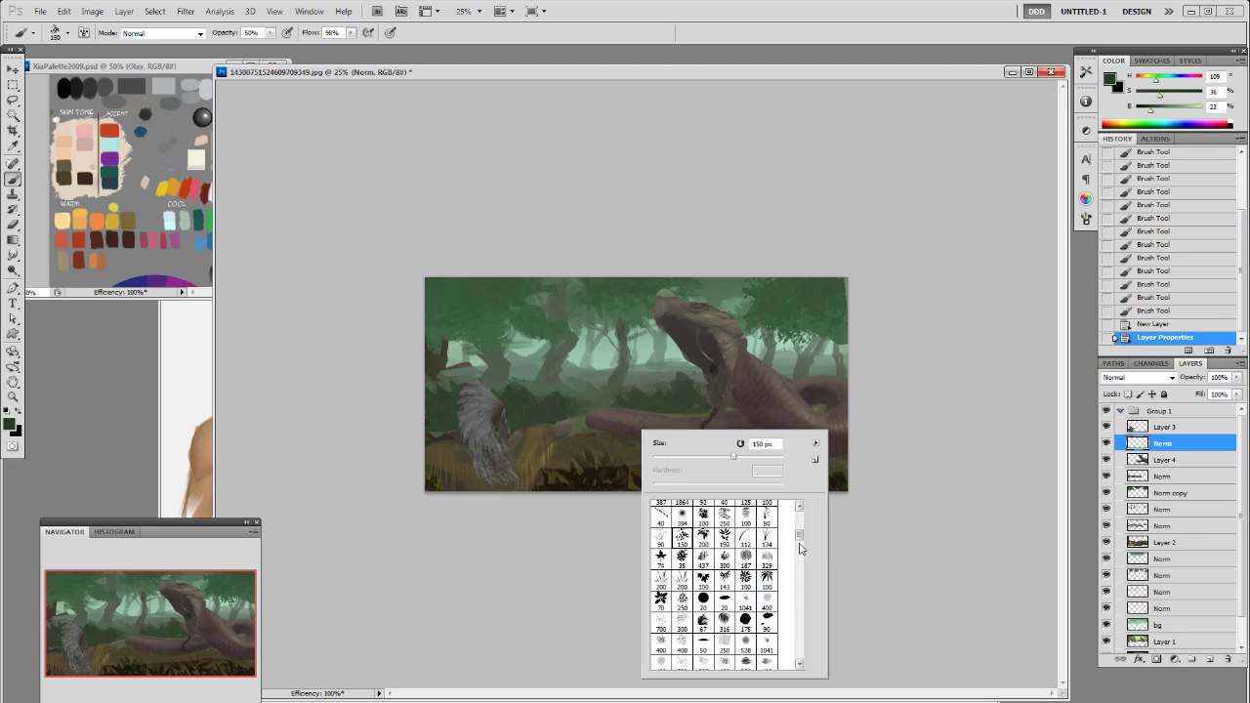
left_click(687, 556)
left_click(725, 510)
left_click(644, 420)
mouse_move(602, 443)
left_mouse_down()
mouse_move(606, 409)
mouse_move(635, 433)
mouse_move(613, 445)
mouse_move(578, 424)
mouse_move(567, 437)
mouse_move(586, 400)
left_mouse_up()
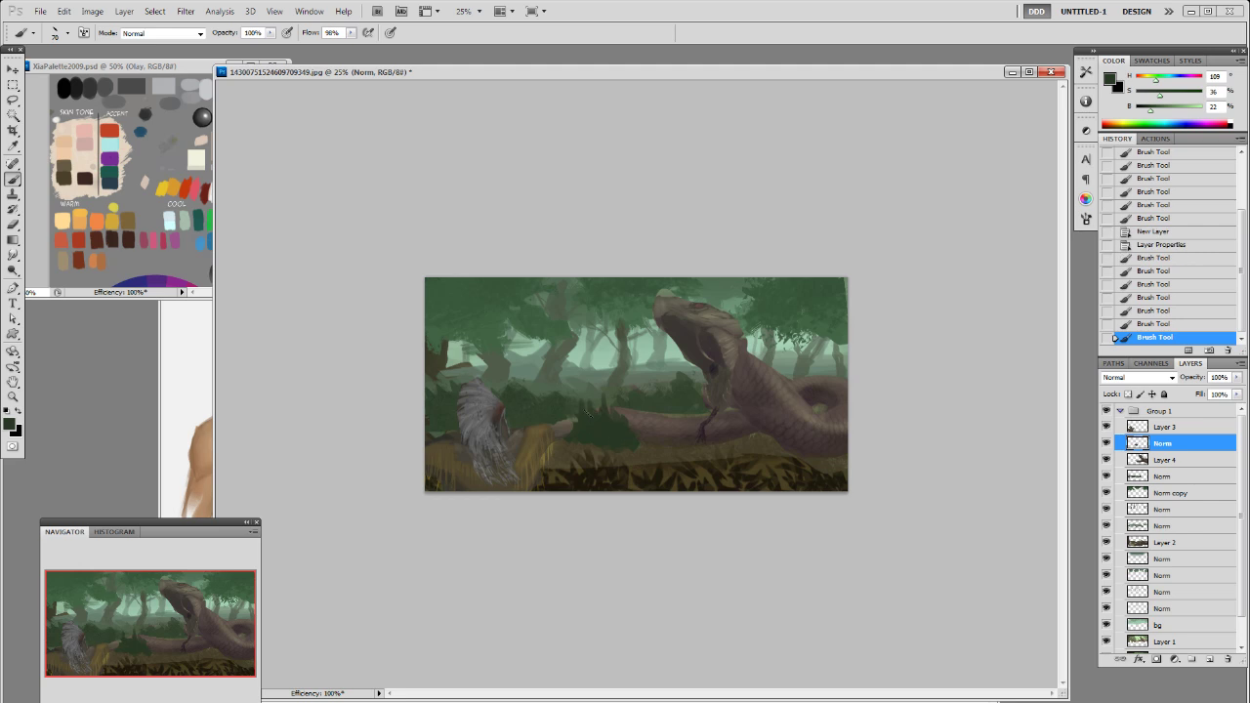
Step: Extend the dark green bushes across the foreground and over the lower part of the snake's body
mouse_move(577, 458)
left_mouse_down()
mouse_move(557, 427)
mouse_move(547, 440)
mouse_move(532, 432)
mouse_move(535, 446)
mouse_move(529, 422)
mouse_move(586, 448)
left_mouse_up()
mouse_move(641, 477)
left_mouse_down()
mouse_move(721, 463)
mouse_move(633, 458)
mouse_move(801, 469)
left_mouse_up()
mouse_move(784, 477)
left_mouse_down()
mouse_move(676, 478)
mouse_move(758, 424)
mouse_move(784, 422)
left_mouse_up()
left_click_drag(632, 428, 627, 406)
mouse_move(641, 432)
left_mouse_down()
mouse_move(646, 395)
mouse_move(618, 400)
left_mouse_up()
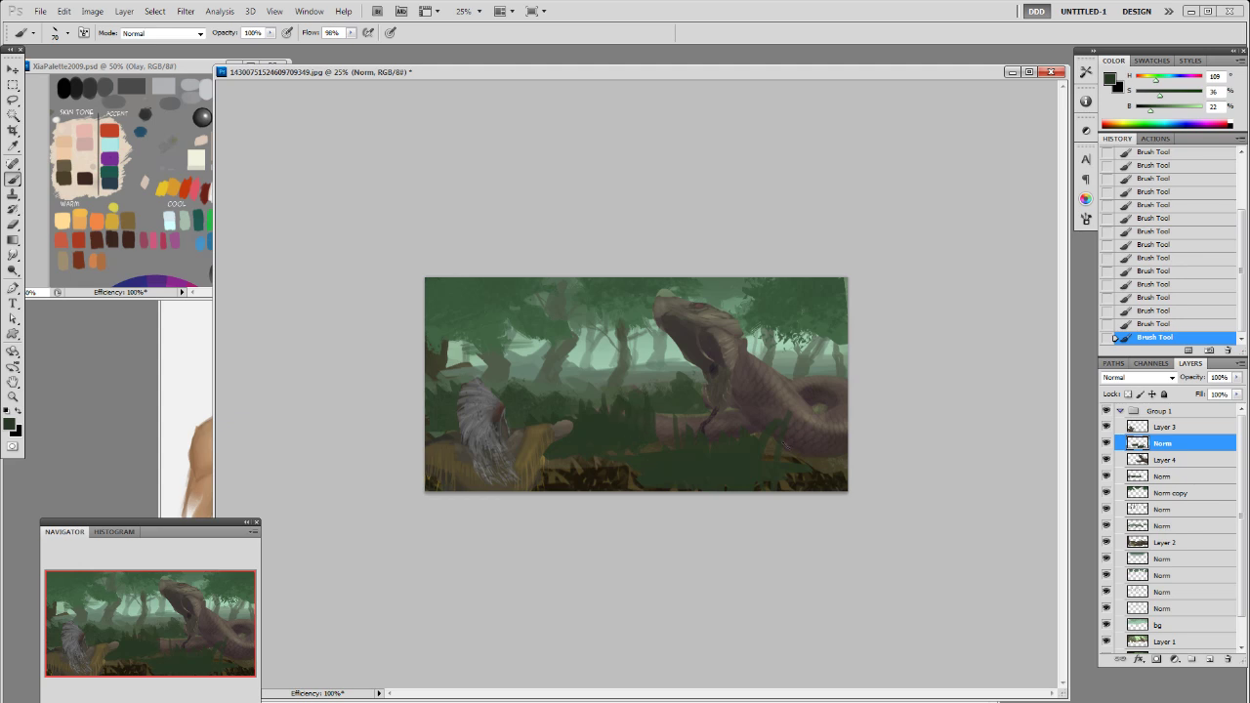
Step: Texture the foreground foliage below the snake with textured brushes up to 400 px in sampled dark green
right_click(857, 547)
left_click_drag(963, 547, 962, 570)
left_click(909, 647)
left_click(942, 432)
mouse_move(735, 446)
left_mouse_down()
mouse_move(817, 456)
mouse_move(797, 465)
mouse_move(819, 436)
mouse_move(846, 450)
mouse_move(797, 448)
mouse_move(805, 479)
mouse_move(727, 439)
mouse_move(749, 492)
mouse_move(759, 474)
mouse_move(718, 497)
mouse_move(706, 405)
mouse_move(642, 445)
mouse_move(667, 439)
mouse_move(652, 445)
mouse_move(652, 497)
mouse_move(738, 423)
mouse_move(787, 416)
mouse_move(745, 471)
left_mouse_up()
right_click(706, 406)
left_click(677, 500)
left_click(644, 452, "alt")
key("bracketright")
key("bracketright")
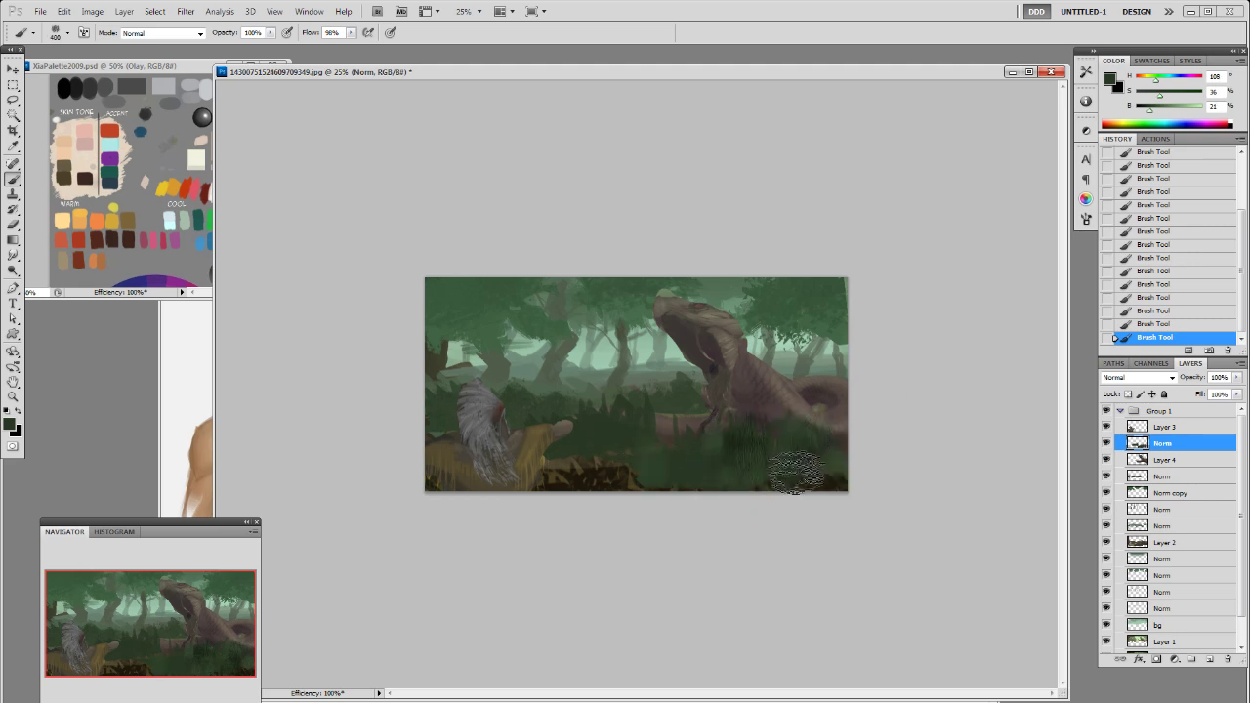
Step: Break up the foliage edge against the snake's body with the 329 px brush preset
right_click(728, 454)
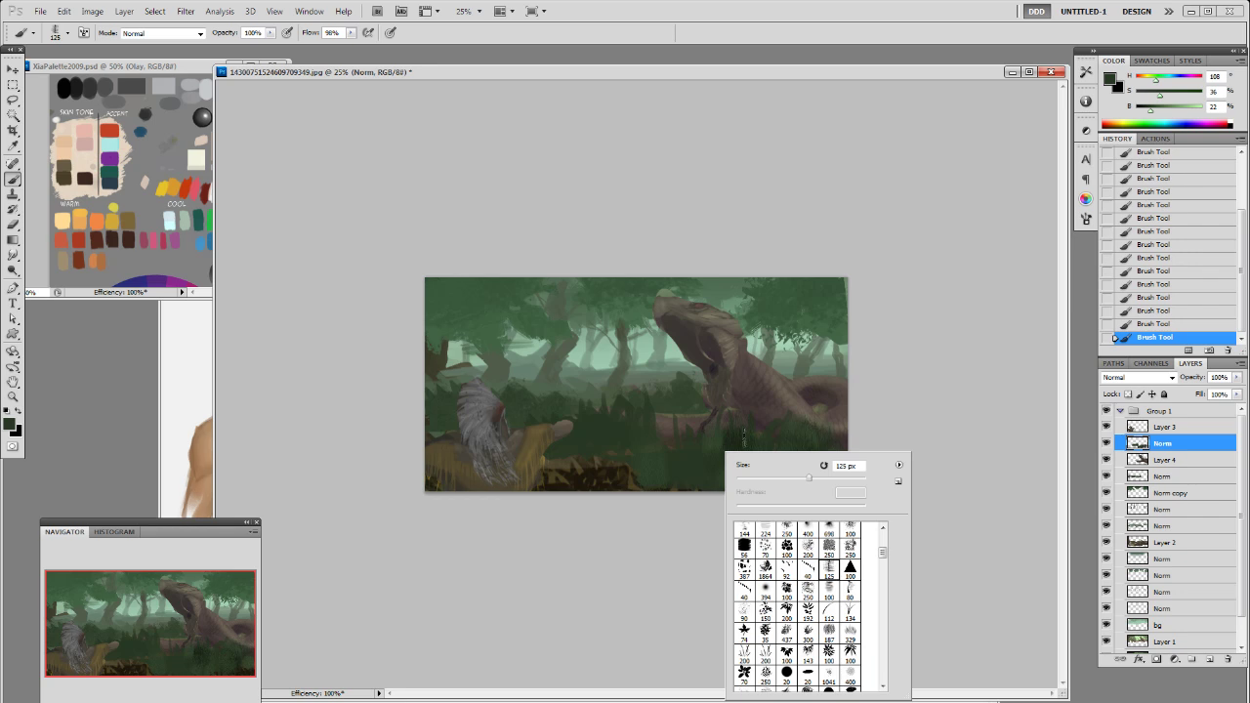
double_click(829, 567)
right_click(719, 466)
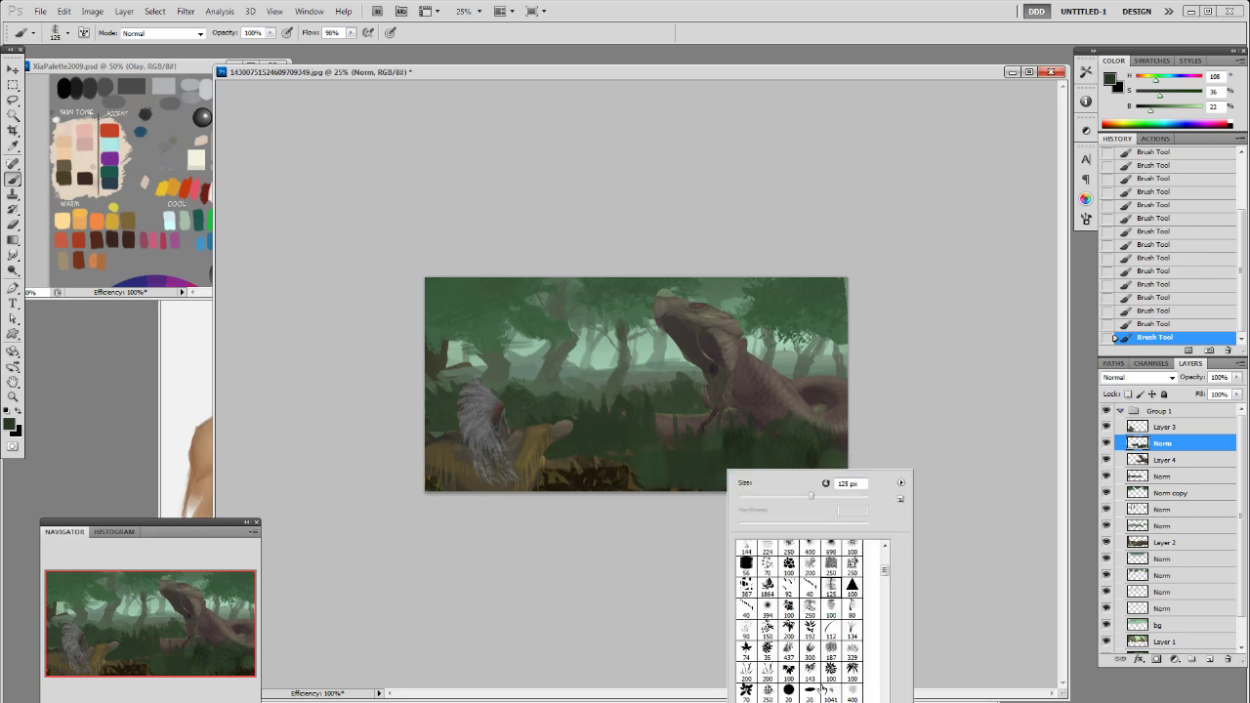
left_click_drag(885, 571, 886, 584)
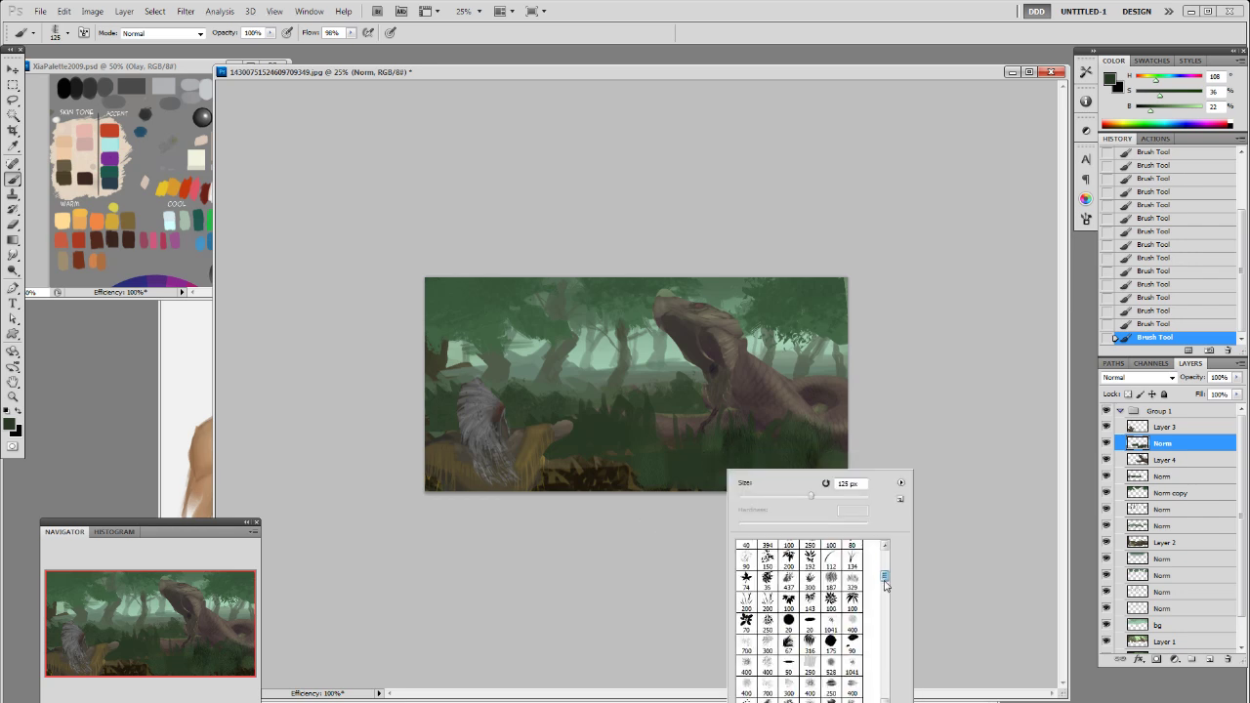
double_click(853, 605)
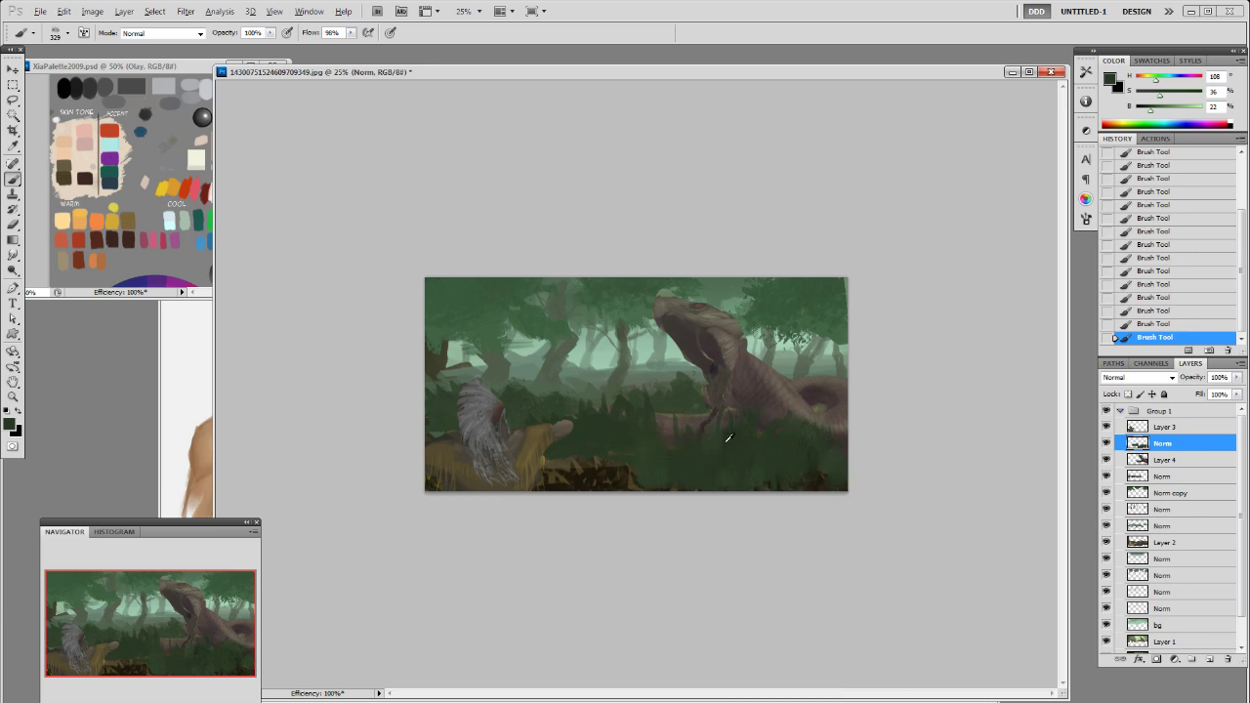
Step: Brush grass blades over the foreground foliage with a 300 px grass brush at 30% opacity
right_click(684, 424)
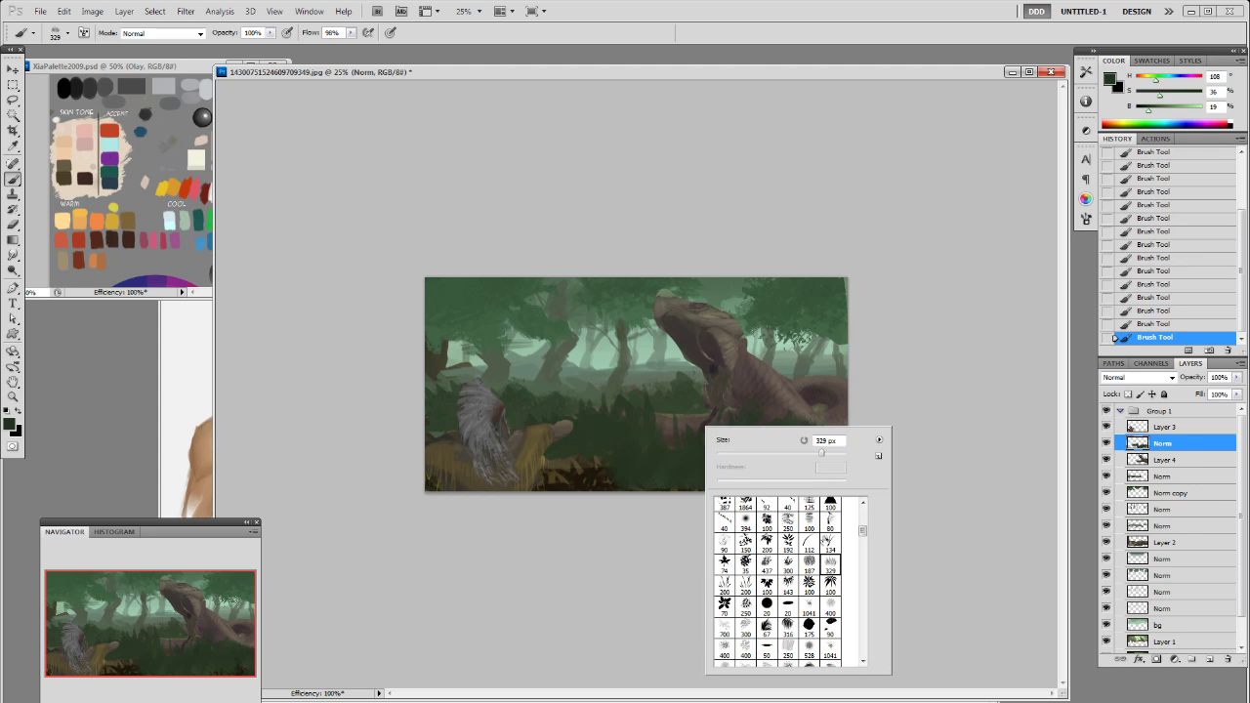
scroll(853, 537, "up", 3)
left_click_drag(864, 522, 865, 534)
double_click(829, 578)
left_click_drag(724, 477, 778, 427)
key("ctrl+z")
key("3")
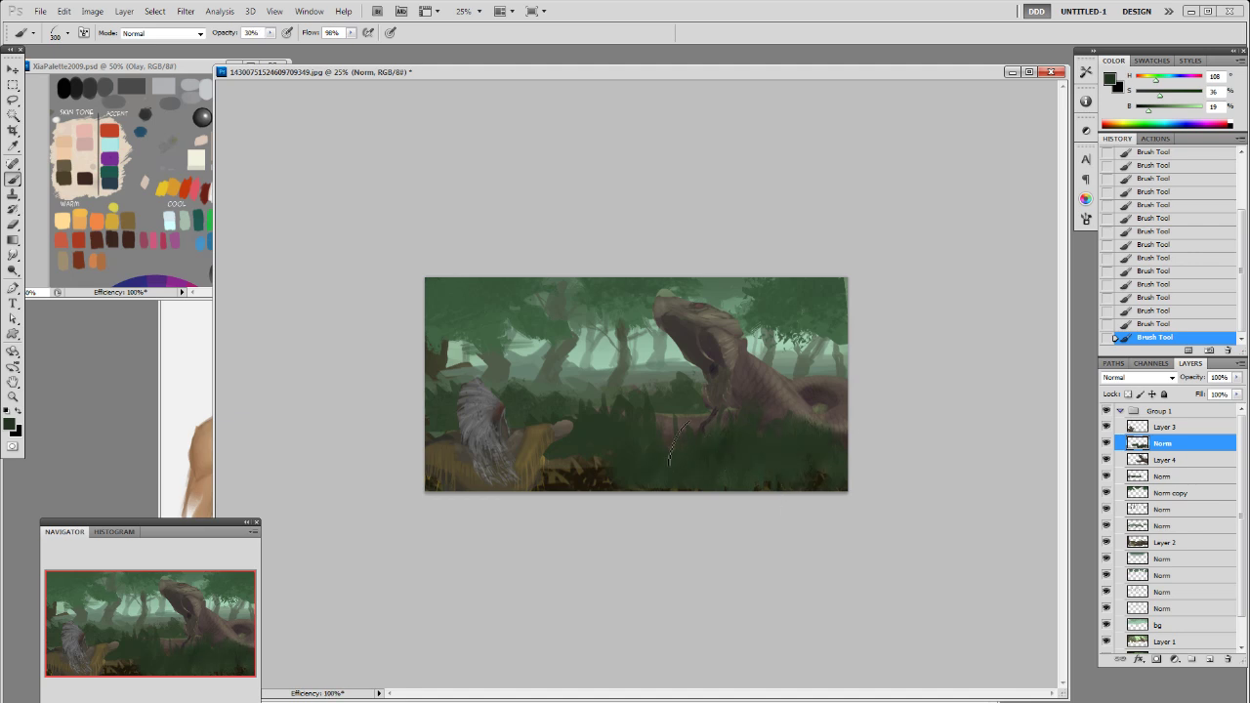
Step: Add lighter grass blades below the snake using a sampled green raised to 46% brightness
left_click(765, 465, "alt")
left_click(1174, 115)
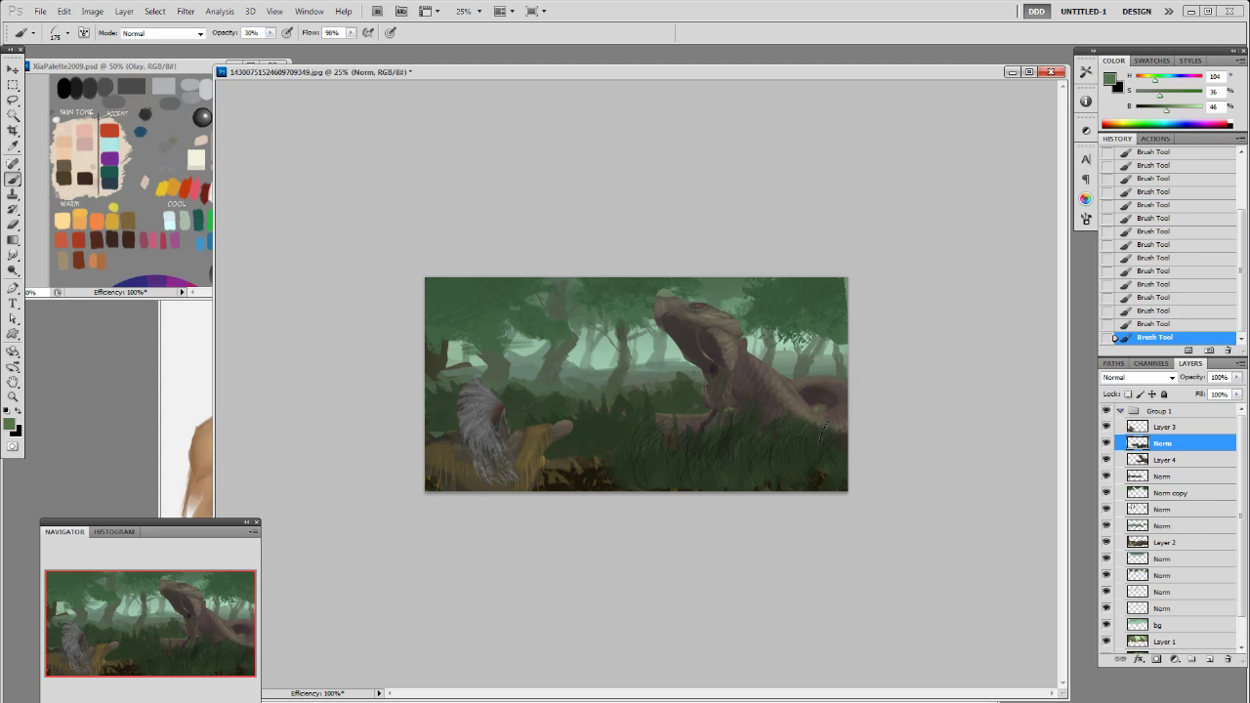
left_click(1172, 110)
left_click(1146, 94)
left_click(615, 439, "alt")
Step: Blend and darken the foreground grass using another brush preset at varied sizes with sampled greens
right_click(618, 428)
left_click_drag(776, 526, 774, 509)
left_click(701, 506)
double_click(660, 548)
key("bracketright")
key("bracketright")
key("bracketright")
left_click(722, 444, "alt")
left_click(735, 459, "alt")
left_click_drag(706, 454, 695, 468)
left_click(731, 455, "alt")
key("bracketleft")
key("bracketleft")
key("bracketleft")
Step: Refine the grass along the snake's body with a different brush preset and greens sampled nearby
right_click(838, 441)
double_click(880, 586)
left_click(788, 422, "alt")
left_click(703, 431, "alt")
Step: Lasso the bushes between the creatures, invert the selection, and duplicate the Norm foreground foliage layer
key("l")
mouse_move(516, 407)
left_mouse_down()
mouse_move(641, 357)
mouse_move(664, 398)
left_mouse_up()
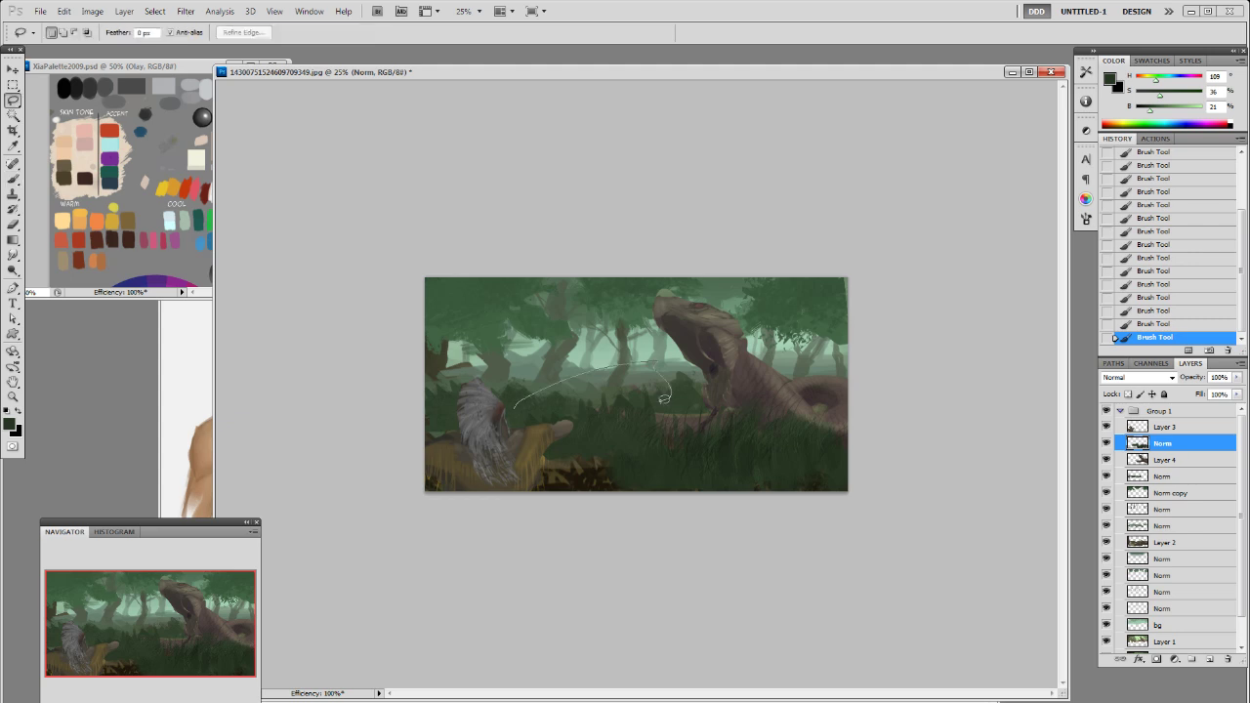
mouse_move(614, 434)
left_mouse_down()
mouse_move(587, 463)
mouse_move(499, 402)
left_mouse_up()
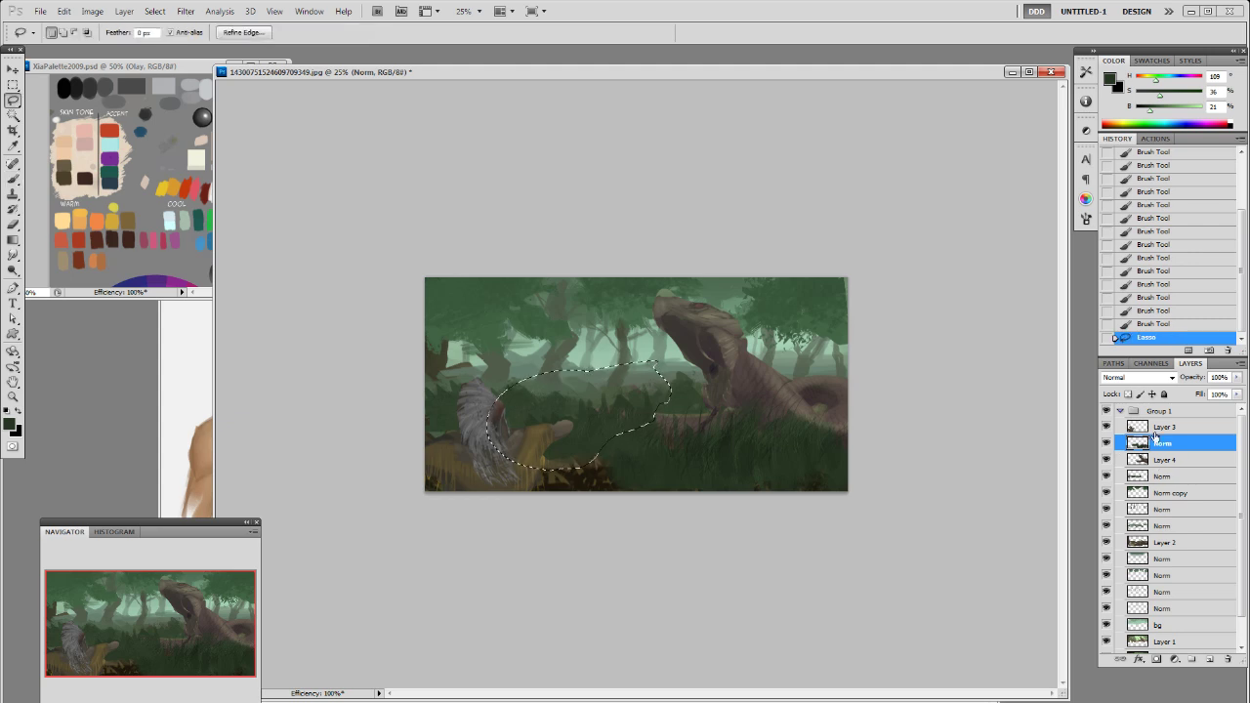
key("ctrl+shift+i")
left_click_drag(1158, 443, 1211, 659)
left_click(1170, 449)
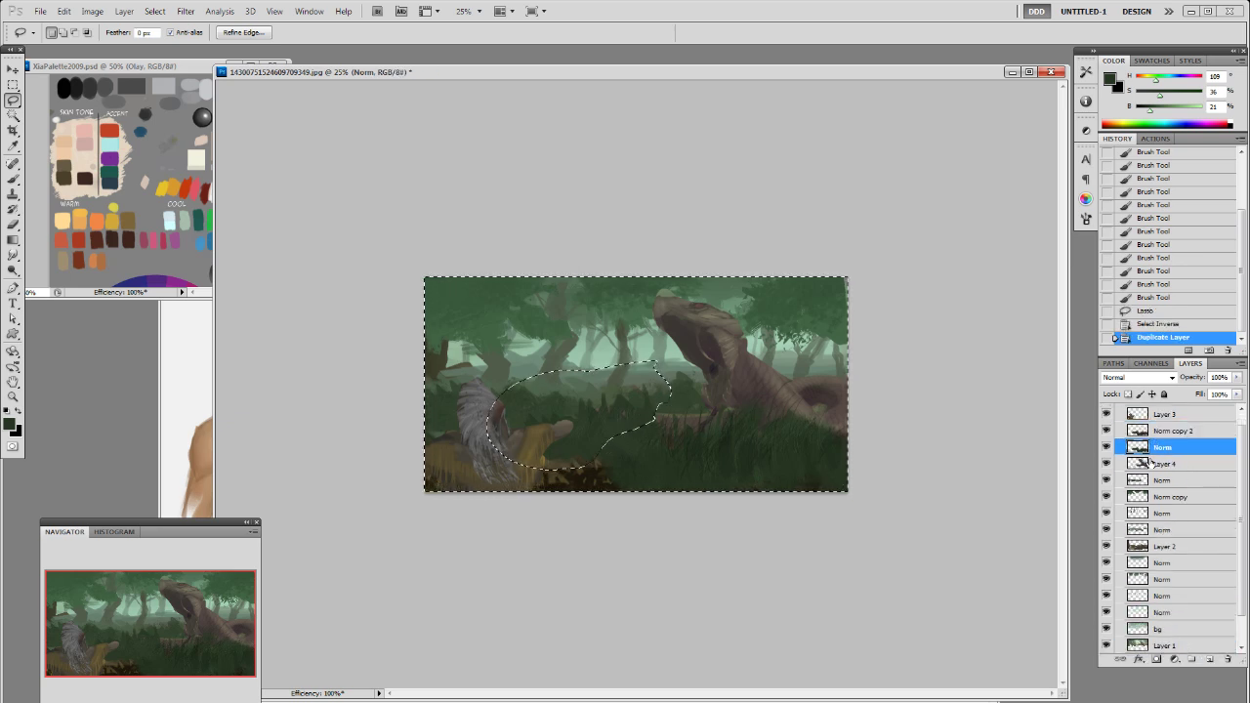
Step: Clear the lassoed bushes between the creatures from the Norm copy 2 layer
key("Delete")
key("ctrl+z")
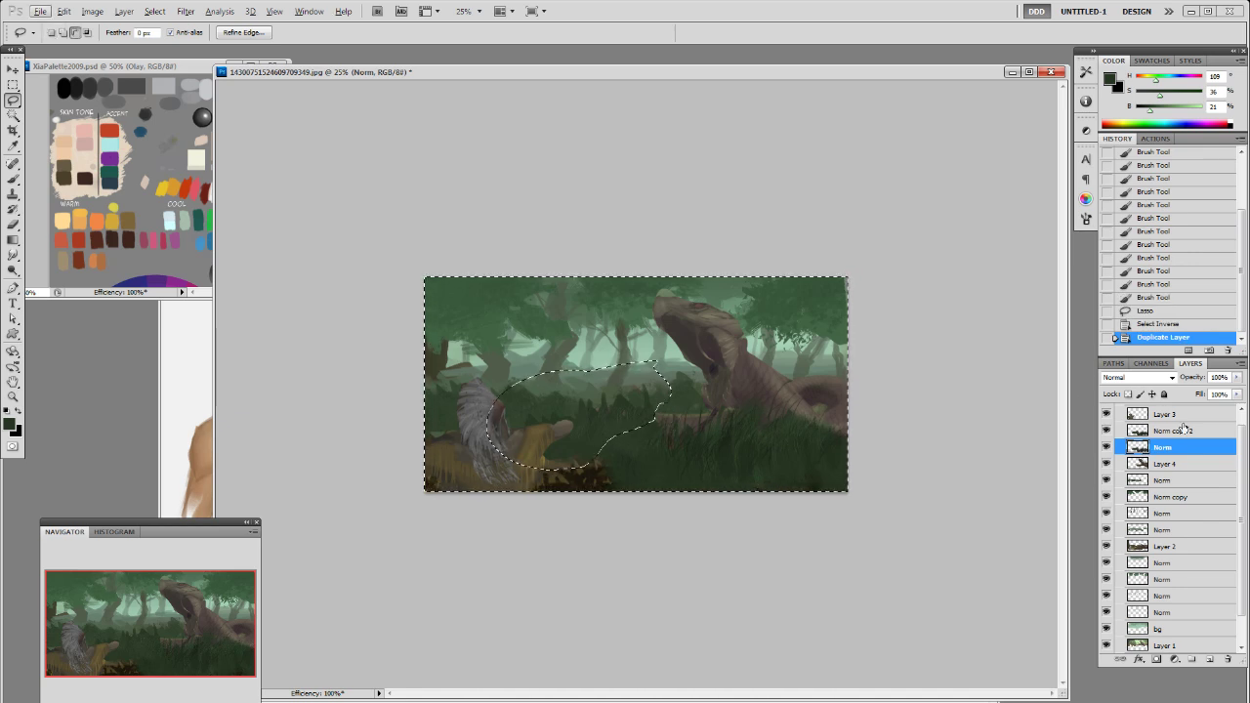
left_click(1170, 428)
key("ctrl+shift+i")
key("Delete")
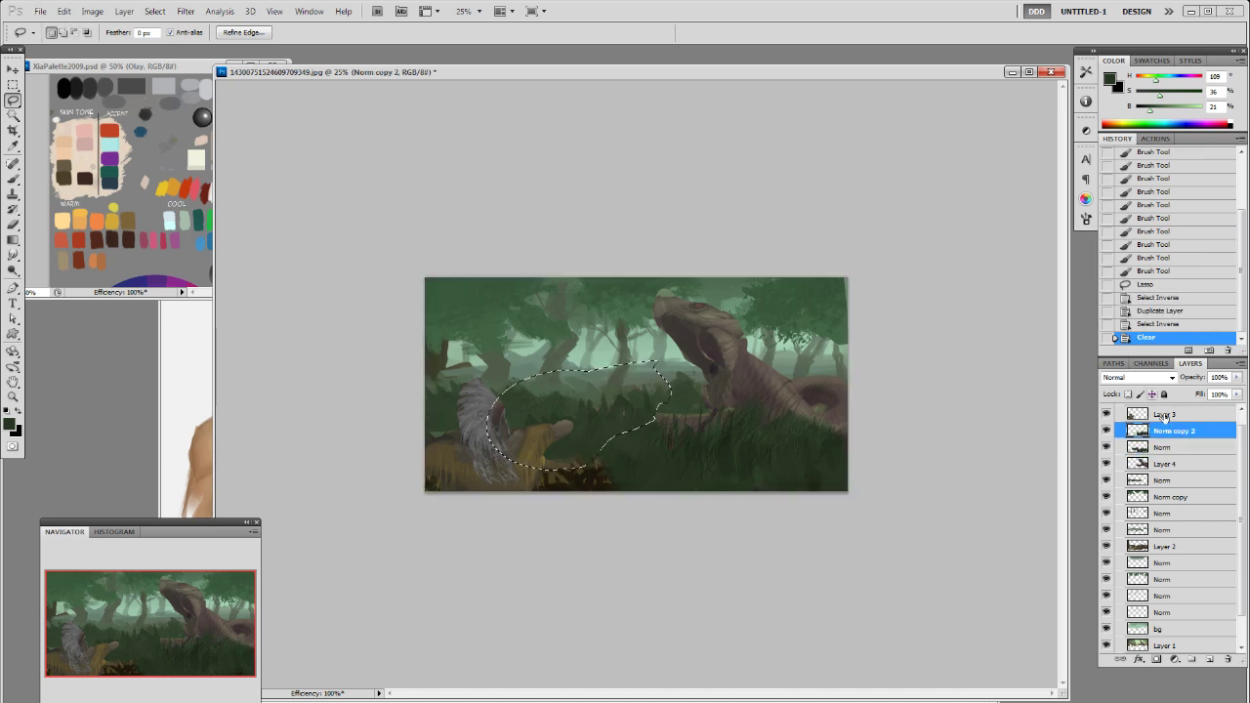
Step: Adjust the inverted selection beside the snake's tail and clear the grass outside the central bushes from the original Norm layer
left_click(1169, 450)
key("ctrl+shift+i")
mouse_move(655, 413)
left_mouse_down()
mouse_move(660, 448)
mouse_move(570, 457)
left_mouse_up()
key("Delete")
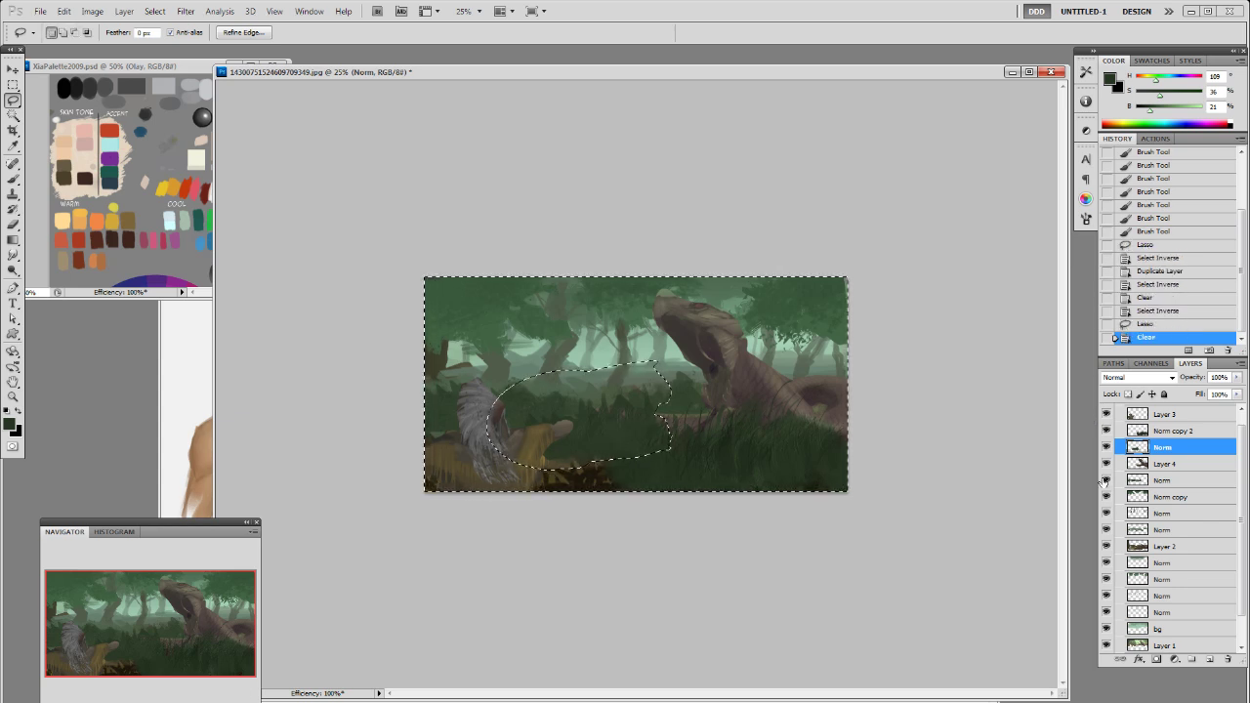
Step: Deselect and dab dark green grass on the Norm copy 2 layer along the edge of the clump below the snake
key("ctrl+d")
left_click(1170, 432)
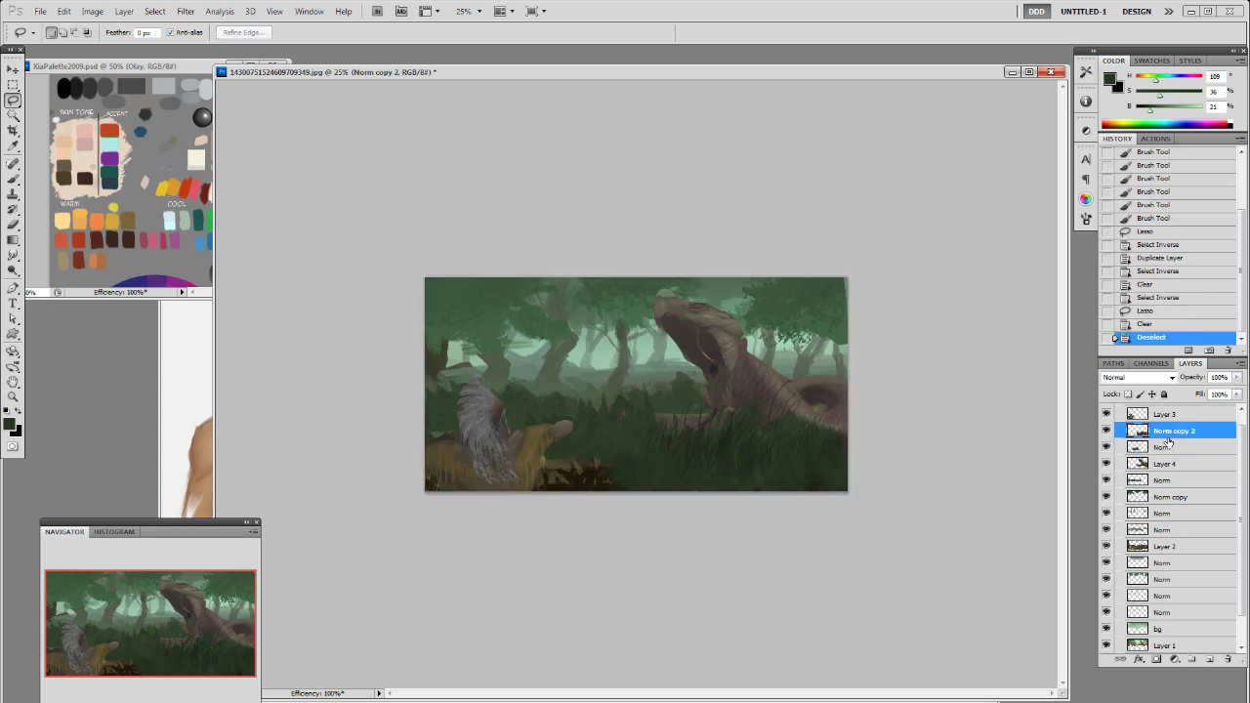
key("b")
left_click(667, 438)
left_click(659, 442)
left_click(652, 448)
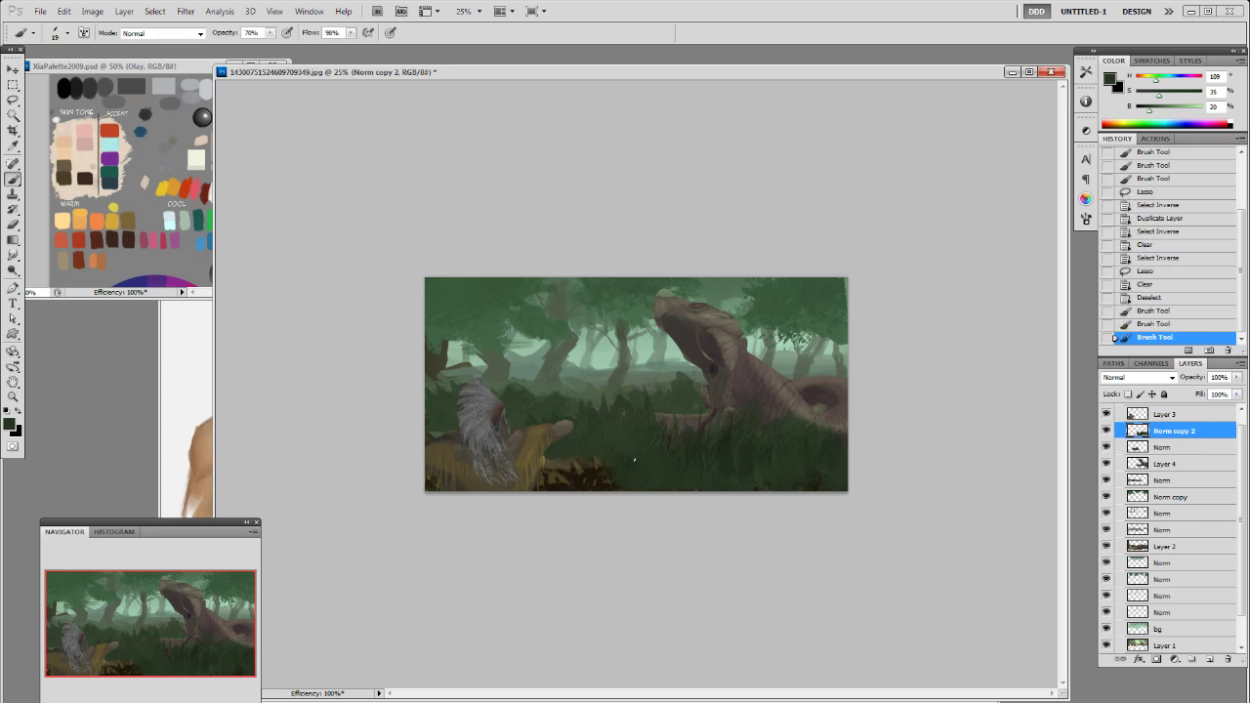
left_click(635, 460)
left_click(631, 463)
left_click(627, 467)
left_click(623, 471)
Step: Lighten the central bushes' Norm layer with Levels by raising the output black level to about 8
left_click(1162, 448)
left_click(92, 11)
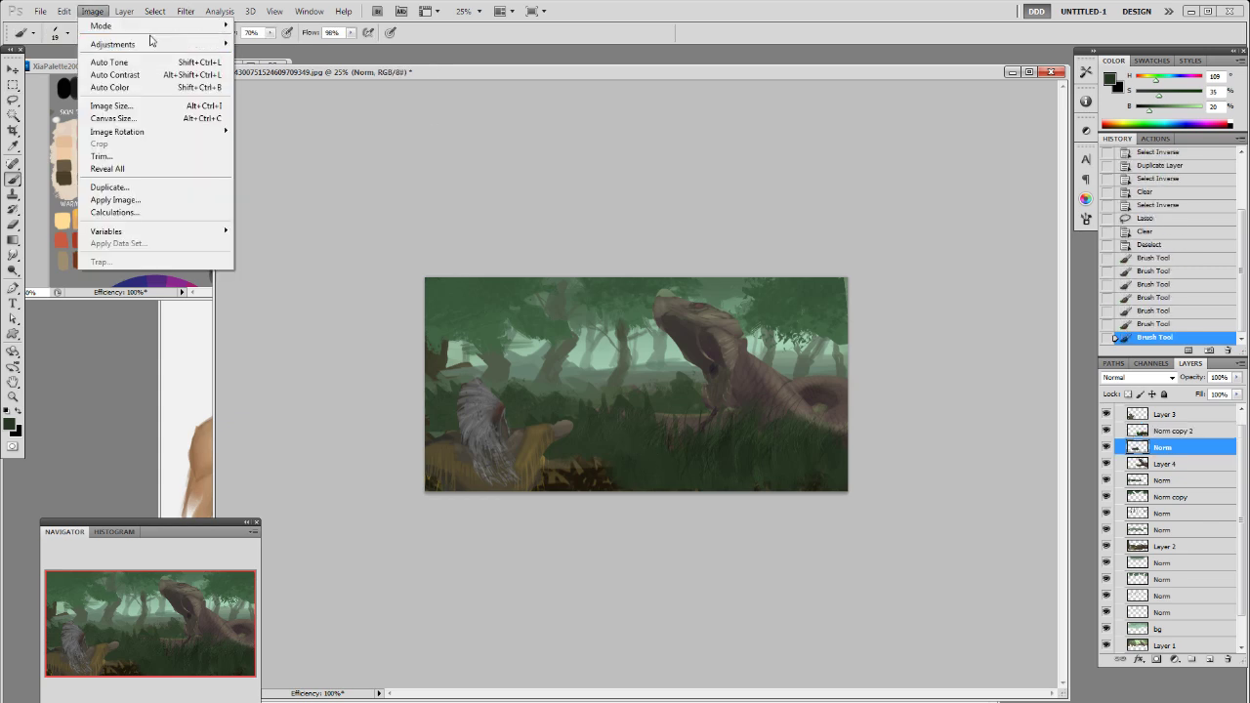
mouse_move(220, 43)
left_click(277, 57)
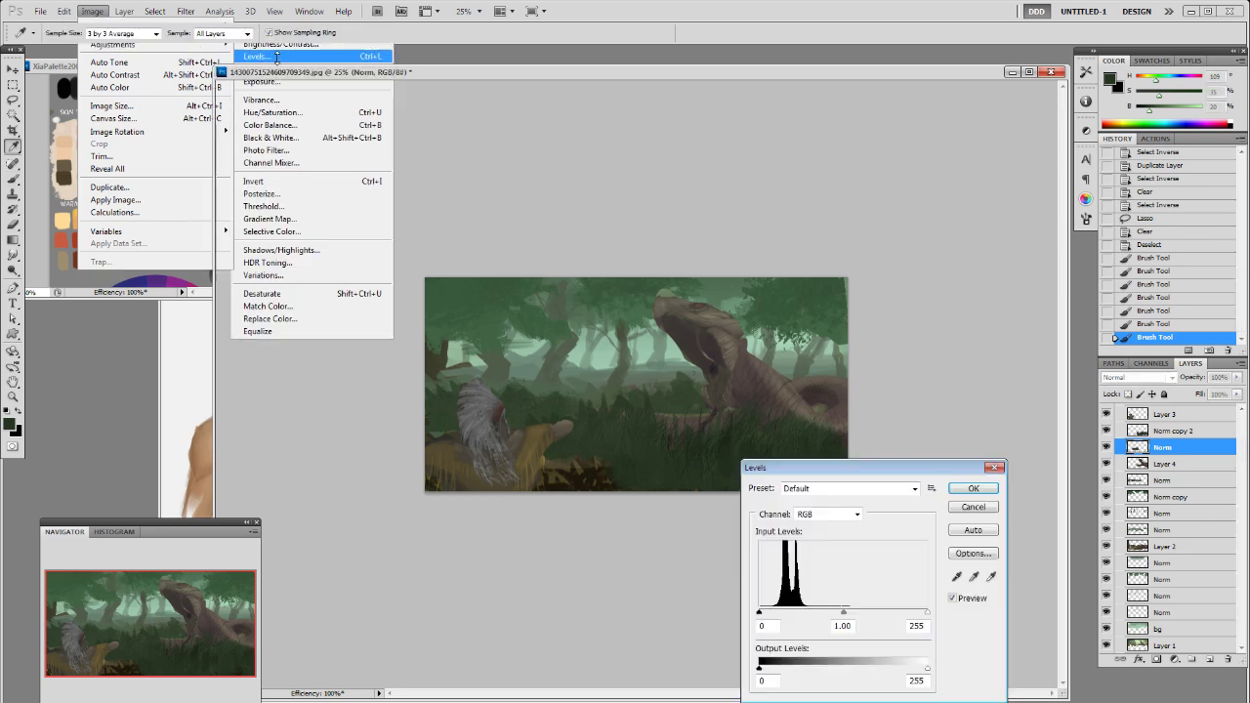
left_click_drag(760, 669, 767, 671)
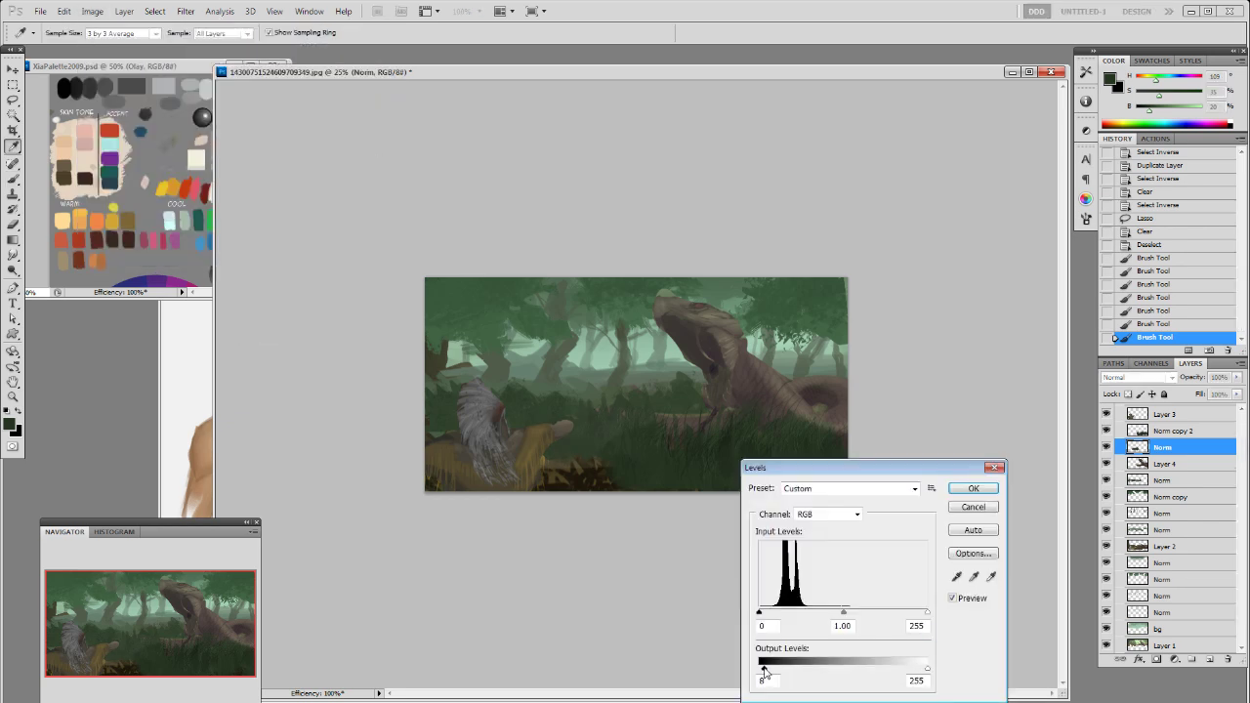
left_click(974, 489)
Step: Paint upright grass blades in sampled greens on the Norm layer where the central bushes meet the snake's body
left_click(606, 432, "alt")
left_click_drag(651, 426, 652, 415)
left_click_drag(655, 427, 657, 414)
left_click_drag(658, 427, 656, 412)
left_click(650, 412, "alt")
mouse_move(661, 414)
left_mouse_down()
mouse_move(665, 425)
mouse_move(670, 415)
left_mouse_up()
left_click_drag(672, 426, 673, 416)
left_click_drag(676, 426, 677, 415)
left_click_drag(670, 426, 612, 410)
Step: Erase parts of the central bushes to break up their shape between the two creatures
key("e")
mouse_move(610, 416)
left_mouse_down()
mouse_move(604, 386)
mouse_move(582, 422)
mouse_move(570, 419)
mouse_move(601, 423)
left_mouse_up()
left_click_drag(606, 422, 598, 428)
left_click_drag(609, 426, 599, 439)
left_click_drag(606, 438, 601, 446)
Step: Repaint the tops and middle of the central bushes with blades in greens sampled from the surrounding foliage
key("b")
left_click(640, 387, "alt")
left_click_drag(640, 383, 633, 388)
left_click_drag(633, 389, 627, 396)
left_click_drag(631, 416, 617, 406)
mouse_move(611, 416)
left_mouse_down()
mouse_move(608, 405)
mouse_move(555, 412)
left_mouse_up()
left_click(598, 414, "alt")
left_click_drag(571, 420, 567, 410)
mouse_move(584, 421)
left_mouse_down()
mouse_move(582, 411)
mouse_move(636, 416)
left_mouse_up()
left_click(621, 422, "alt")
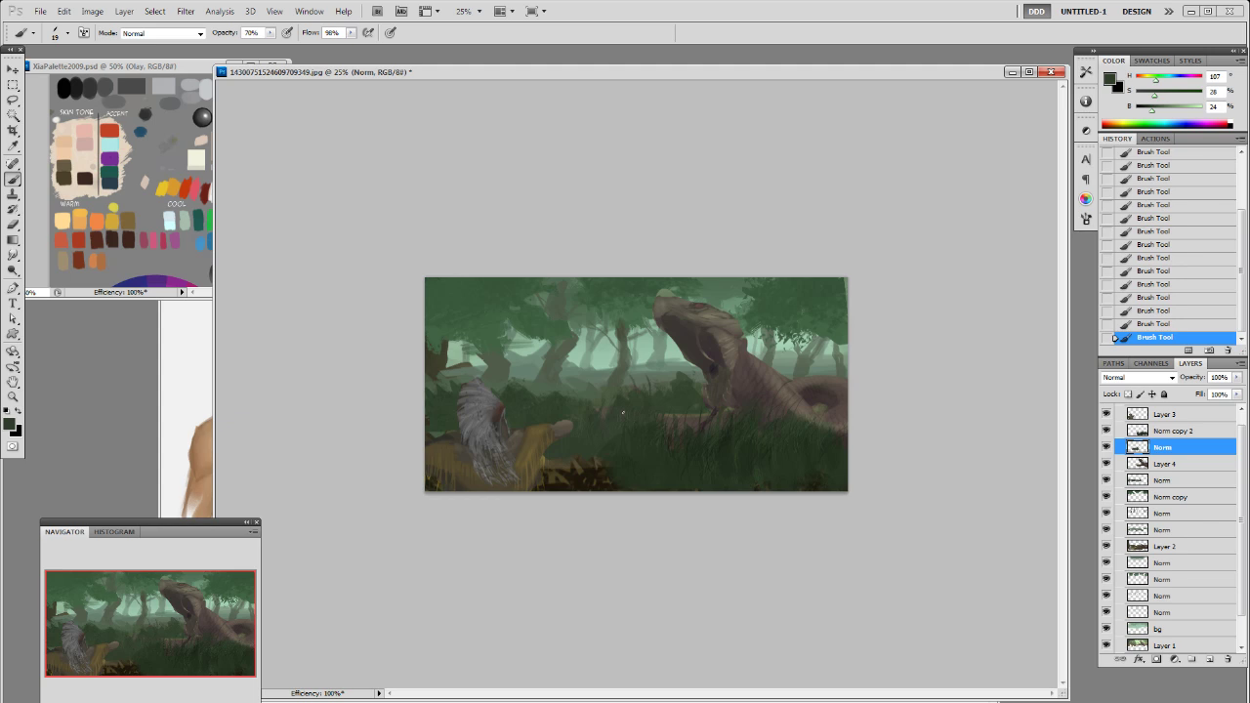
Step: Sample the dark foreground green and add a new layer named Norm above the central bushes layer
left_click(623, 463, "alt")
left_click(1149, 464)
left_click(1154, 446)
key("F2")
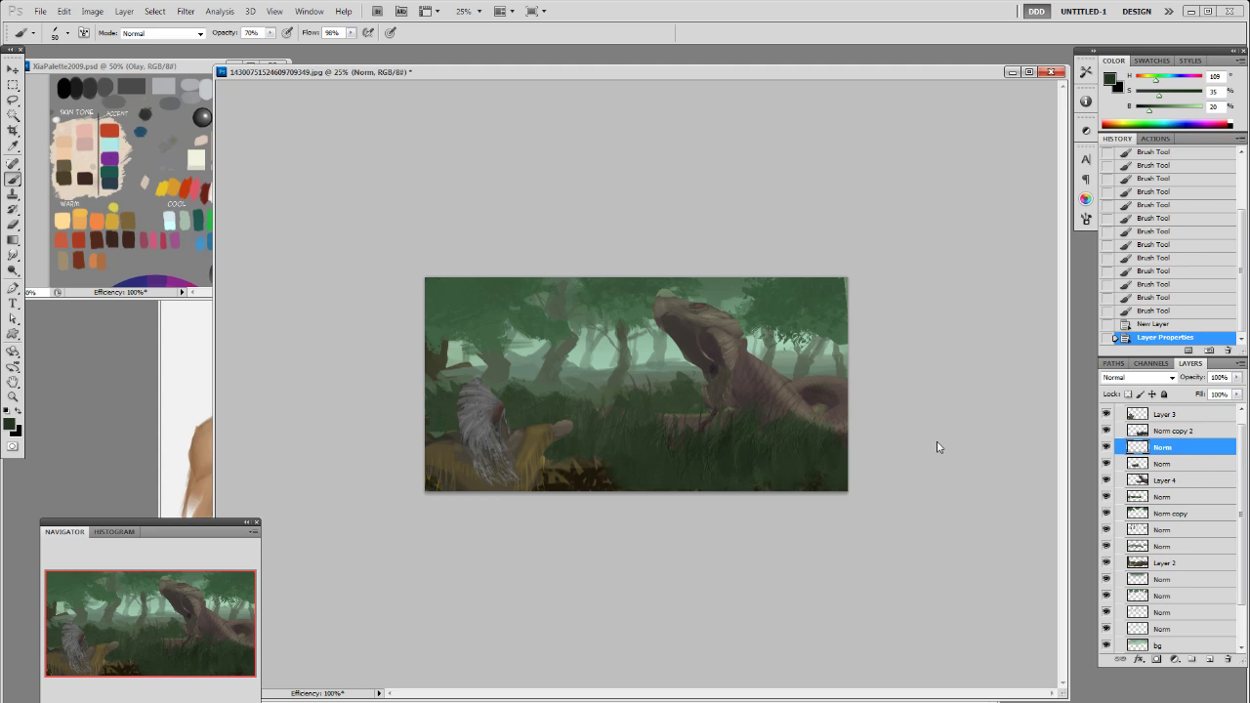
Step: Mix a muted ground colour from sampled tones and lay a first stroke on the ground in front of the small creature
left_click(678, 415, "alt")
left_click(589, 448, "alt")
left_click_drag(1166, 108, 1157, 114)
left_click(572, 445, "alt")
left_click_drag(1159, 101, 1152, 100)
mouse_move(576, 467)
left_mouse_down()
mouse_move(563, 473)
mouse_move(592, 467)
mouse_move(559, 470)
mouse_move(577, 473)
left_mouse_up()
Step: Paint a brown dirt path across the foreground in front of the small creature, using sampled ground colours
left_click(592, 464, "alt")
left_click(583, 457, "alt")
left_click_drag(549, 475, 584, 476)
mouse_move(543, 480)
left_mouse_down()
mouse_move(607, 474)
mouse_move(547, 486)
mouse_move(592, 479)
left_mouse_up()
left_click(592, 479, "alt")
mouse_move(588, 480)
left_mouse_down()
mouse_move(612, 480)
mouse_move(543, 484)
left_mouse_up()
left_click(571, 483, "alt")
left_click_drag(545, 471, 535, 482)
left_click(533, 466, "alt")
Step: Shrink the small feathered creature on Layer 3 with Free Transform
left_click(1107, 414)
left_click(1106, 414)
left_click(1165, 414)
key("ctrl+t")
left_click_drag(574, 377, 521, 416)
left_click_drag(478, 451, 542, 398)
key("Return")
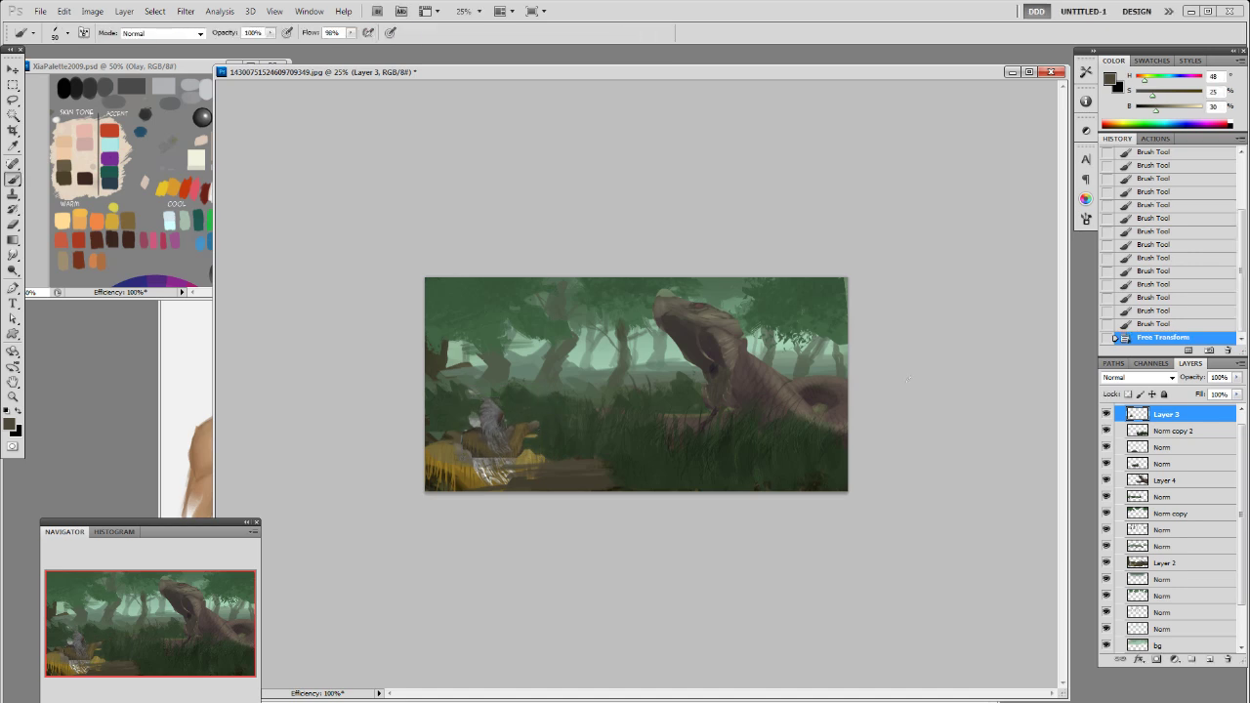
Step: Hide Layer 3 and paint ground colour over the leftover yellow grass on the new Norm layer
left_click(1107, 414)
left_click(1167, 447)
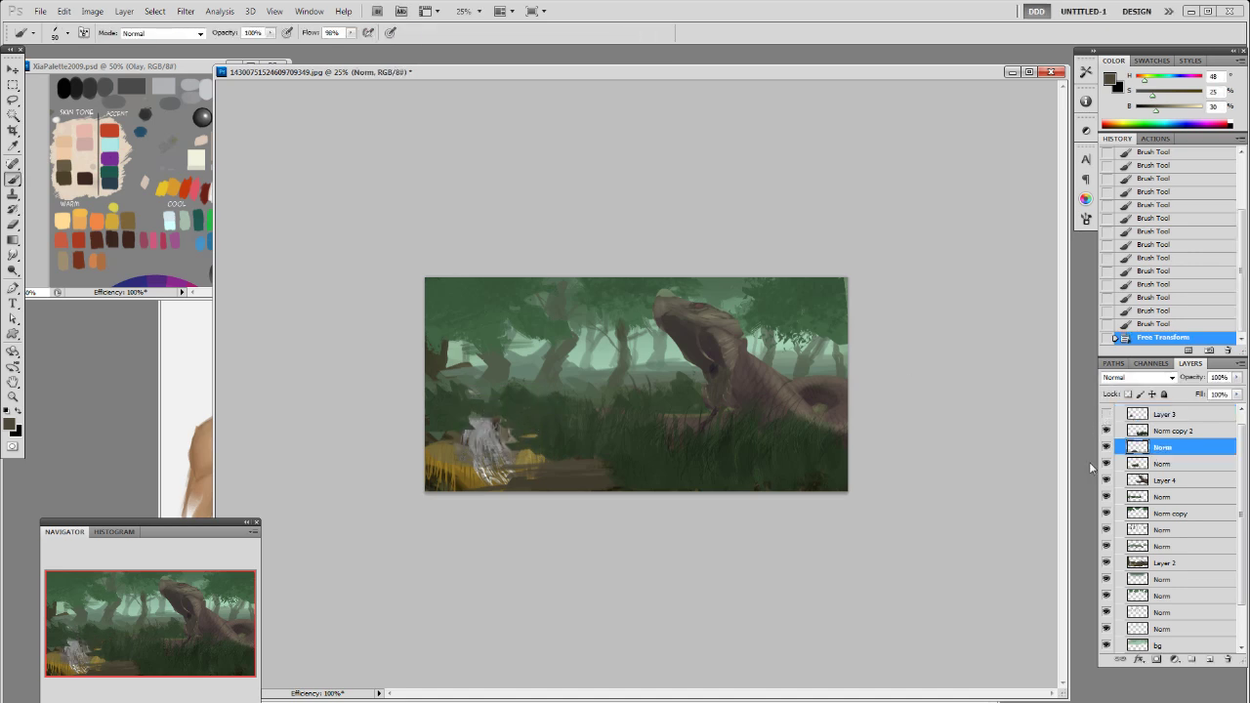
mouse_move(564, 477)
left_mouse_down()
mouse_move(419, 494)
mouse_move(443, 486)
mouse_move(416, 483)
mouse_move(443, 508)
mouse_move(565, 467)
mouse_move(432, 467)
left_mouse_up()
left_click(514, 471, "alt")
mouse_move(512, 470)
left_mouse_down()
mouse_move(443, 468)
mouse_move(529, 455)
mouse_move(516, 455)
left_mouse_up()
Step: Brush sampled green over the leftover feathers on the central bushes' Norm layer
left_click(1180, 466)
left_click(584, 442, "alt")
mouse_move(508, 428)
left_mouse_down()
mouse_move(502, 460)
mouse_move(482, 458)
left_mouse_up()
Step: Fill the bushes over the creature's old spot with sampled dark greens, using a different brush preset enlarged to 150
right_click(539, 436)
left_click(627, 517)
left_click(622, 387, "alt")
key("bracketright")
key("bracketright")
key("bracketright")
key("bracketright")
key("bracketright")
key("bracketright")
key("bracketright")
key("bracketright")
left_click(556, 443, "alt")
mouse_move(498, 418)
left_mouse_down()
mouse_move(471, 437)
mouse_move(534, 458)
mouse_move(473, 434)
mouse_move(465, 452)
left_mouse_up()
left_click_drag(483, 426, 477, 452)
left_click_drag(488, 412, 479, 441)
mouse_move(496, 422)
left_mouse_down()
mouse_move(498, 449)
mouse_move(437, 451)
left_mouse_up()
left_click(511, 438, "alt")
key("0")
left_click(517, 438, "alt")
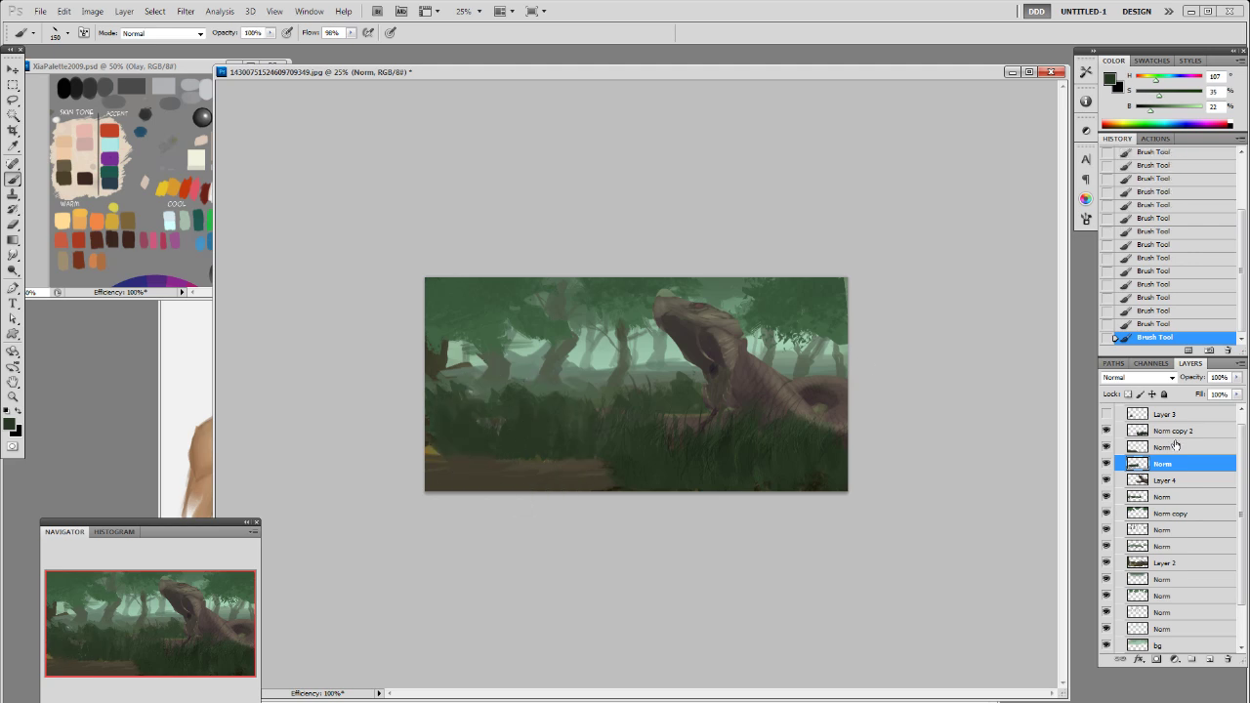
Step: Paint dark green grass over the near edge of the dirt path on Norm copy 2 with a smaller brush
left_click(1177, 446)
left_click(1172, 431)
key("bracketleft")
key("bracketleft")
key("bracketleft")
key("bracketleft")
left_click(534, 447, "alt")
mouse_move(438, 469)
left_mouse_down()
mouse_move(419, 473)
mouse_move(485, 468)
mouse_move(442, 457)
mouse_move(515, 468)
left_mouse_up()
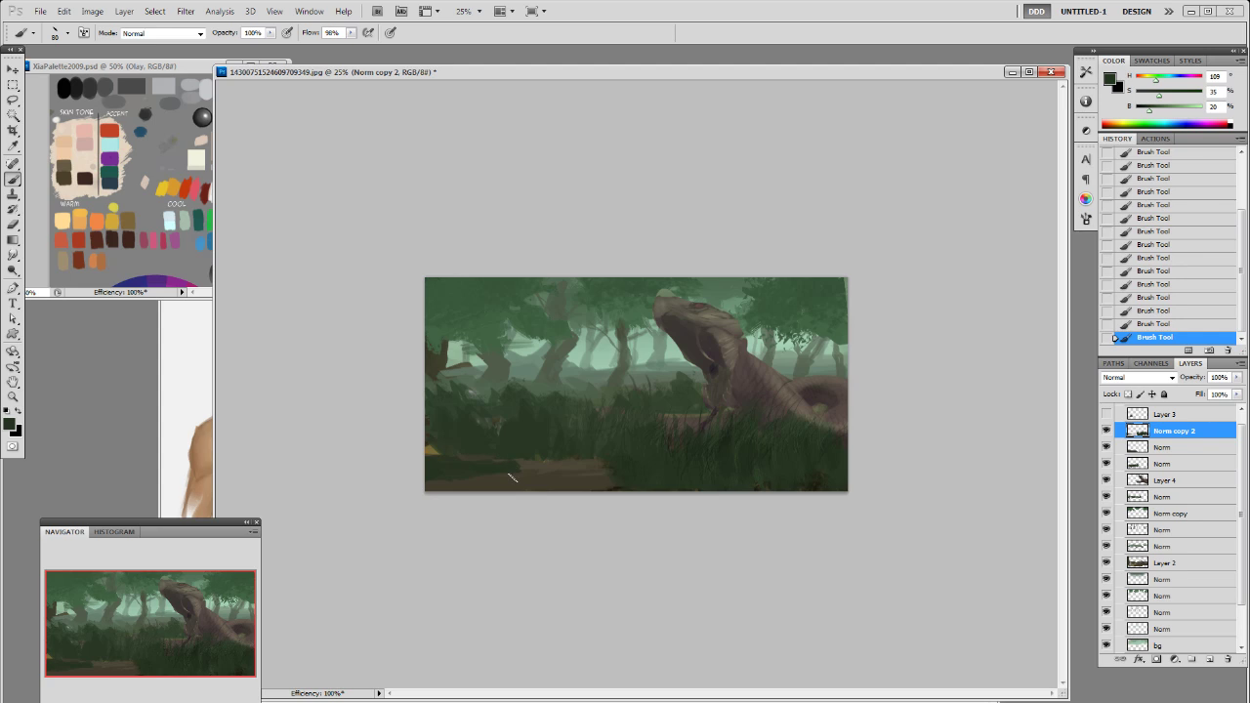
left_click(646, 448, "alt")
left_click(458, 437, "alt")
left_click(1165, 466)
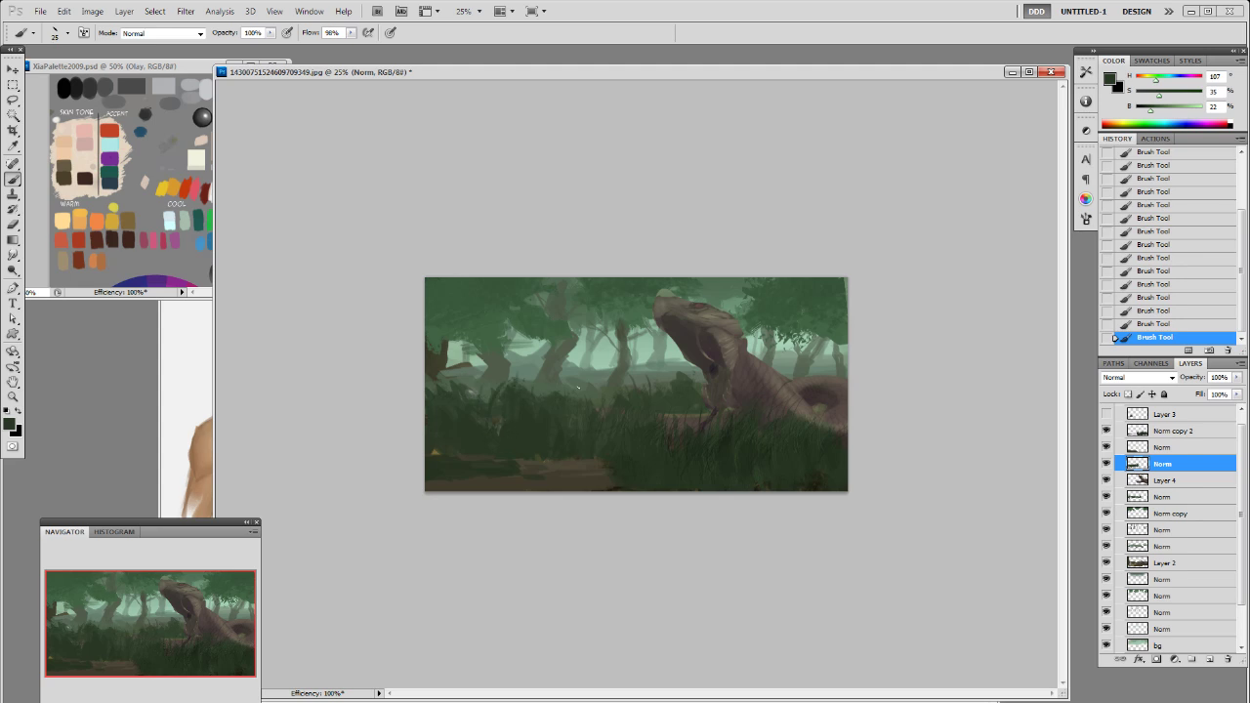
Step: Show Layer 3 and darken the small creature with Levels, setting the input black level to 19
left_click(1107, 414)
left_click(1163, 414)
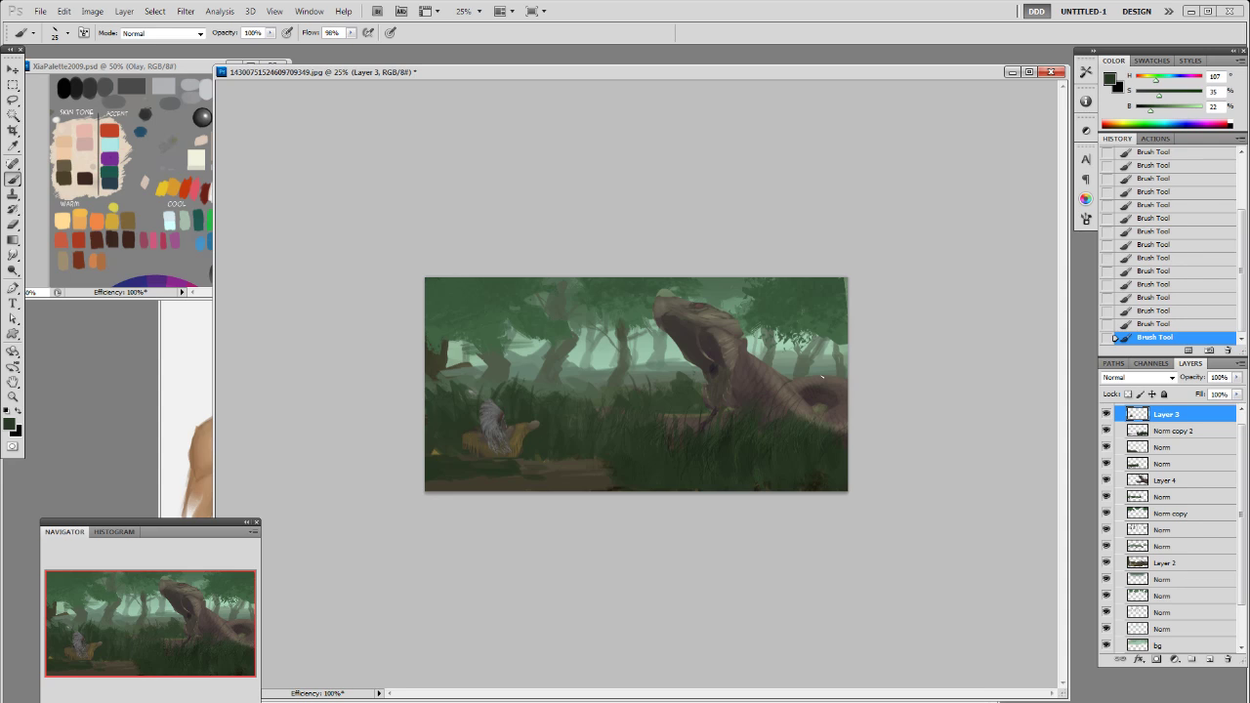
left_click(91, 11)
mouse_move(104, 42)
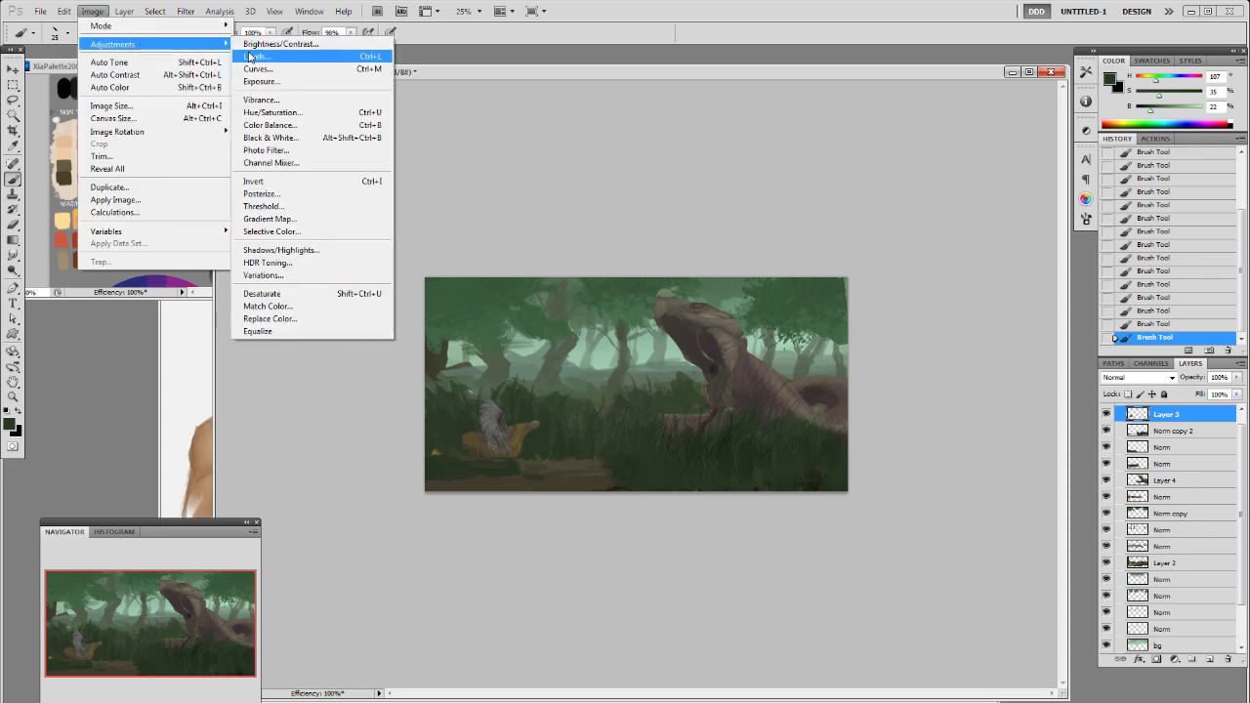
left_click(278, 55)
left_click_drag(759, 614, 771, 615)
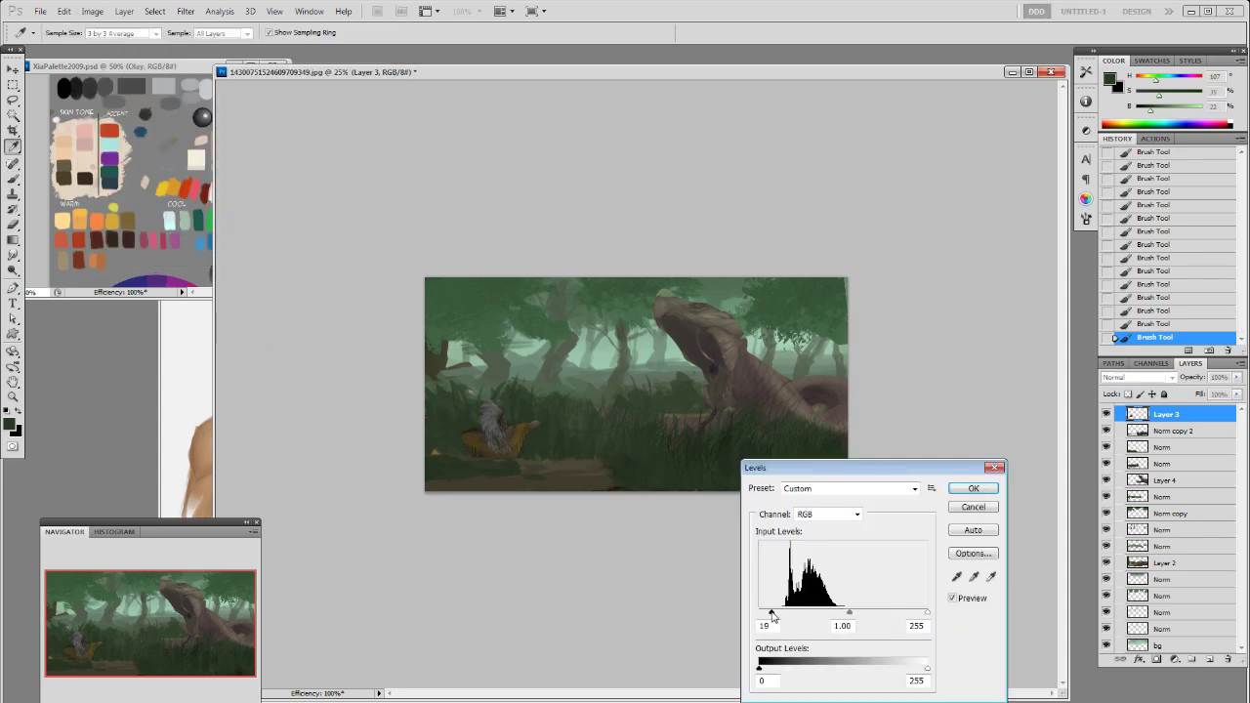
left_click(973, 488)
Step: Block in a brown standing figure in place of the small creature and switch the eraser to another preset
key("b")
left_click(520, 428, "alt")
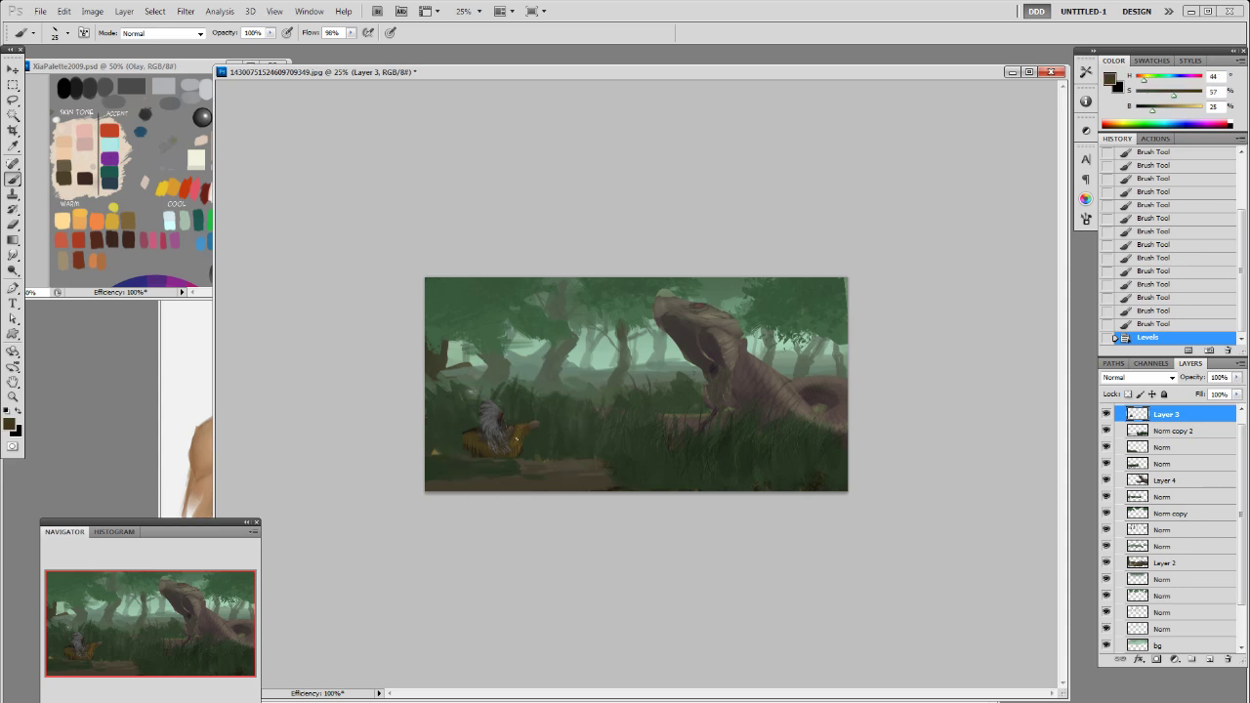
key("ctrl+z")
mouse_move(517, 437)
left_mouse_down()
mouse_move(483, 407)
mouse_move(508, 424)
mouse_move(508, 448)
mouse_move(514, 433)
mouse_move(477, 428)
mouse_move(483, 396)
mouse_move(480, 457)
mouse_move(482, 438)
mouse_move(526, 450)
mouse_move(515, 445)
mouse_move(526, 448)
mouse_move(522, 411)
mouse_move(541, 429)
mouse_move(508, 460)
mouse_move(515, 422)
left_mouse_up()
left_click(508, 449, "alt")
key("ctrl+z")
key("e")
right_click(497, 424)
double_click(575, 509)
Step: Mix a dark brown with 47% saturation and 20% brightness and shade the figure's lower body
key("b")
left_click(1146, 77)
left_click(1167, 95)
left_click(1149, 109)
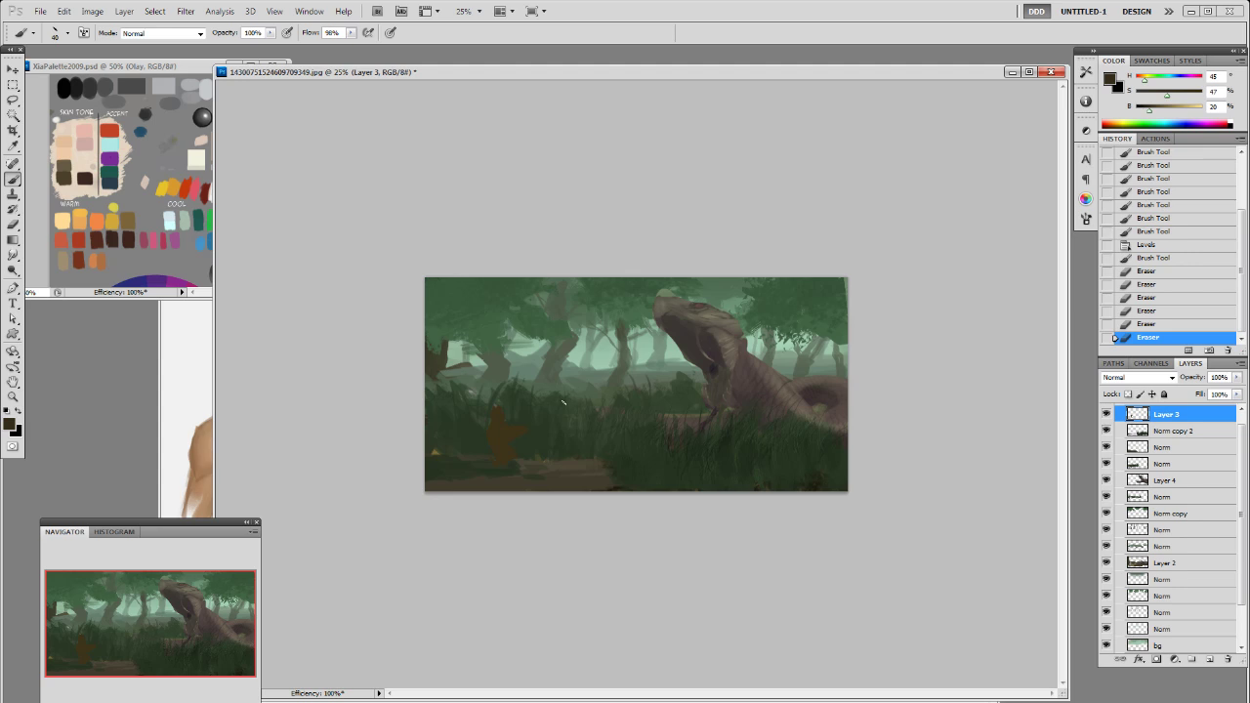
mouse_move(494, 445)
left_mouse_down()
mouse_move(506, 432)
mouse_move(497, 458)
left_mouse_up()
mouse_move(499, 455)
left_mouse_down()
mouse_move(503, 468)
mouse_move(510, 453)
left_mouse_up()
Step: Extend and shape the figure's robe and torso with browns sampled from it
key("bracketleft")
key("bracketleft")
left_click(514, 435, "alt")
left_click_drag(506, 452, 511, 473)
mouse_move(505, 462)
left_mouse_down()
mouse_move(503, 472)
mouse_move(501, 445)
left_mouse_up()
left_click_drag(500, 441, 505, 424)
left_click(511, 434, "alt")
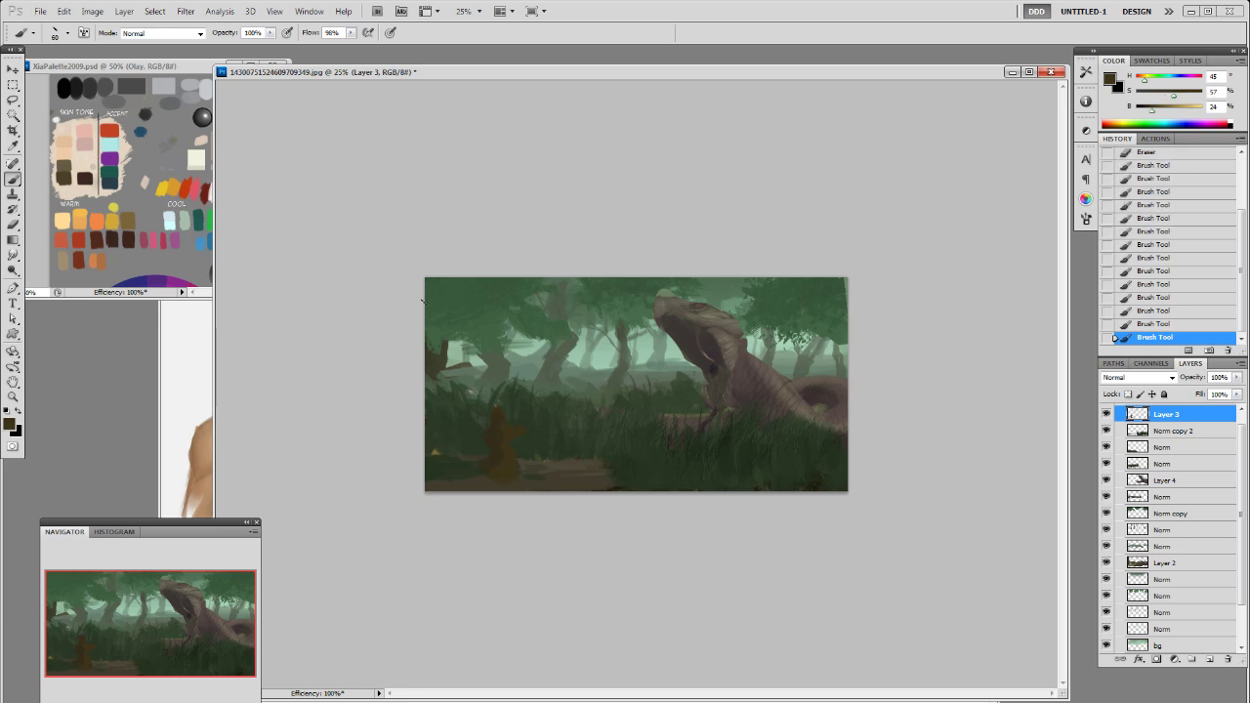
Step: Paint the figure's face with a skin tone sampled from the palette image and surround it with sampled robe browns
left_click(72, 140, "alt")
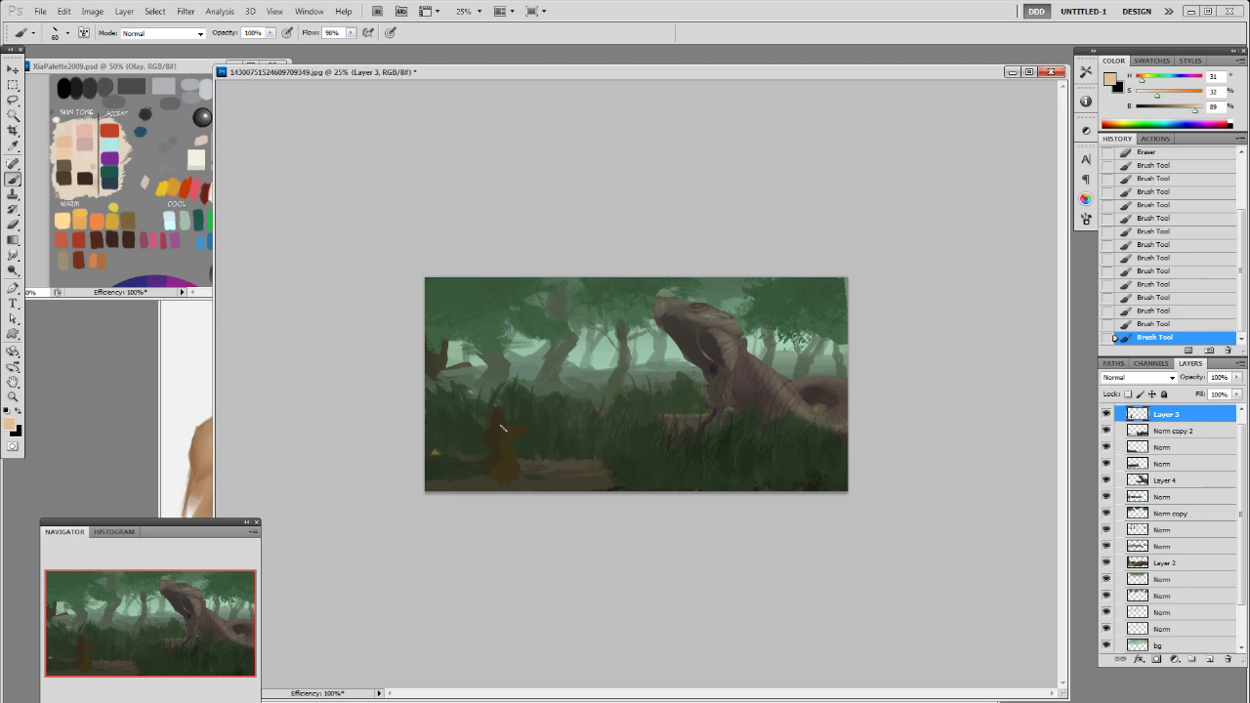
key("ctrl+z")
left_click_drag(499, 413, 502, 421)
left_click(502, 423, "alt")
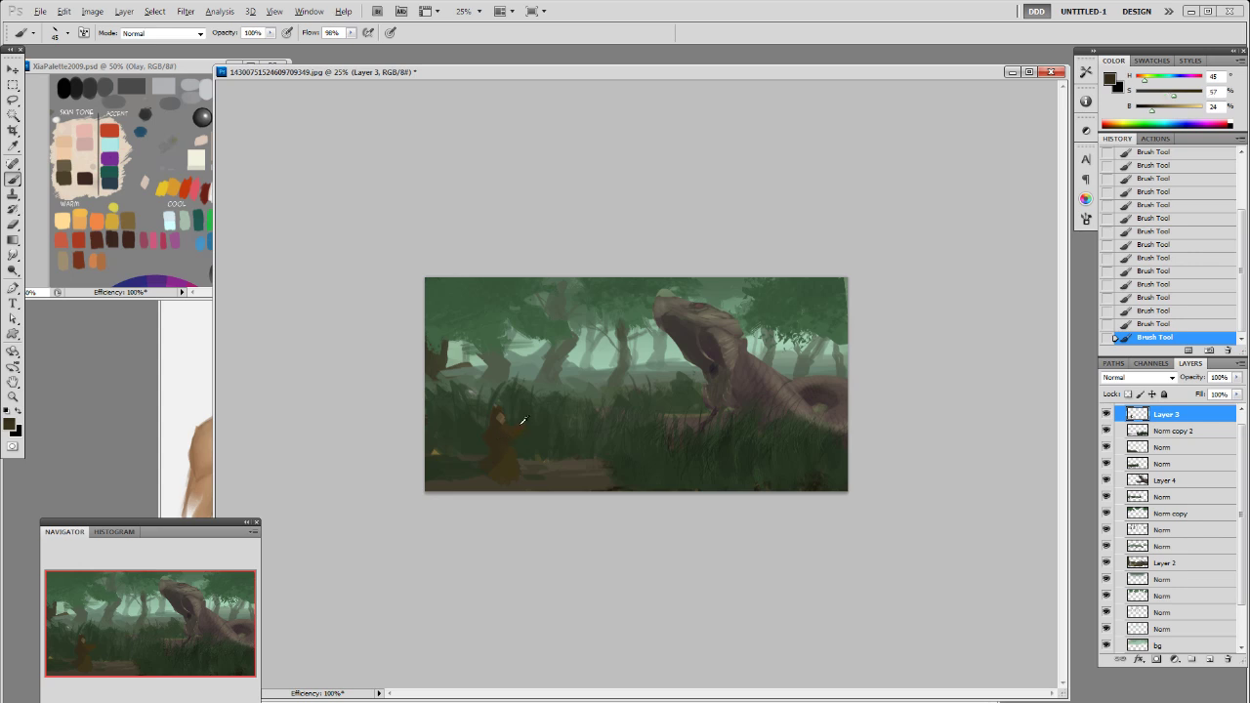
left_click(508, 418, "alt")
left_click(505, 443, "alt")
left_click(504, 459, "alt")
Step: Erase around the figure's back and arm to slim its silhouette
key("e")
left_click(489, 444)
left_click(486, 441)
left_click(481, 435)
mouse_move(481, 434)
left_mouse_down()
mouse_move(489, 422)
mouse_move(514, 471)
mouse_move(519, 430)
mouse_move(497, 430)
mouse_move(510, 431)
left_mouse_up()
Step: Paint the figure's outstretched arm and refine the robe's hem with sampled browns
key("b")
left_click(495, 431, "alt")
left_click(501, 432, "alt")
left_click(518, 431, "alt")
key("ctrl+z")
left_click(514, 432, "alt")
mouse_move(512, 431)
left_mouse_down()
mouse_move(500, 432)
mouse_move(526, 432)
left_mouse_up()
left_click(502, 439, "alt")
left_click_drag(496, 490, 502, 483)
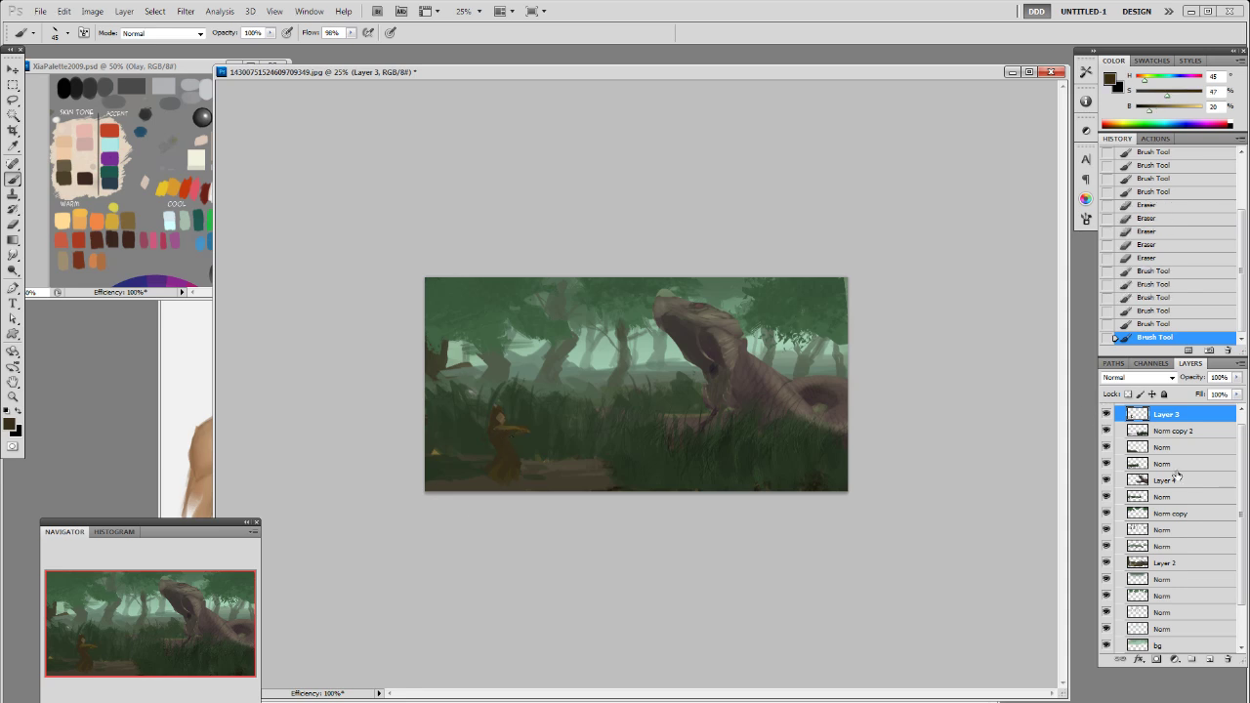
Step: Load the Layer 4 snake shape as a hidden-edge selection and dab sampled tones on the snake's head with a different brush
left_click(1139, 481, "ctrl")
key("ctrl+h")
left_click(713, 348, "alt")
mouse_move(709, 302)
left_mouse_down()
mouse_move(698, 307)
mouse_move(713, 311)
left_mouse_up()
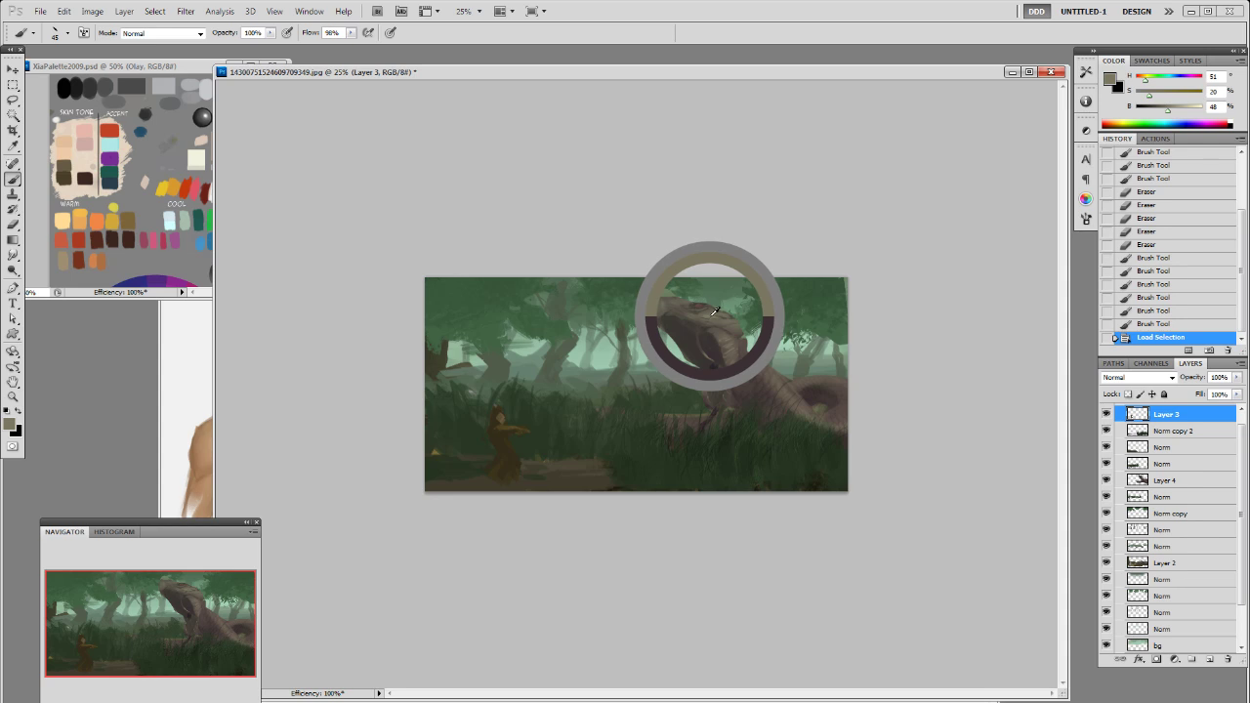
left_click(676, 342, "alt")
right_click(735, 322)
left_click(779, 447)
left_click(669, 296)
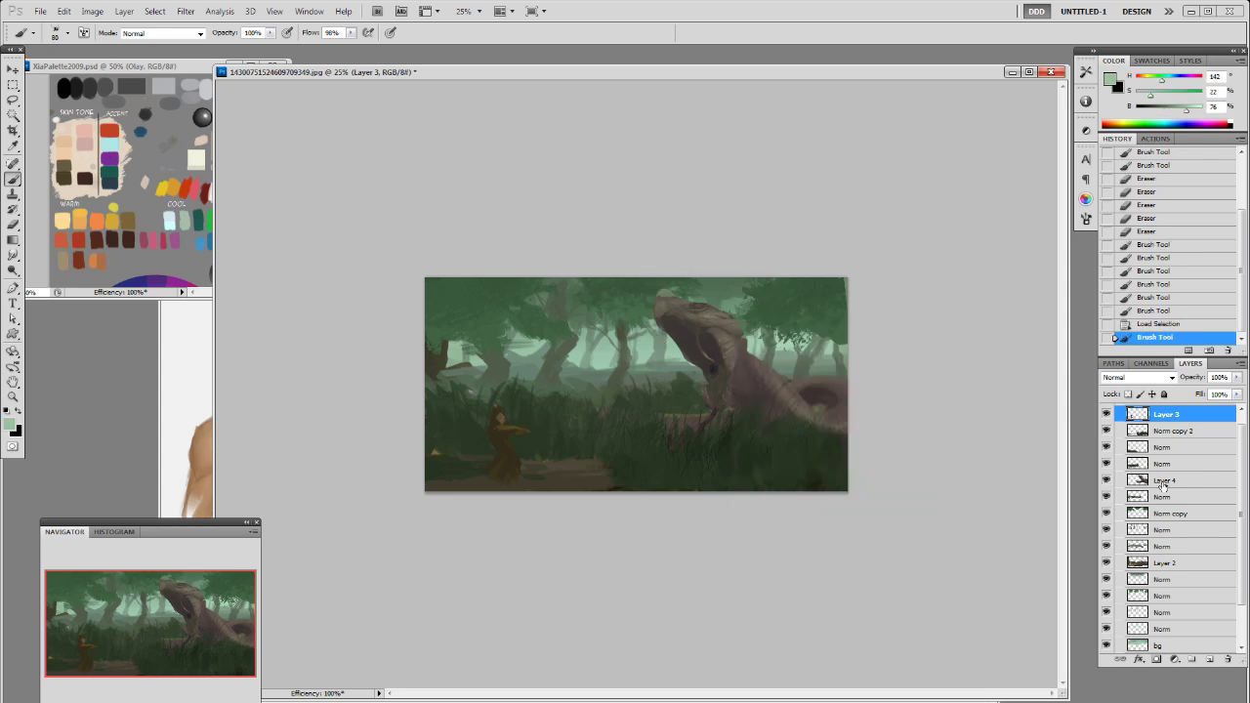
Step: Add a new layer above Layer 4 and shade the snake's head, neck and body with a large textured brush
left_click(1163, 485)
key("F2")
key("bracketright")
mouse_move(663, 304)
left_mouse_down()
mouse_move(726, 347)
mouse_move(648, 300)
mouse_move(723, 320)
mouse_move(695, 319)
mouse_move(739, 366)
mouse_move(745, 341)
mouse_move(752, 383)
mouse_move(717, 357)
mouse_move(737, 366)
mouse_move(744, 403)
mouse_move(758, 394)
mouse_move(762, 405)
mouse_move(801, 387)
left_mouse_up()
left_click(712, 369, "alt")
key("bracketright")
key("bracketright")
mouse_move(766, 430)
left_mouse_down()
mouse_move(838, 437)
mouse_move(713, 420)
left_mouse_up()
Step: Add sampled dark and grey-green scale texture to the snake's neck and head with progressively smaller brush sizes
left_click(746, 381, "alt")
key("bracketleft")
key("bracketleft")
key("bracketleft")
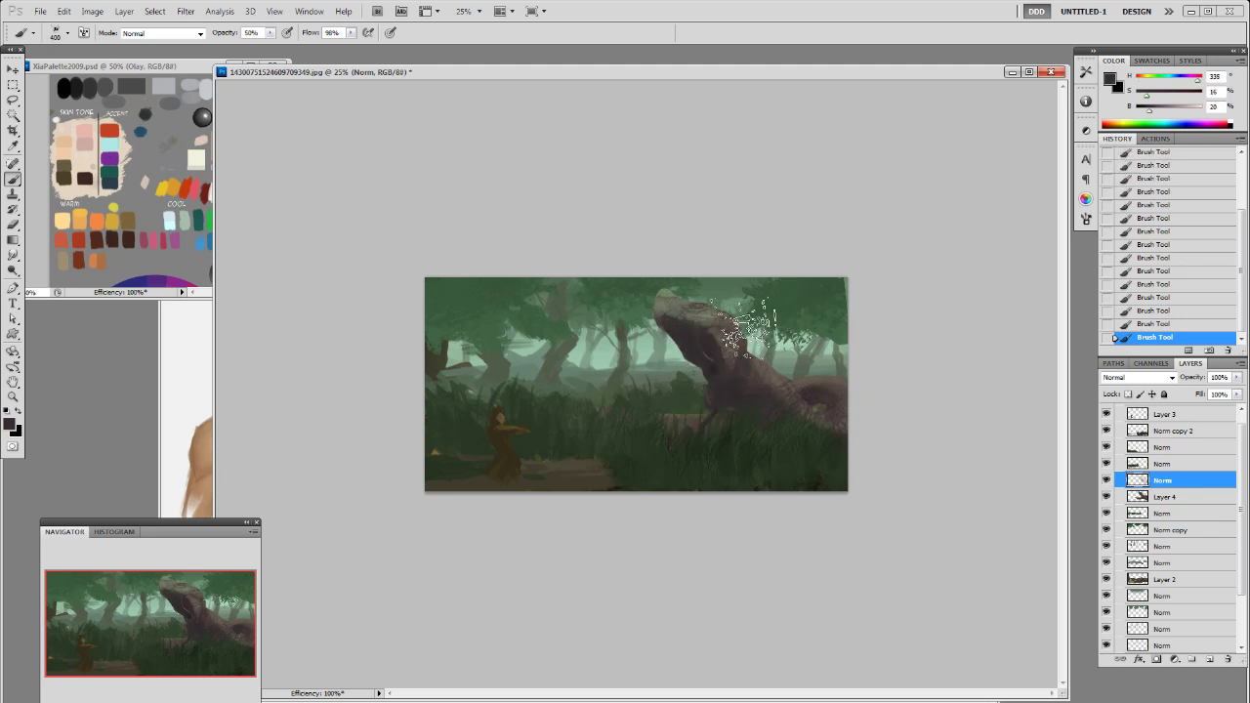
left_click(707, 315, "alt")
key("bracketleft")
key("bracketleft")
key("bracketleft")
key("bracketleft")
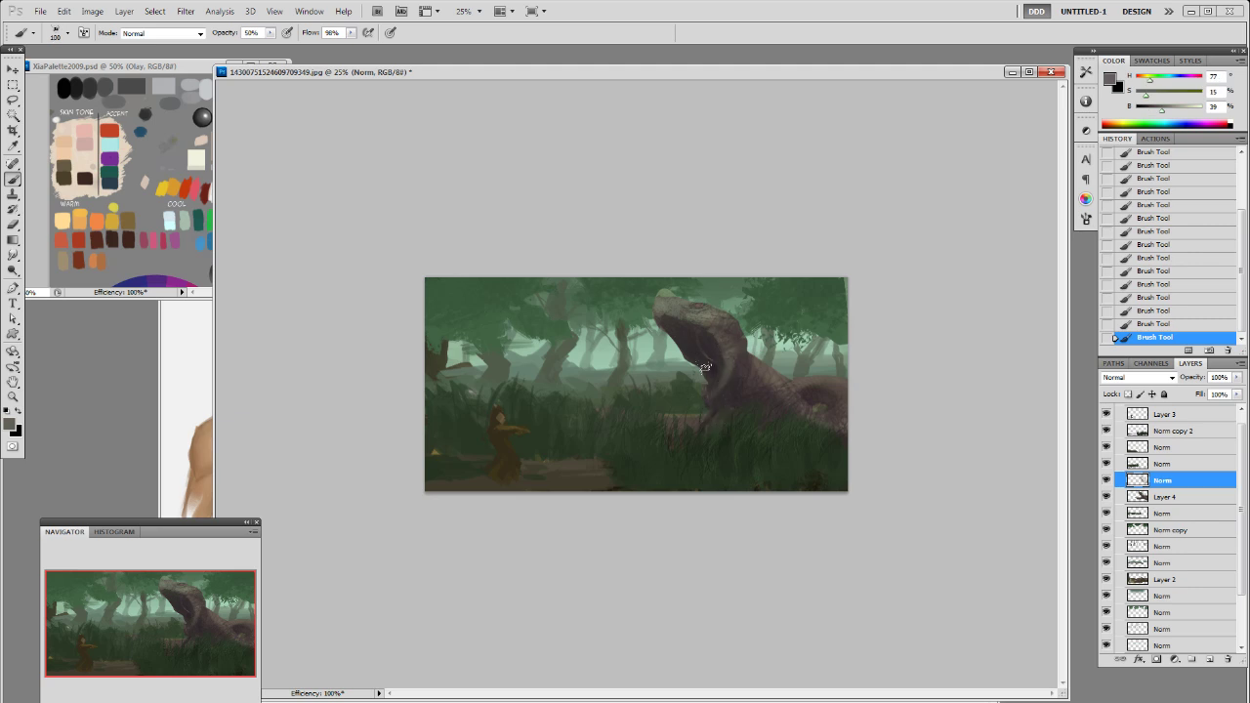
Step: Blend the snake's head, jaw and neck with dark and grey-brown tones sampled from its skin
left_click(694, 304, "alt")
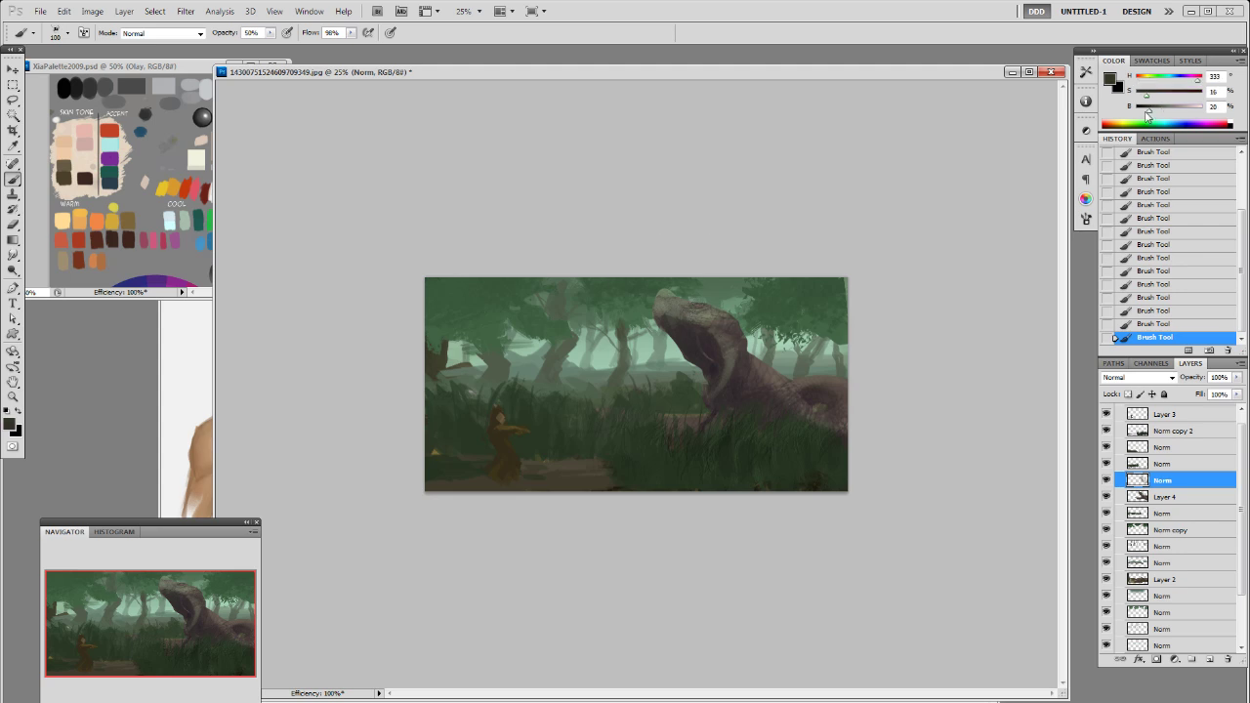
left_click(672, 336, "alt")
left_click(731, 348, "alt")
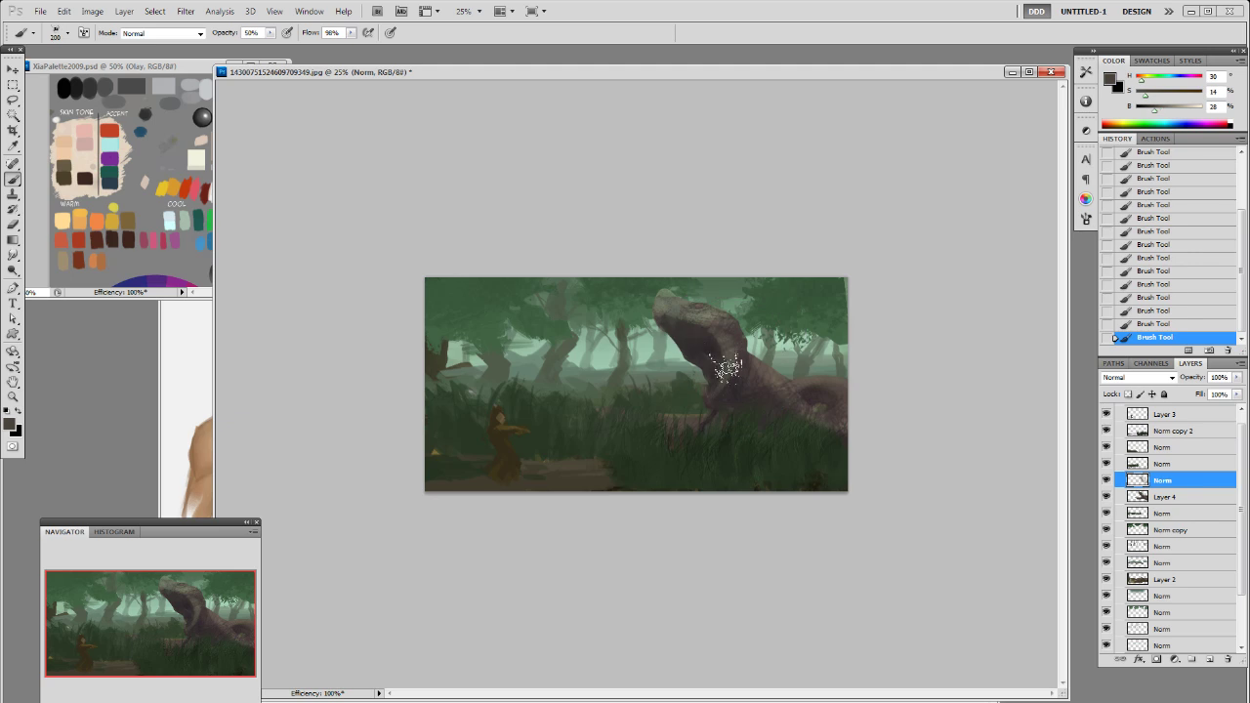
left_click(738, 379, "alt")
left_click(748, 355, "alt")
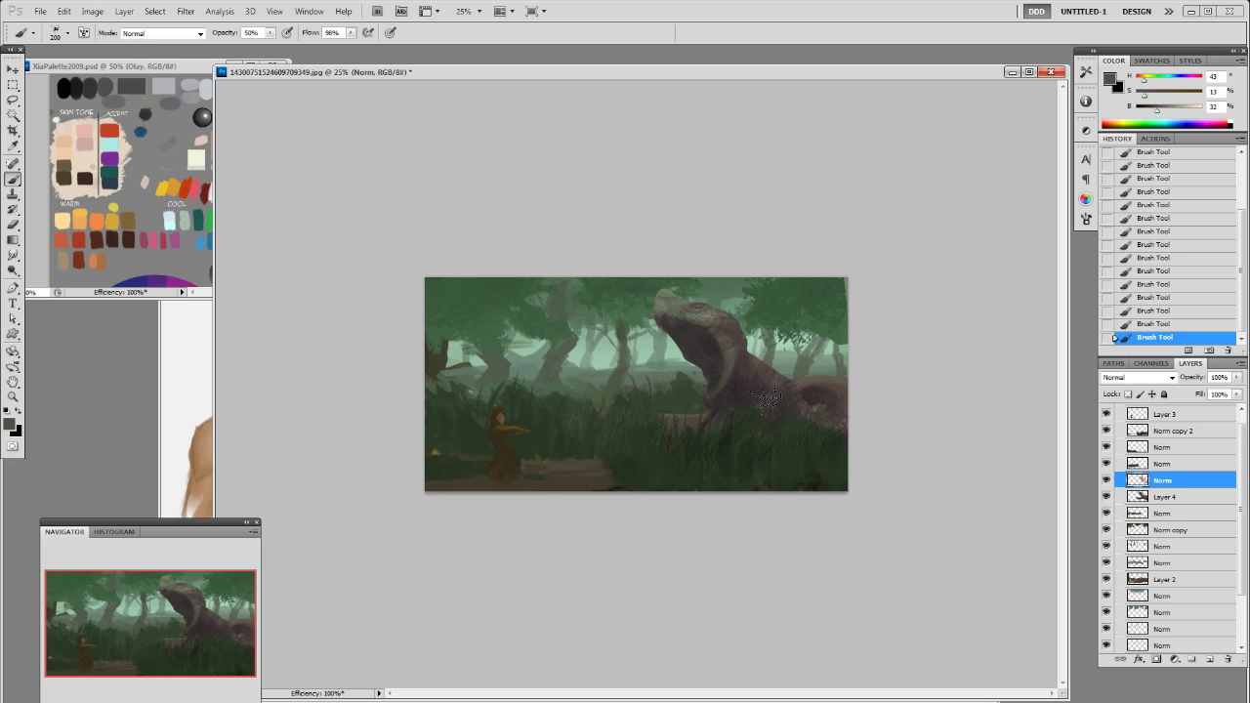
Step: Step back through the recent brush strokes and repaint the back of the snake's neck with sampled skin tones
left_click(1159, 298)
left_click_drag(760, 353, 779, 383)
left_click(689, 342, "alt")
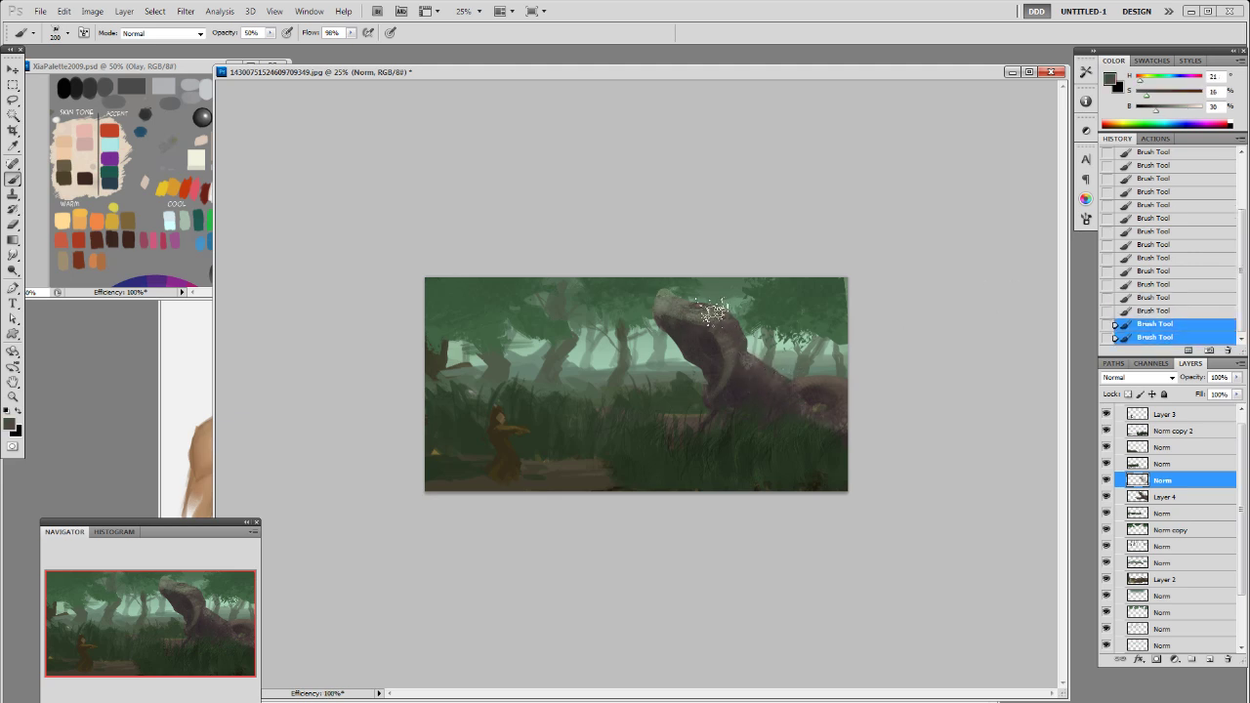
left_click(711, 357, "alt")
Step: Deselect the snake shape, choose a different brush and paint the lower jaw and throat with sampled tones
key("ctrl+d")
right_click(712, 337)
left_click(797, 420)
mouse_move(681, 376)
left_mouse_down()
mouse_move(711, 372)
mouse_move(698, 365)
mouse_move(699, 385)
mouse_move(711, 371)
mouse_move(704, 361)
mouse_move(697, 373)
mouse_move(693, 353)
mouse_move(701, 363)
mouse_move(733, 347)
mouse_move(709, 380)
mouse_move(716, 338)
mouse_move(704, 397)
left_mouse_up()
left_click(726, 362, "alt")
left_click(729, 383, "alt")
left_click(717, 381, "alt")
Step: Paint dark jagged spikes along the snake's mouth and lower jaw with a sampled dark tone
left_click(671, 305, "alt")
left_click_drag(669, 307, 681, 341)
key("ctrl+z")
left_click(693, 326, "alt")
left_click_drag(680, 339, 682, 365)
left_click_drag(690, 363, 686, 381)
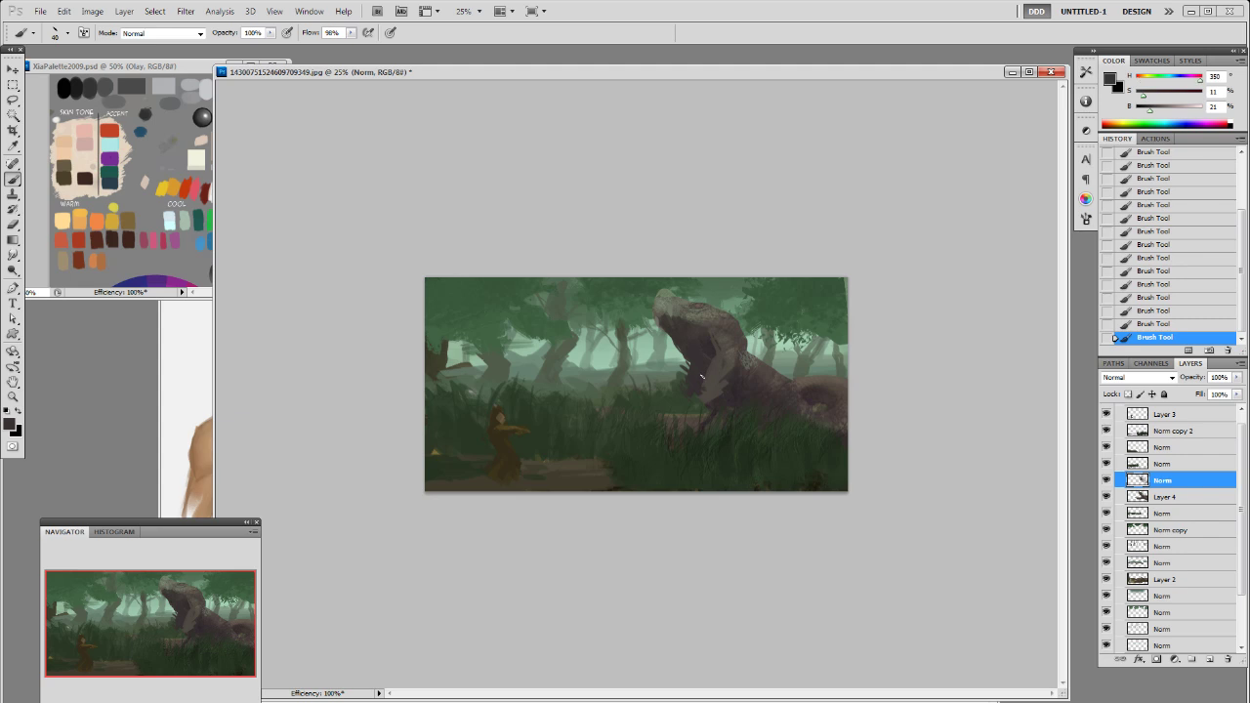
Step: Build up the snake's throat and cheek with lighter greys and darks sampled from its skin
left_click(714, 368, "alt")
left_click(742, 349, "alt")
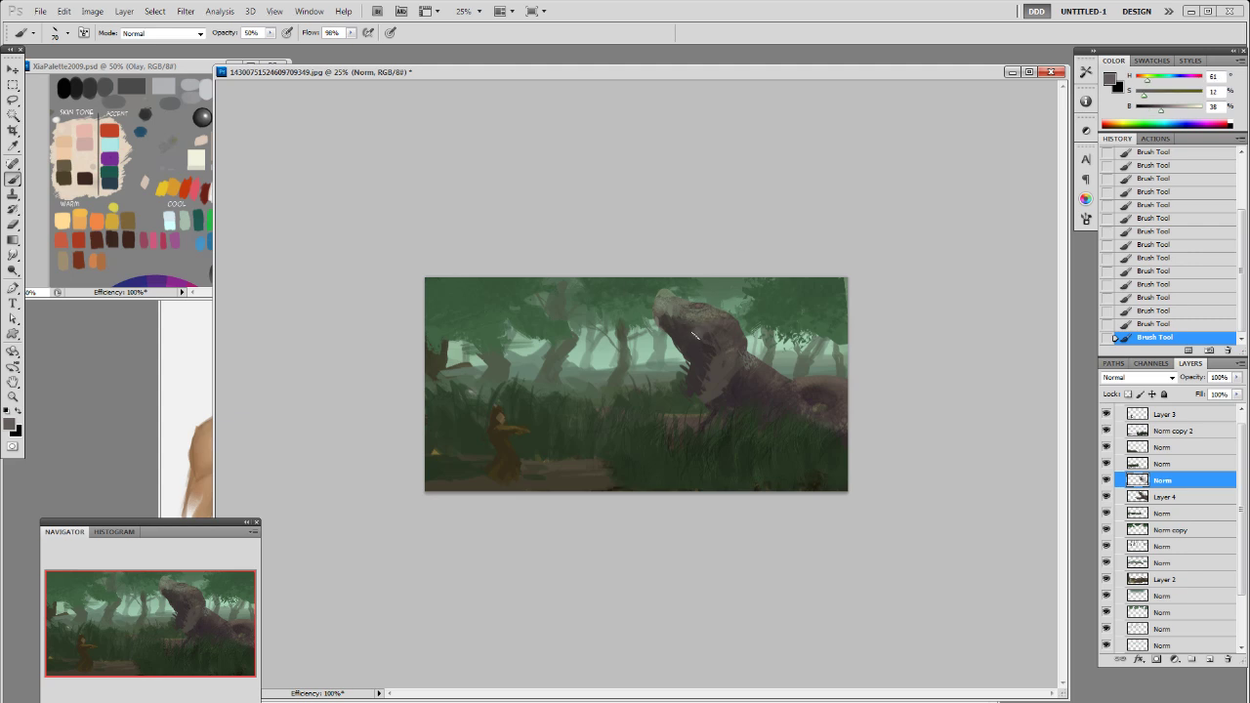
left_click(676, 302, "alt")
left_click(696, 348, "alt")
left_click(701, 345, "alt")
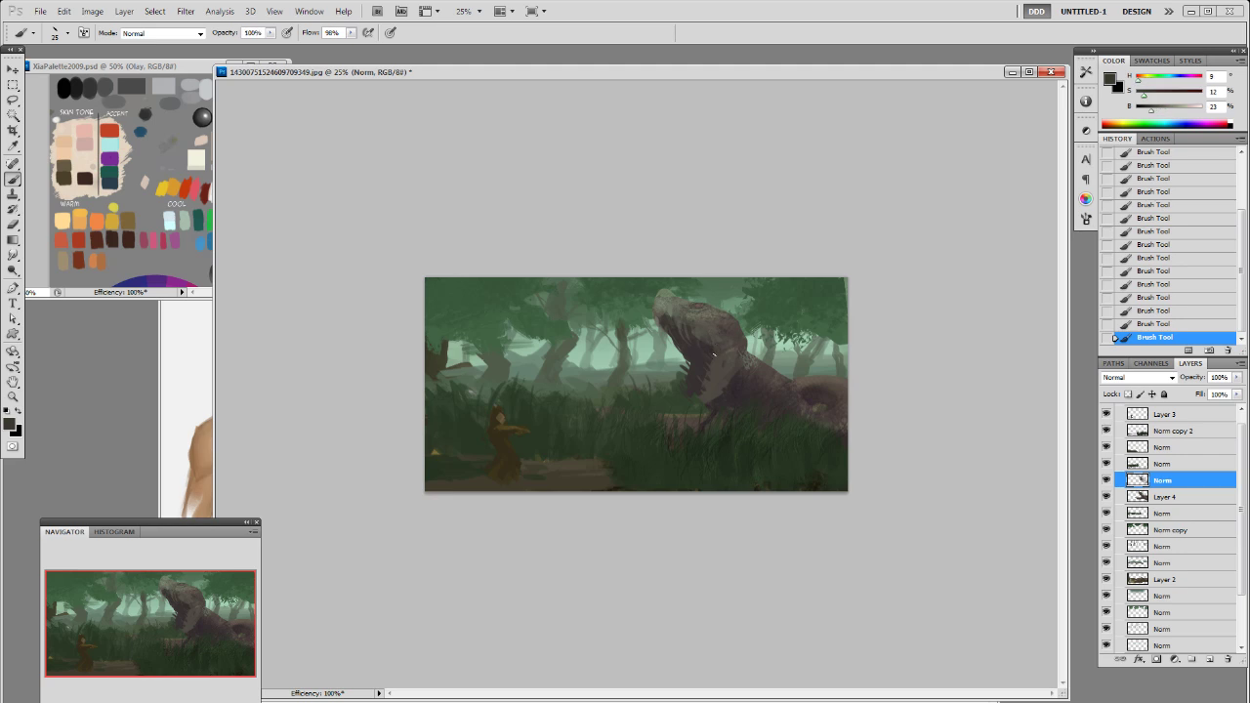
Step: Refine the snake's snout and upper head with tones sampled from the head and surrounding foliage
left_click(707, 316, "alt")
left_click(674, 306, "alt")
left_click(665, 304, "alt")
left_click(665, 305, "alt")
left_click(661, 305, "alt")
Step: Erase along the top of the snake's snout and head on Layer 4 to reshape its silhouette
key("e")
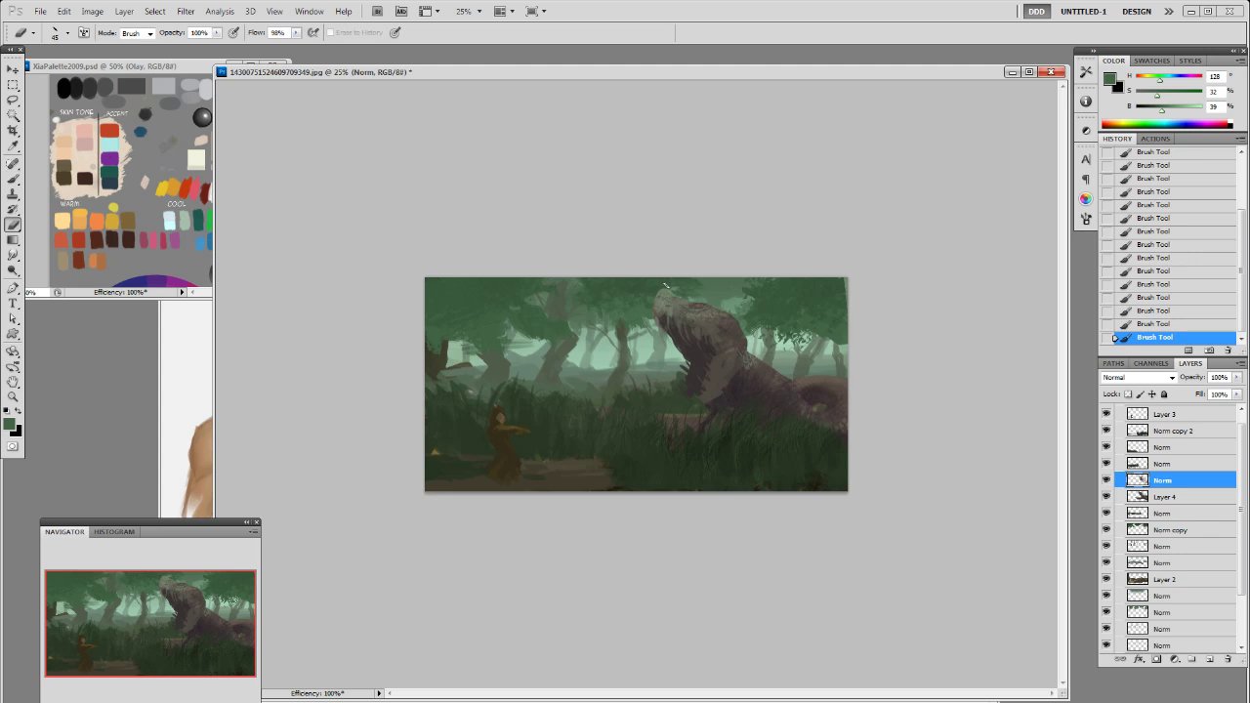
key("alt+bracketleft")
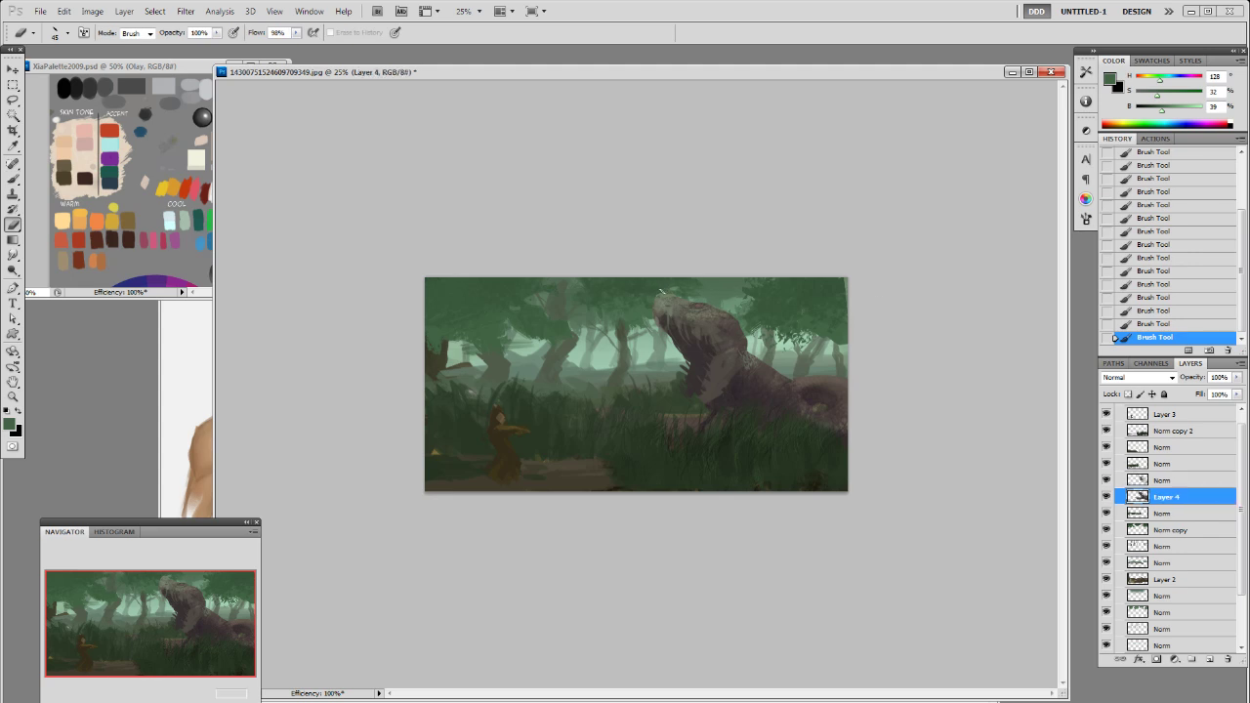
left_click_drag(659, 294, 667, 296)
left_click_drag(668, 295, 714, 307)
left_click_drag(716, 308, 723, 313)
mouse_move(725, 314)
left_mouse_down()
mouse_move(745, 335)
mouse_move(747, 313)
left_mouse_up()
Step: Paint a pointed horn at the back of the snake's head using a different brush and sampled skin tones
key("b")
left_click(731, 323, "alt")
right_click(740, 324)
left_click(818, 409)
left_click_drag(738, 318, 746, 315)
left_click(735, 320, "alt")
left_click_drag(733, 321, 752, 342)
Step: Paint spikes down the back of the snake's neck with sampled grey-browns
left_click(734, 330, "alt")
left_click_drag(742, 339, 752, 367)
left_click(739, 348, "alt")
left_click_drag(746, 364, 756, 375)
left_click(752, 371)
left_click(729, 356, "alt")
Step: Sample a dark throat tone on the shading layer and erase the front edge of the snake's lower neck on Layer 4
left_click(1174, 482)
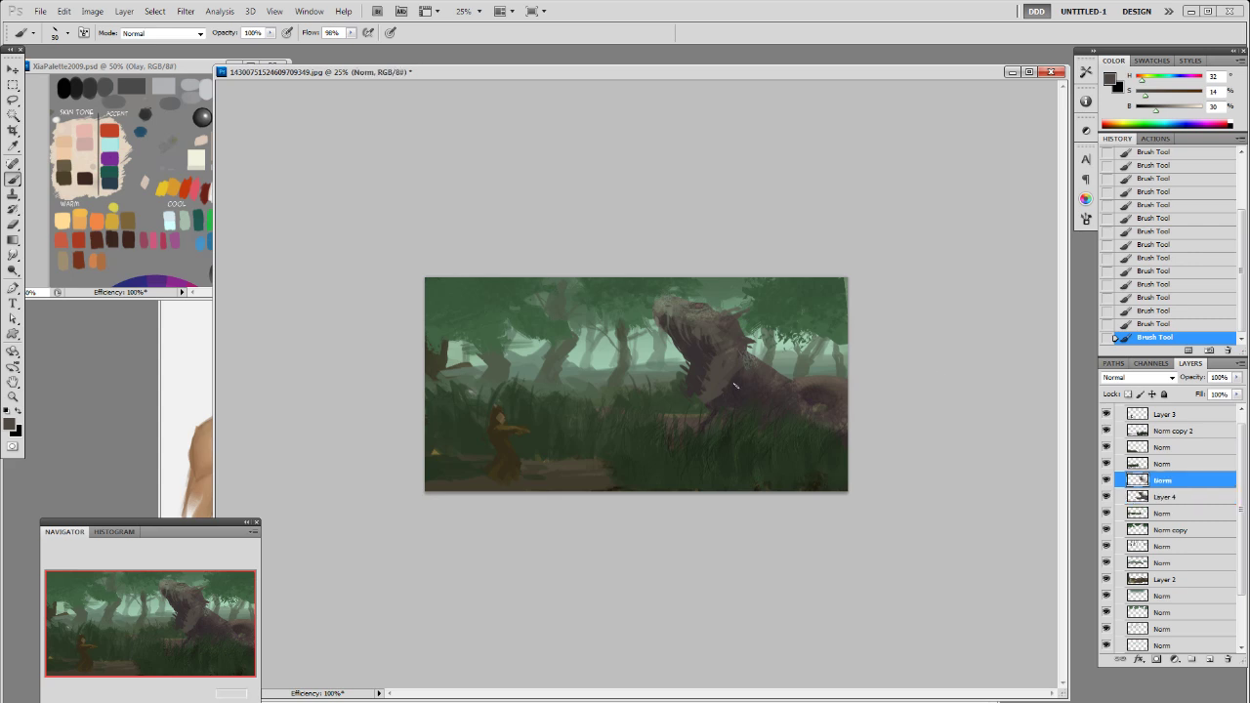
left_click(731, 406, "alt")
left_click(1174, 500)
key("e")
left_click_drag(721, 403, 705, 416)
left_click_drag(710, 415, 703, 424)
left_click_drag(708, 422, 703, 432)
left_click_drag(706, 430, 702, 436)
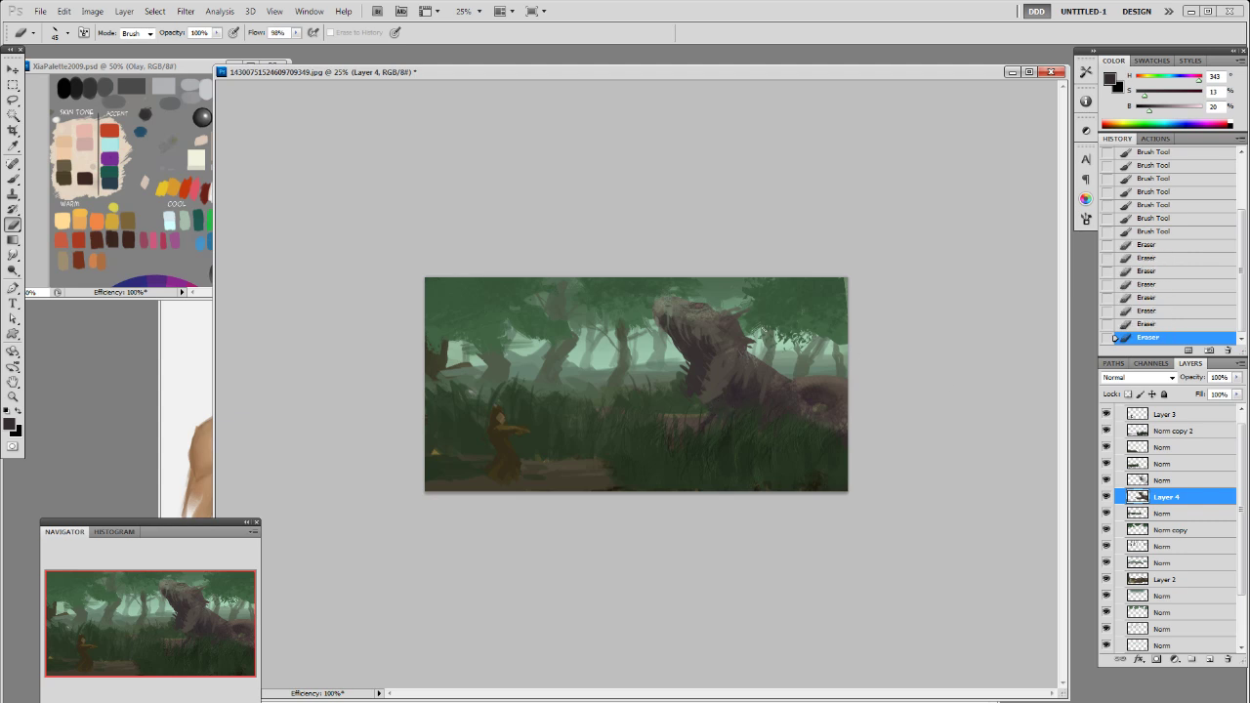
key("b")
left_click(732, 341, "alt")
left_click_drag(695, 315, 711, 322)
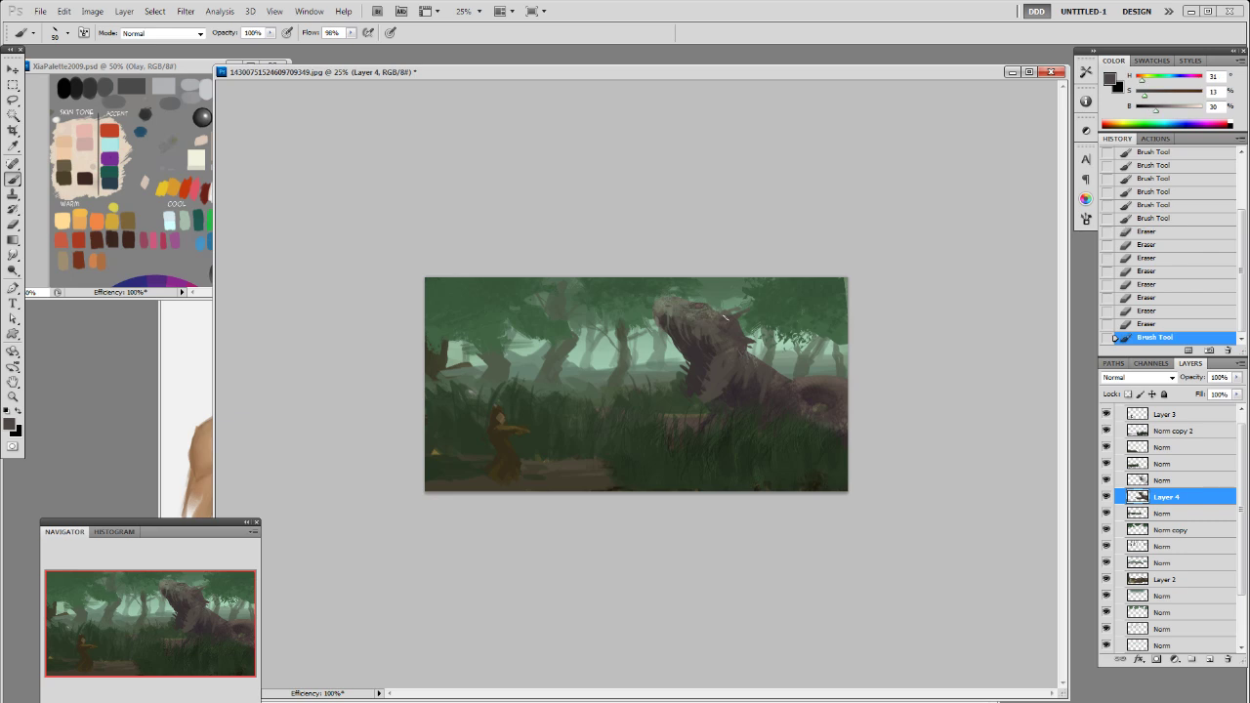
key("ctrl+z")
Step: Add a new layer above the snake's shading layer and paint a brow ridge over its eye
key("alt+bracketright")
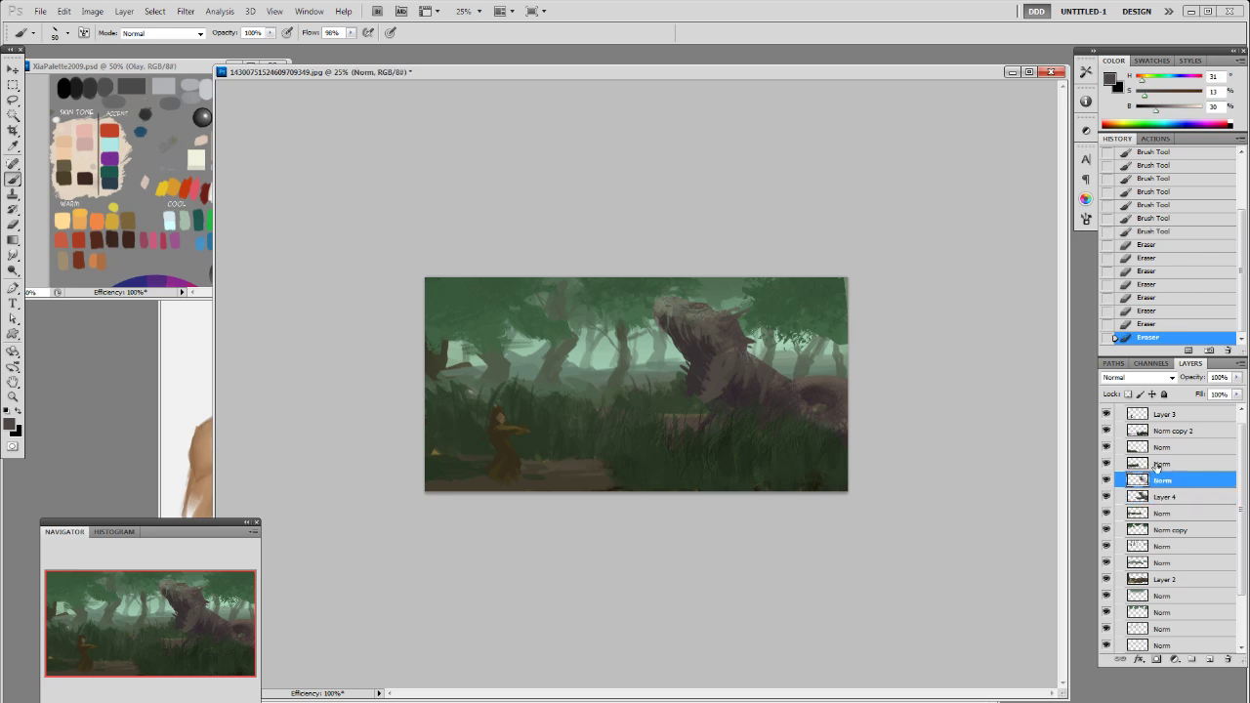
key("ctrl+shift+alt+n")
key("ctrl+z")
left_click_drag(696, 309, 703, 311)
left_click_drag(690, 306, 707, 313)
left_click(699, 306, "alt")
left_click(702, 311, "alt")
Step: Extend the brow ridge toward the back of the head with small dabs of sampled tones
mouse_move(701, 312)
left_mouse_down()
mouse_move(742, 323)
mouse_move(709, 318)
left_mouse_up()
left_click(706, 315, "alt")
left_click(707, 317)
left_click(709, 317)
left_click(710, 316, "alt")
left_click(713, 318)
left_click(721, 319)
left_click(727, 387, "alt")
mouse_move(723, 389)
left_mouse_down()
mouse_move(710, 402)
mouse_move(717, 394)
left_mouse_up()
key("ctrl+z")
Step: Hide and reshow Group 1 to compare the painting with and without its layers
left_click(729, 377, "alt")
left_click_drag(1242, 461, 1243, 449)
left_click(1107, 413)
left_click(1107, 413)
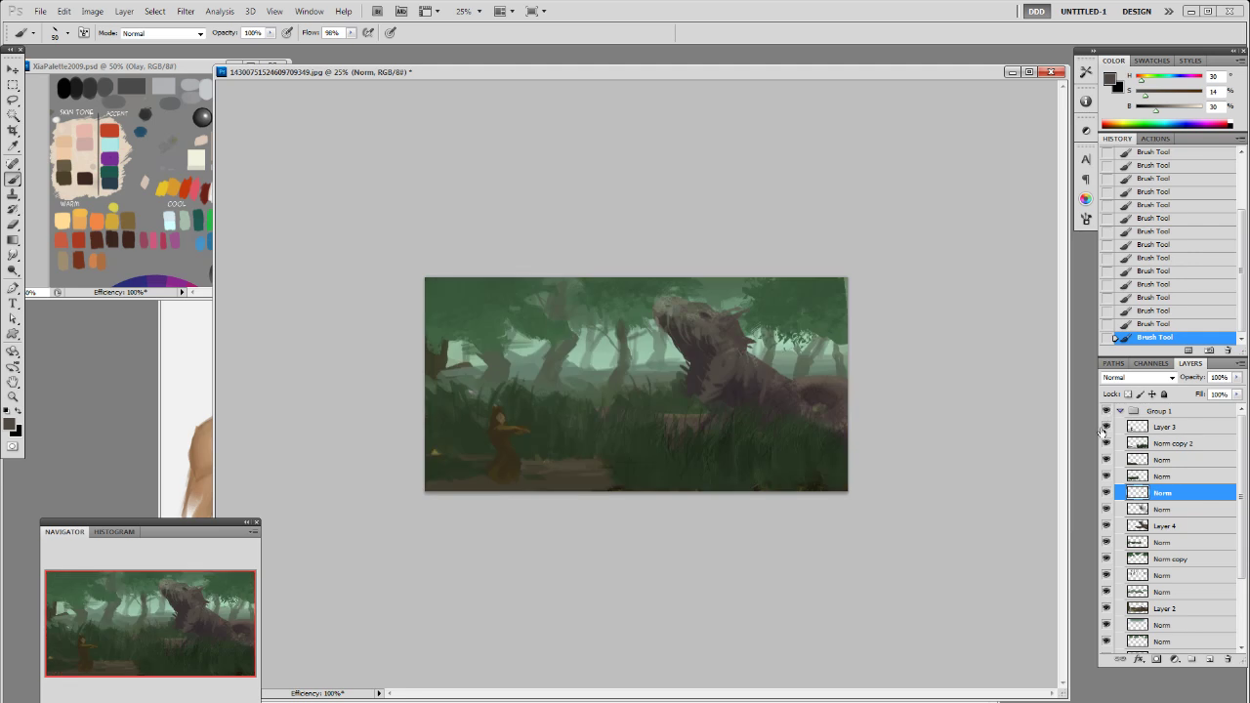
Step: Reshape the snake's snout and upper jaw with strokes of tones sampled from its head, mouth and body
left_click(688, 318, "alt")
left_click(674, 337, "alt")
left_click(818, 377, "alt")
left_click(780, 388, "alt")
left_click(663, 306, "alt")
left_click_drag(700, 308, 689, 315)
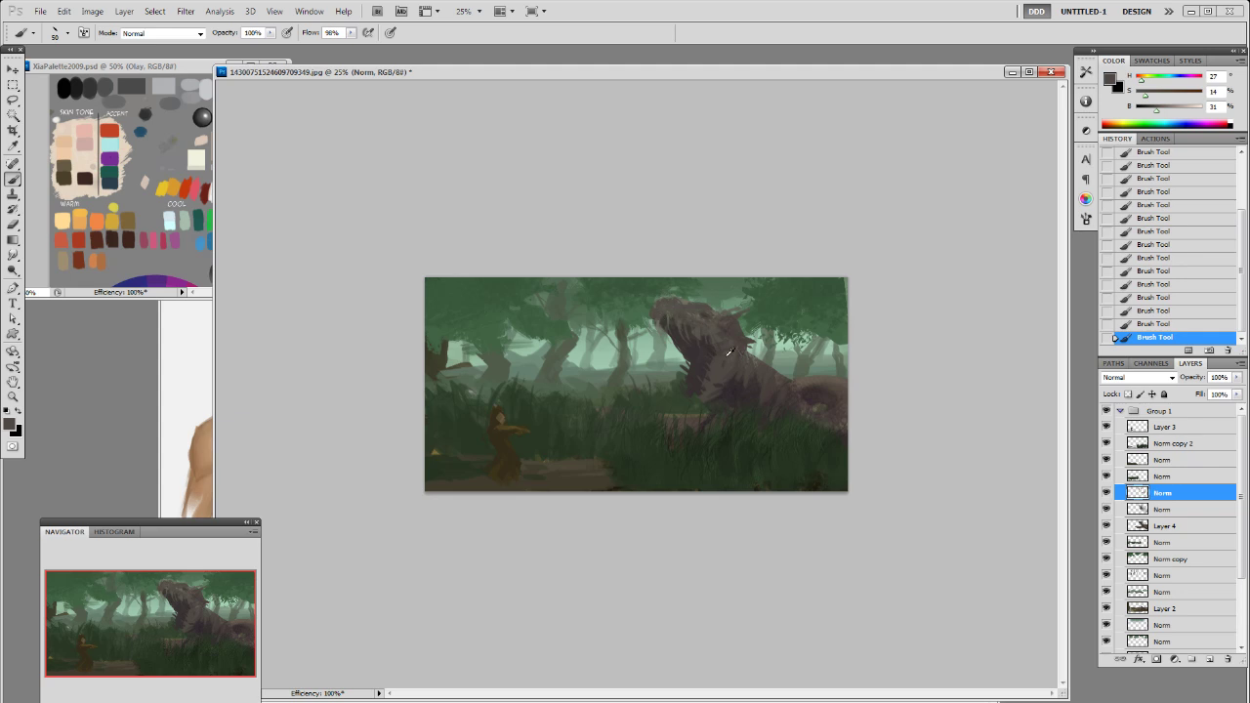
Step: Paint a wide-open lower jaw and fill out the neck with tones sampled from the snake and its surroundings
left_click(664, 315, "alt")
left_click(771, 356, "alt")
left_click(725, 393, "alt")
left_click(758, 401, "alt")
left_click(723, 398, "alt")
left_click(795, 399, "alt")
left_click(723, 392, "alt")
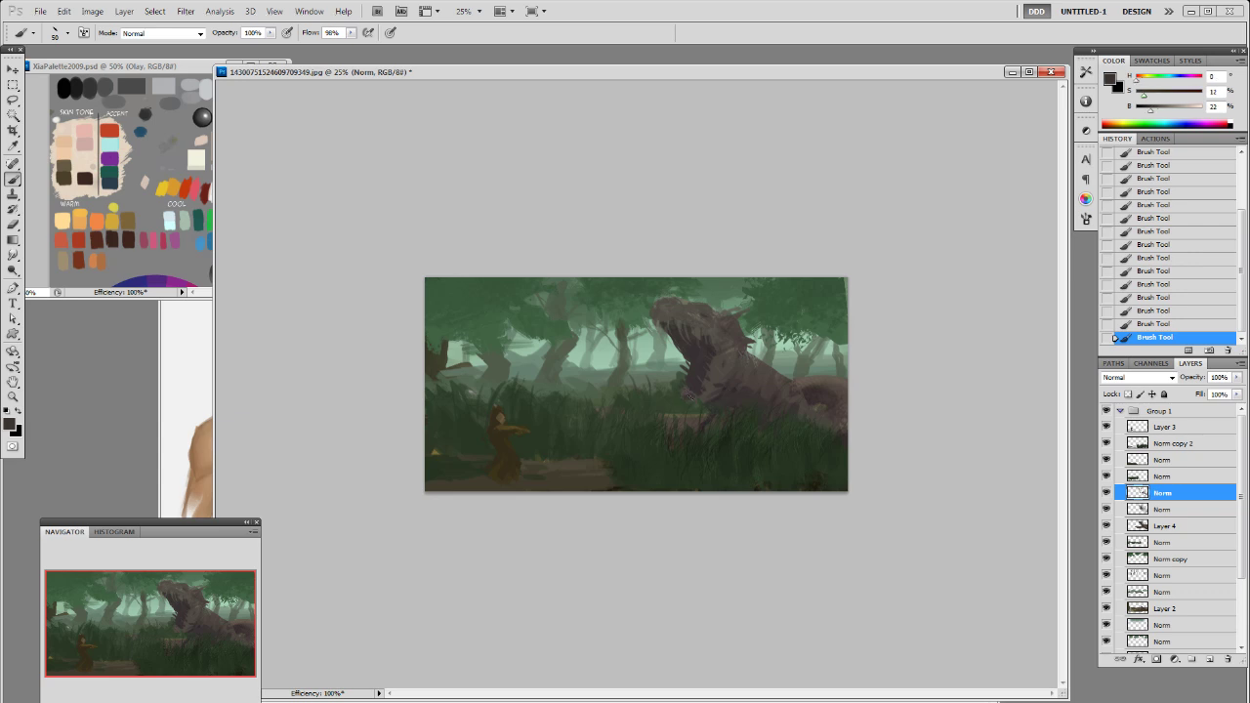
Step: Refine the edges of the lower jaw and throat with sampled foliage and skin tones
left_click(689, 392, "alt")
left_click(698, 371, "alt")
left_click(720, 393, "alt")
left_click(795, 389, "alt")
Step: Choose another brush and extend the snake's body toward the canvas's right edge with sampled skin tones
right_click(795, 389)
double_click(896, 467)
left_click(788, 389, "alt")
left_click(797, 410, "alt")
left_click_drag(799, 413, 841, 425)
left_click(806, 395, "alt")
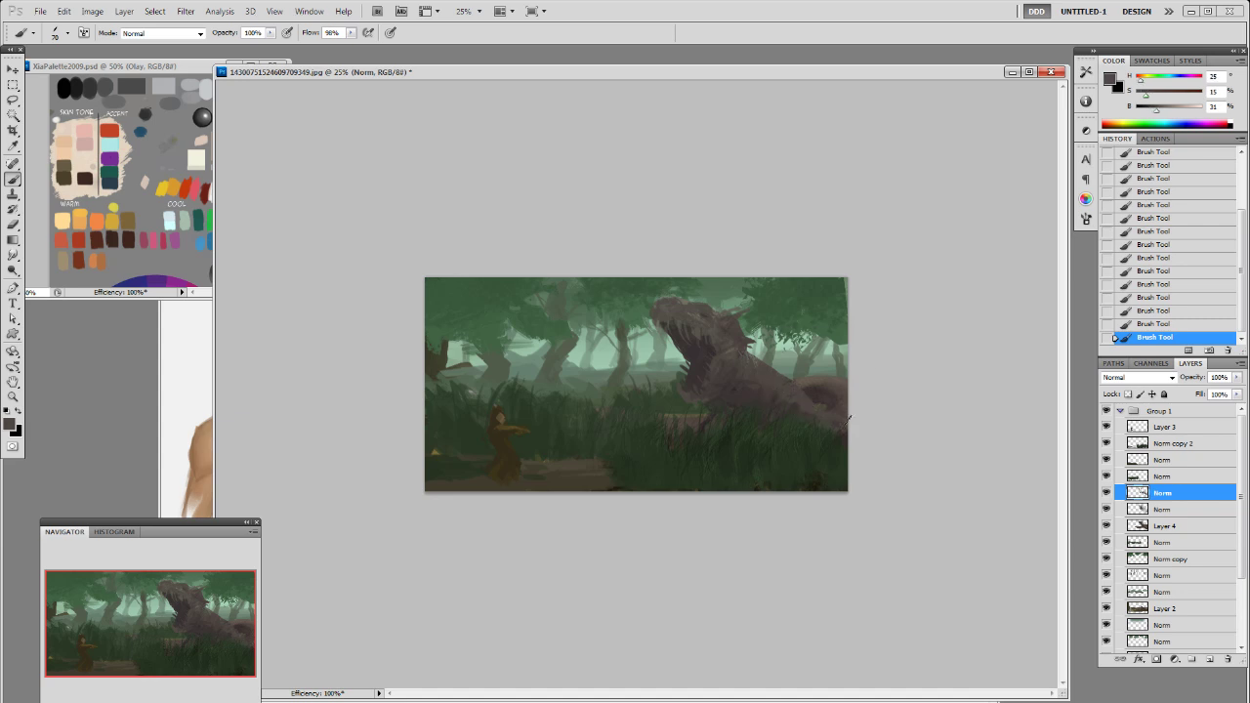
left_click(734, 375, "alt")
Step: Check the new paint layer's visibility and erase the old jaw spikes inside the open mouth on the layer beneath
left_click(1107, 493)
left_click(1107, 493)
key("e")
key("alt+bracketleft")
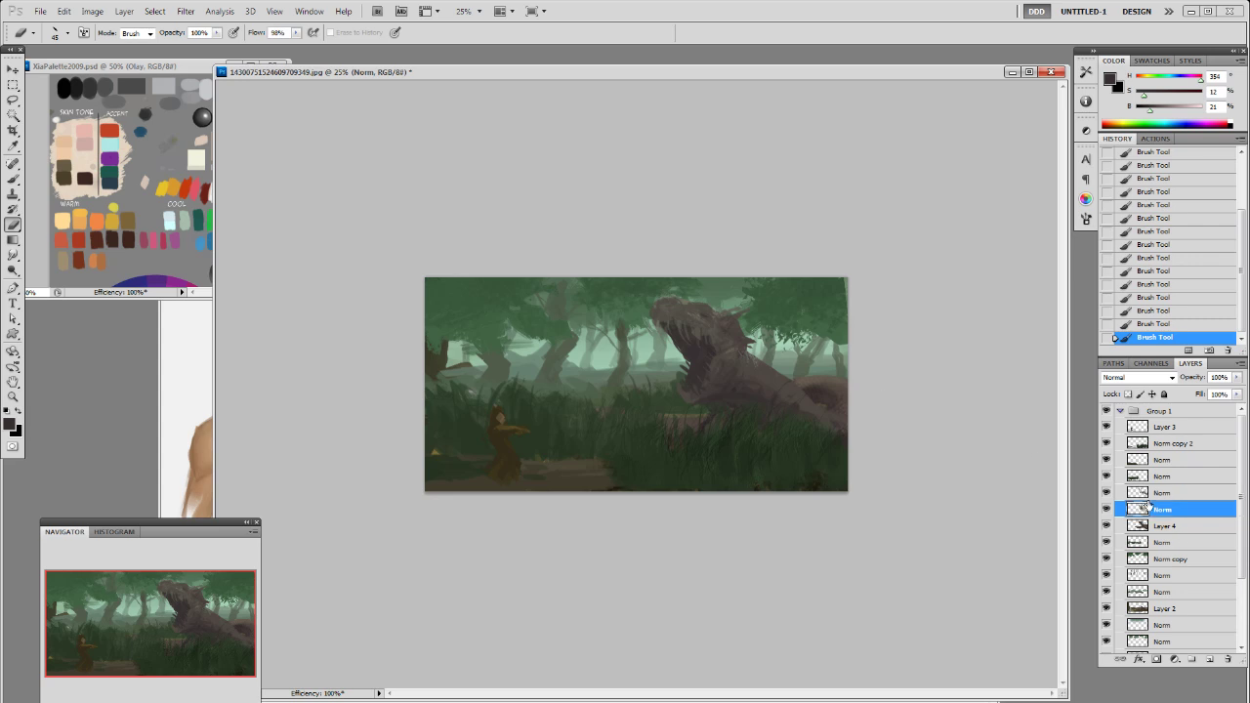
left_click(687, 385)
left_click(691, 370)
left_click(679, 348)
left_click(682, 350)
left_click(685, 354)
left_click(692, 367)
left_click(694, 372)
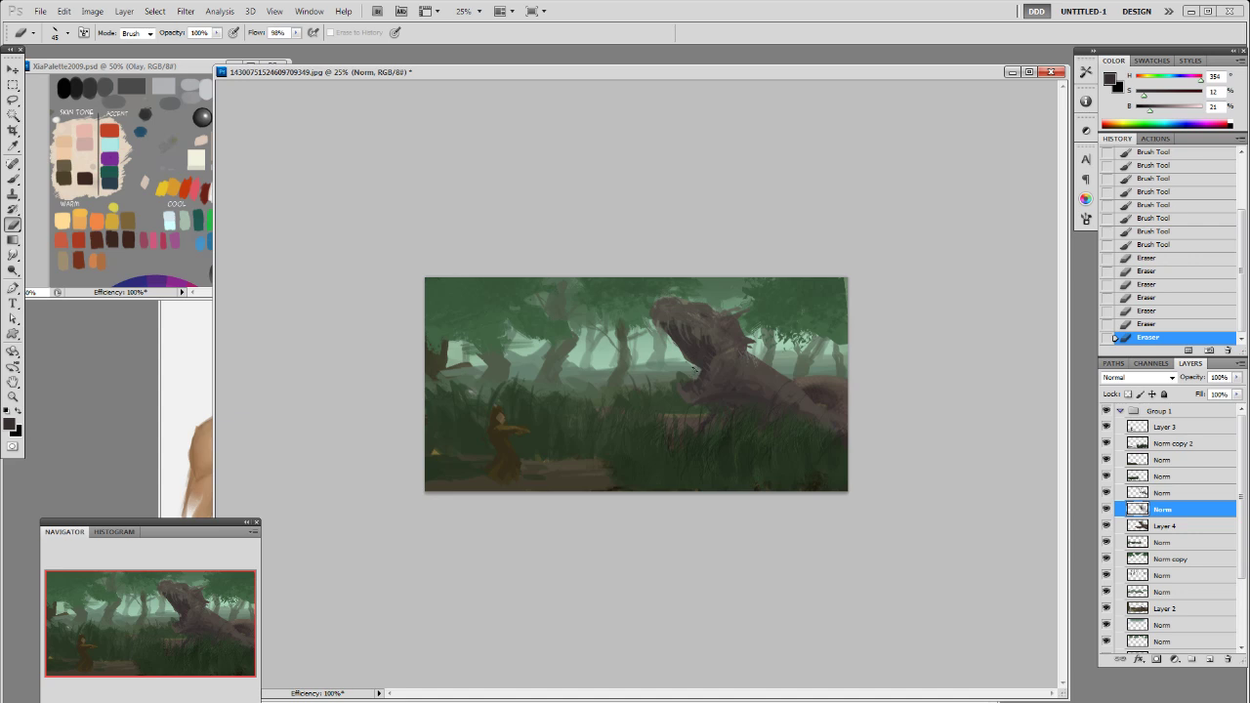
left_click(687, 356)
left_click(690, 361)
Step: Erase the leftover paint inside the open mouth on Layer 4 and return to the upper snake layer with the brush
left_click(1160, 494)
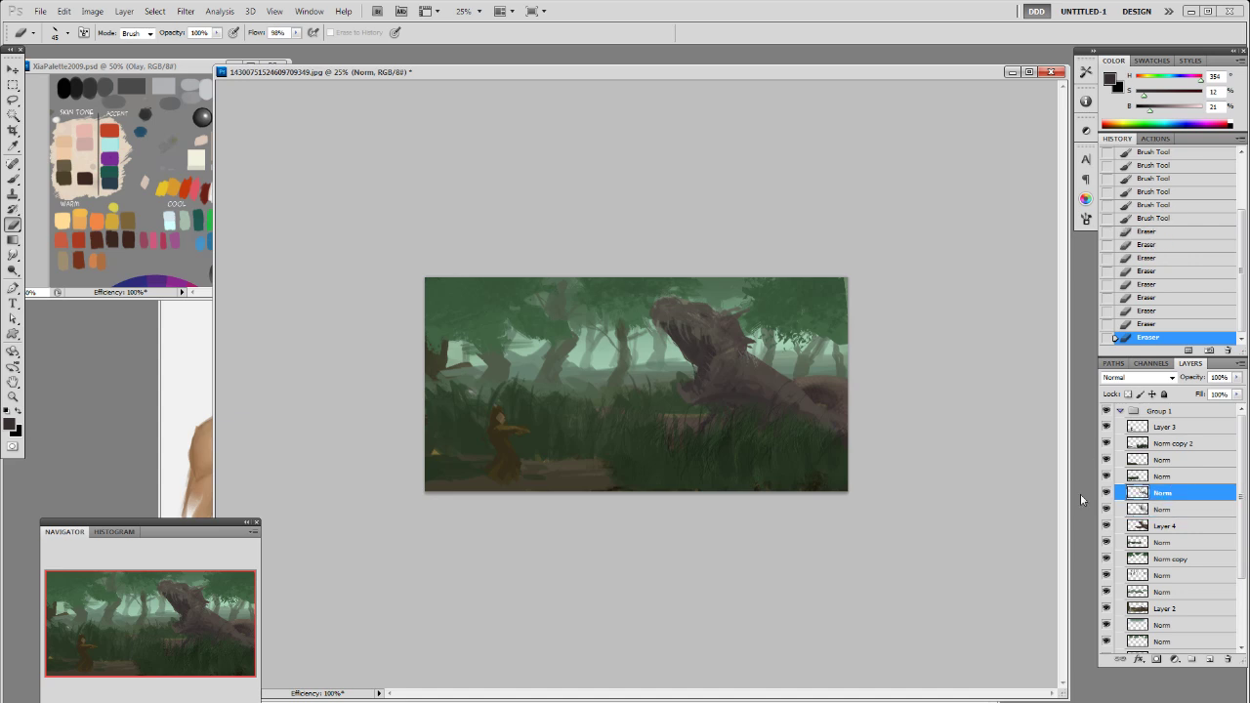
key("b")
left_click(1157, 526)
key("e")
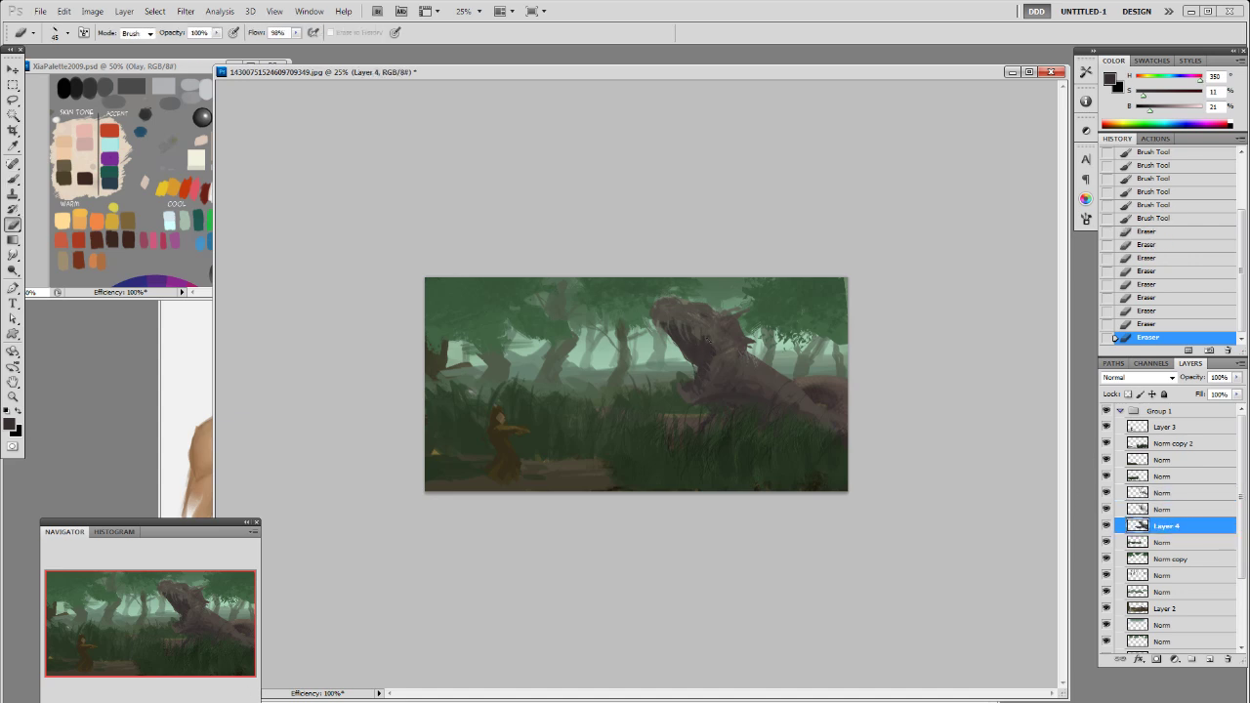
left_click_drag(681, 342, 686, 349)
left_click_drag(683, 345, 691, 359)
left_click_drag(688, 356, 694, 365)
left_click_drag(691, 360, 695, 367)
left_click(1182, 493)
key("b")
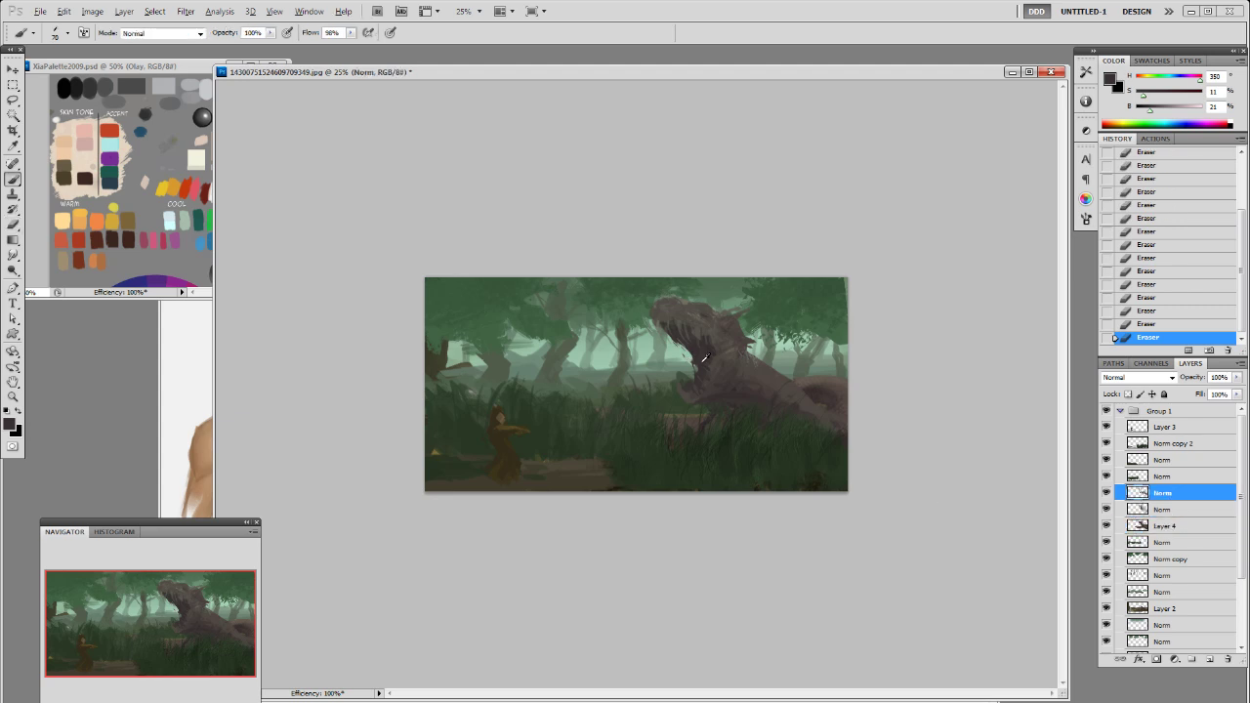
Step: Choose another brush and refine the teeth and inner edge of the beast's open mouth with sampled tones
right_click(706, 358)
left_click(801, 446)
left_click_drag(690, 361, 686, 384)
key("ctrl+z")
left_click(690, 364, "alt")
left_click_drag(681, 377, 686, 385)
left_click_drag(680, 339, 685, 351)
left_click_drag(677, 336, 681, 349)
Step: Shape the beast's upper jaw and the spikes behind its head with sampled skin and background tones
mouse_move(673, 334)
left_mouse_down()
mouse_move(670, 346)
mouse_move(755, 345)
left_mouse_up()
left_click(675, 330, "alt")
left_click_drag(748, 342, 758, 353)
mouse_move(750, 346)
left_mouse_down()
mouse_move(761, 349)
mouse_move(739, 342)
left_mouse_up()
left_click(756, 364, "alt")
left_click_drag(734, 335, 740, 341)
Step: Refine the beast's snout, brow and upper head with repeatedly sampled skin and background tones
left_click(686, 293, "alt")
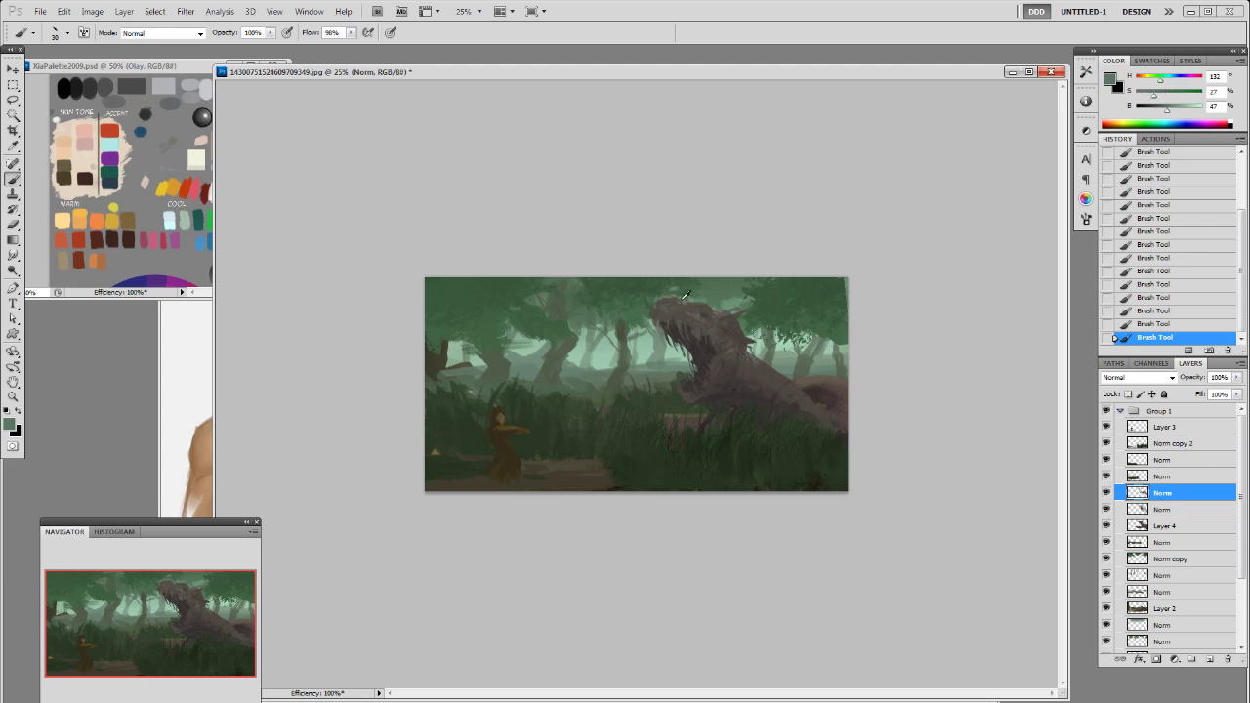
left_click(666, 309, "alt")
left_click(708, 346, "alt")
left_click(712, 309, "alt")
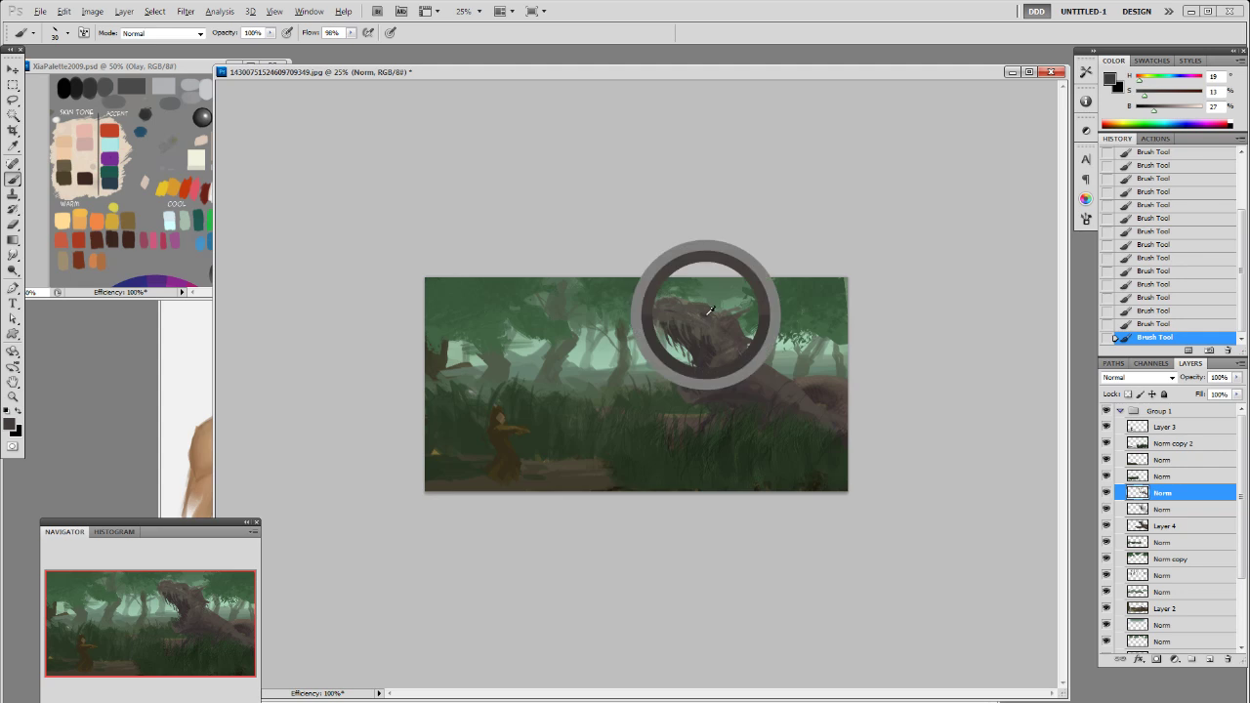
left_click(705, 316, "alt")
left_click(718, 317, "alt")
left_click(723, 321, "alt")
left_click(724, 316, "alt")
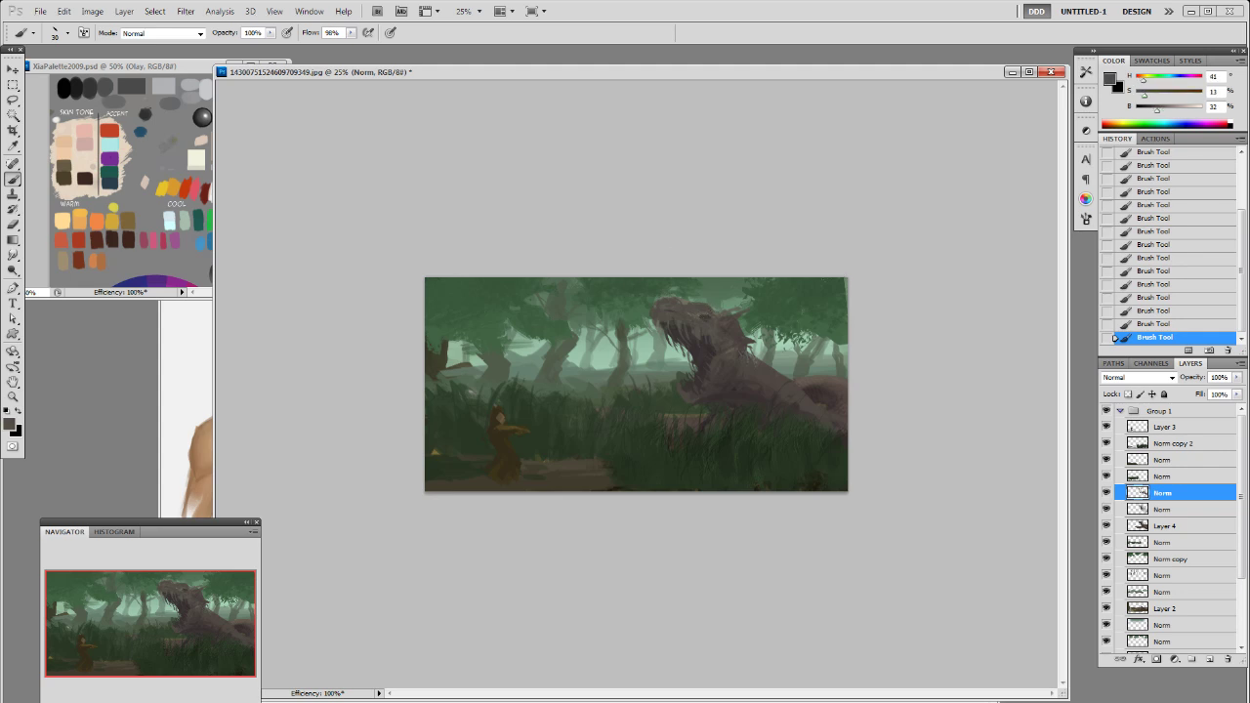
left_click(722, 396, "alt")
Step: Select Layer 3 and erase parts of the robed figure's torso and robe to slim its outline
left_click(1165, 427)
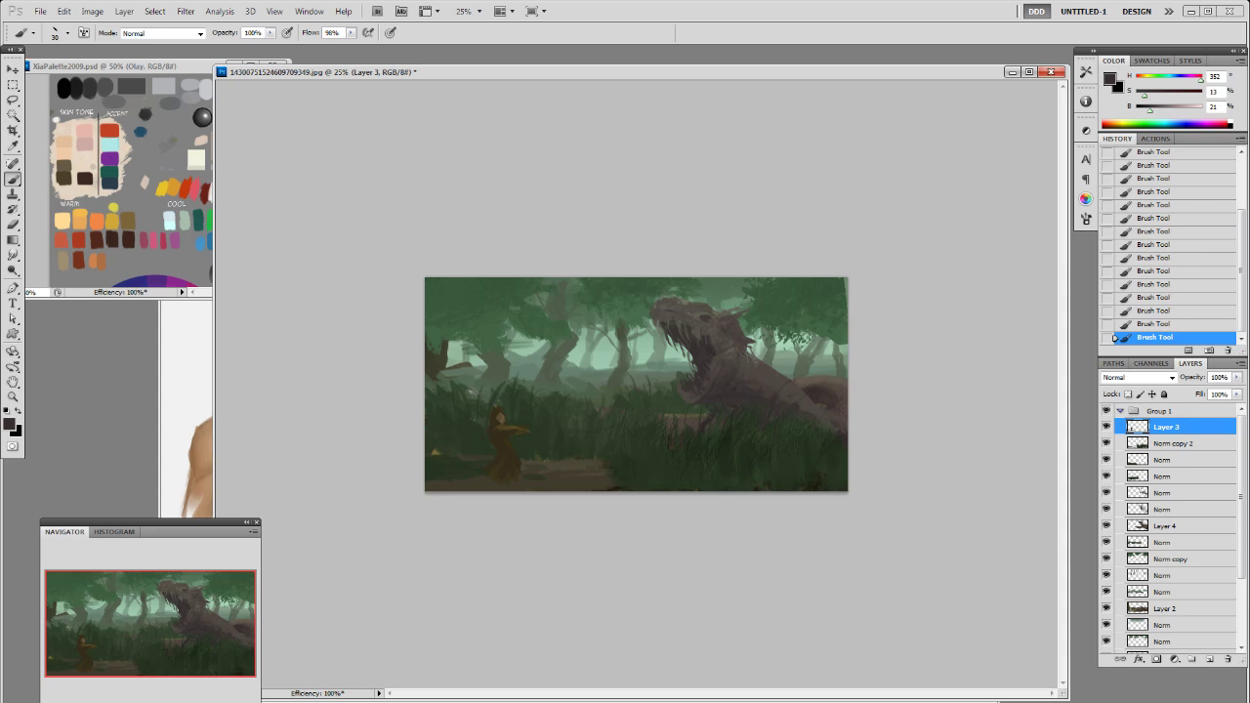
key("e")
mouse_move(492, 446)
left_mouse_down()
mouse_move(492, 406)
mouse_move(528, 477)
left_mouse_up()
left_click_drag(498, 430, 510, 441)
left_click_drag(498, 432, 510, 441)
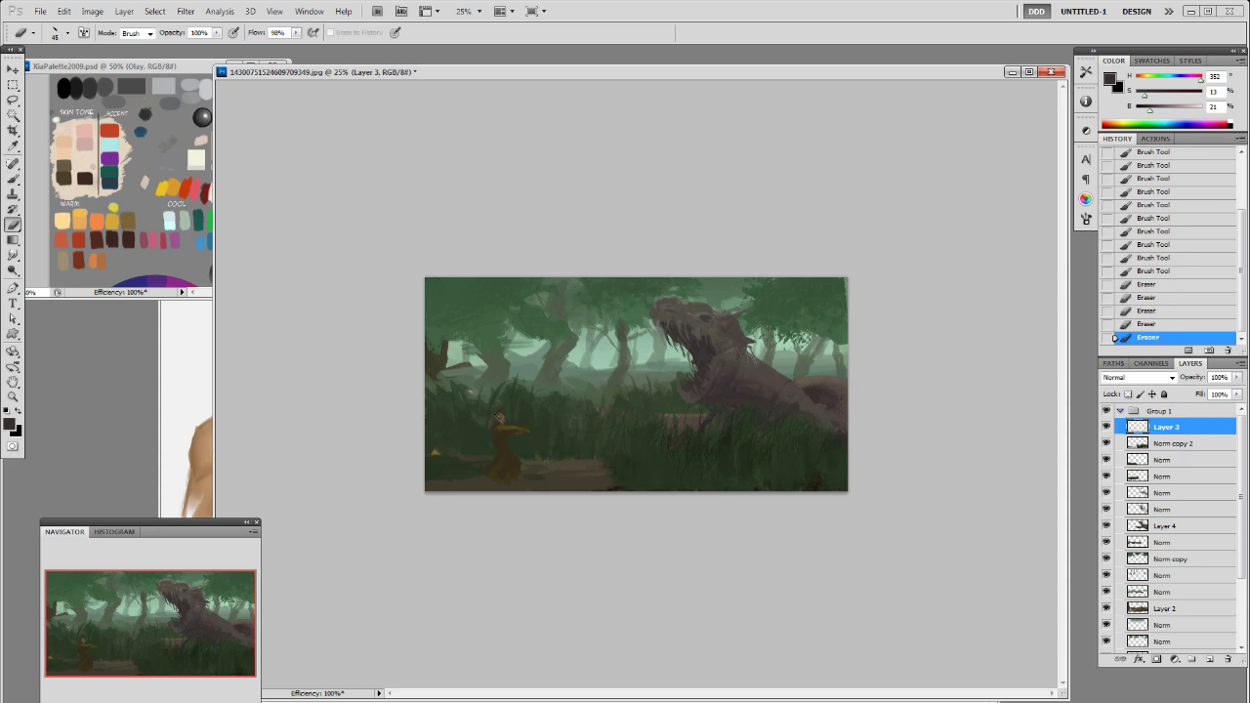
Step: Repaint the robed figure's head with a taller, pointed hat in sampled brown tones
key("b")
left_click(505, 415, "alt")
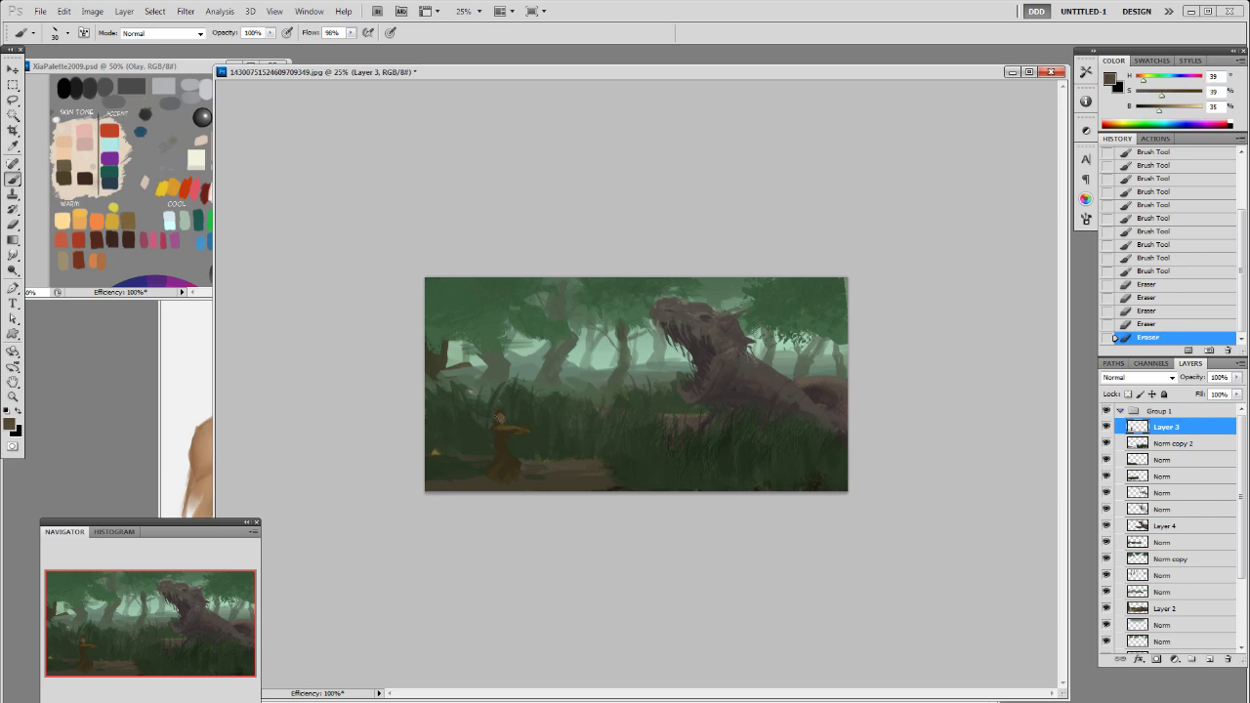
key("ctrl+z")
left_click_drag(497, 410, 501, 418)
left_click_drag(497, 412, 502, 420)
left_click_drag(498, 414, 503, 421)
left_click(508, 428, "alt")
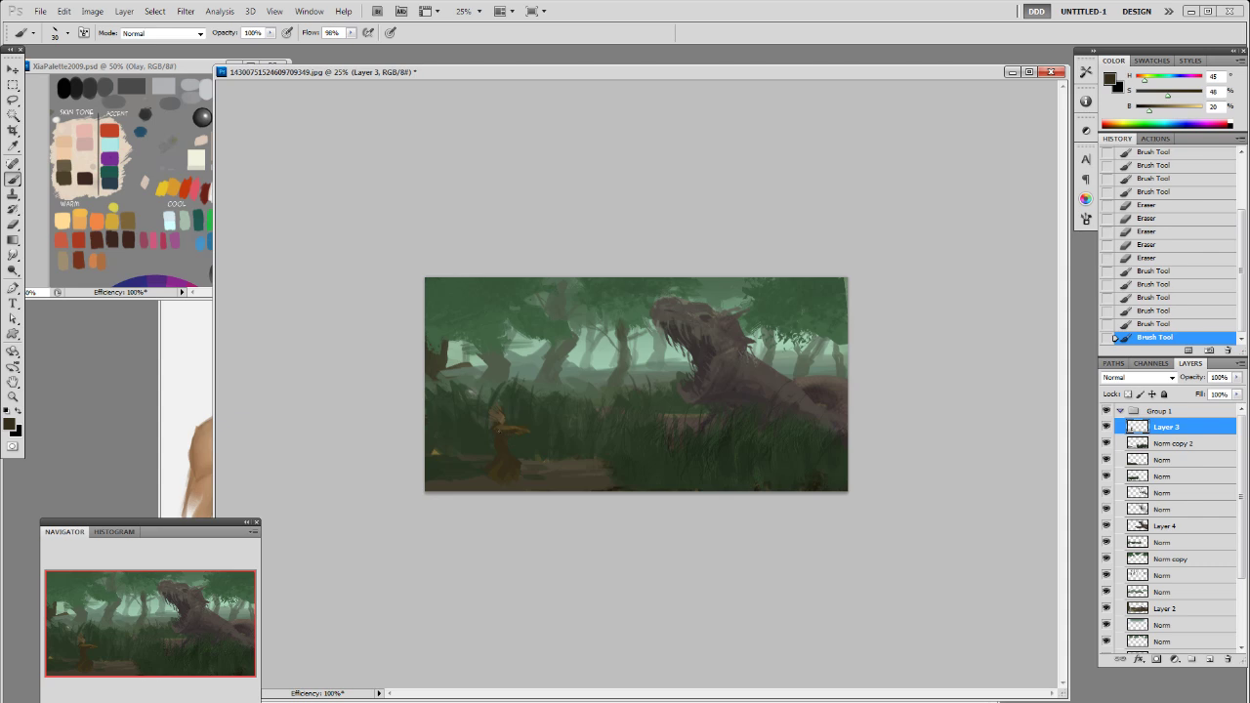
Step: Rework the figure's outstretched arm and chest with sampled robe tones
left_click(509, 429, "alt")
left_click(510, 435, "alt")
mouse_move(514, 433)
left_mouse_down()
mouse_move(529, 433)
mouse_move(502, 420)
mouse_move(524, 430)
left_mouse_up()
left_click(509, 428, "alt")
left_click(506, 419, "alt")
key("ctrl+z")
left_click(505, 418, "alt")
left_click(510, 429, "alt")
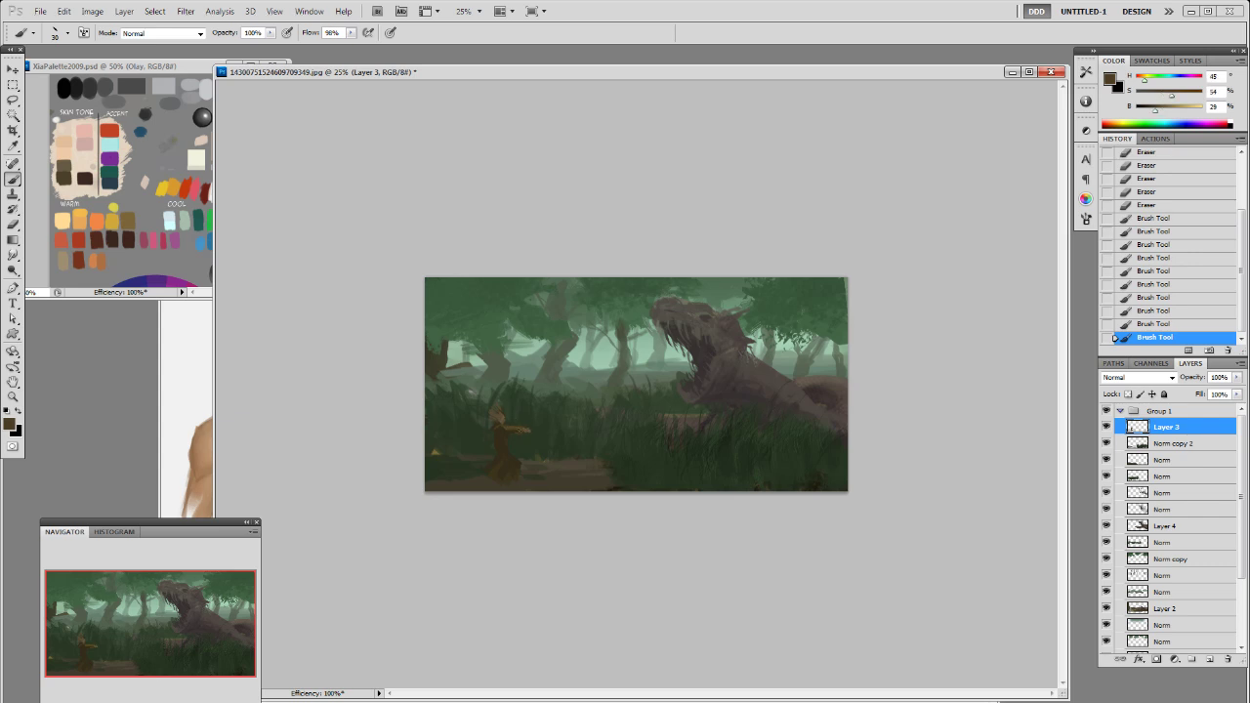
Step: Add dabs of sampled brown to the figure's back elbow and front shoulder
left_click(489, 437)
left_click(497, 438)
left_click(496, 438)
left_click(510, 426, "alt")
left_click(510, 426)
left_click(511, 422, "alt")
left_click(511, 422)
left_click(504, 427, "alt")
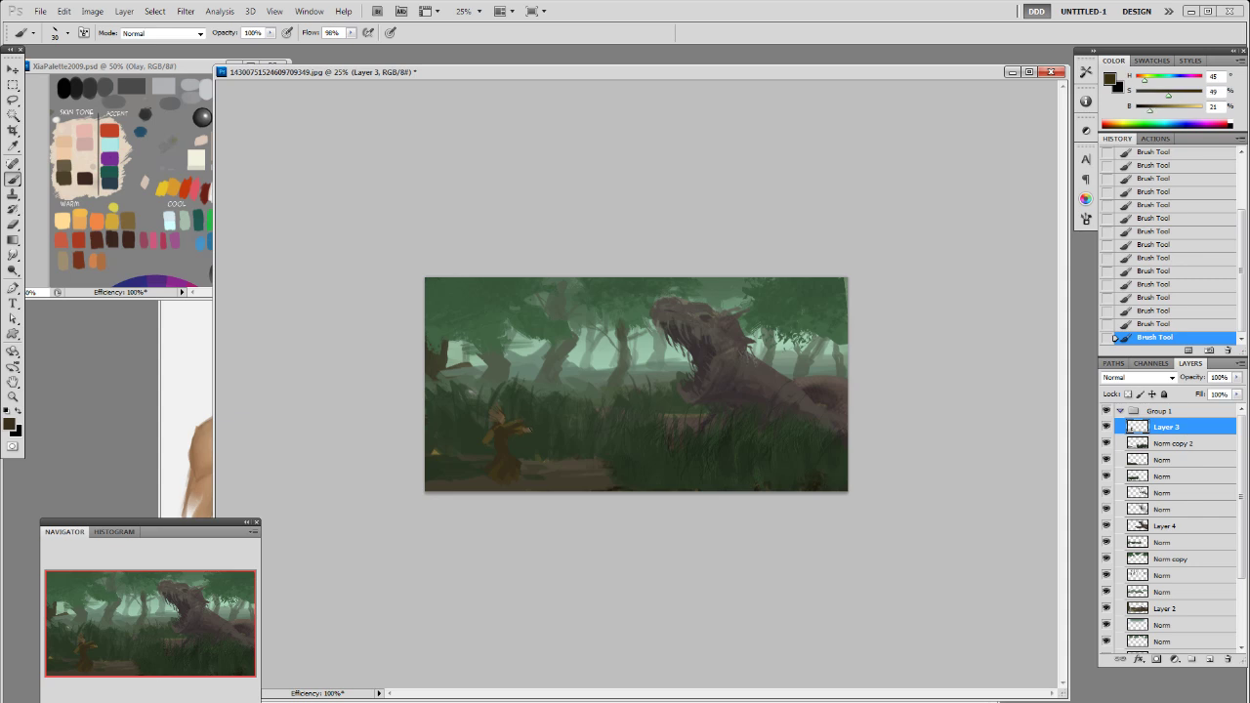
Step: Erase the end of the figure's front sleeve and touch up the chest with a sampled tone
key("e")
left_click(524, 430)
key("b")
left_click(509, 439, "alt")
left_click(509, 437)
left_click(509, 433)
left_click(510, 428)
Step: Paint the figure's waist, back arm and face with sampled robe and skin tones
left_click_drag(502, 446, 505, 457)
mouse_move(505, 450)
left_mouse_down()
mouse_move(506, 467)
mouse_move(501, 449)
left_mouse_up()
left_click(504, 459, "alt")
left_click(493, 461, "alt")
mouse_move(499, 450)
left_mouse_down()
mouse_move(508, 411)
mouse_move(487, 441)
left_mouse_up()
left_click(502, 417, "alt")
left_click(502, 420)
left_click(501, 437)
Step: Trim the figure's upper body with the eraser and paint its front arm raised toward the beast
key("e")
left_click_drag(515, 419, 500, 437)
key("b")
left_click(489, 432, "alt")
left_click_drag(496, 432, 504, 428)
left_click(498, 436, "alt")
left_click(502, 426, "alt")
mouse_move(500, 420)
left_mouse_down()
mouse_move(619, 374)
mouse_move(532, 417)
left_mouse_up()
Step: Touch up the figure's face and paint the front side of its robe below the raised arm
left_click(505, 416, "alt")
left_click(504, 417)
left_click(506, 416)
mouse_move(528, 419)
left_mouse_down()
mouse_move(506, 445)
mouse_move(512, 465)
left_mouse_up()
left_click(505, 439, "alt")
left_click(505, 451, "alt")
left_click(499, 474, "alt")
left_click(510, 457, "alt")
Step: Erase stray paint at the figure's waist and retouch its shoulder and face with sampled tones
key("e")
left_click(500, 447)
left_click(499, 447)
left_click(499, 446)
key("b")
left_click(498, 427, "alt")
left_click(499, 427)
left_click(502, 432, "alt")
left_click(510, 420)
left_click(509, 419)
left_click(505, 412, "alt")
Step: Brighten the figure's raised hand, torso and back sleeve with the Dodge tool
key("o")
left_click(532, 422)
left_click(534, 423)
left_click(535, 424)
left_click(505, 436)
left_click(494, 439)
left_click(496, 436)
left_click(498, 426)
Step: Choose another brush for the Dodge tool and brighten the figure's hat and lower robe
right_click(600, 409)
left_click(700, 485)
left_click(635, 433)
key("bracketright")
left_click(497, 415)
key("ctrl+z")
left_click(496, 415)
left_click(502, 467)
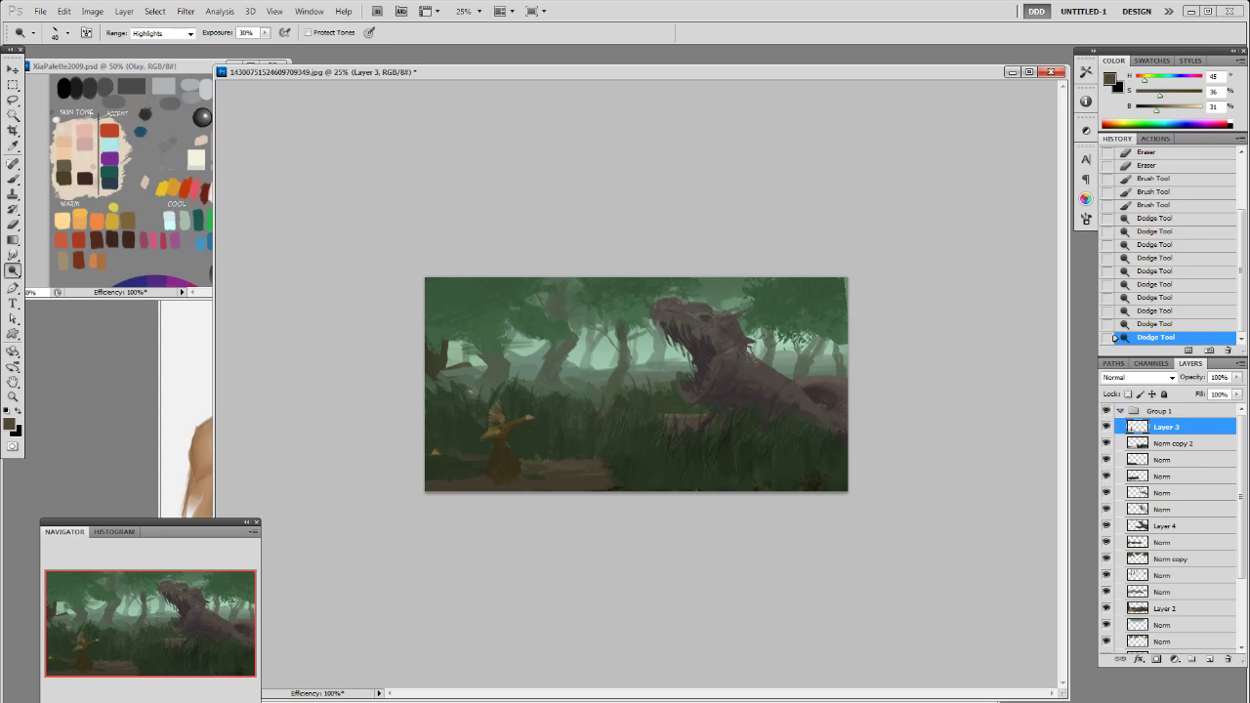
left_click(512, 455)
key("bracketright")
left_click(509, 462)
left_click(502, 469)
Step: Choose a finer paint brush and add fold details to the robe just below the figure's waist
key("b")
right_click(499, 454)
left_click(602, 534)
left_click(498, 451)
left_click(499, 454, "alt")
left_click(499, 453)
left_click(503, 457)
left_click(504, 459)
Step: Continue the robe's folds down to the hem with sampled light and dark browns
left_click(497, 453, "alt")
left_click(502, 457)
left_click(505, 460)
left_click(507, 457, "alt")
left_click(507, 458)
left_click(507, 458, "alt")
left_click(508, 463)
key("ctrl+z")
left_click(515, 475)
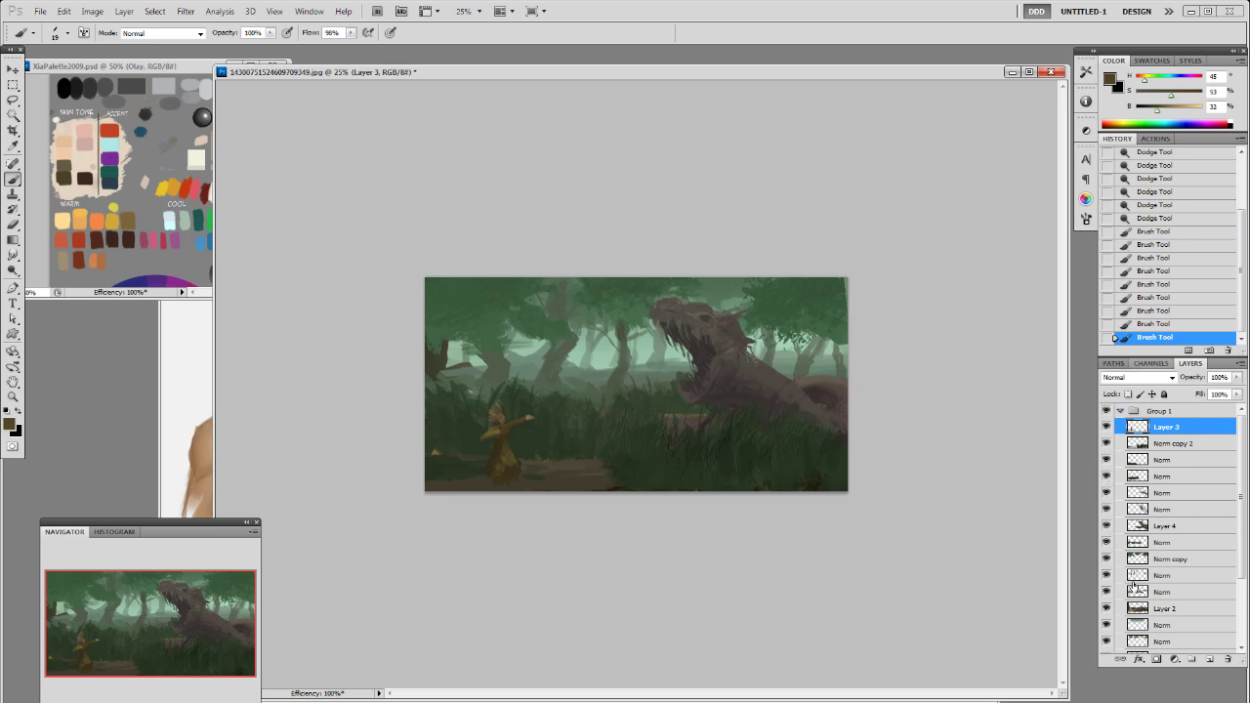
Step: Add an Overlay layer named Olay, sample the pale background mist, and set up a much larger brush
key("F3")
left_click(648, 348, "alt")
right_click(660, 402)
left_click(758, 487)
left_click(768, 379)
key("bracketright")
key("bracketright")
key("bracketright")
key("bracketright")
key("bracketright")
key("bracketright")
key("bracketright")
key("bracketright")
Step: Move the Olay layer below Layer 3 and brighten the foreground path with a desaturated light grey
mouse_move(500, 480)
left_mouse_down()
mouse_move(603, 476)
mouse_move(590, 478)
left_mouse_up()
key("ctrl+z")
key("ctrl+z")
left_click_drag(1152, 98, 1134, 101)
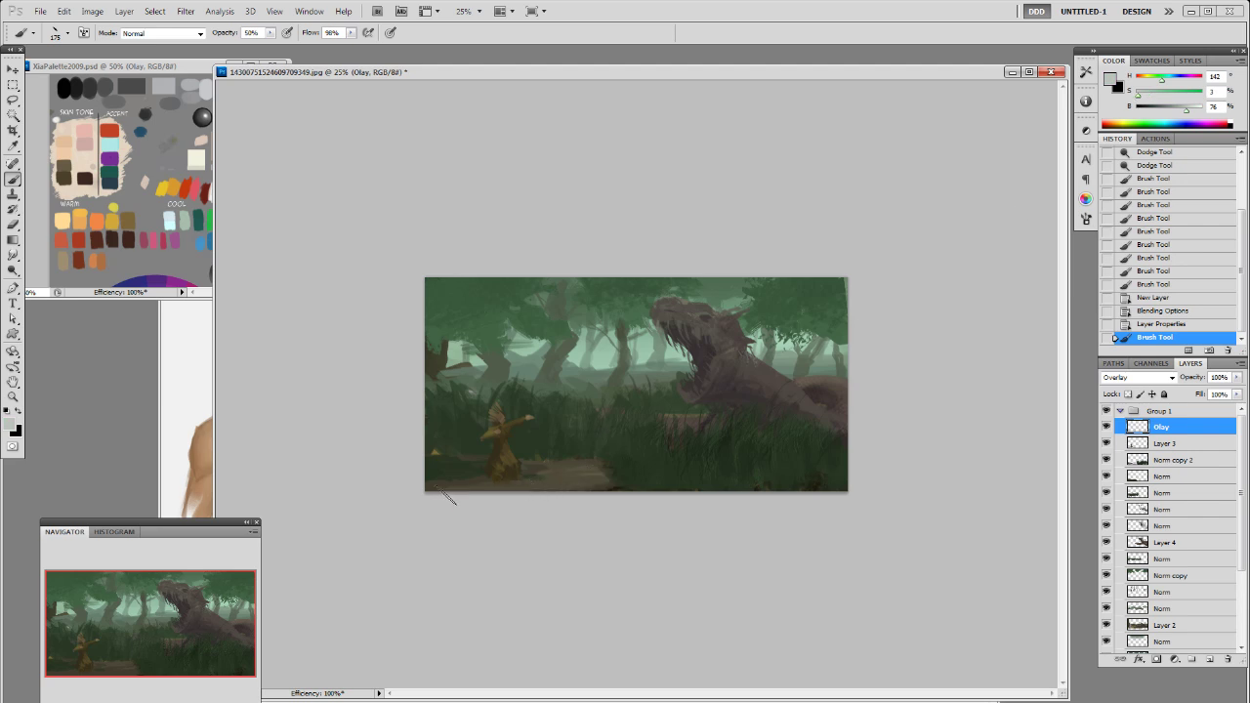
key("ctrl+bracketleft")
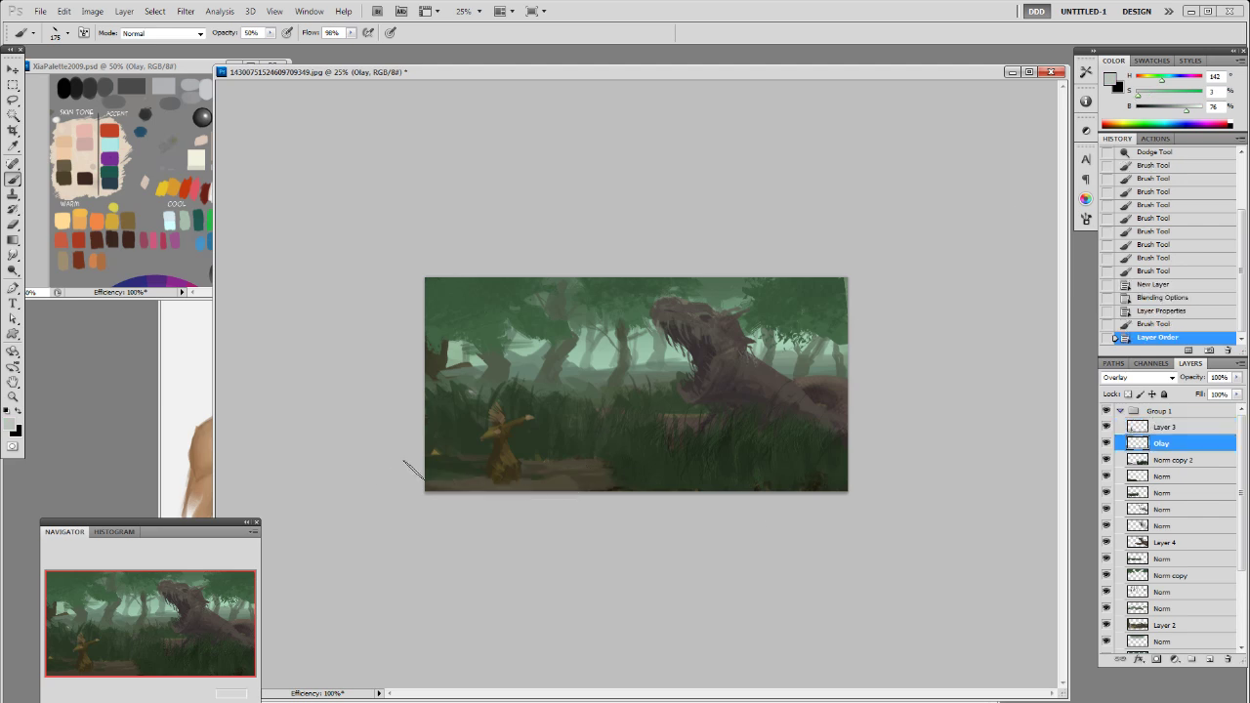
left_click_drag(555, 497, 505, 502)
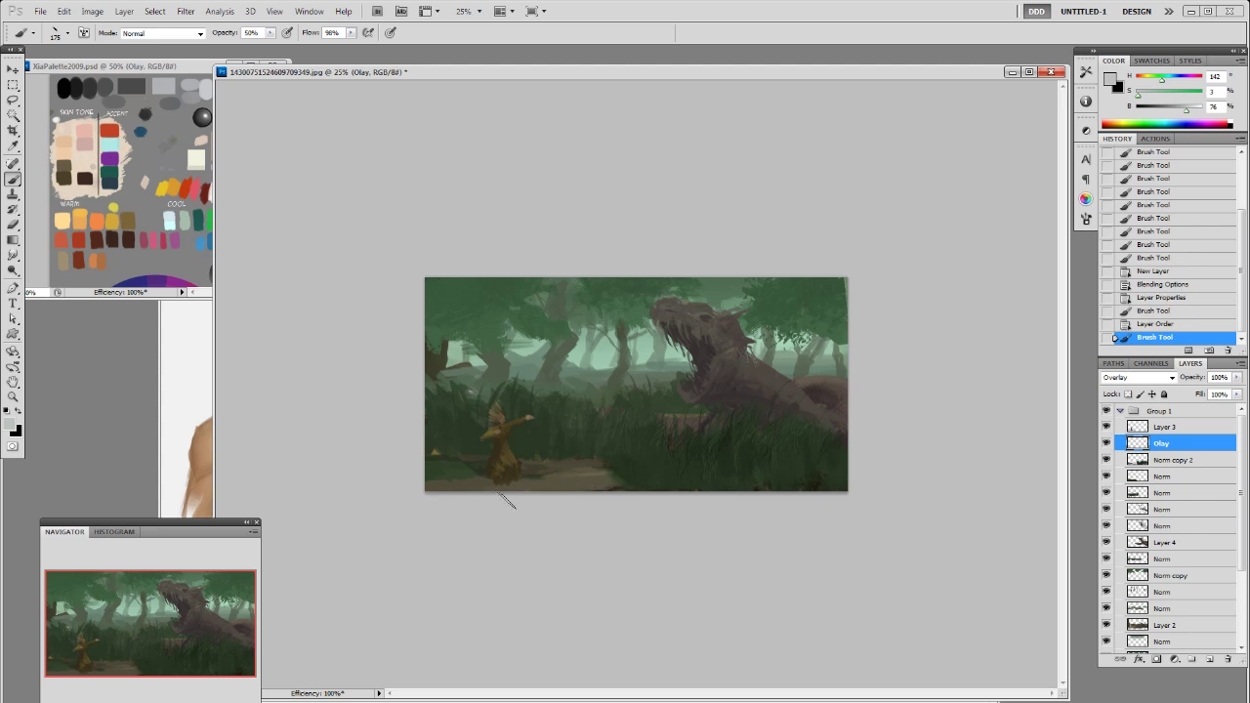
Step: Raise the light grey's brightness to 88 and brighten the path around the robed figure on the Olay layer
left_click_drag(1188, 111, 1195, 110)
left_click_drag(584, 492, 426, 492)
mouse_move(521, 480)
left_mouse_down()
mouse_move(626, 478)
mouse_move(530, 463)
left_mouse_up()
left_click_drag(526, 466, 564, 467)
left_click_drag(475, 474, 438, 476)
mouse_move(467, 478)
left_mouse_down()
mouse_move(431, 477)
mouse_move(524, 466)
left_mouse_up()
Step: Erase excess light along the foreground path at 50% opacity on the Olay layer
key("e")
mouse_move(524, 474)
left_mouse_down()
mouse_move(591, 477)
mouse_move(543, 477)
mouse_move(566, 463)
left_mouse_up()
key("5")
left_click_drag(563, 467, 598, 471)
mouse_move(615, 485)
left_mouse_down()
mouse_move(405, 502)
mouse_move(419, 492)
left_mouse_up()
key("b")
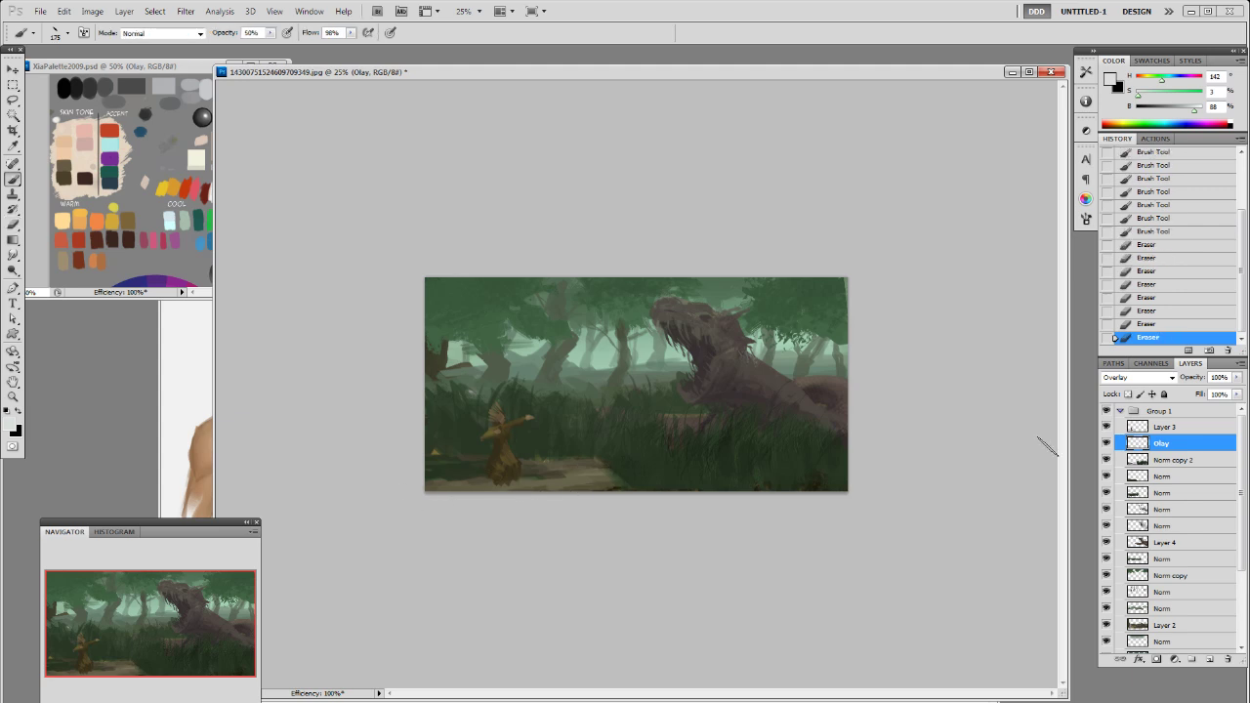
Step: Move the Olay layer above Layer 3 and paint light onto the robed figure within Layer 3's selection
left_click(1138, 430, "ctrl")
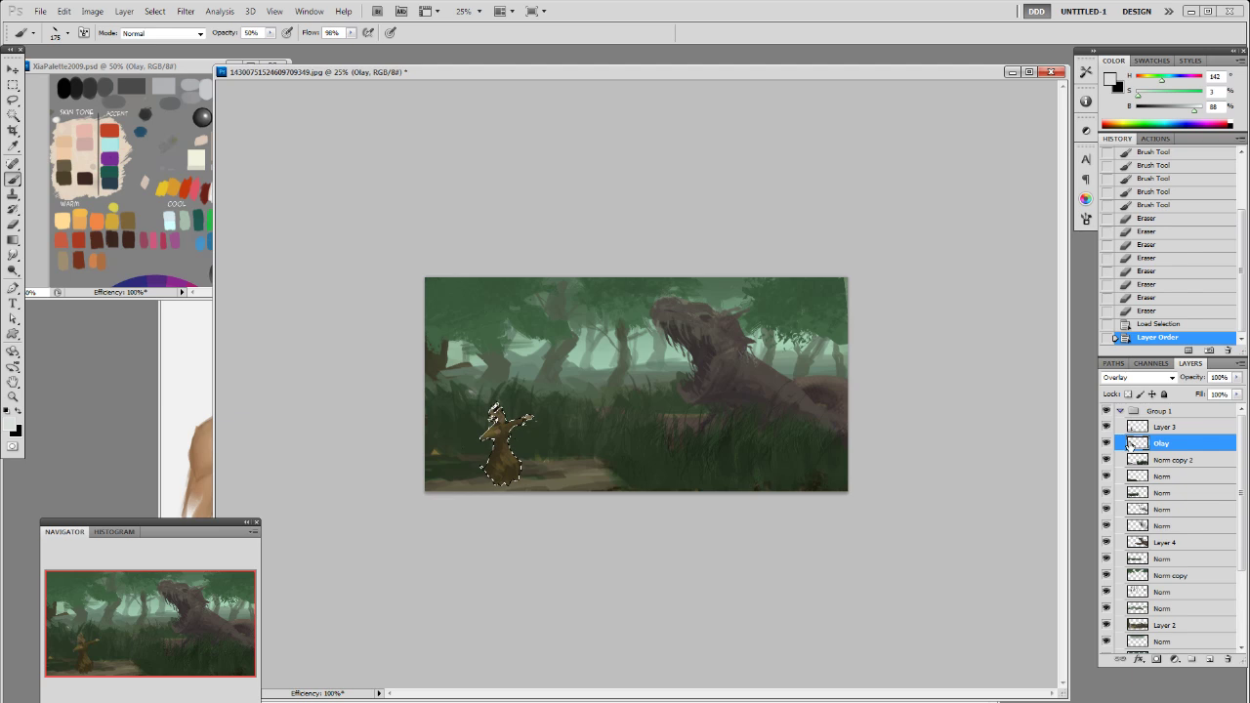
key("ctrl+bracketright")
mouse_move(501, 412)
left_mouse_down()
mouse_move(503, 475)
mouse_move(547, 483)
left_mouse_up()
left_click_drag(518, 422, 531, 418)
mouse_move(494, 406)
left_mouse_down()
mouse_move(507, 453)
mouse_move(559, 474)
left_mouse_up()
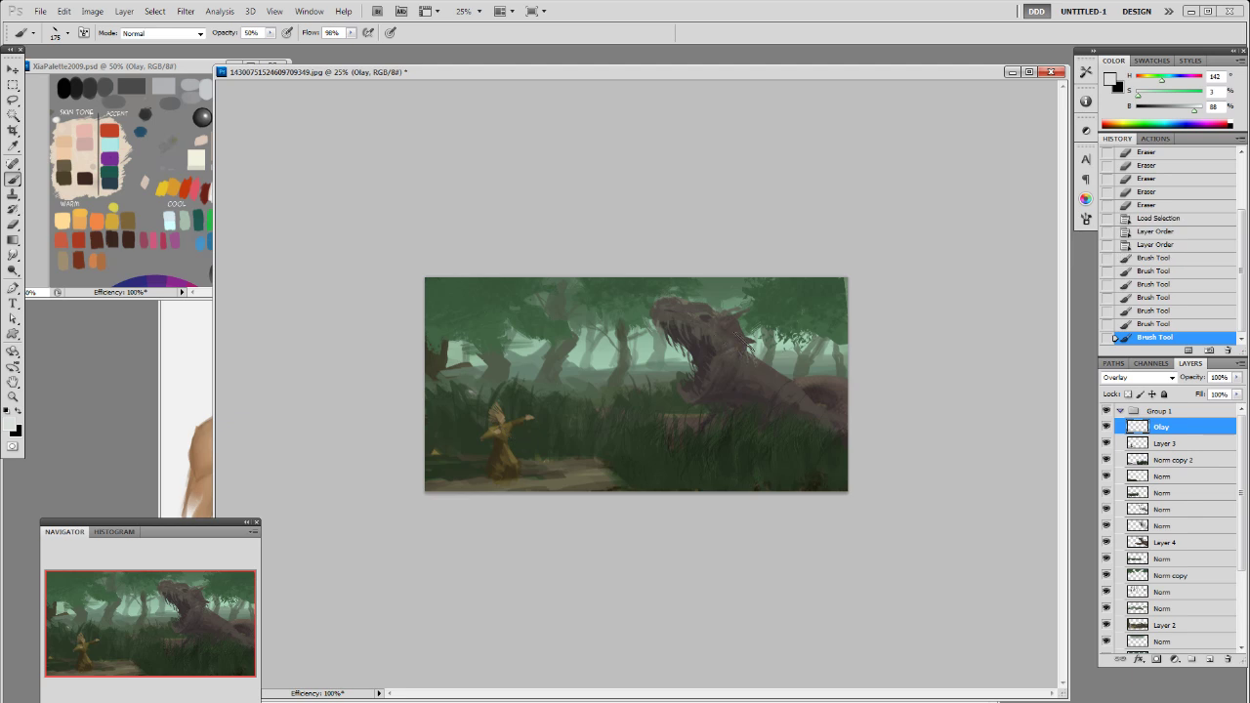
Step: Load a combined selection of Layer 4 and the two Norm layers directly above it, and hide the selection outline
left_click(1145, 530, "ctrl")
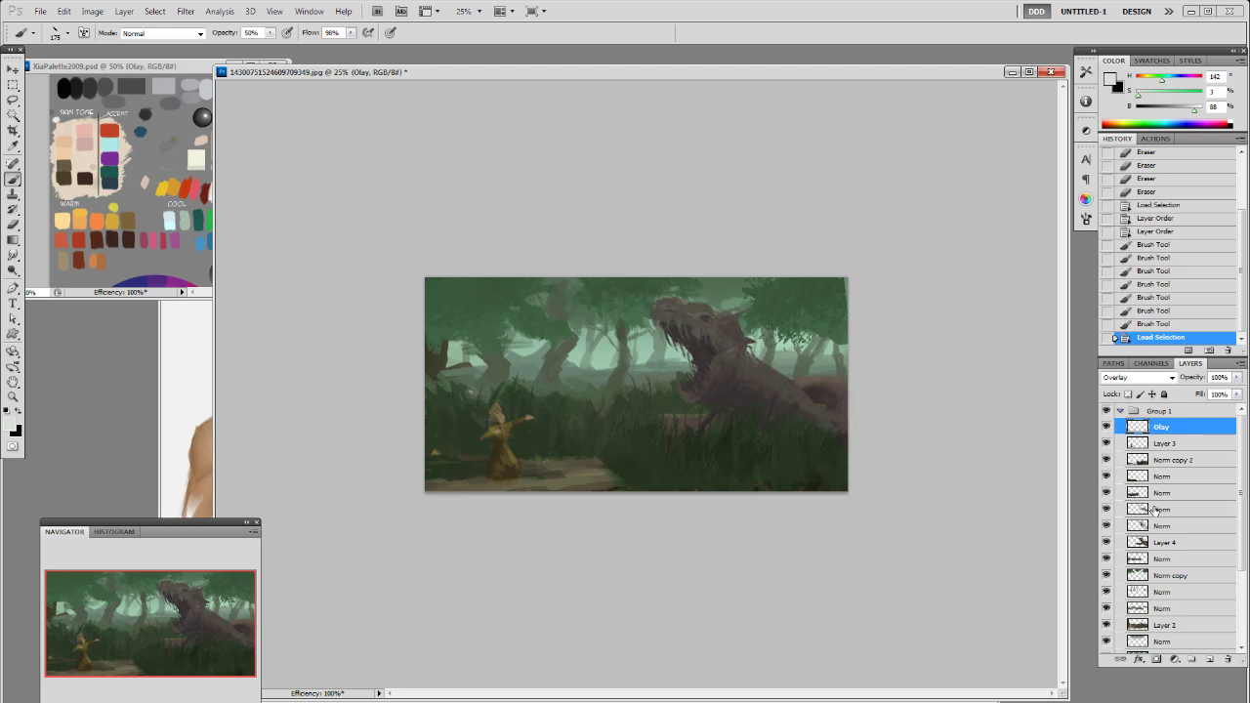
left_click(1138, 544, "ctrl+shift")
left_click(1141, 529, "ctrl+shift")
left_click(1144, 513, "ctrl+shift")
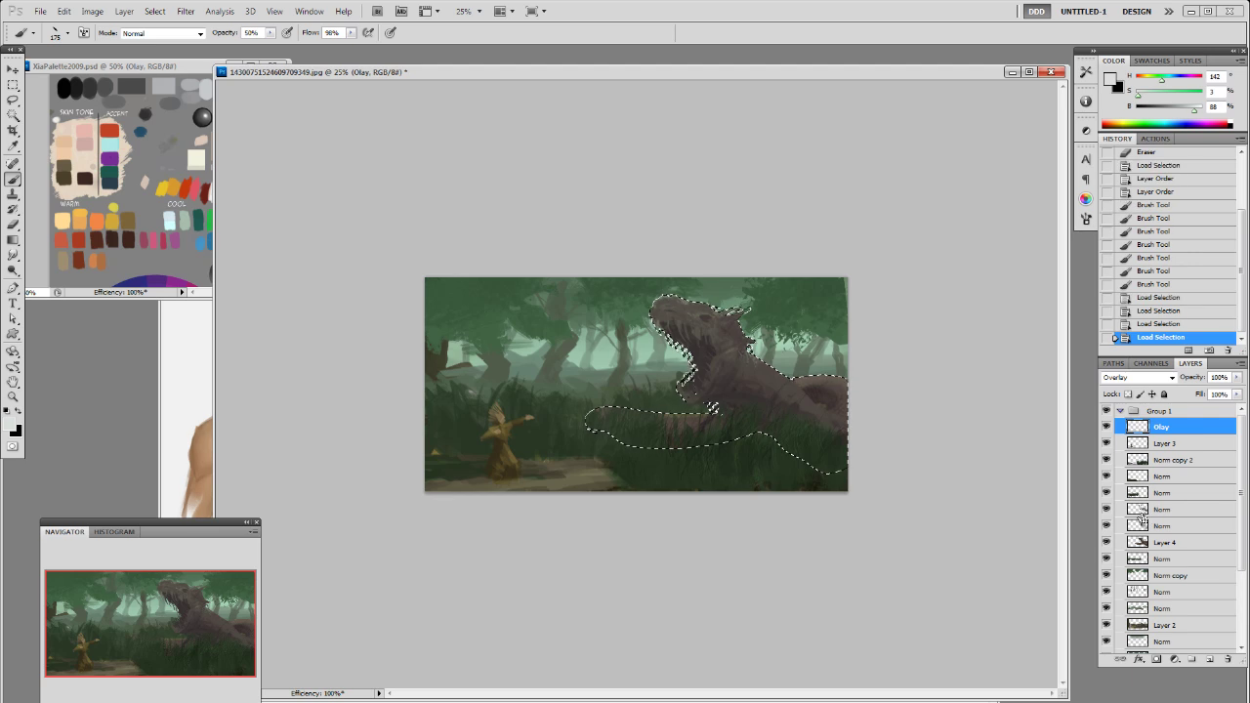
key("ctrl+h")
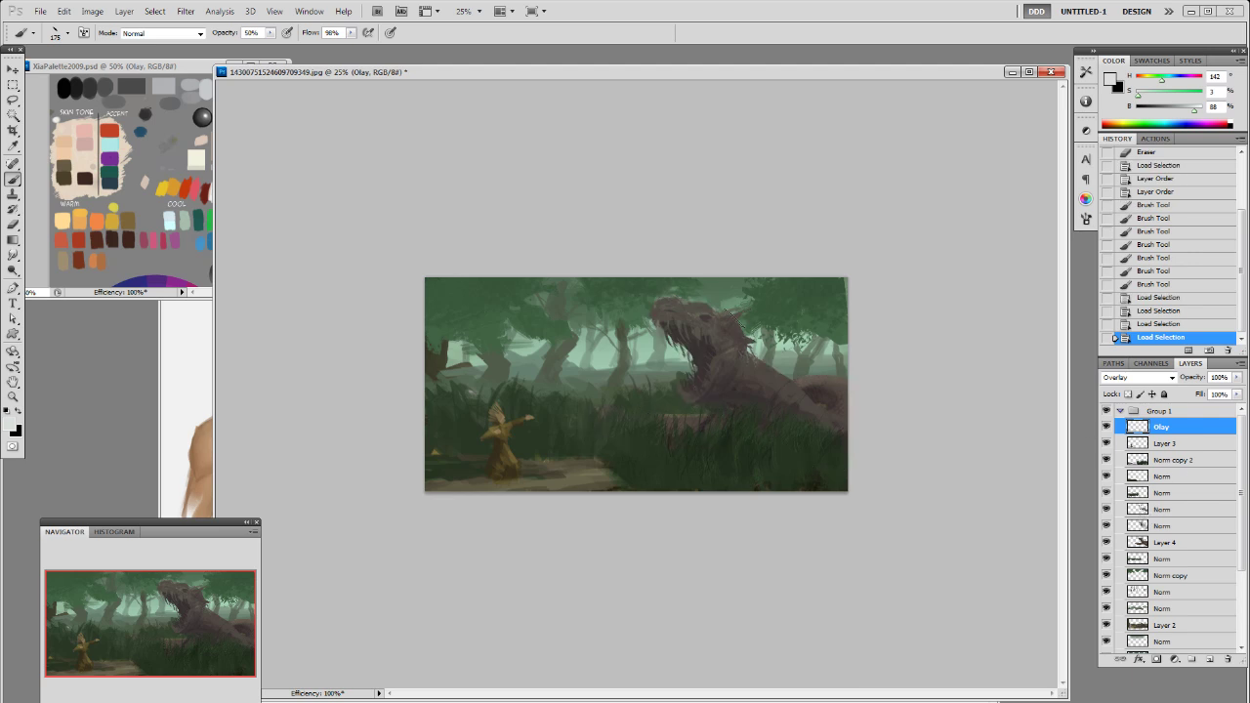
Step: Paint light over the beast's snout and head, undoing the stray stroke and reducing the brush size
key("bracketright")
key("bracketright")
left_click_drag(674, 315, 717, 359)
left_click_drag(745, 372, 757, 392)
key("ctrl+z")
key("bracketleft")
key("bracketleft")
key("bracketleft")
key("bracketleft")
left_click(724, 337)
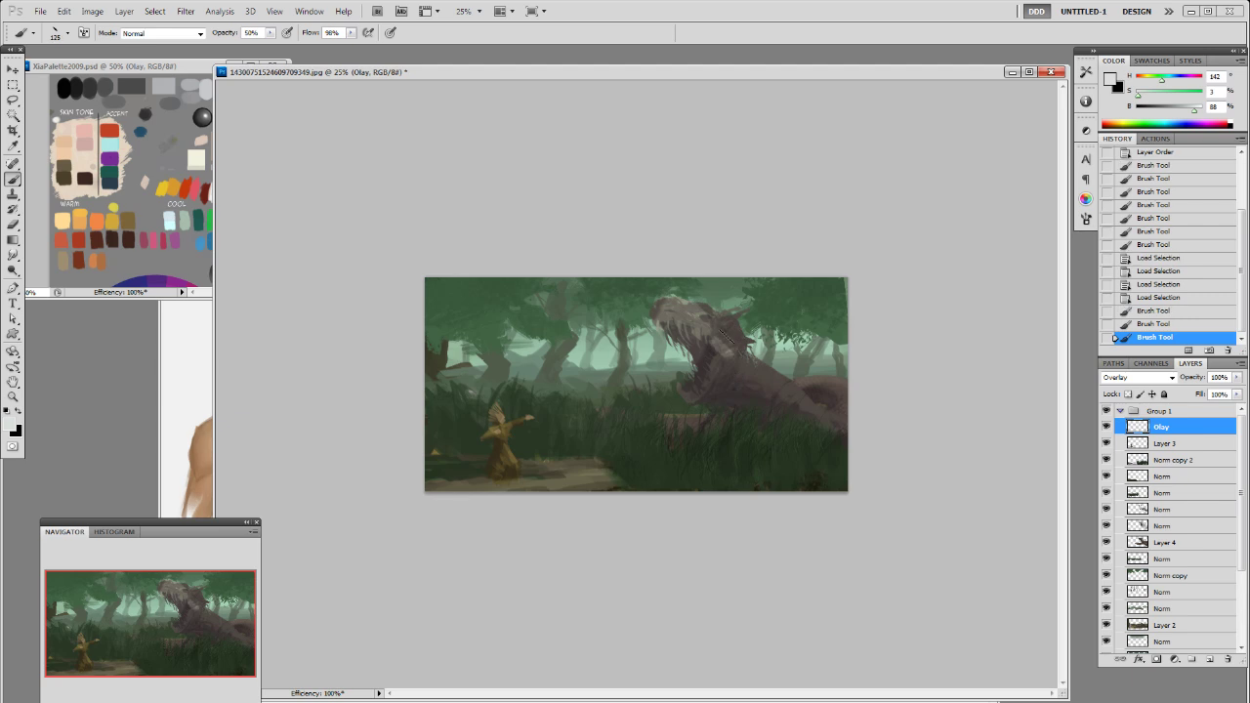
Step: Add highlights behind the beast's eye and on its lower jaw, and erase a little light at the back of the head
left_click_drag(721, 324, 727, 332)
left_click_drag(725, 318, 733, 330)
mouse_move(731, 326)
left_mouse_down()
mouse_move(783, 365)
mouse_move(769, 362)
mouse_move(714, 414)
mouse_move(750, 371)
mouse_move(716, 381)
left_mouse_up()
key("ctrl+z")
left_click_drag(717, 377, 721, 386)
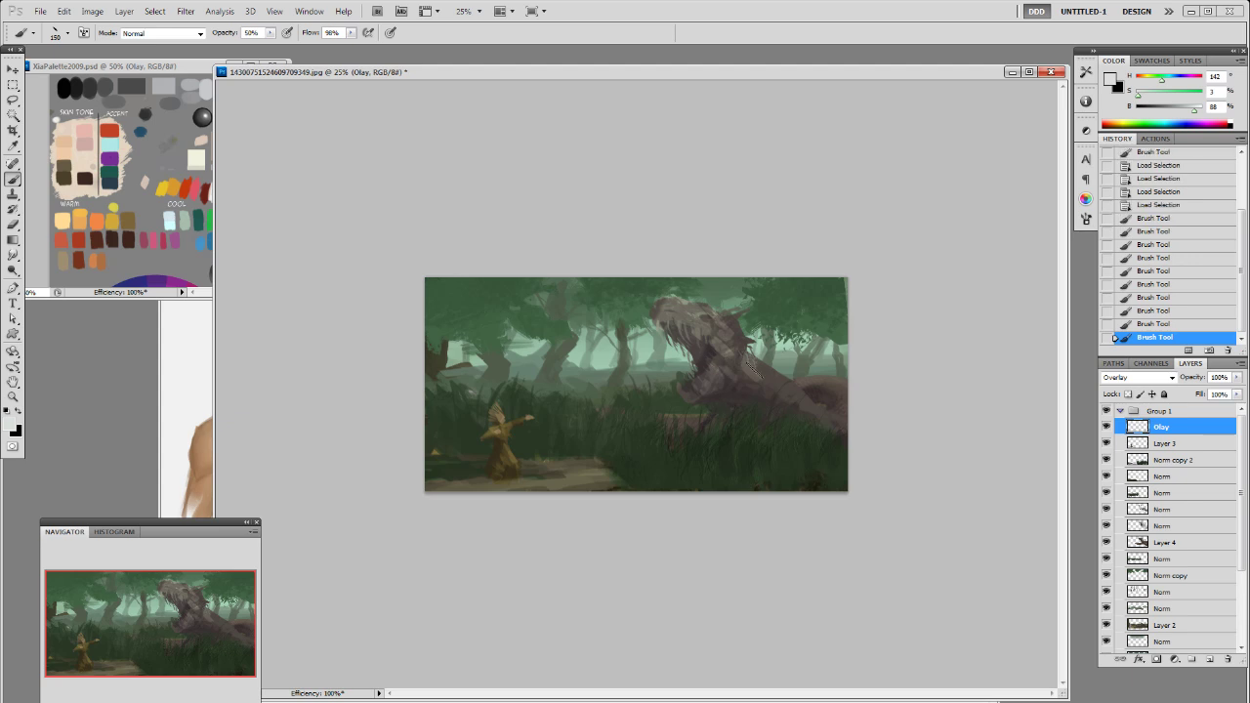
key("e")
left_click_drag(749, 363, 747, 353)
Step: Brighten the beast's snout, lower jaw and the front of its neck with overlay light strokes
key("b")
mouse_move(682, 306)
left_mouse_down()
mouse_move(672, 321)
mouse_move(690, 343)
left_mouse_up()
mouse_move(724, 362)
left_mouse_down()
mouse_move(732, 373)
mouse_move(698, 398)
left_mouse_up()
left_click_drag(716, 379, 726, 389)
left_click_drag(746, 385, 755, 394)
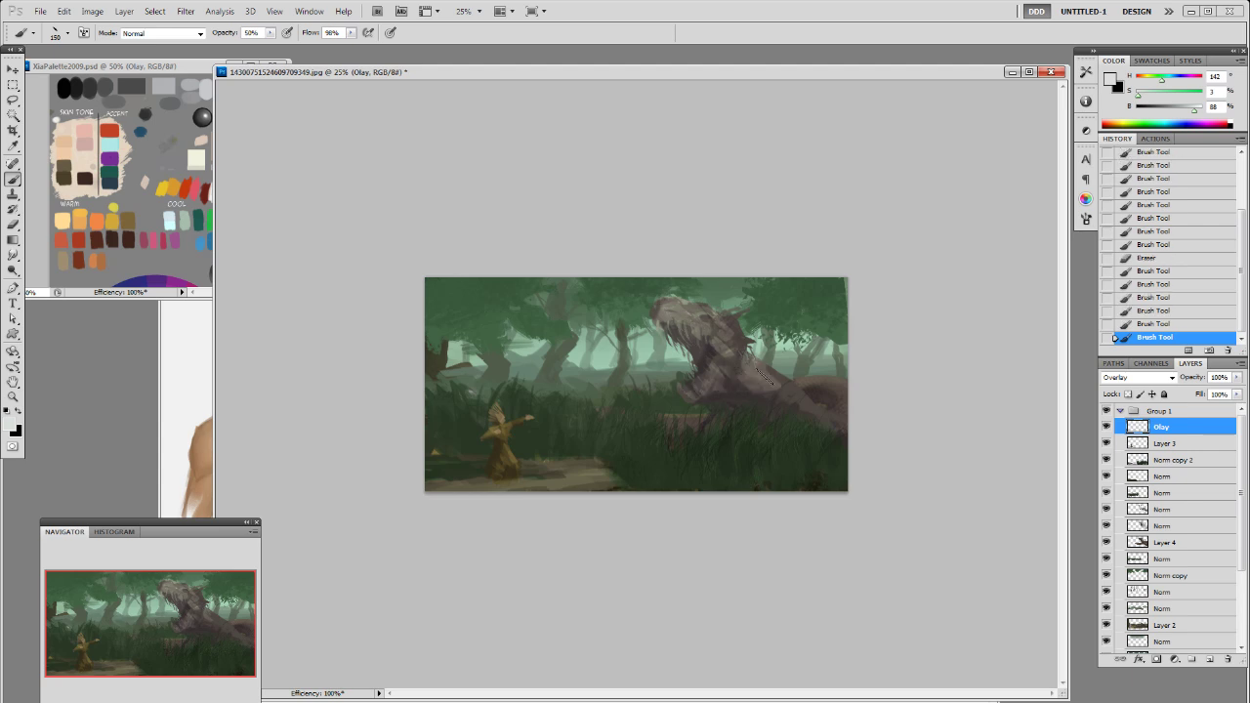
left_click_drag(760, 389, 770, 400)
left_click_drag(767, 386, 777, 396)
left_click_drag(775, 387, 794, 400)
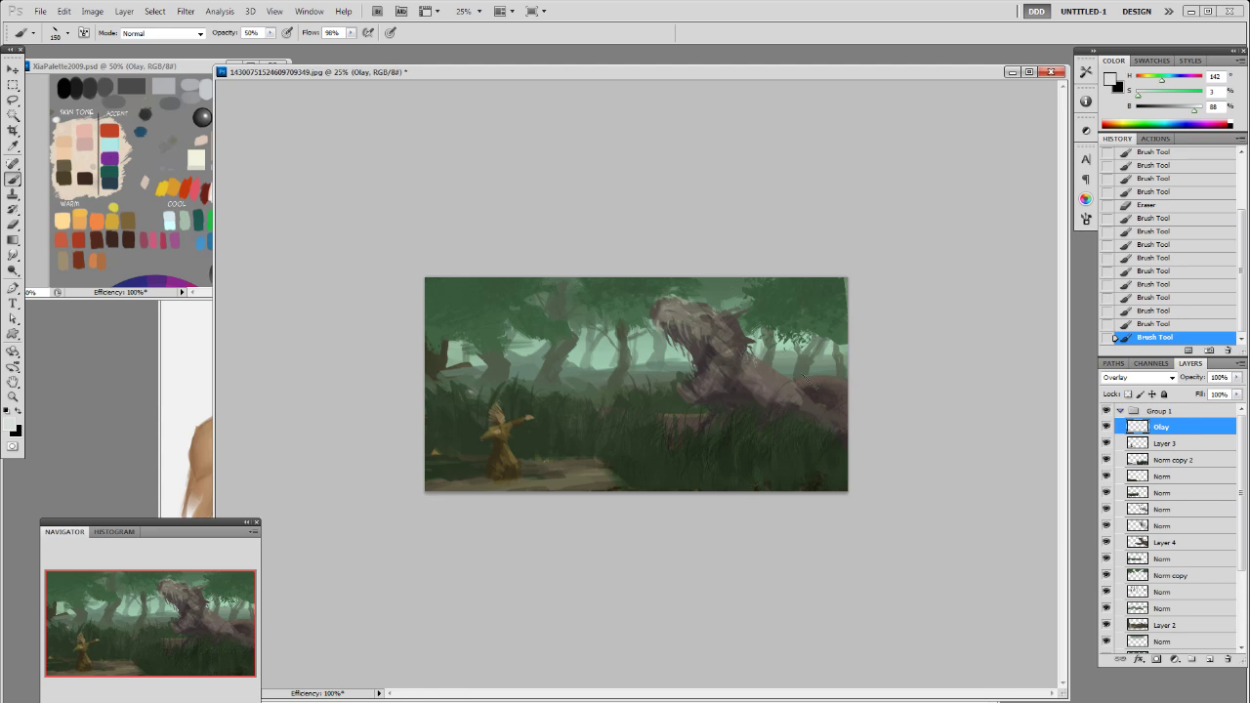
Step: Choose another eraser brush and break up the light along the beast's neck
key("e")
right_click(800, 399)
left_click(841, 522)
left_click_drag(808, 356, 816, 349)
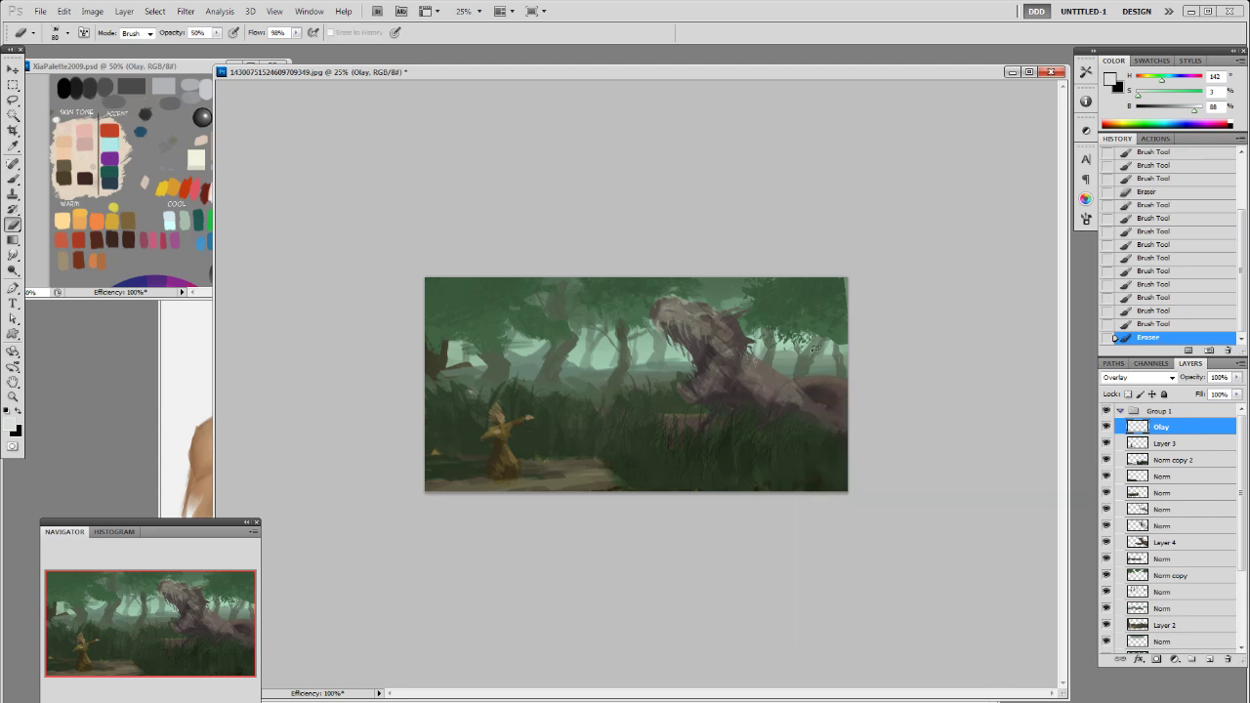
left_click_drag(794, 393, 809, 404)
left_click_drag(798, 391, 804, 399)
left_click_drag(791, 383, 794, 383)
Step: Erase light along the upper neck and the top of the beast's snout with a smaller eraser
key("bracketleft")
left_click_drag(768, 355, 793, 377)
left_click_drag(780, 345, 784, 338)
left_click_drag(658, 308, 672, 313)
left_click_drag(672, 302, 678, 312)
left_click_drag(679, 304, 697, 311)
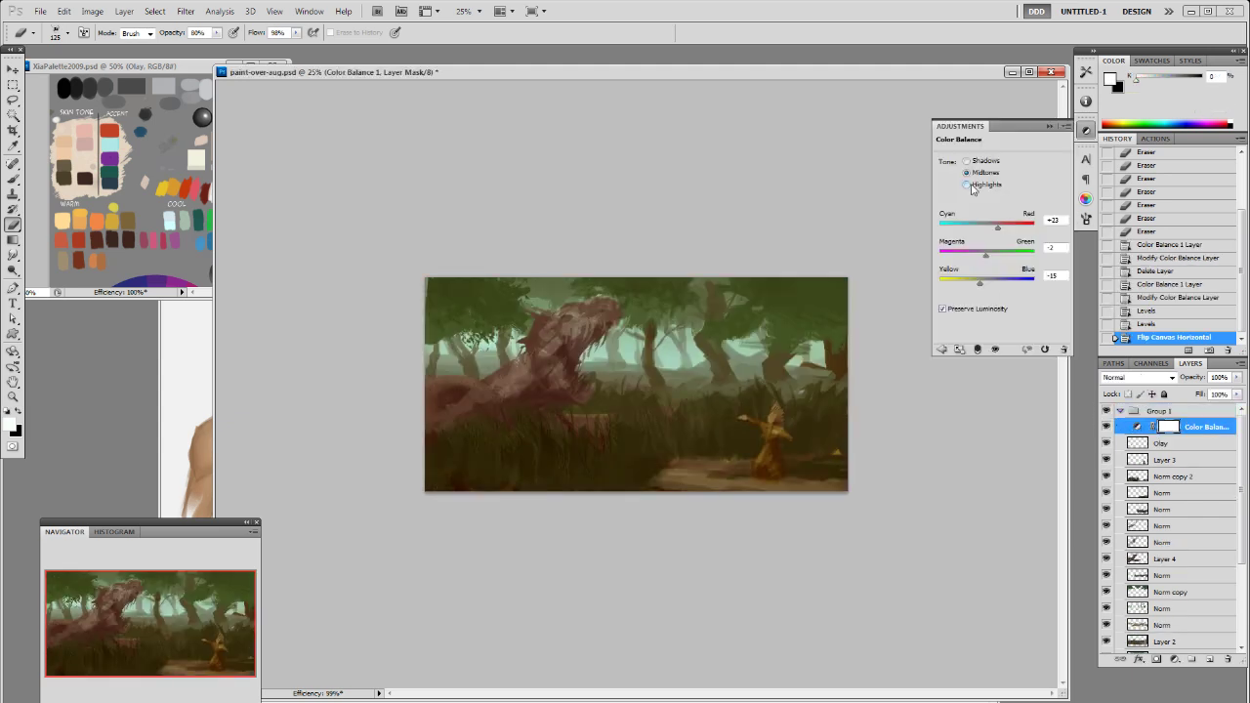
Step: Hide the Color Balance layer and select the Norm layer directly above bg for painting
left_click(1050, 126)
left_click(1107, 427)
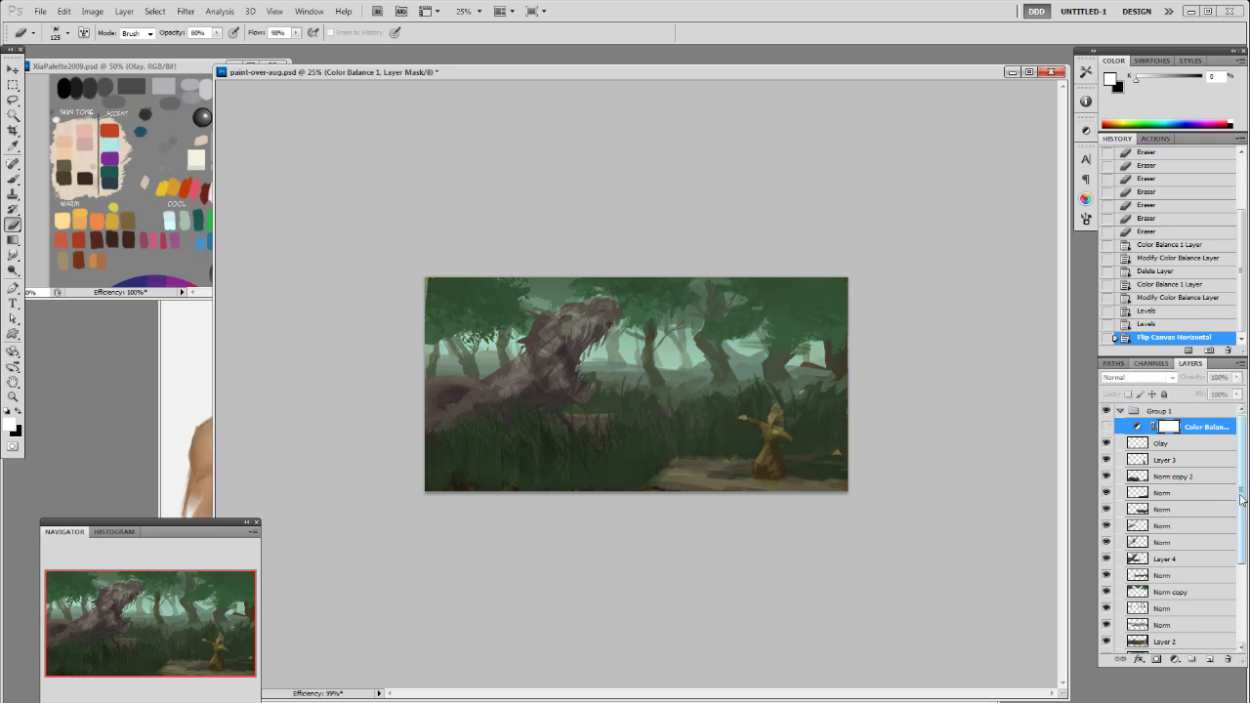
scroll(1172, 547, "down", 5)
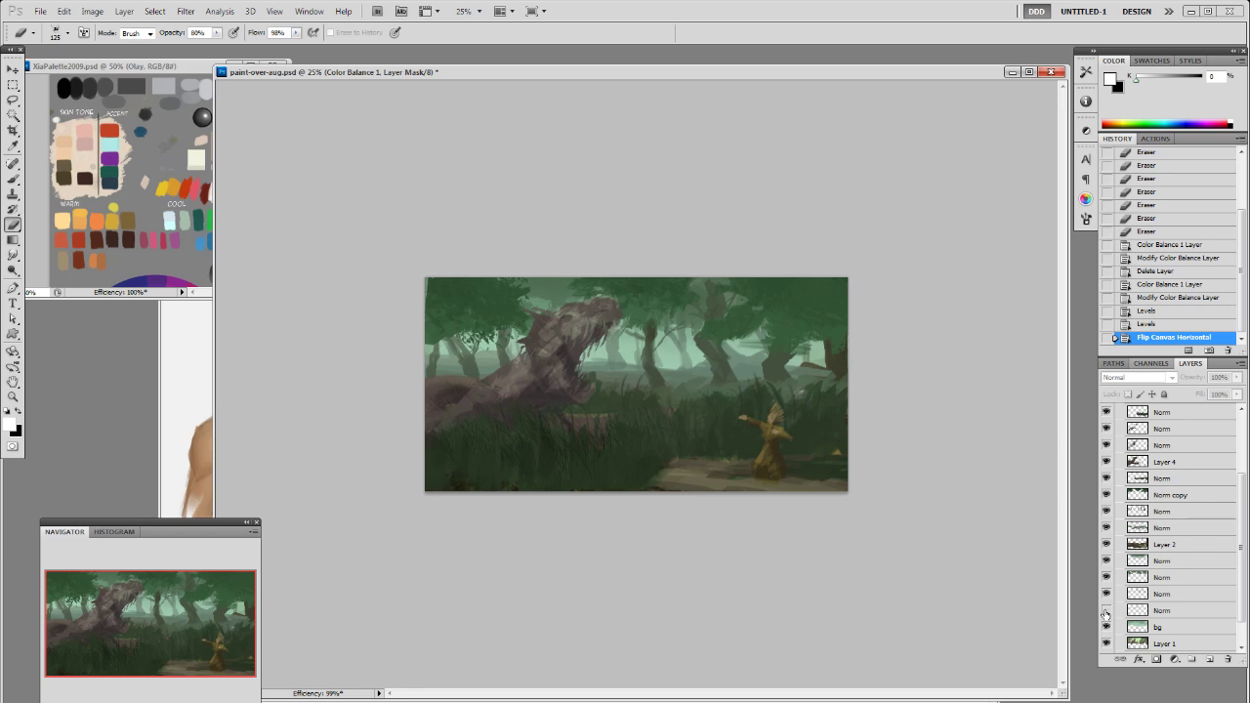
left_click(1163, 611)
key("b")
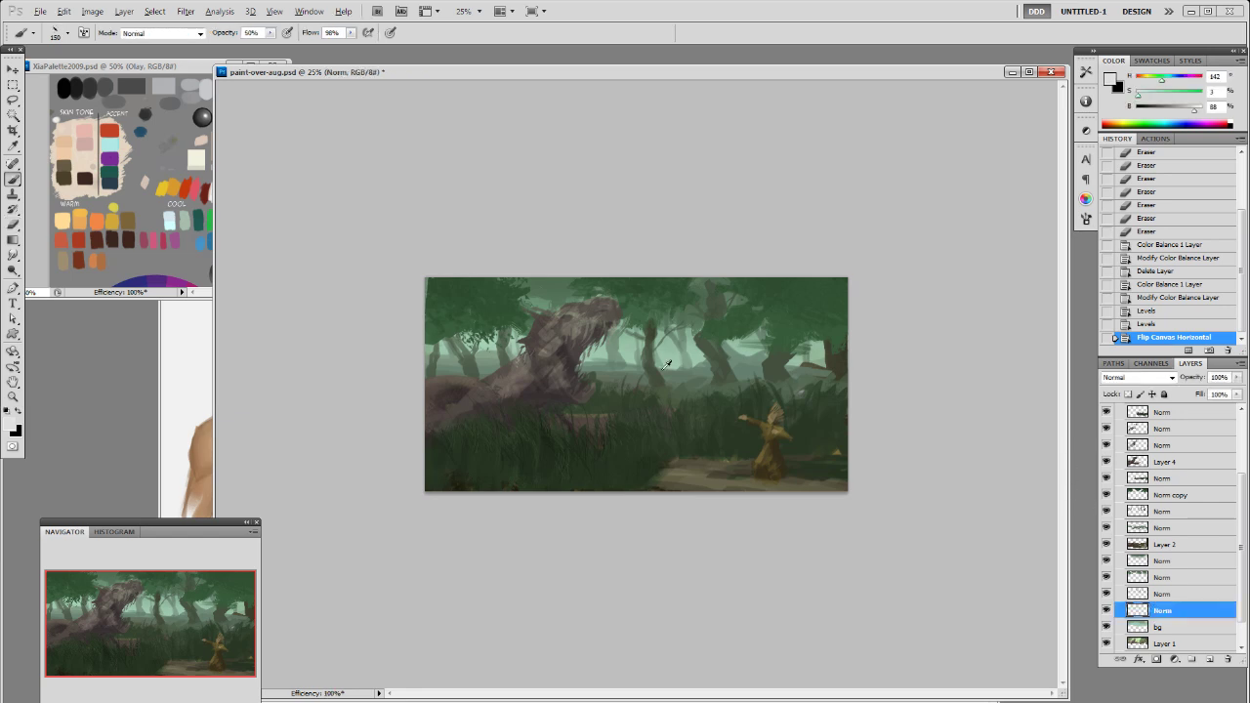
Step: Sample the muted green at the base of the background trees and choose a round brush of size 100
left_click(716, 373, "alt")
right_click(716, 375)
left_click(751, 465)
left_click(876, 302)
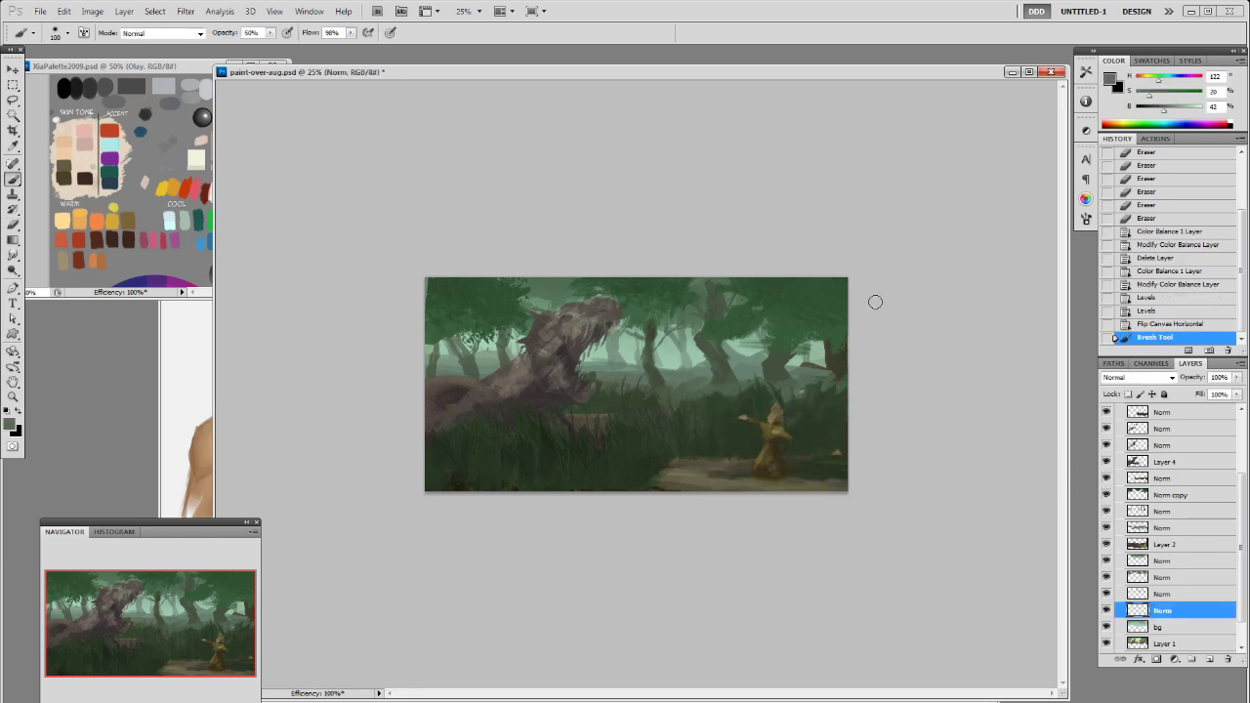
Step: Try darkening the background on a new Multiply layer named Multi with a size 900 brush, undoing the broad strokes
key("F3")
key("bracketright")
key("bracketright")
key("bracketright")
key("bracketright")
key("bracketright")
key("bracketright")
key("bracketright")
key("bracketright")
key("bracketright")
key("bracketright")
key("bracketright")
left_click_drag(397, 309, 664, 348)
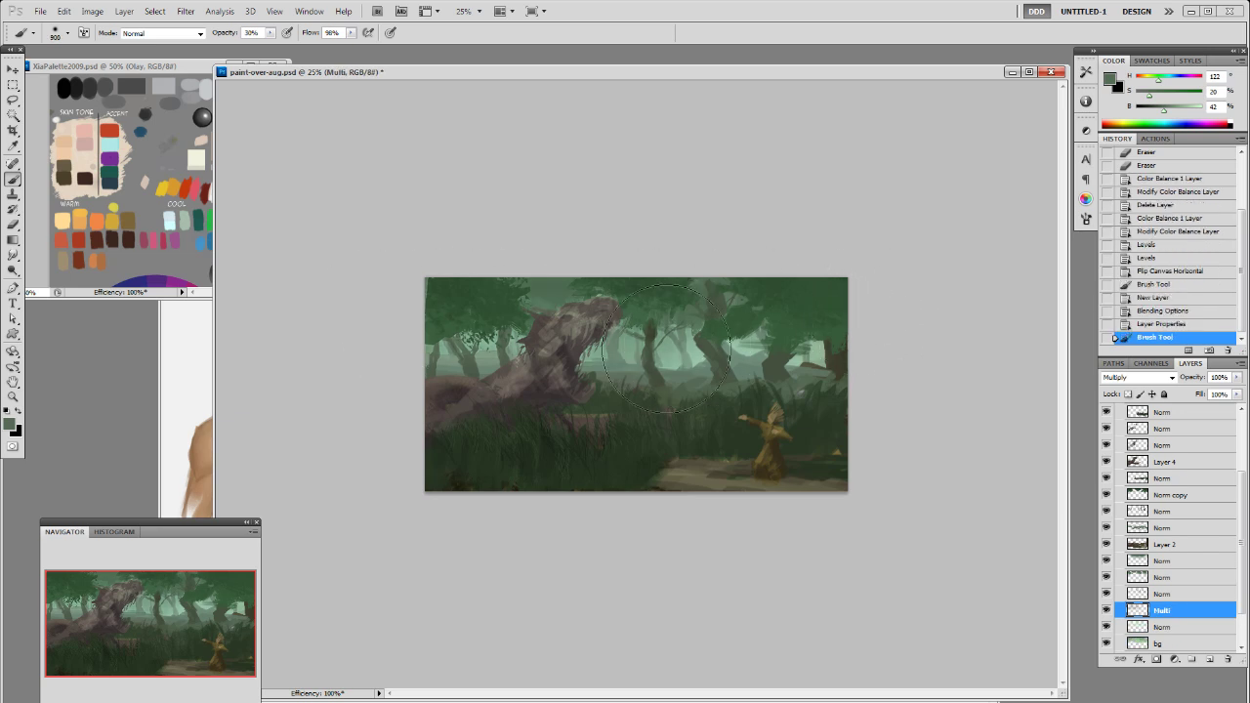
key("ctrl+z")
left_click_drag(801, 337, 705, 361)
key("ctrl+z")
Step: Dab shade over the background trees and move the Multi layer up above the Norm layer over Layer 2
left_click(705, 360)
left_click(704, 357)
left_click(703, 353)
left_click_drag(1165, 610, 1168, 526)
left_click(661, 412)
left_click(714, 367)
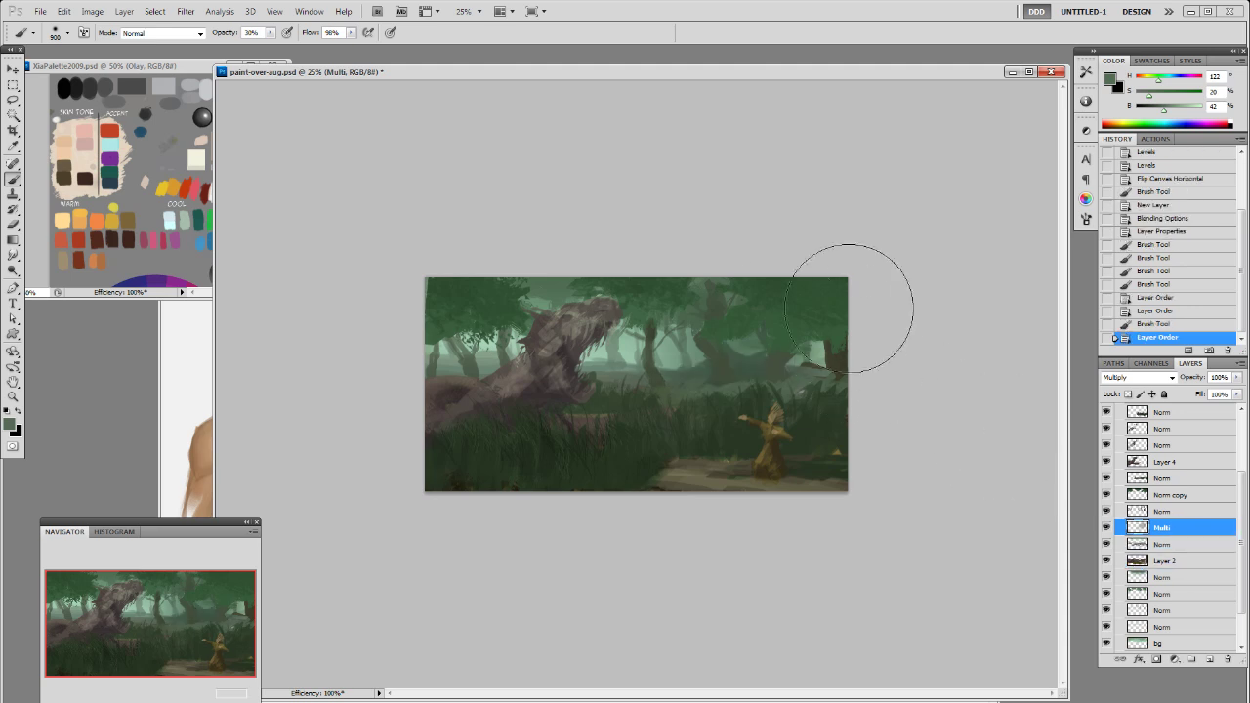
Step: Darken the trees around the beast and toward both sides of the forest on the Multi layer
left_click(576, 372)
left_click(559, 381)
left_click(848, 332)
left_click(430, 370)
left_click(521, 390)
left_click(480, 272)
left_click(850, 329)
left_click(718, 332)
left_click(681, 332)
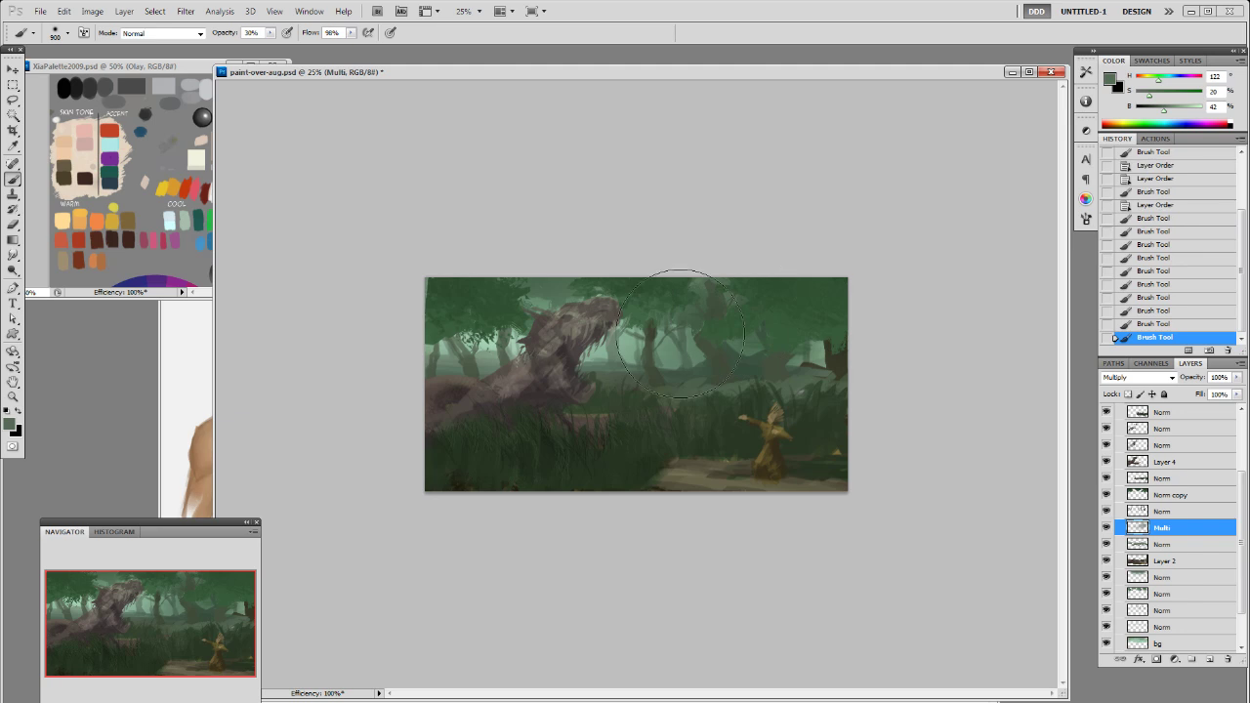
Step: Try Overlay blending on the Multi layer, and delete the layer
left_click(1138, 377)
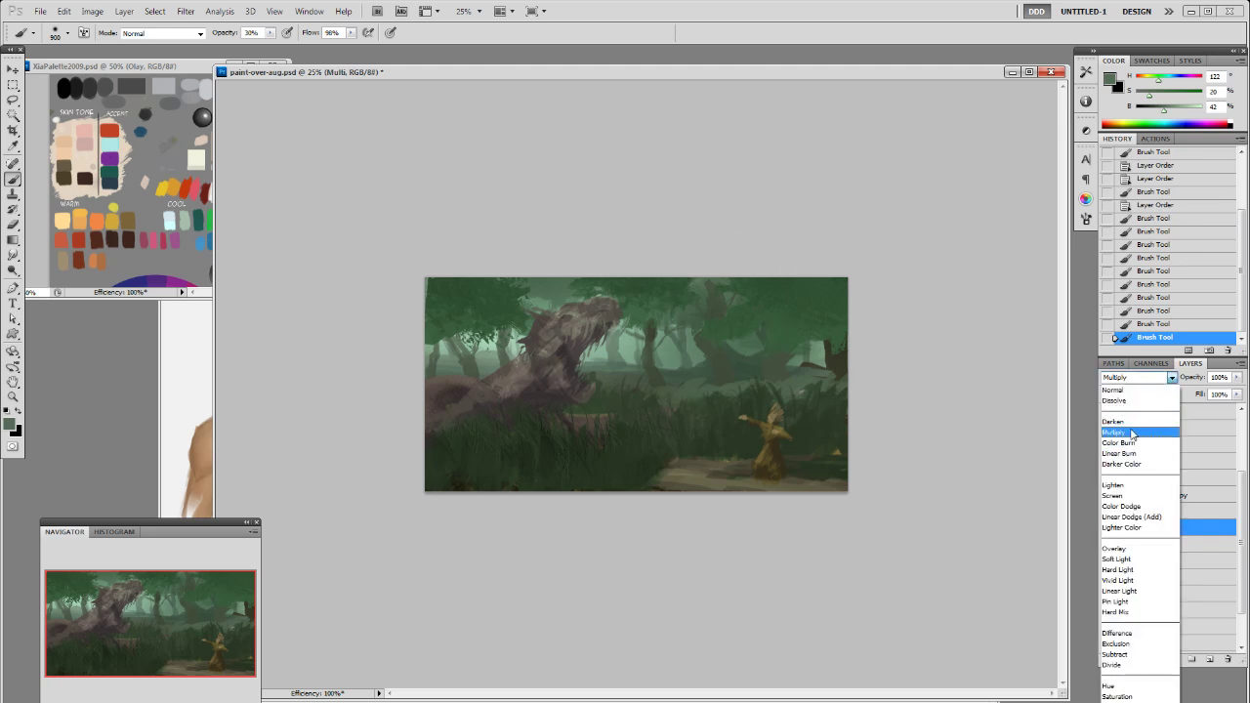
left_click(1114, 549)
left_click_drag(1181, 530, 1228, 660)
Step: On a new Overlay layer named Olay, shade the background trees with a dark green of brightness 26
key("ctrl+alt+shift+n")
left_click_drag(1163, 109, 1149, 96)
mouse_move(832, 330)
left_mouse_down()
mouse_move(791, 323)
mouse_move(650, 361)
left_mouse_up()
left_click_drag(640, 359, 552, 373)
left_click_drag(542, 375, 504, 381)
mouse_move(493, 383)
left_mouse_down()
mouse_move(466, 388)
mouse_move(493, 318)
left_mouse_up()
left_click_drag(501, 316, 586, 315)
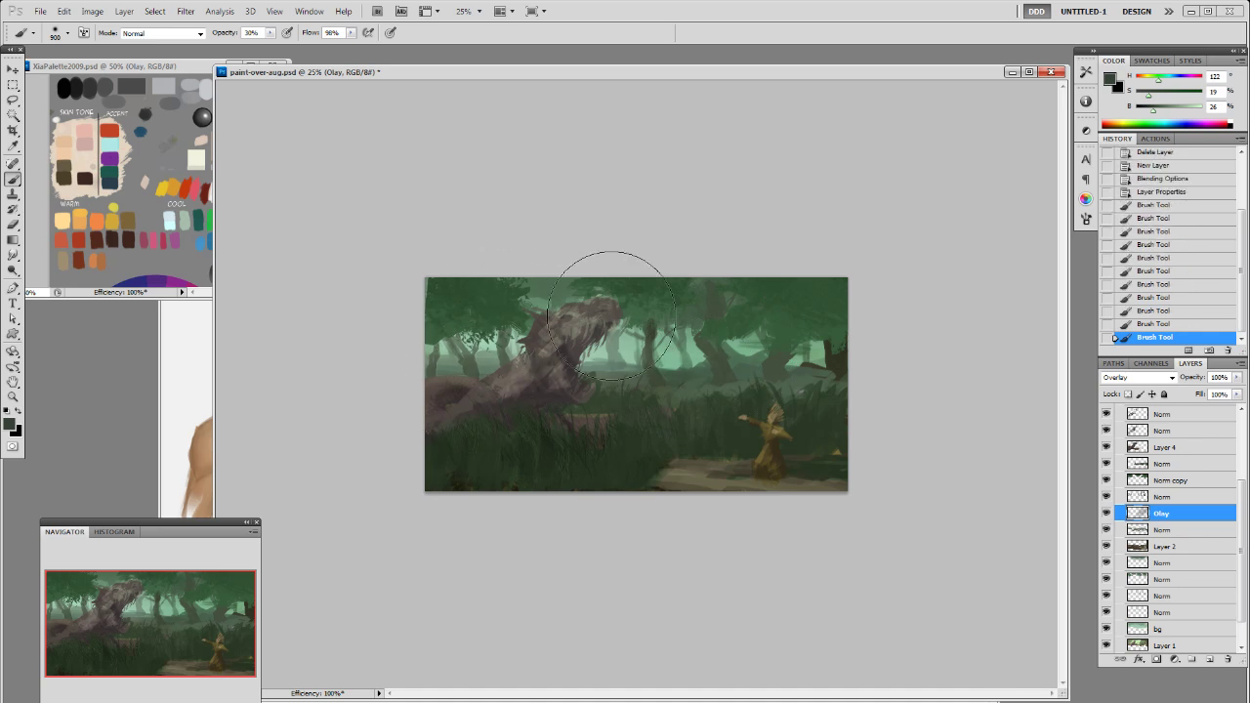
Step: Try darkening the bg layer's shadows with a Levels adjustment
left_click(1159, 628)
left_click(92, 11)
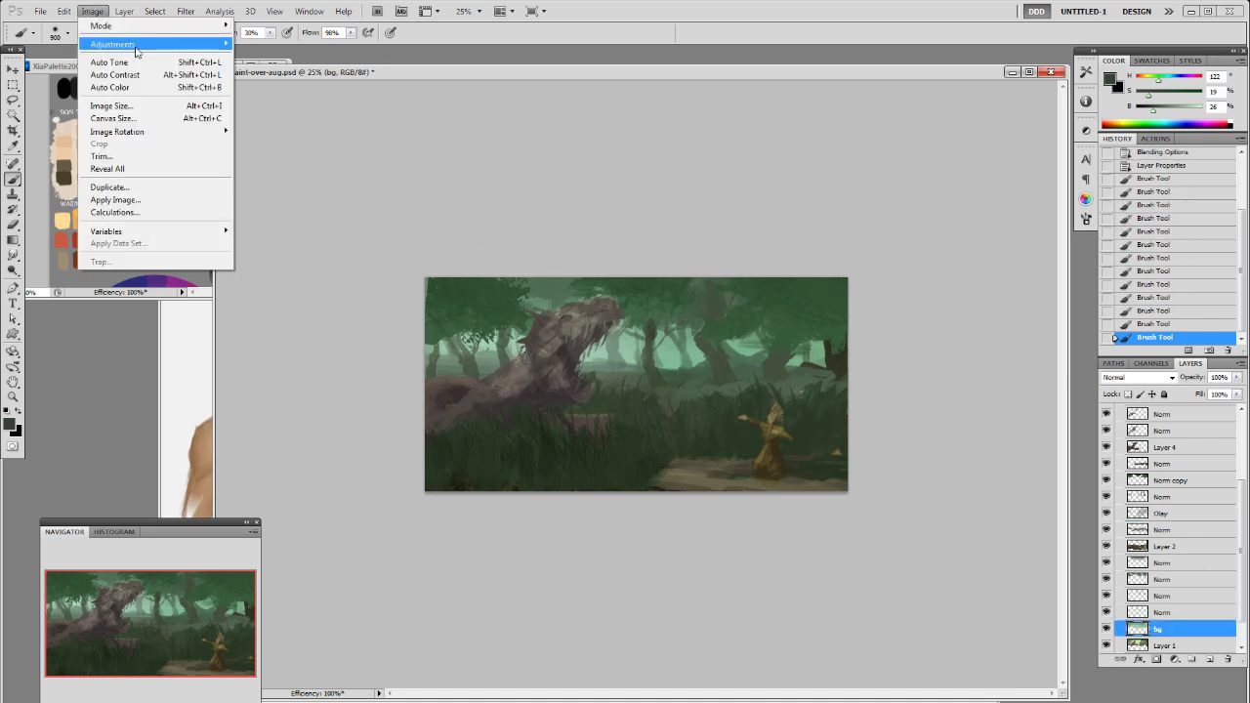
left_click(262, 59)
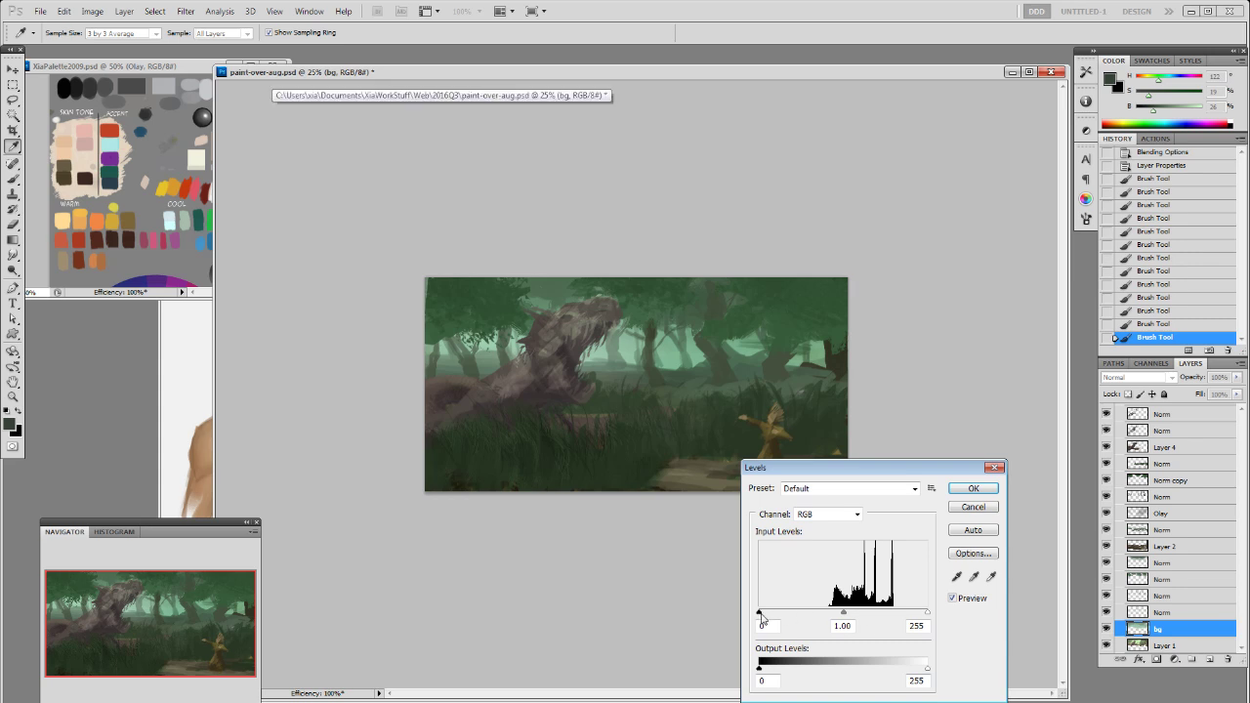
left_click_drag(785, 615, 742, 606)
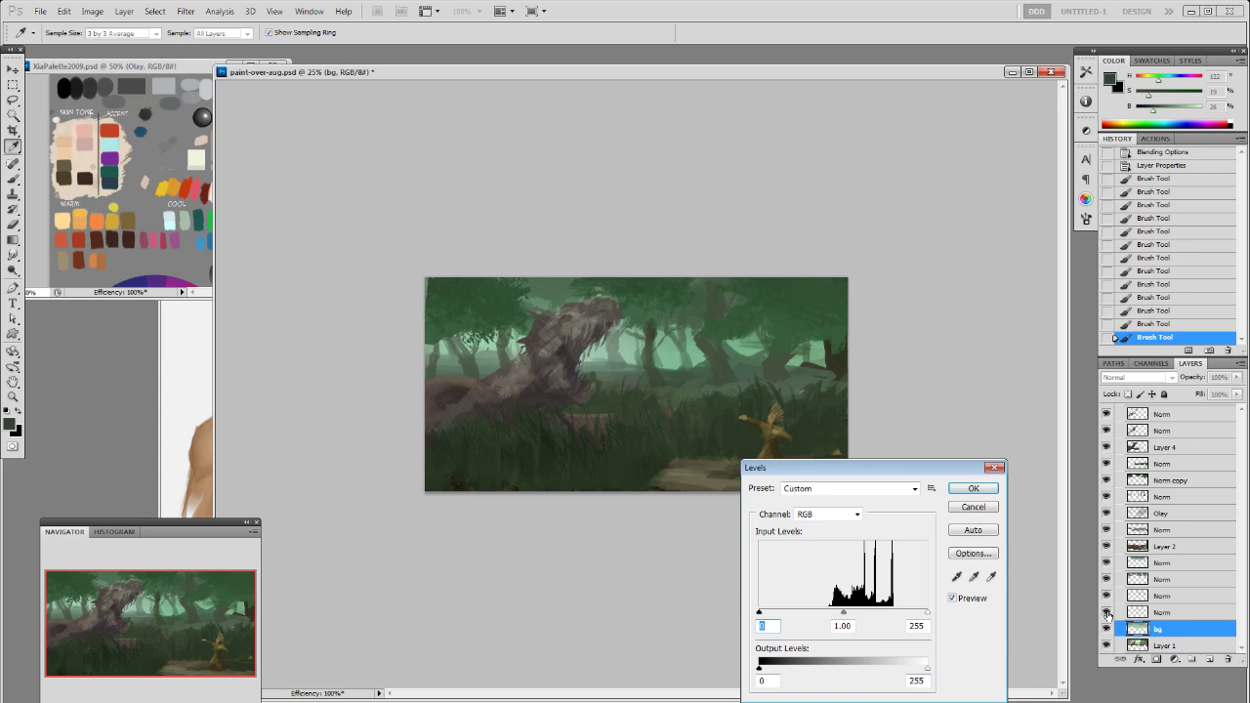
key("Return")
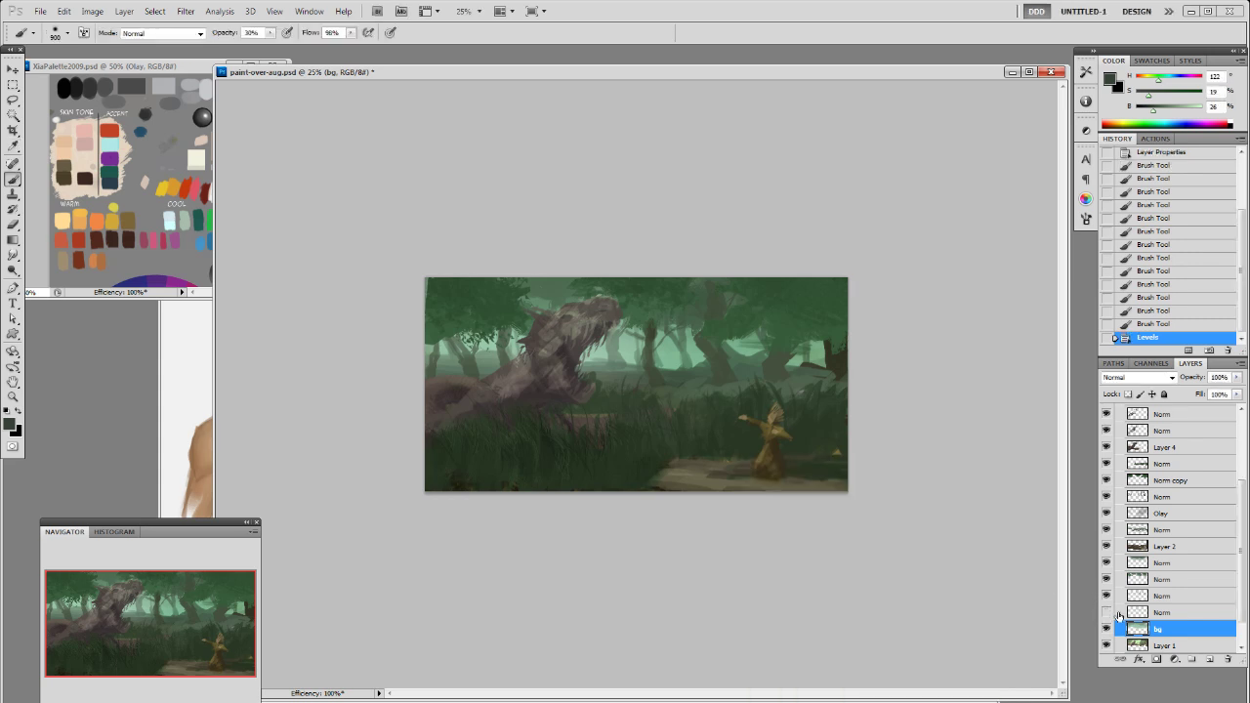
Step: Check the extent of the lower Norm layers and merge the one directly above bg down into bg
left_click(1135, 613, "ctrl")
left_click(1137, 596, "ctrl")
left_click(1140, 579, "ctrl")
key("ctrl+d")
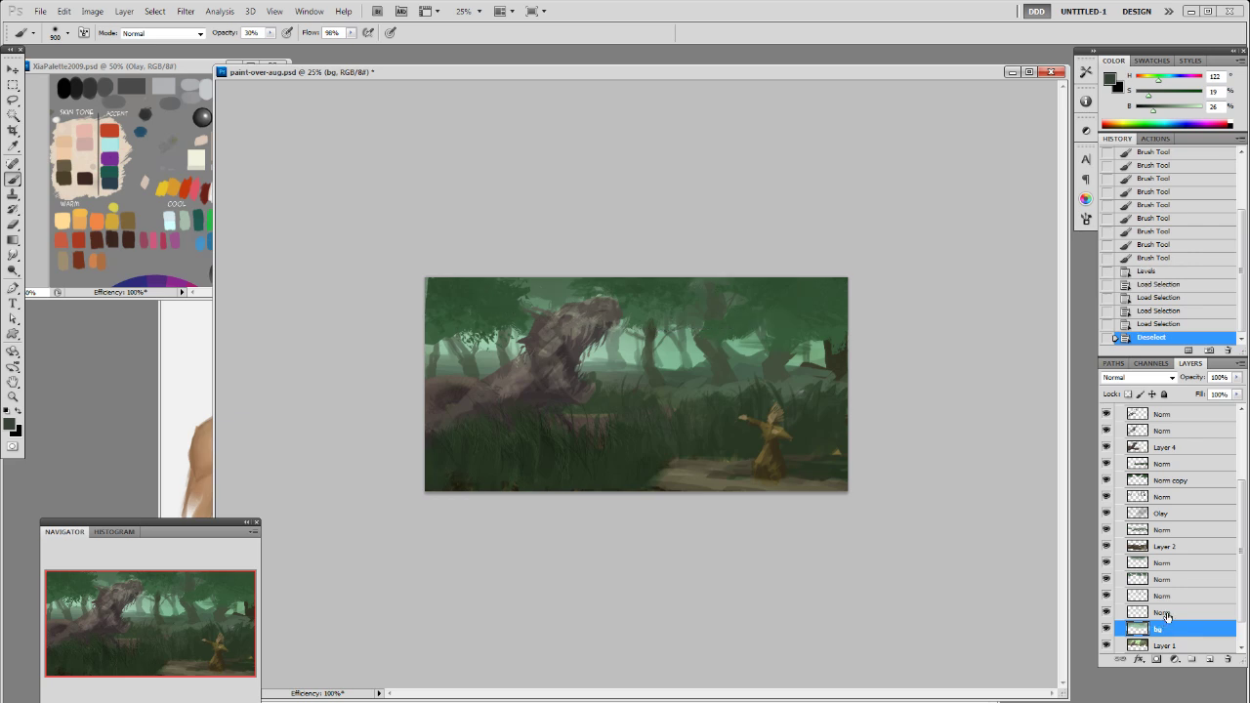
left_click(1143, 612)
key("ctrl+e")
Step: Dim the bg layer with Levels by lowering the output white level to 210
left_click(92, 11)
mouse_move(146, 44)
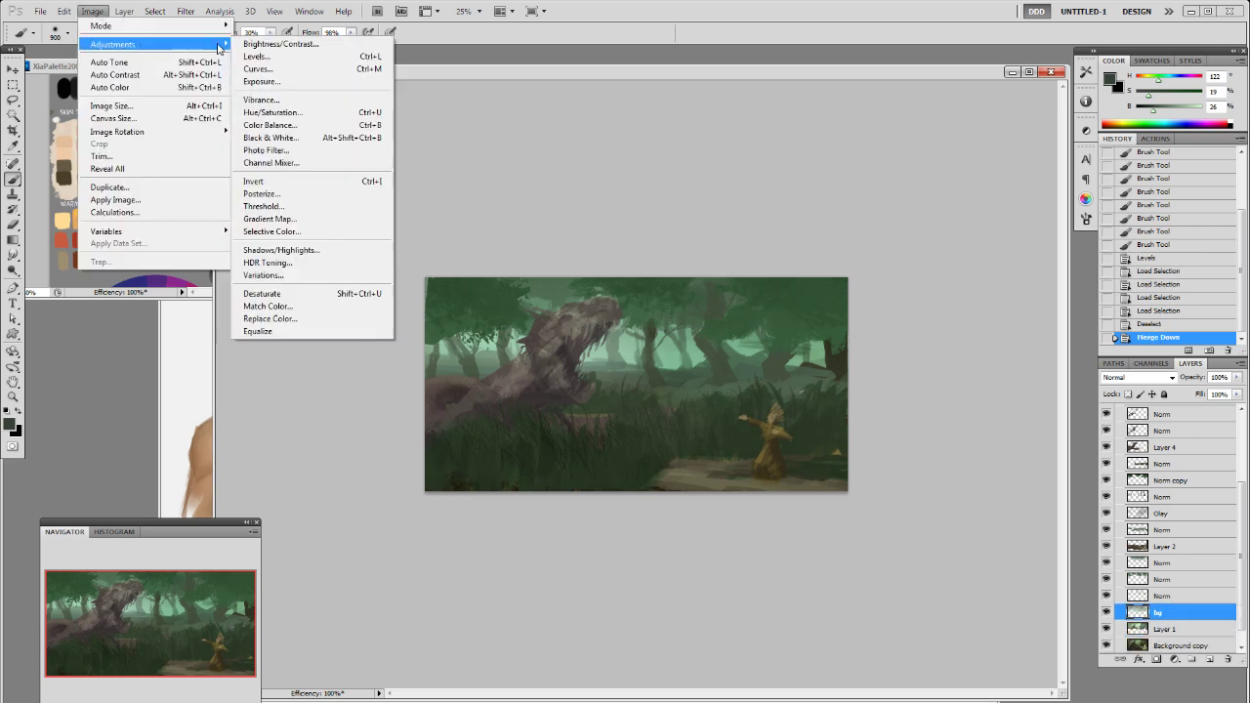
left_click(327, 55)
mouse_move(760, 613)
left_mouse_down()
mouse_move(792, 613)
mouse_move(760, 614)
left_mouse_up()
left_click_drag(928, 669, 892, 674)
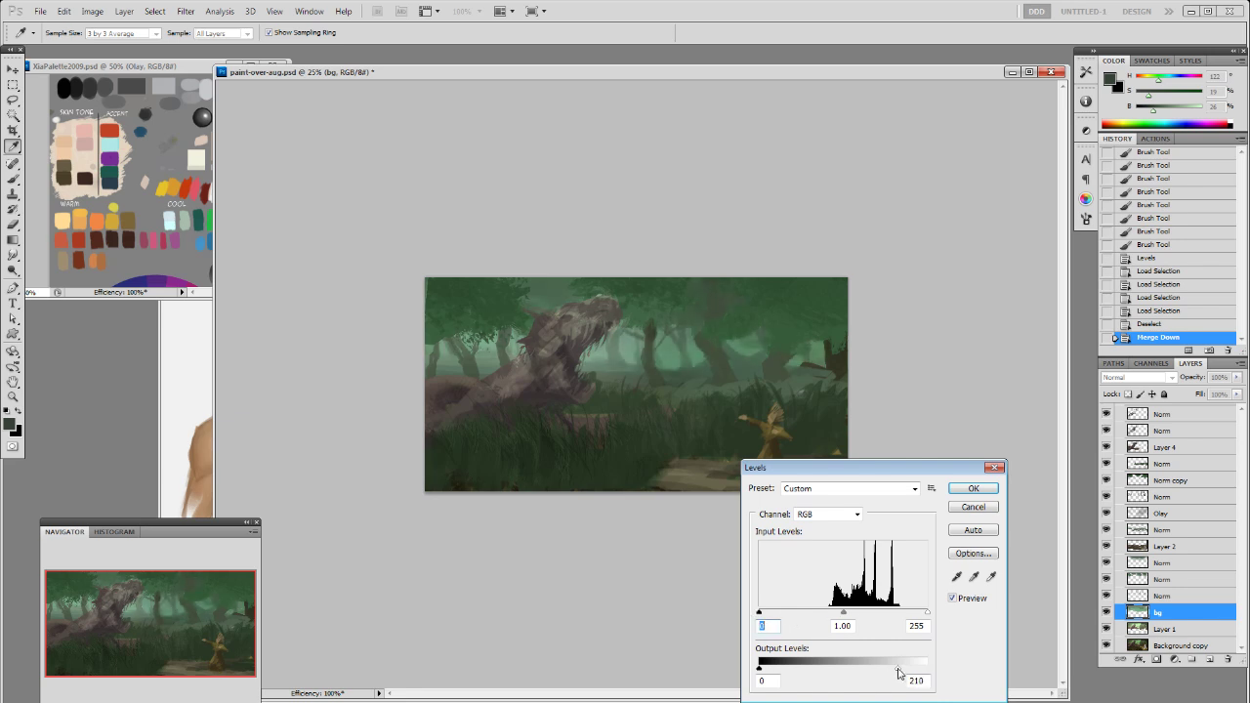
left_click(974, 489)
Step: Erase part of the lower Olay layer's shading across the tree line at 30% opacity with a newly chosen eraser brush
key("o")
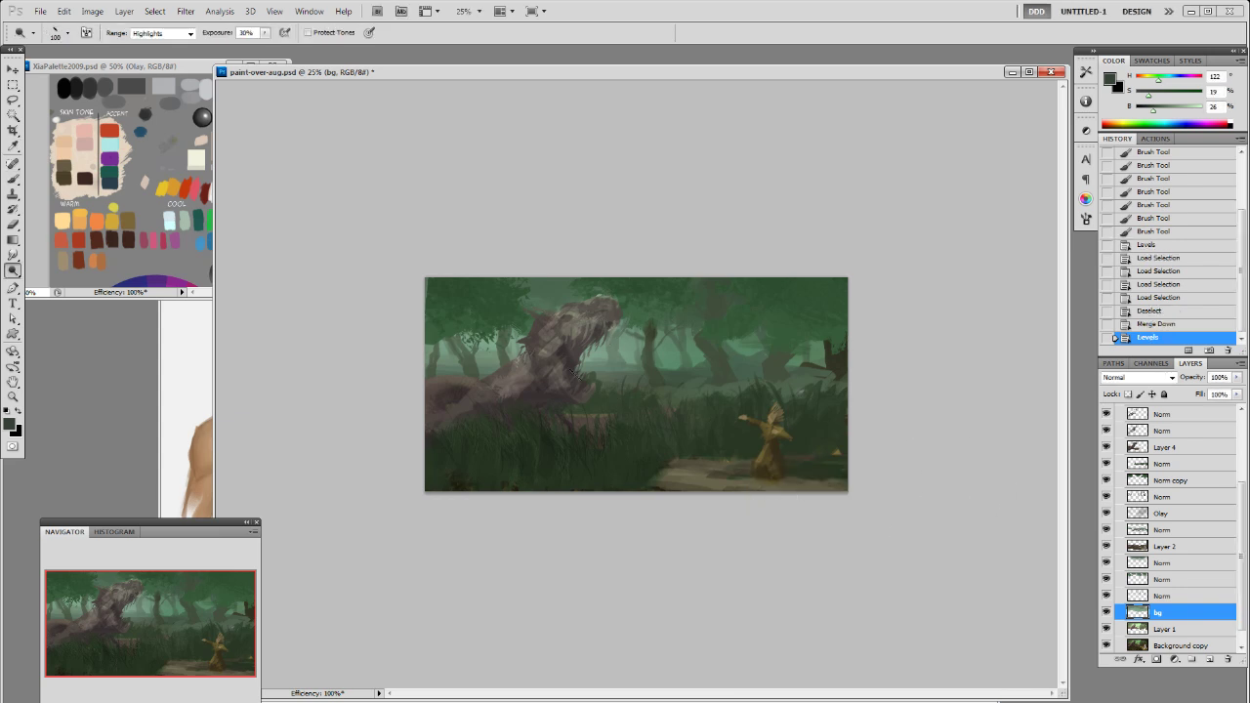
left_click(1158, 513)
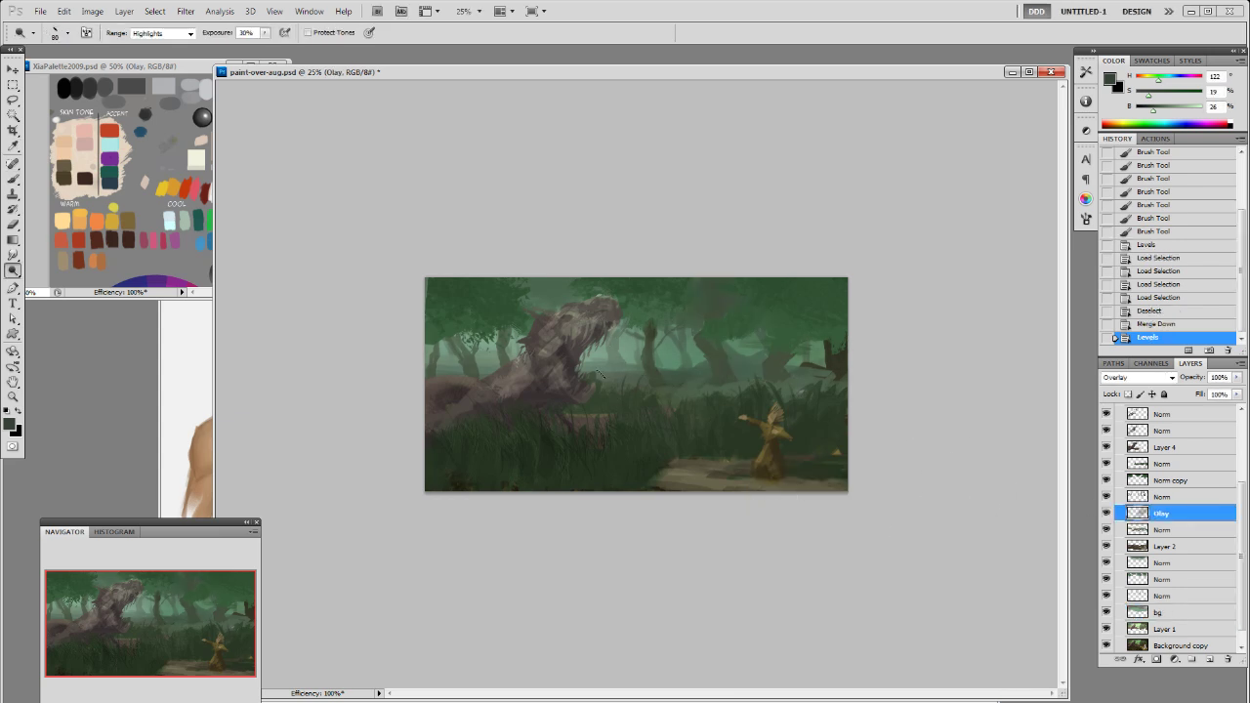
key("b")
right_click(590, 378)
left_click(717, 455)
left_click(932, 397)
key("3")
left_click_drag(909, 361, 848, 362)
left_click_drag(669, 369, 518, 386)
Step: Enlarge the eraser and lighten the lower Olay layer's shading over the grass and the central trees
key("bracketright")
key("bracketright")
mouse_move(518, 381)
left_mouse_down()
mouse_move(530, 373)
mouse_move(412, 445)
left_mouse_up()
left_click_drag(797, 275, 652, 449)
mouse_move(547, 434)
left_mouse_down()
mouse_move(488, 432)
mouse_move(587, 430)
left_mouse_up()
left_click_drag(625, 439, 704, 440)
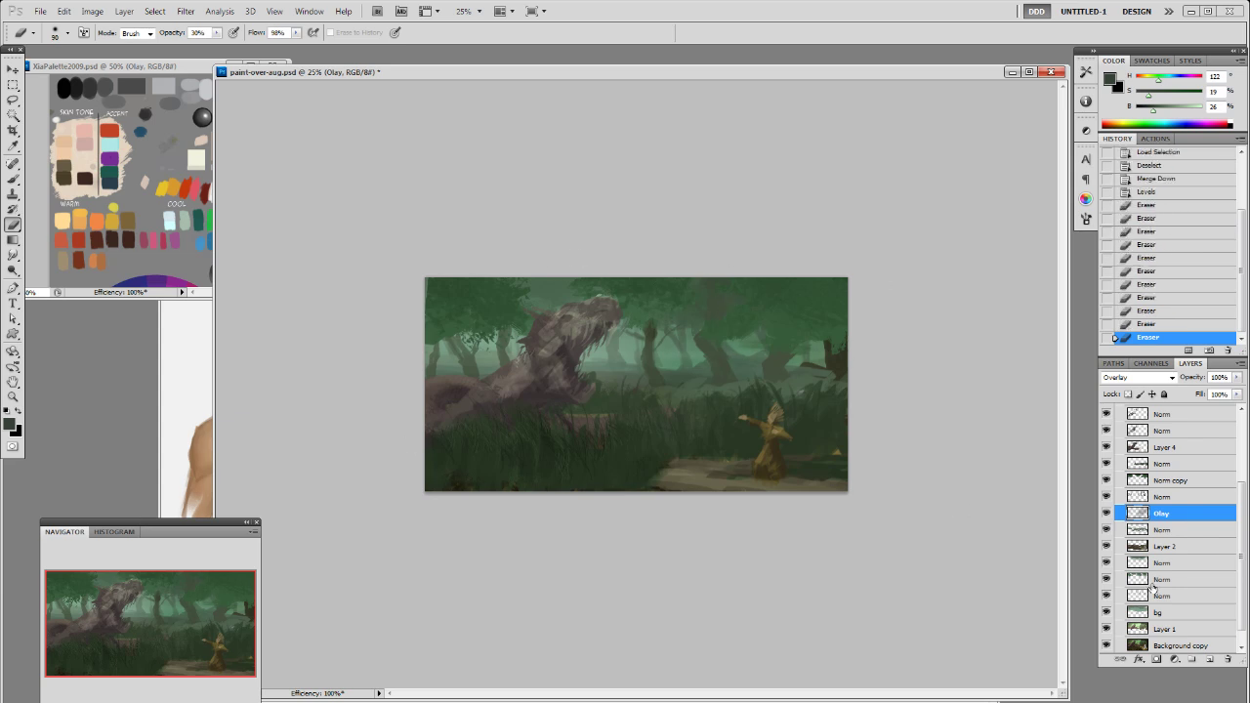
Step: Duplicate the bg layer, hide the original, and make bg copy the active layer
left_click(1108, 612)
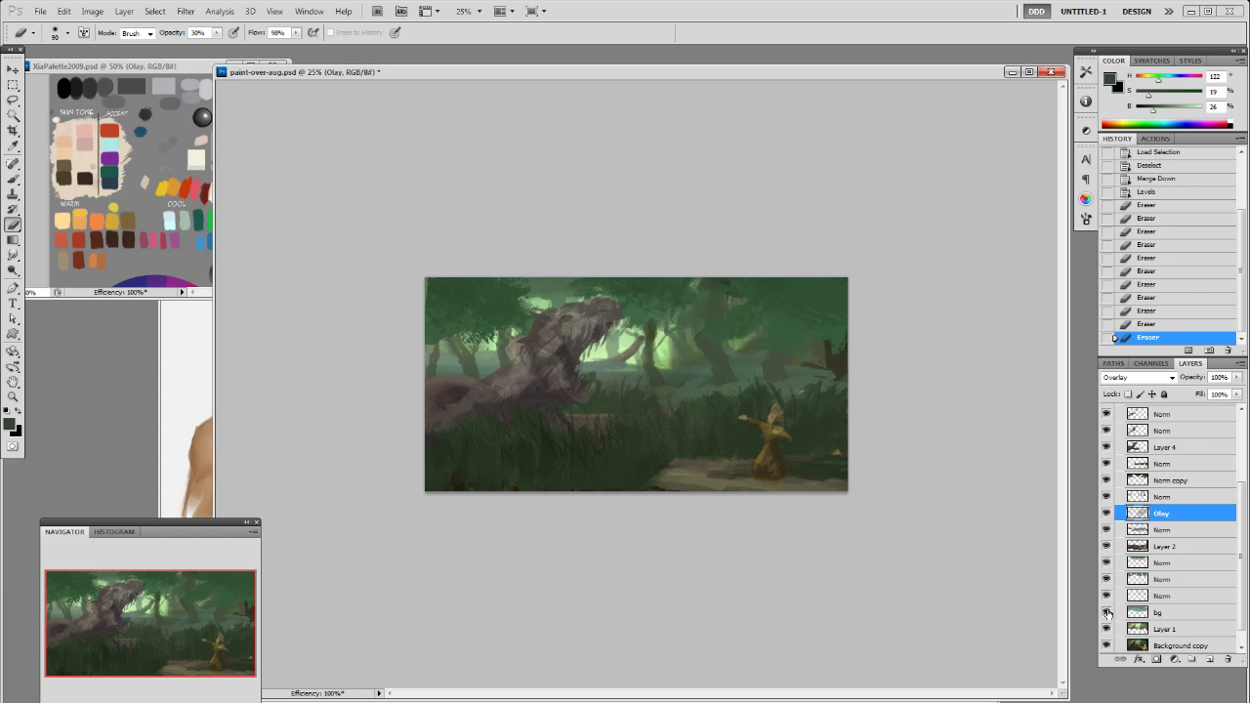
left_click(1157, 614)
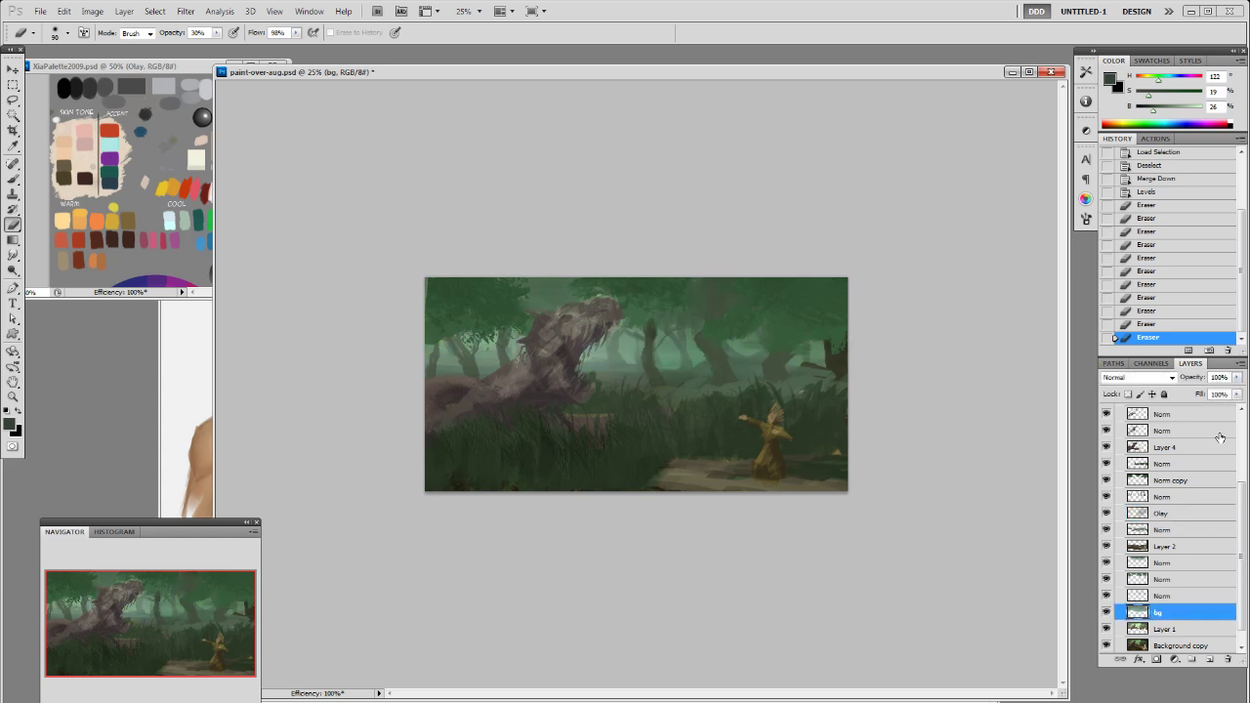
left_click_drag(1182, 619, 1211, 659)
left_click(1162, 631)
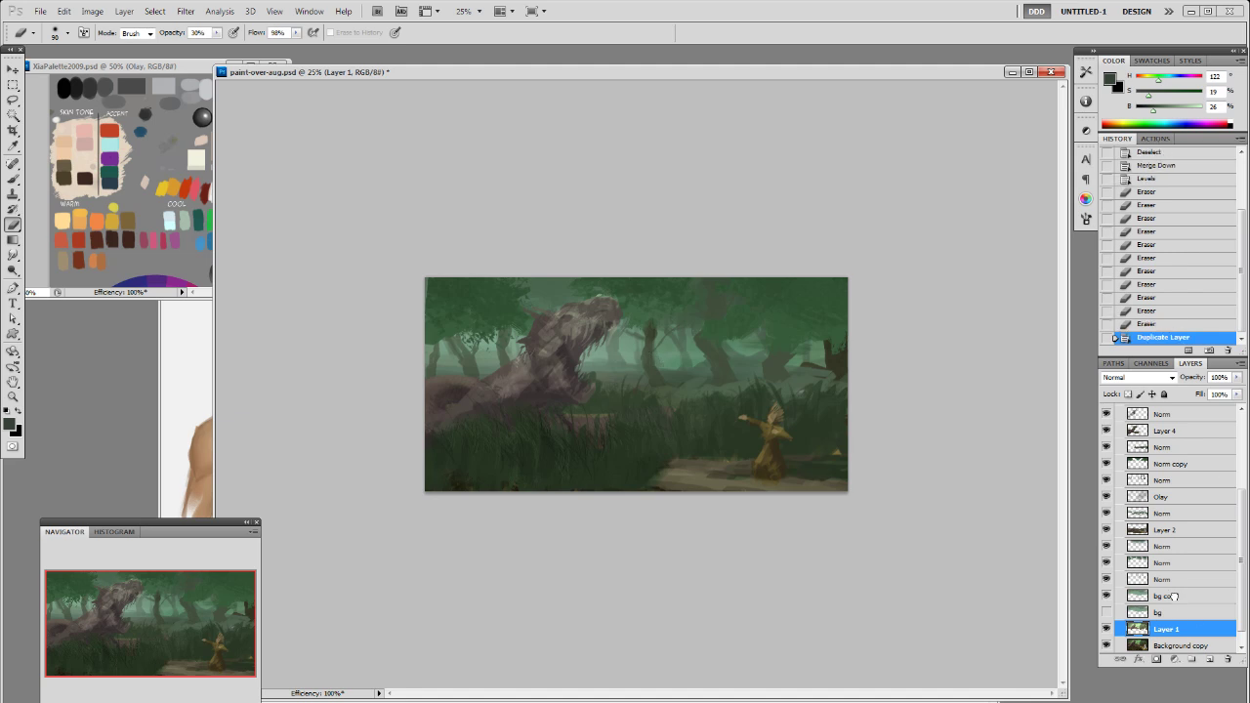
key("alt+bracketright")
Step: Erase patches of bg copy between the trees beside the beast's mouth to let the brighter backdrop through
left_click(682, 356)
left_click(627, 337)
left_click(625, 338)
left_click(627, 340)
left_click(631, 340)
left_click_drag(659, 345, 598, 348)
left_click_drag(703, 354, 596, 356)
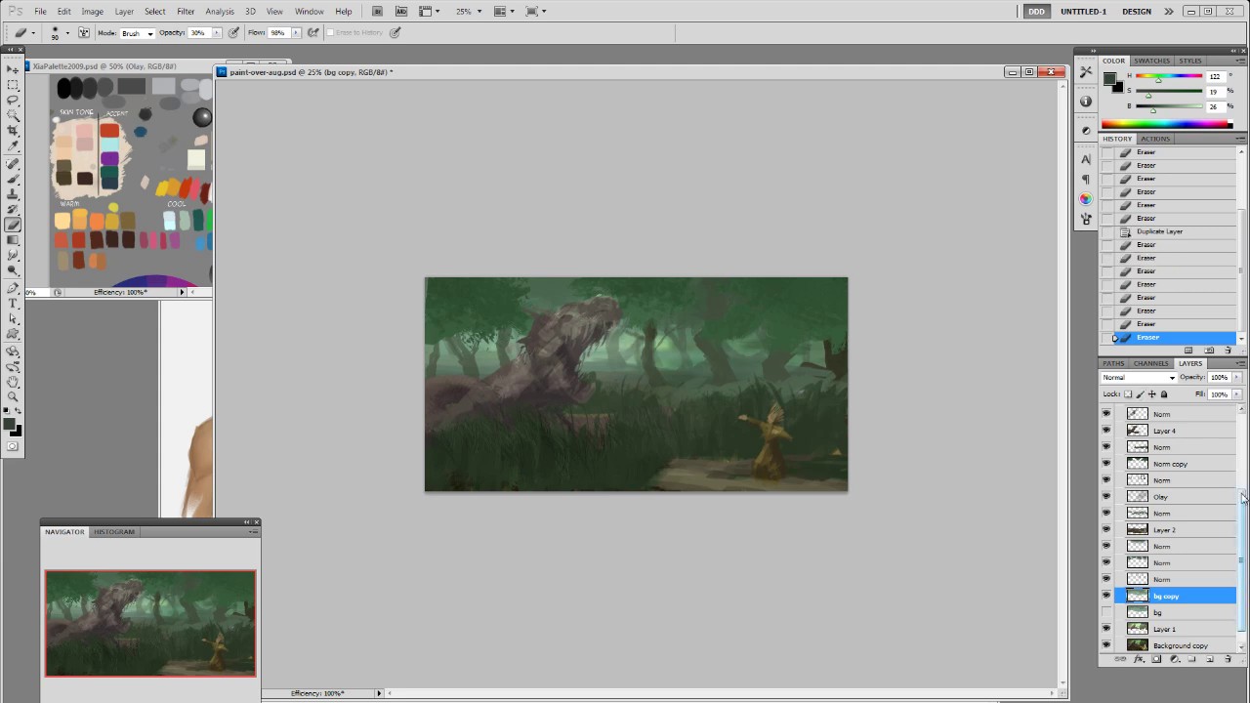
Step: Brush a sampled dark green over the beast, grass and path on the lower Olay layer, then show the Color Balance adjustment layer
left_click(1173, 497)
key("b")
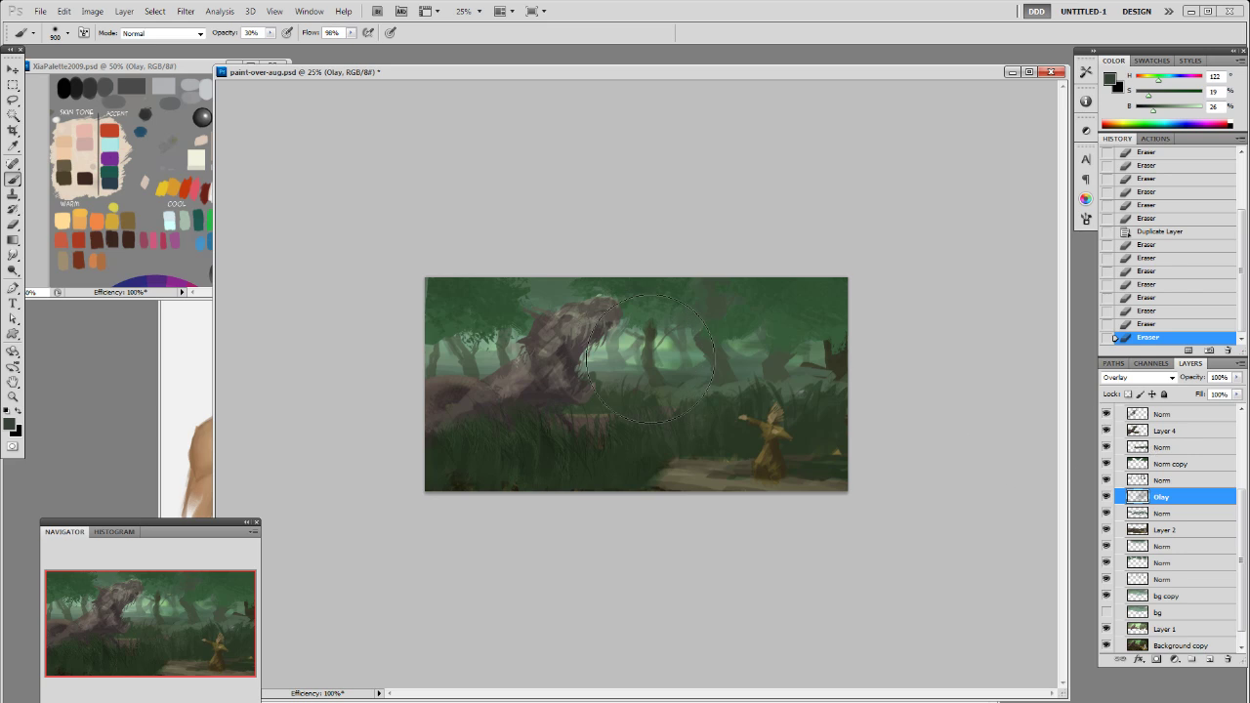
left_click(508, 415, "alt")
mouse_move(448, 346)
left_mouse_down()
mouse_move(542, 379)
mouse_move(475, 388)
mouse_move(587, 401)
left_mouse_up()
left_click_drag(629, 454, 703, 440)
left_click_drag(753, 430, 814, 449)
left_click_drag(1242, 530, 1242, 461)
left_click(1106, 418)
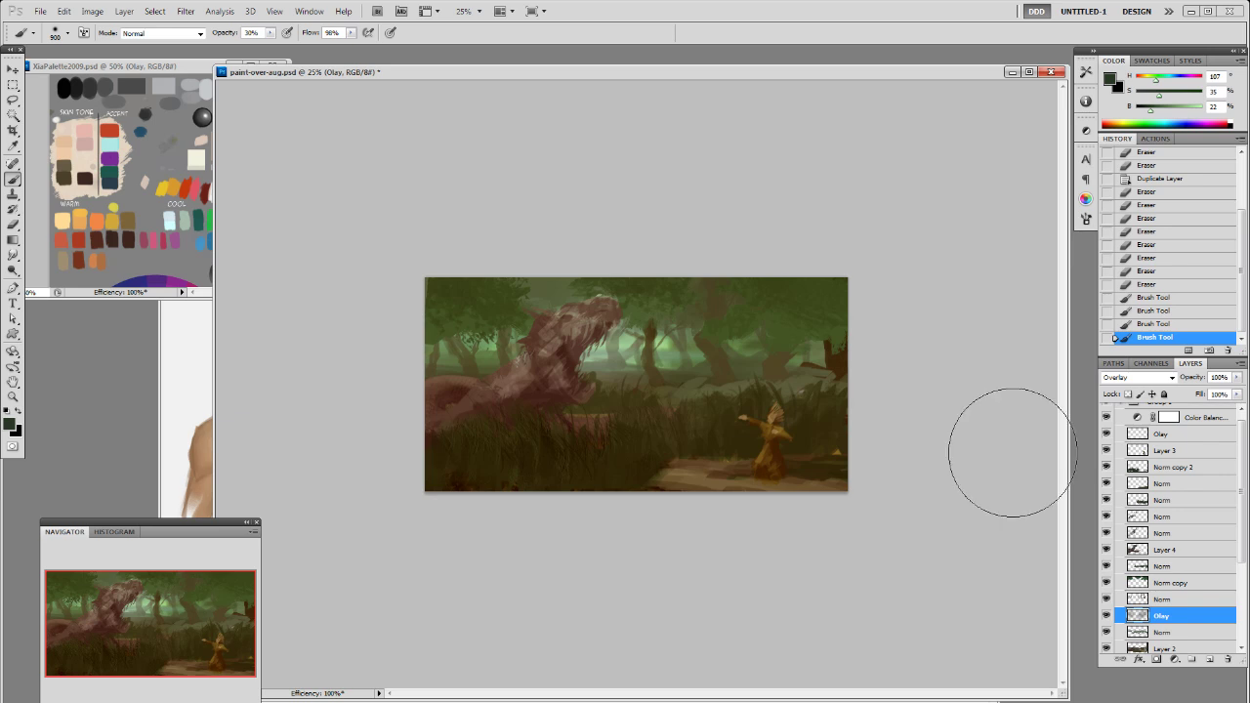
Step: Erase small patches of bg copy between the trees behind the beast's back
left_click(1167, 635)
scroll(1210, 600, "down", 3)
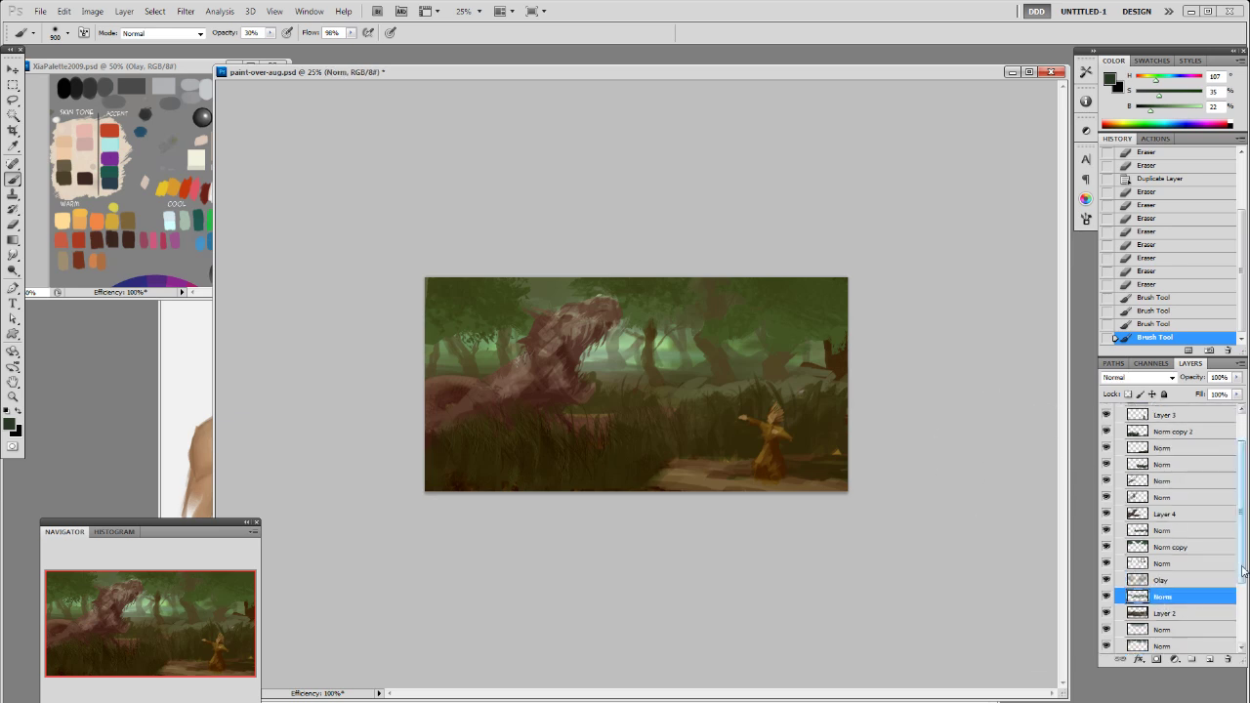
left_click(1153, 612)
key("e")
mouse_move(492, 343)
left_mouse_down()
mouse_move(495, 355)
mouse_move(487, 347)
left_mouse_up()
left_click_drag(473, 344, 473, 344)
left_click_drag(469, 338, 474, 342)
left_click_drag(474, 340, 485, 345)
left_click_drag(486, 342, 491, 347)
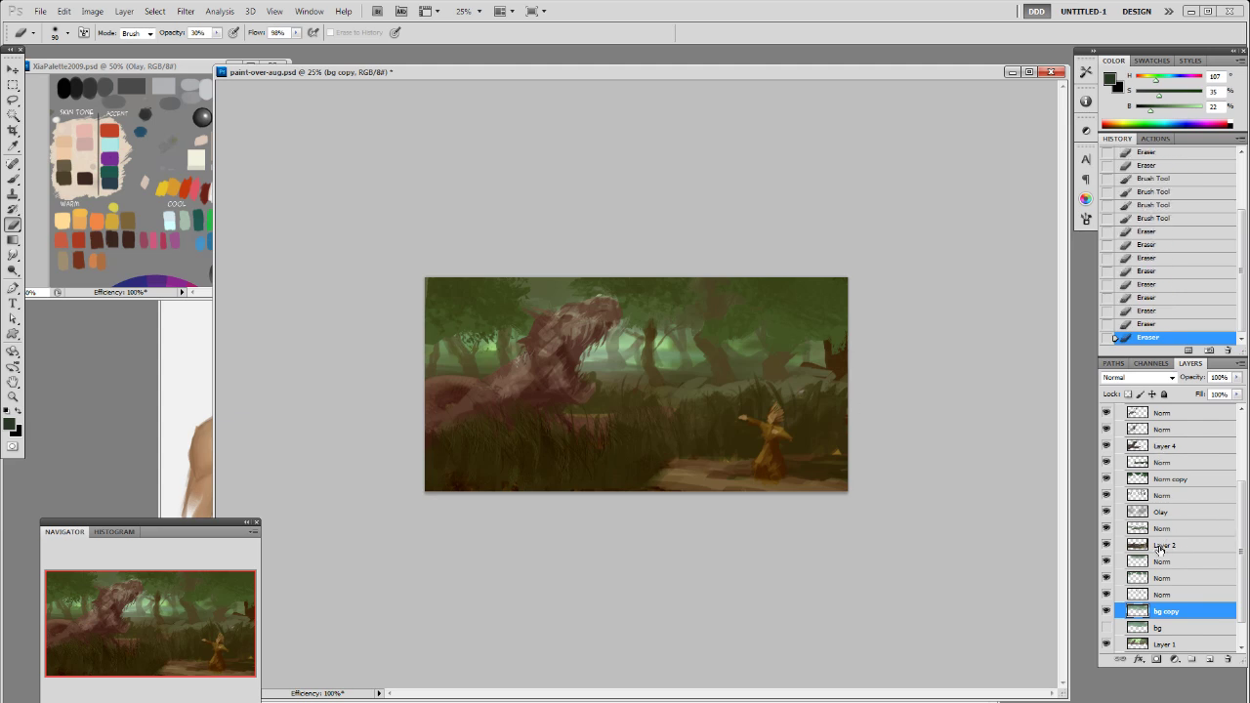
Step: Load a tree layer's outline as a selection, add a Multiply layer named Multi above bg copy, and brush sampled brown onto a trunk
left_click_drag(1245, 510, 1244, 506)
left_click(1109, 502)
left_click(1139, 503, "ctrl")
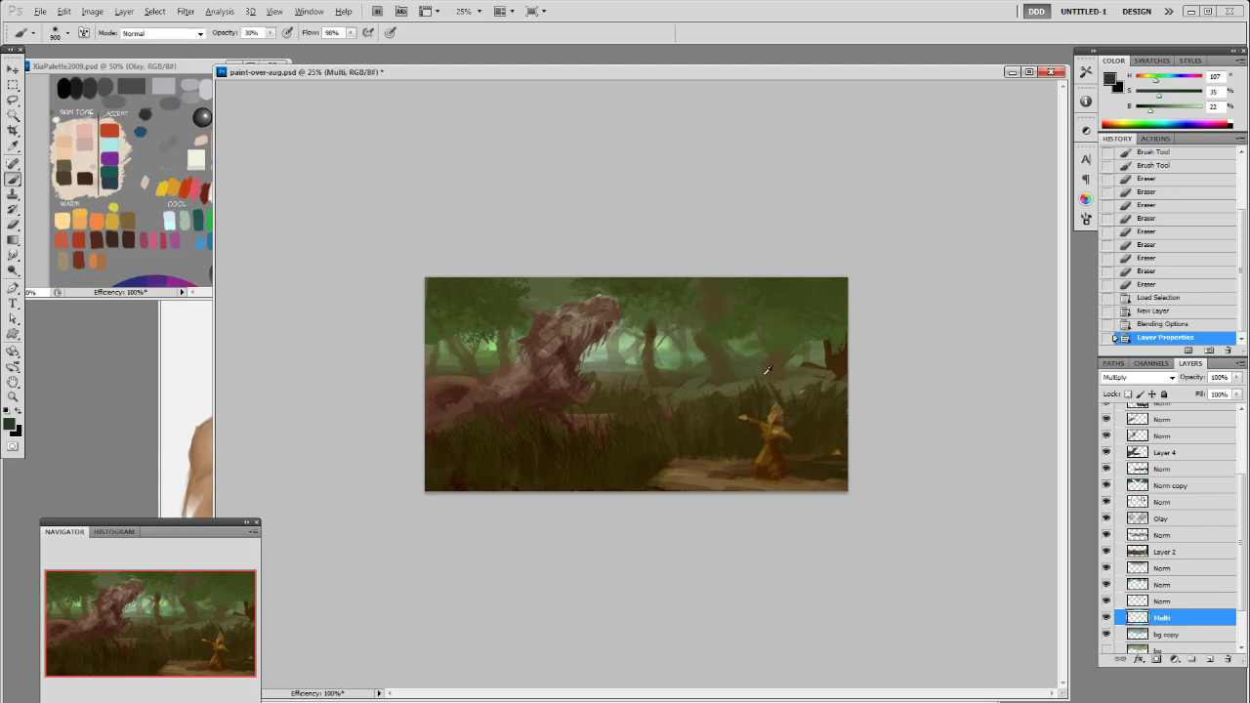
left_click(738, 365, "alt")
right_click(751, 391)
left_click(834, 538)
left_click(881, 348)
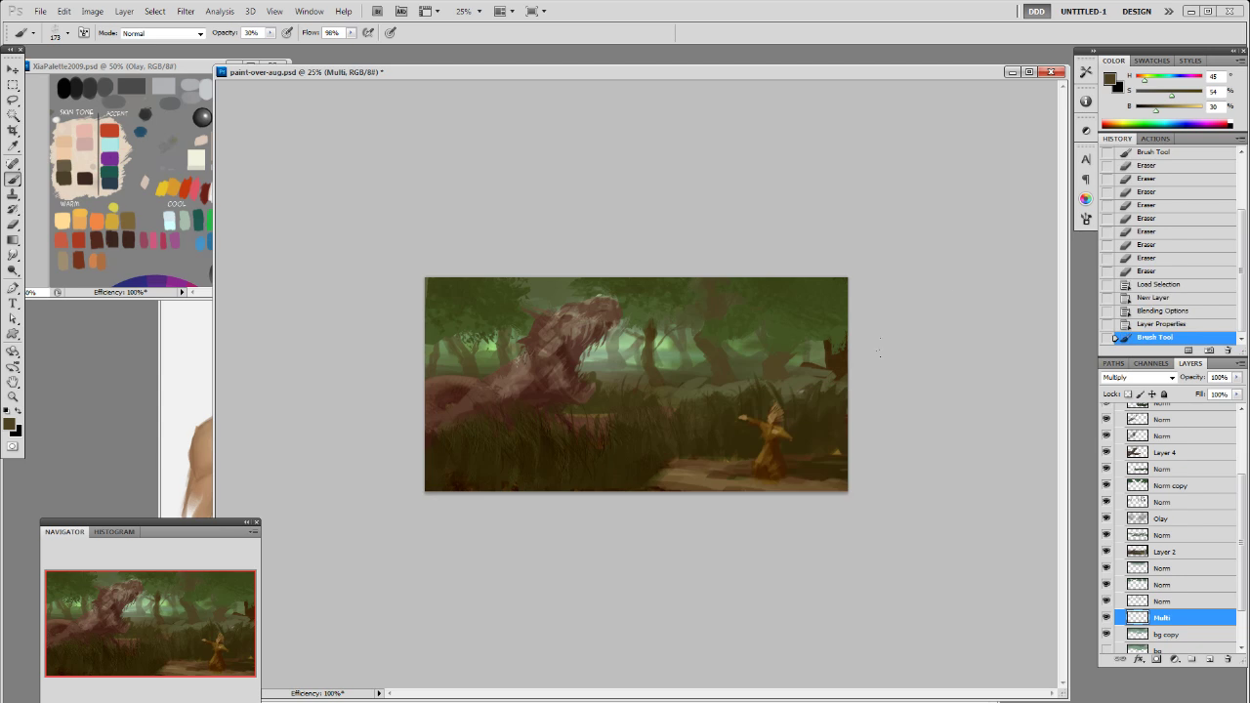
left_click_drag(739, 360, 738, 340)
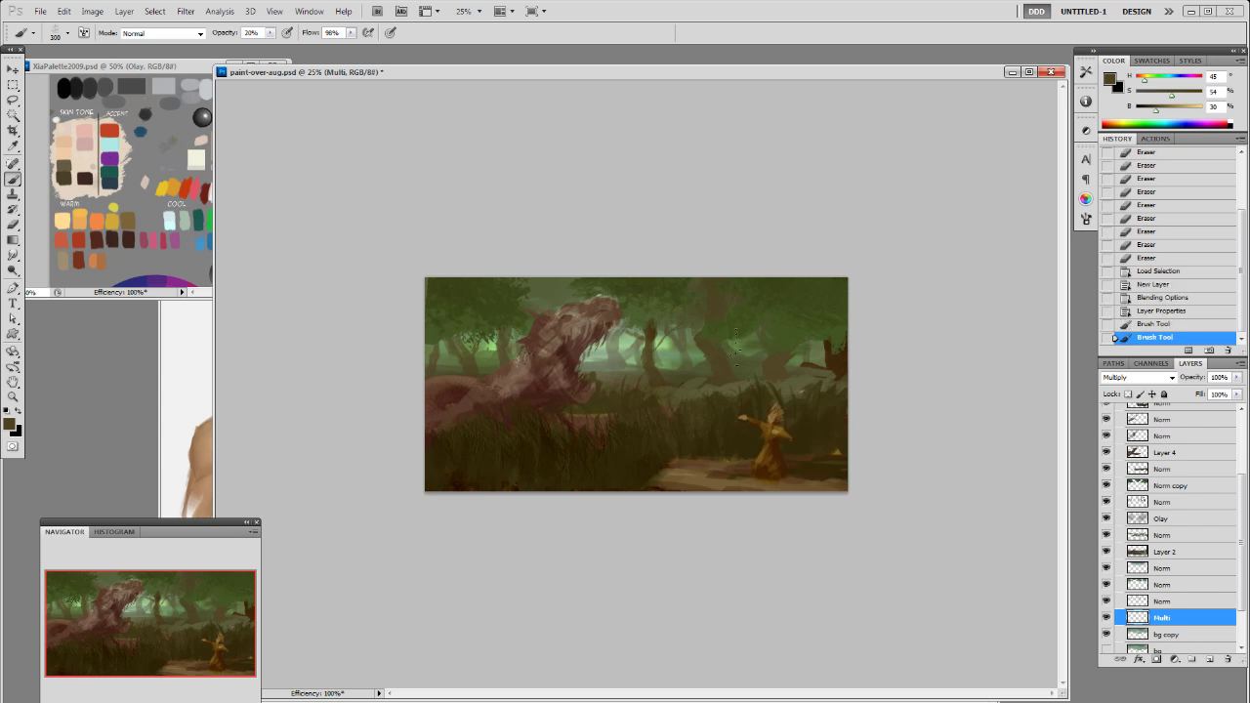
Step: Move the Multi layer above Norm copy and brush brown shading across the tree trunks beside the beast's mouth at 30% opacity
left_click_drag(1183, 612, 1098, 498)
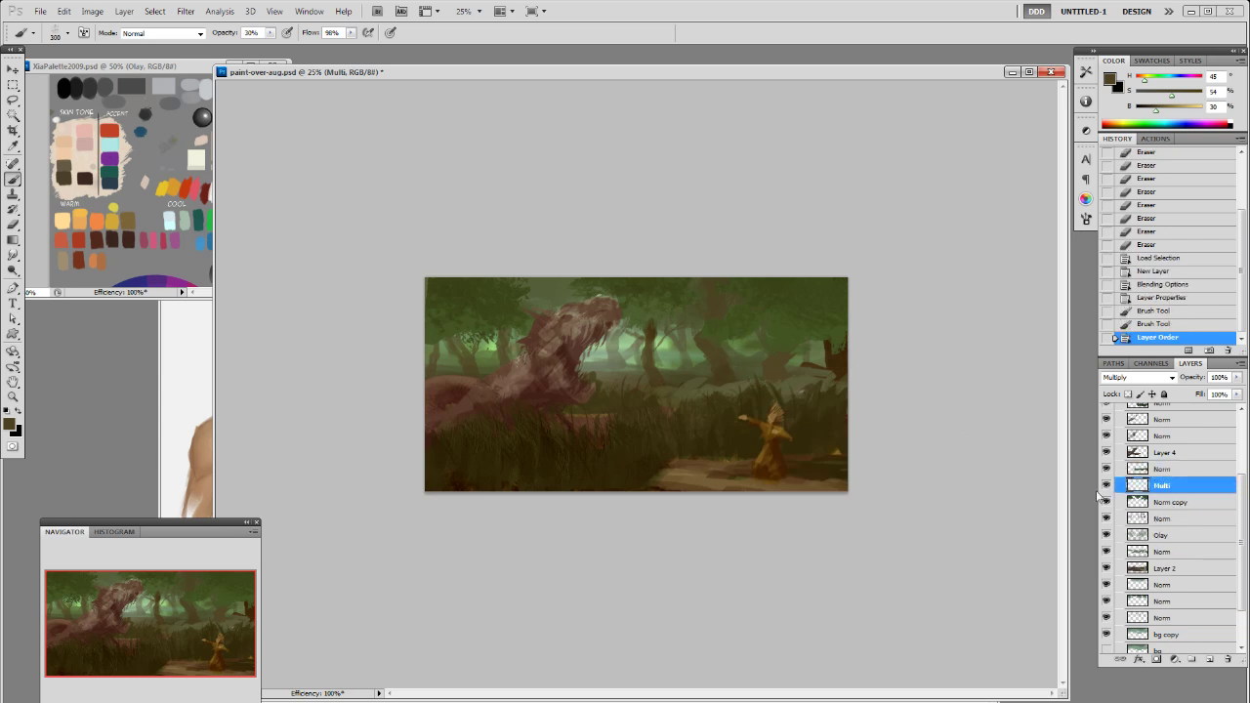
left_click_drag(675, 391, 689, 364)
mouse_move(705, 379)
left_mouse_down()
mouse_move(721, 353)
mouse_move(749, 352)
left_mouse_up()
mouse_move(764, 353)
left_mouse_down()
mouse_move(819, 374)
mouse_move(771, 374)
left_mouse_up()
mouse_move(745, 358)
left_mouse_down()
mouse_move(734, 373)
mouse_move(695, 373)
left_mouse_up()
left_click_drag(668, 356, 658, 372)
left_click_drag(630, 354, 618, 367)
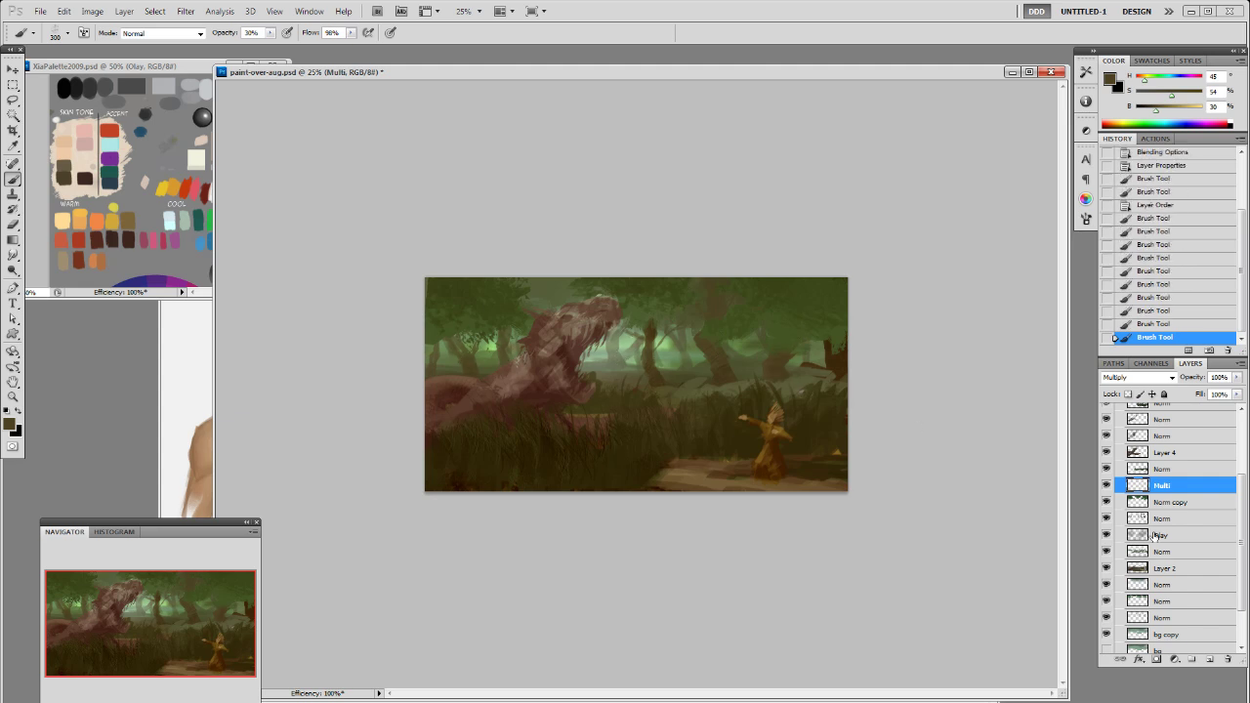
Step: Load the lower tree layers' outlines to find the thin distant trunks, and duplicate the Norm layer directly above bg copy
left_click(1164, 601)
left_click(1167, 568)
left_click(1139, 601, "ctrl")
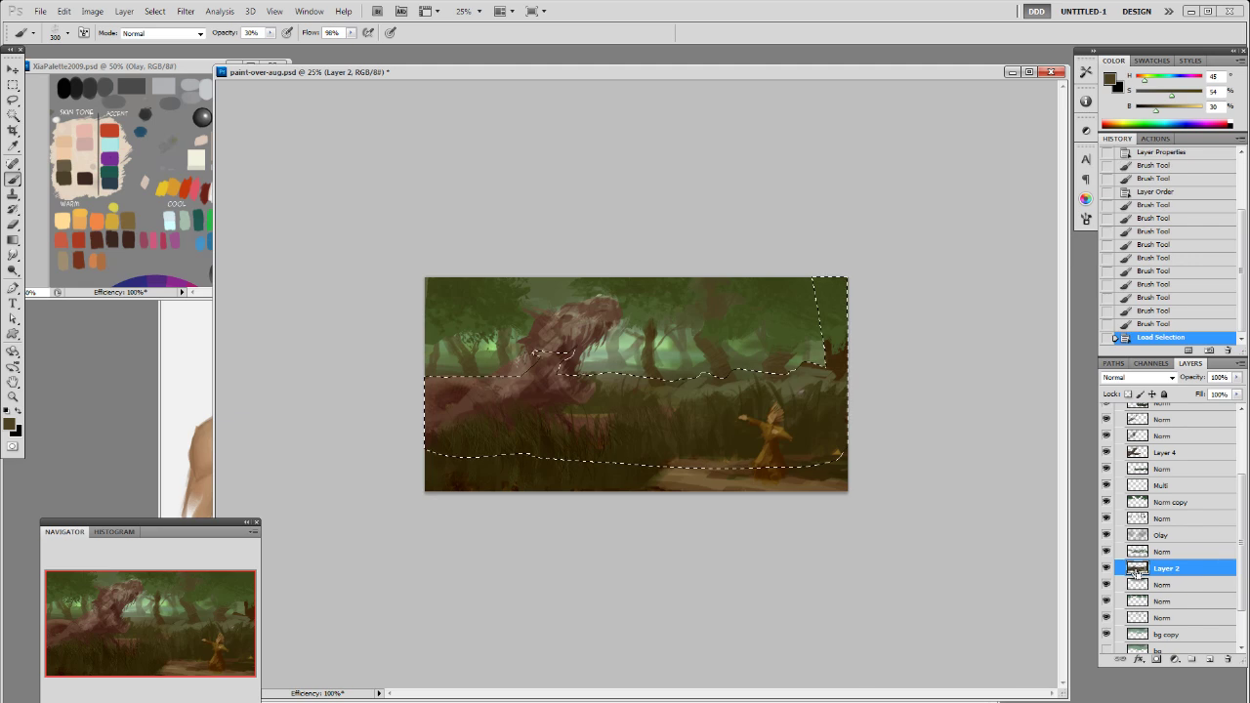
left_click(1141, 603, "ctrl")
left_click(1140, 619, "ctrl")
left_click(1151, 620, "ctrl")
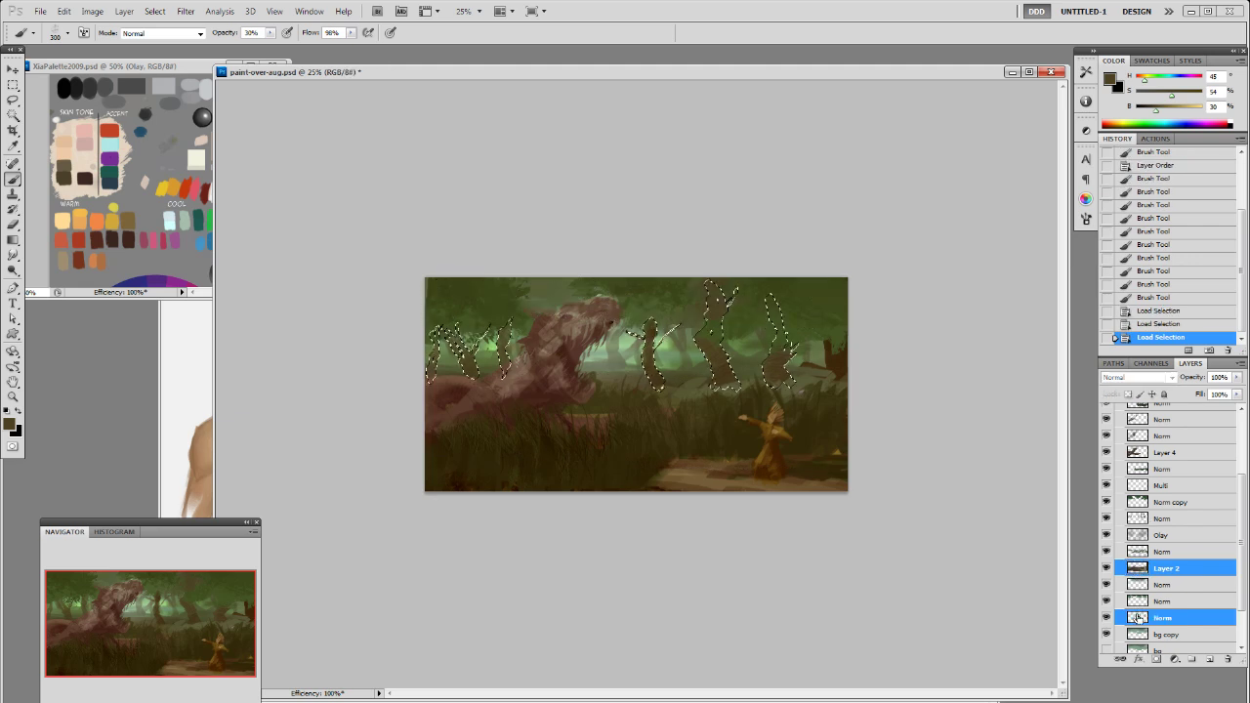
left_click_drag(1140, 618, 1173, 597)
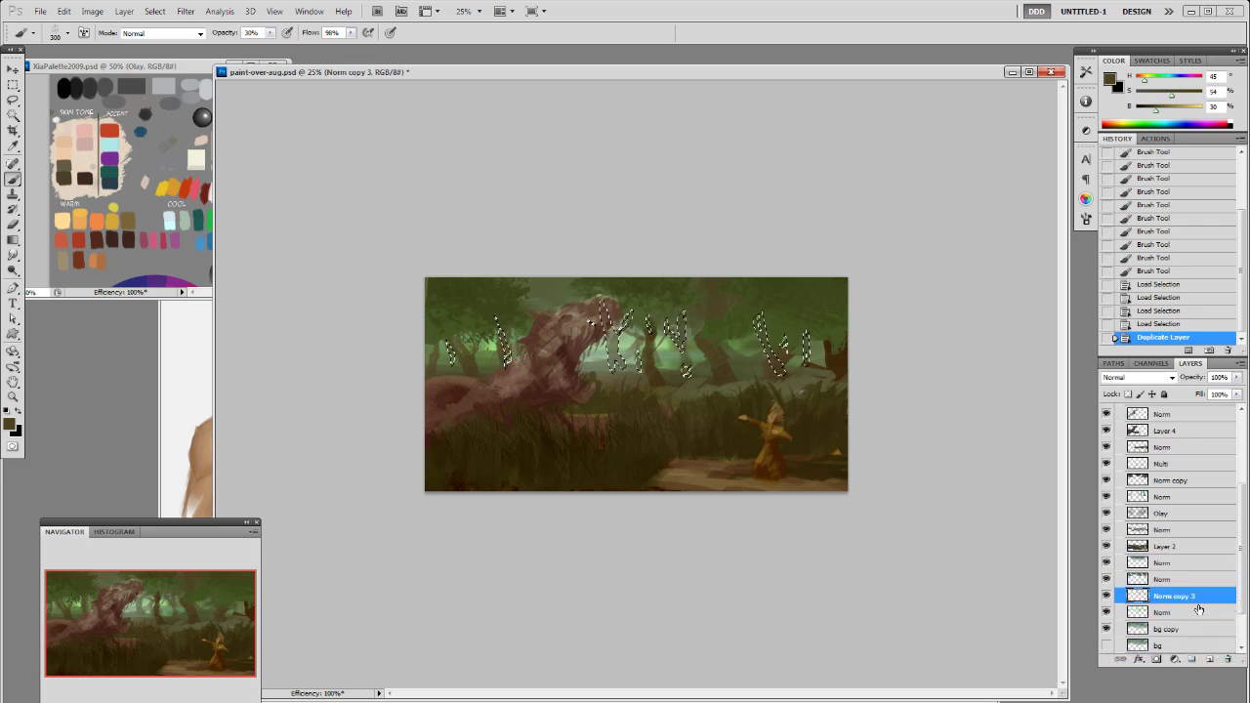
Step: Set the duplicated distant trunks to Multiply at 65% opacity, clear the selection, and compare the painting with Group 1 hidden and shown
left_click(1138, 377)
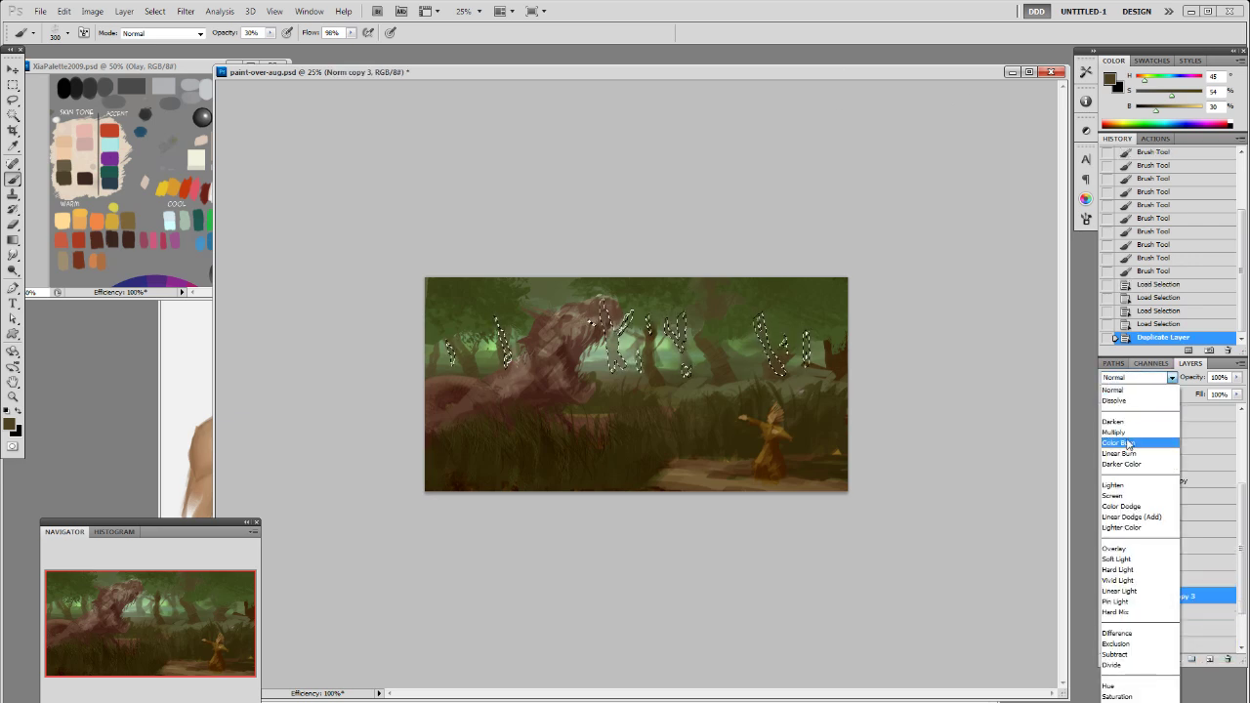
left_click(1128, 440)
key("ctrl+d")
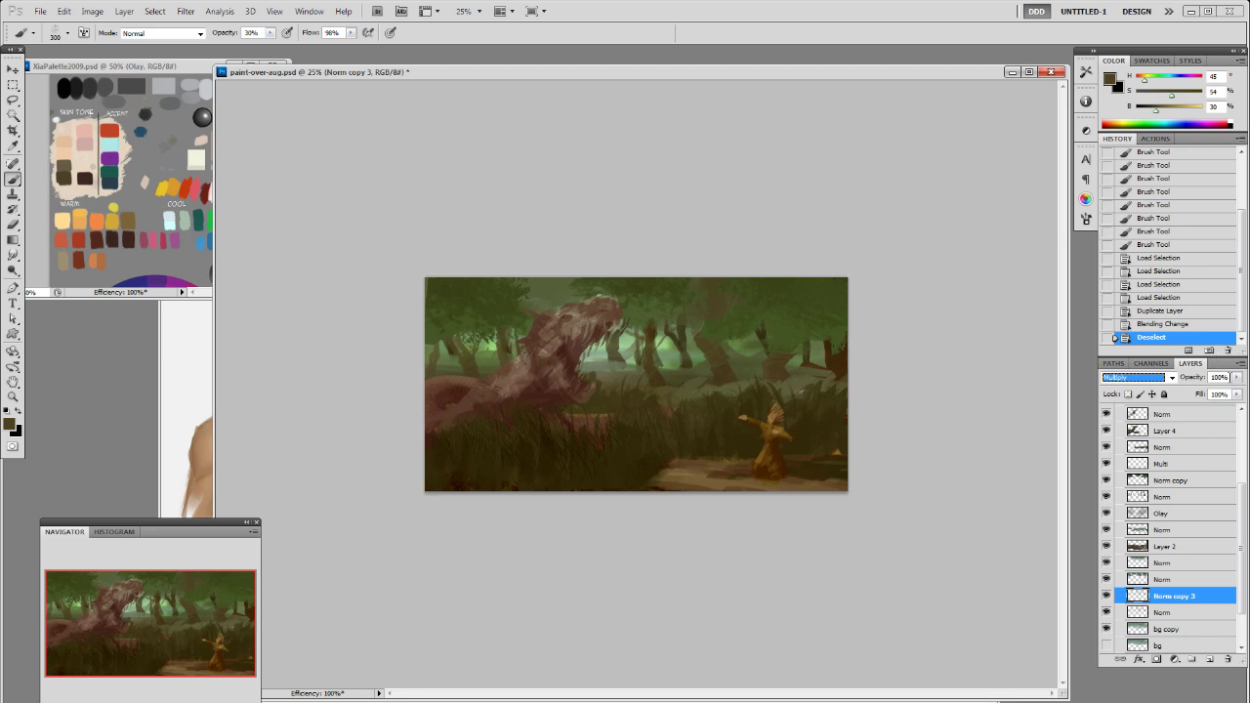
left_click(1237, 377)
left_click_drag(1229, 393, 1215, 395)
scroll(1173, 528, "up", 5)
left_click(1108, 411)
left_click(1108, 412)
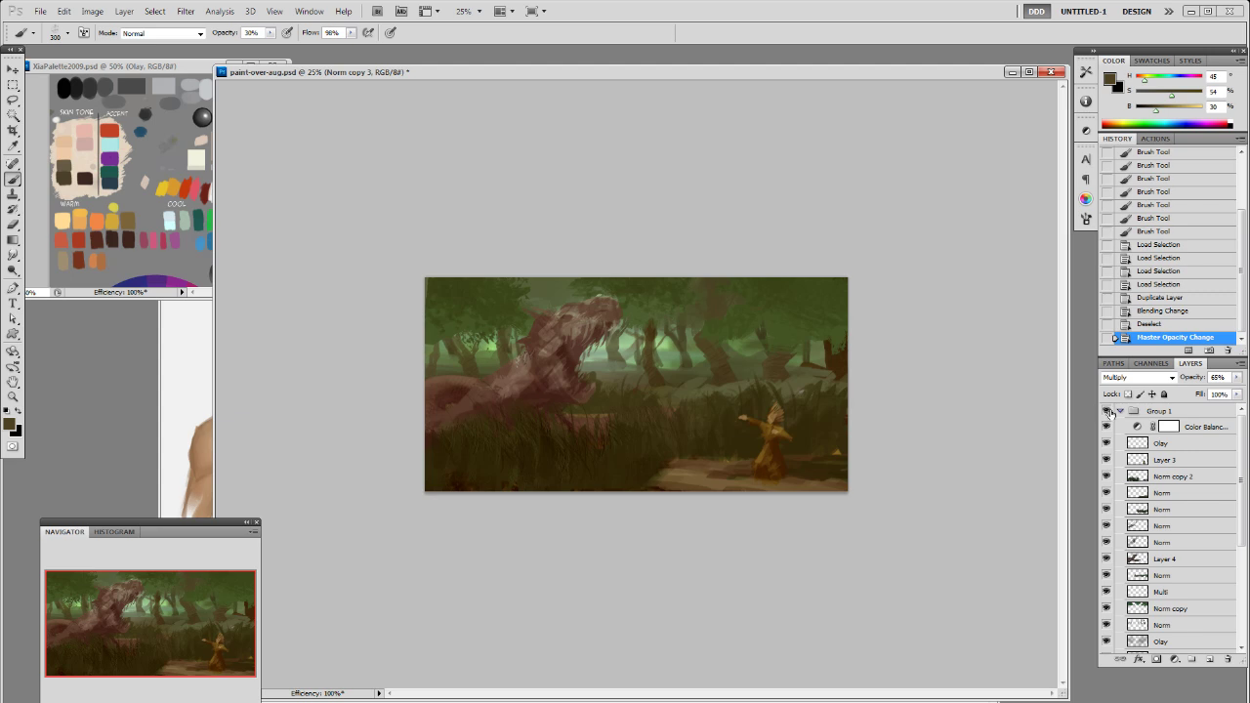
Step: Add a layer named Norm directly below Norm copy and flip the canvas horizontally
scroll(1182, 527, "down", 3)
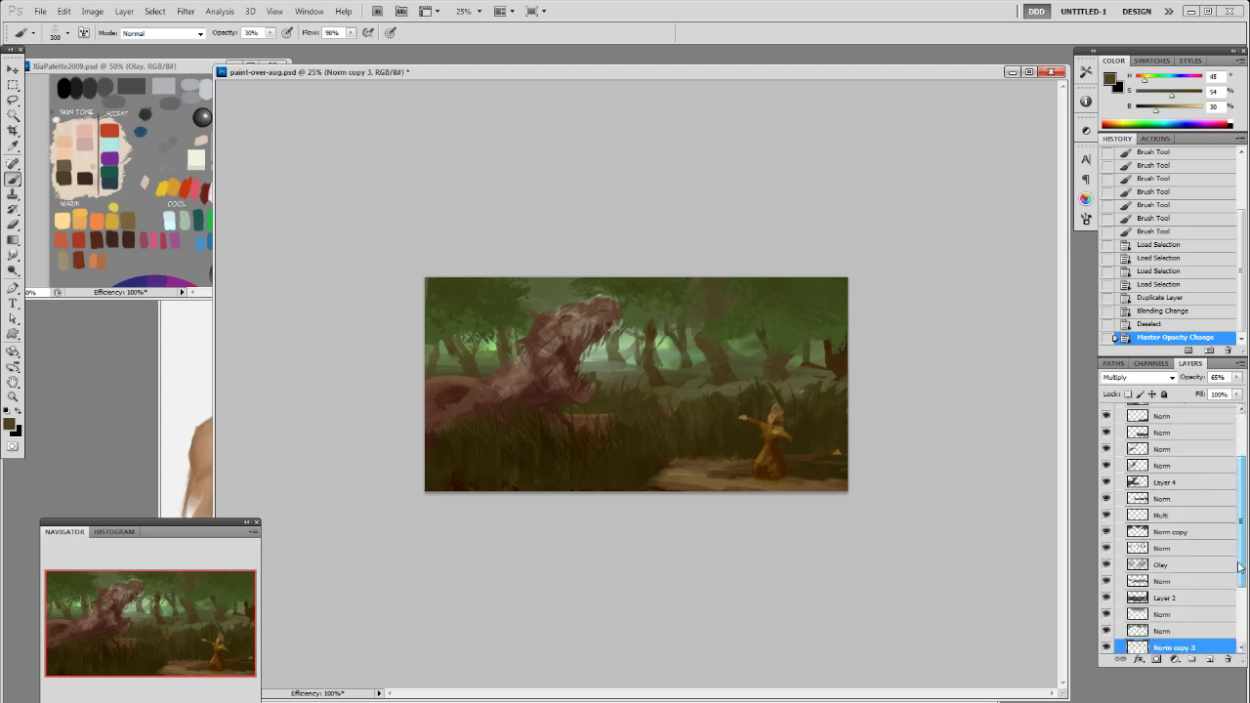
left_click(1180, 536)
left_click(1167, 553)
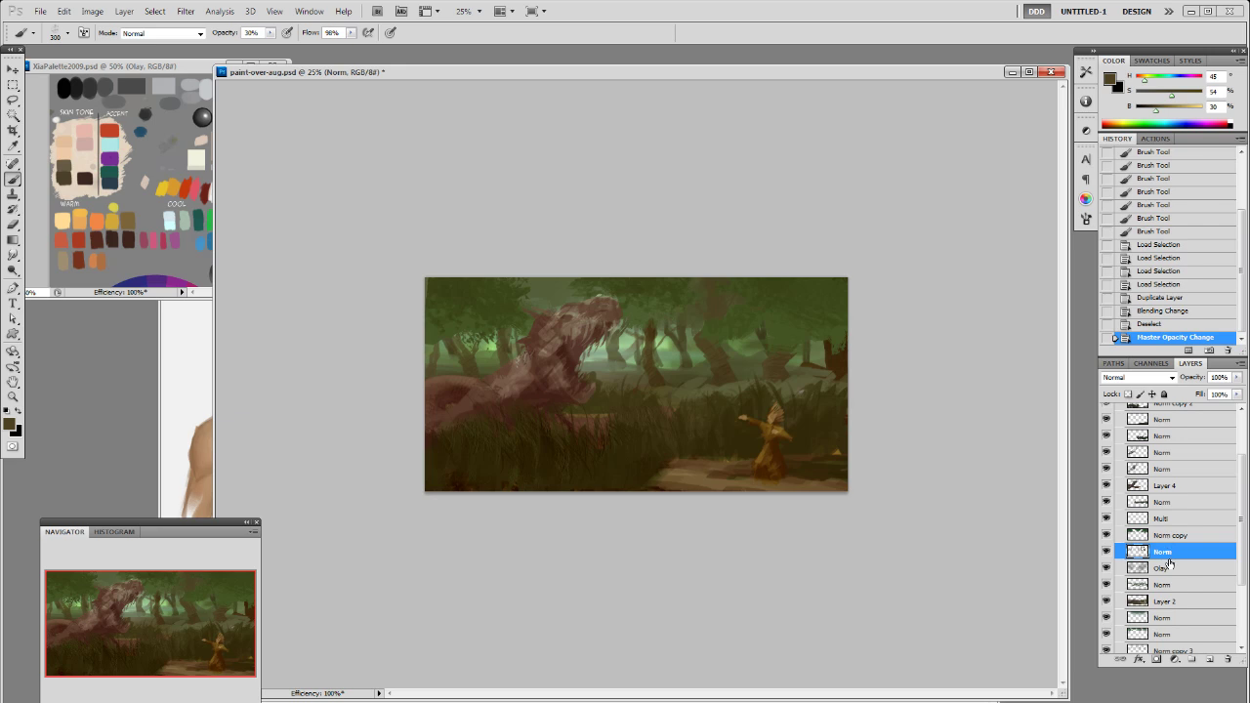
key("F2")
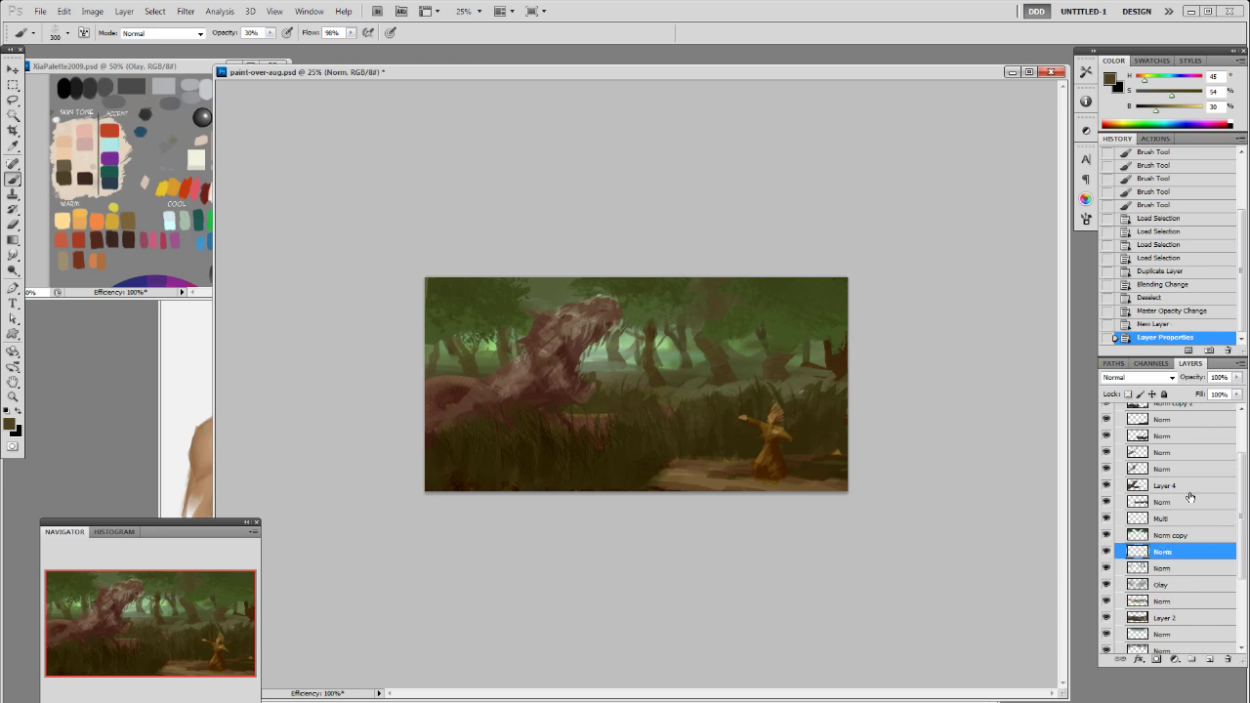
key("F3")
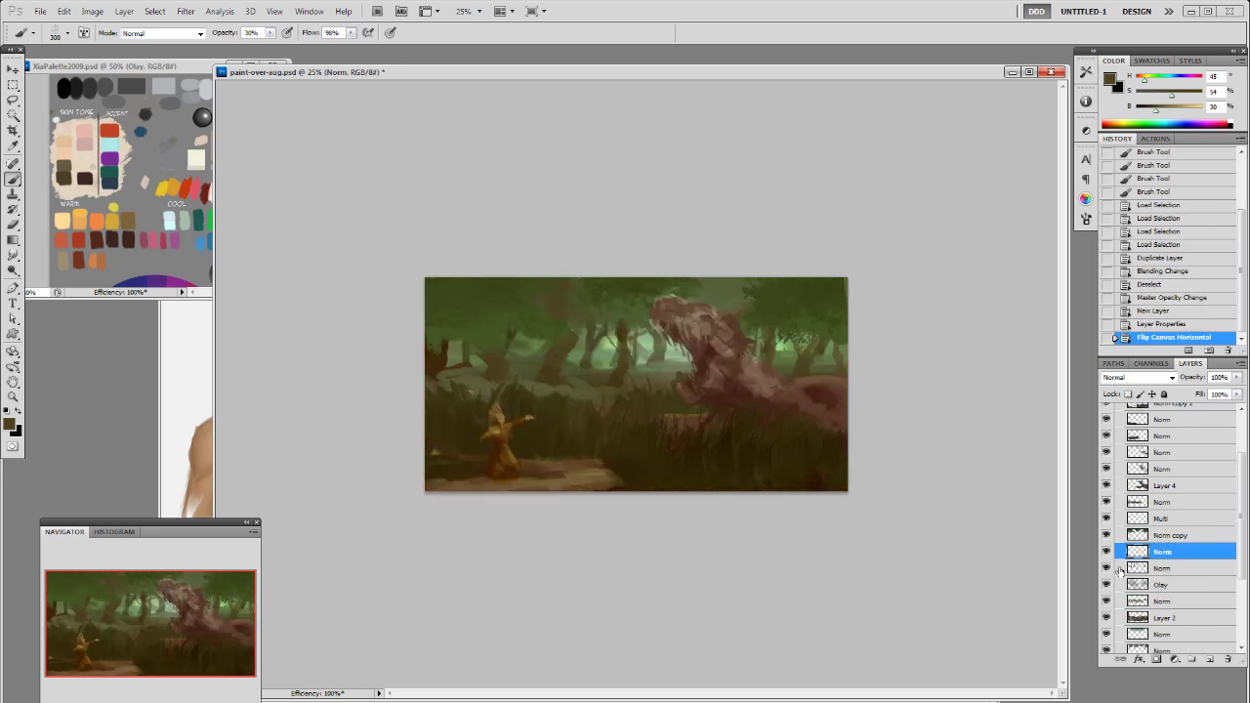
Step: Show the bg layer and lower its opacity to 53%
scroll(1121, 571, "down", 3)
left_click(1173, 620)
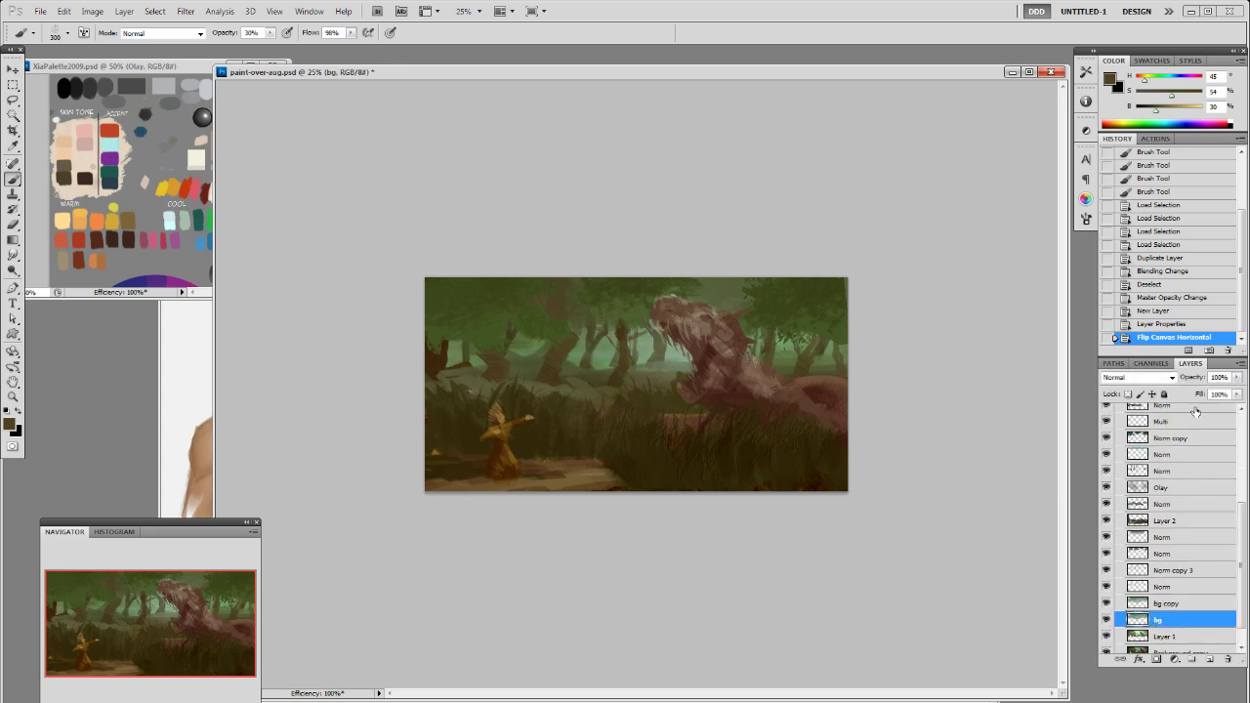
left_click_drag(1237, 378, 1220, 394)
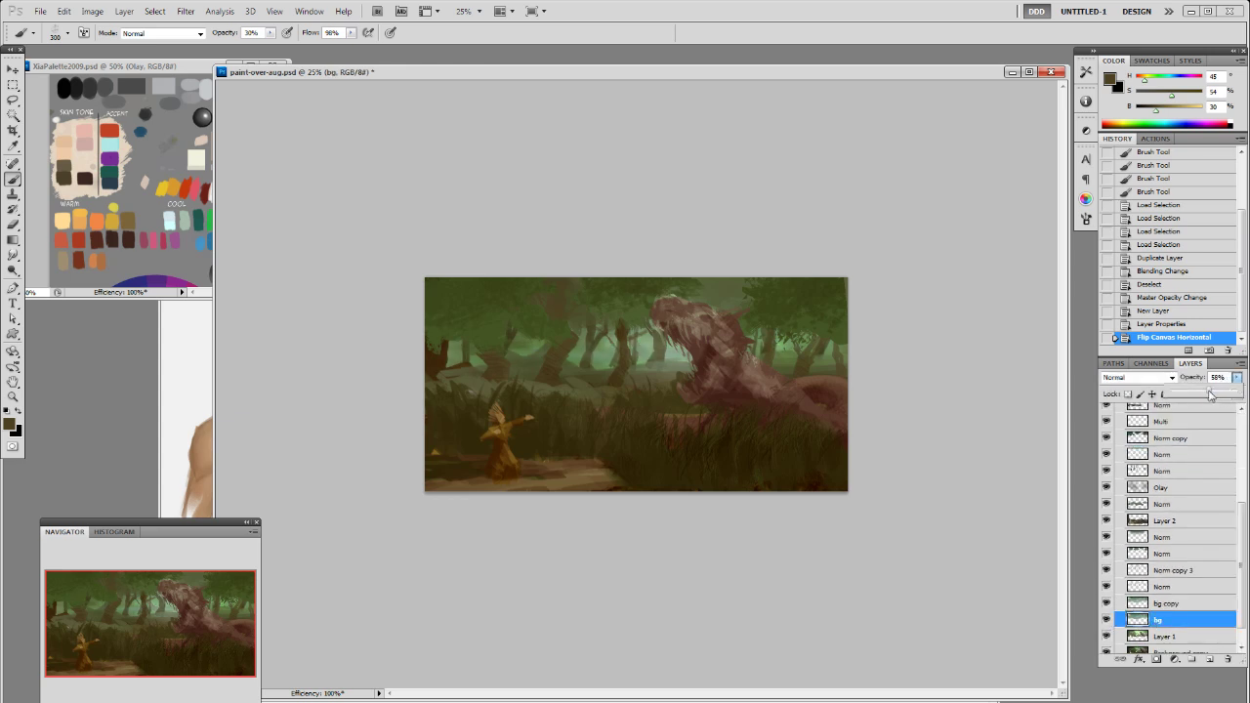
left_click_drag(1209, 393, 1207, 393)
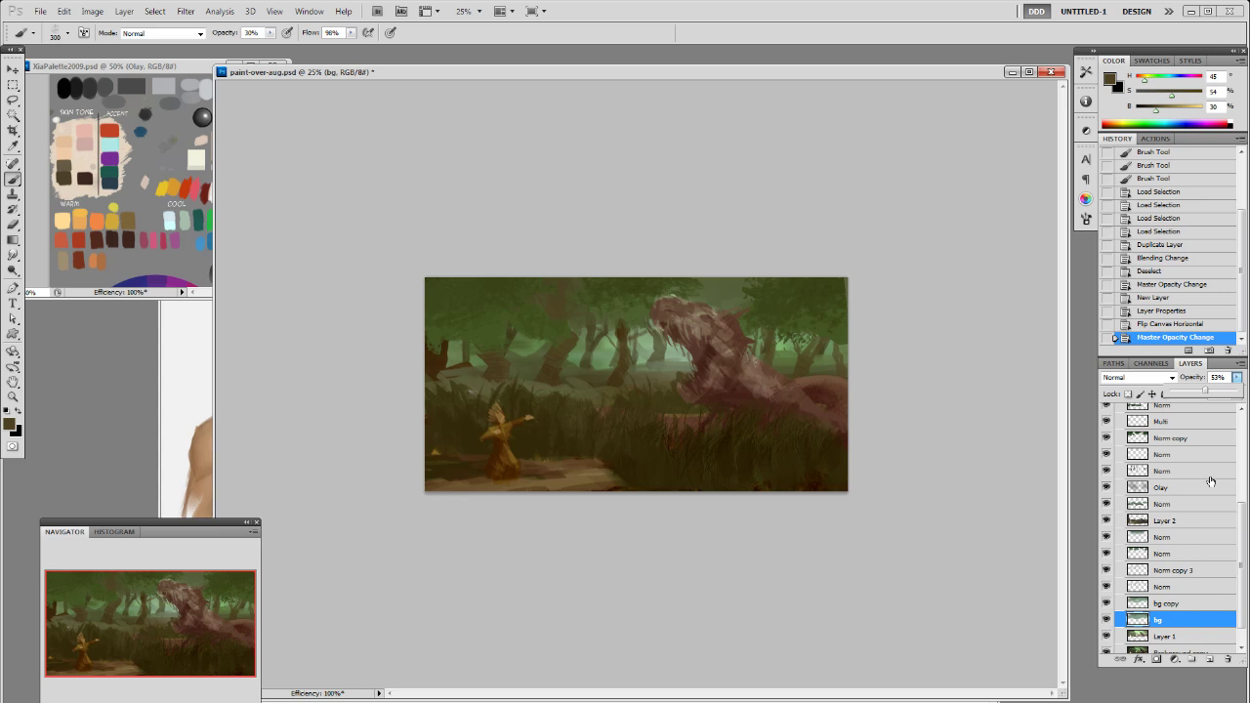
Step: Add a layer named Norm above the Color Balance layer in Group 1, sample the dark grass colour and choose another brush
scroll(1219, 412, "up", 5)
left_click(1120, 411)
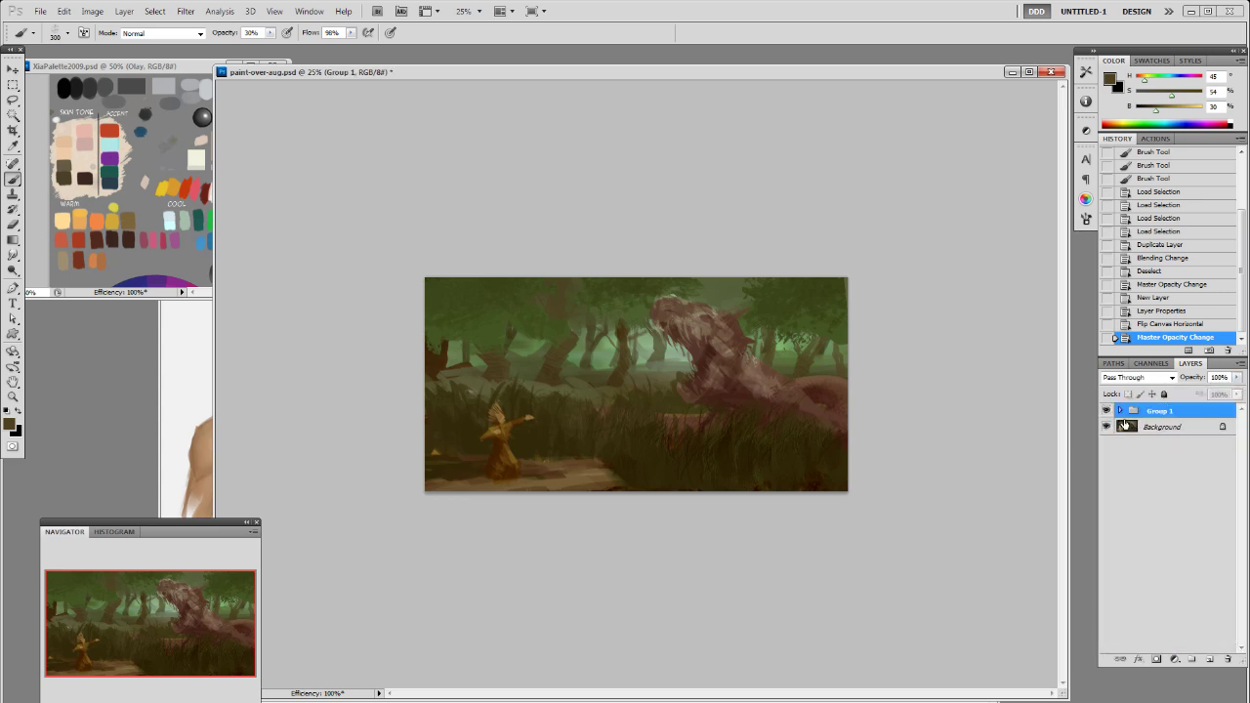
left_click(1120, 412)
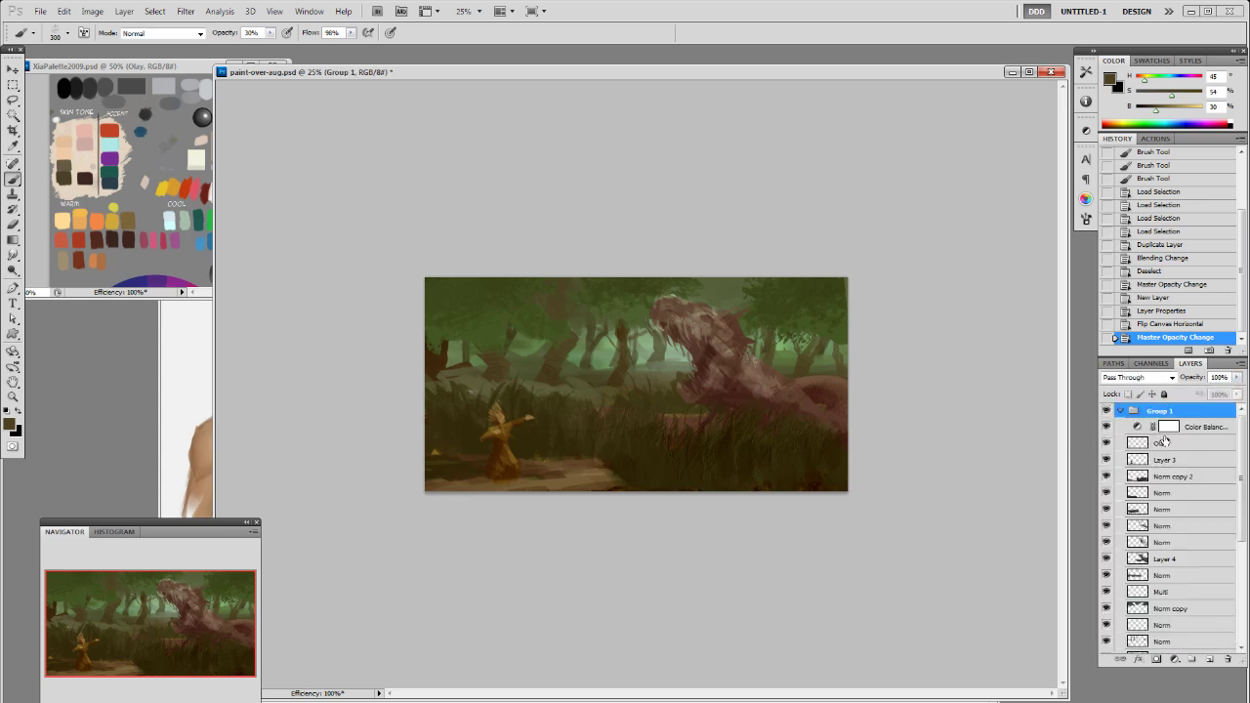
left_click(1197, 432)
key("F2")
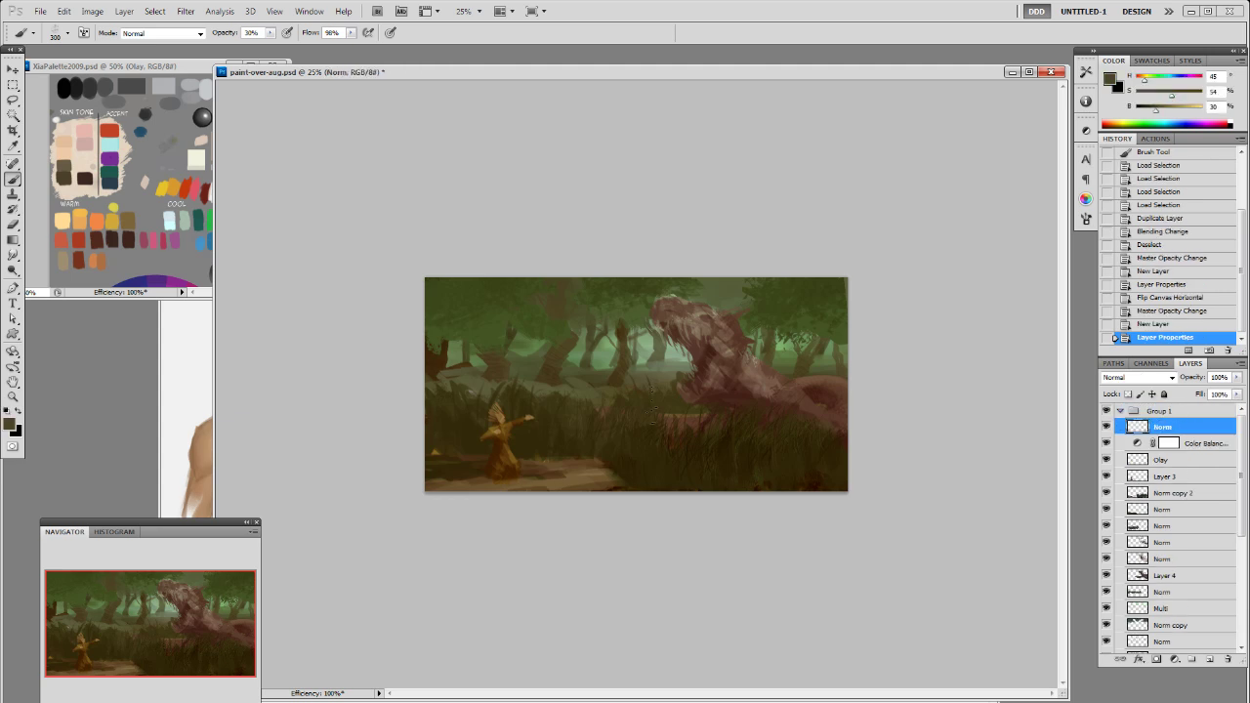
left_click(711, 467, "alt")
right_click(672, 422)
left_click(756, 506)
left_click(470, 293)
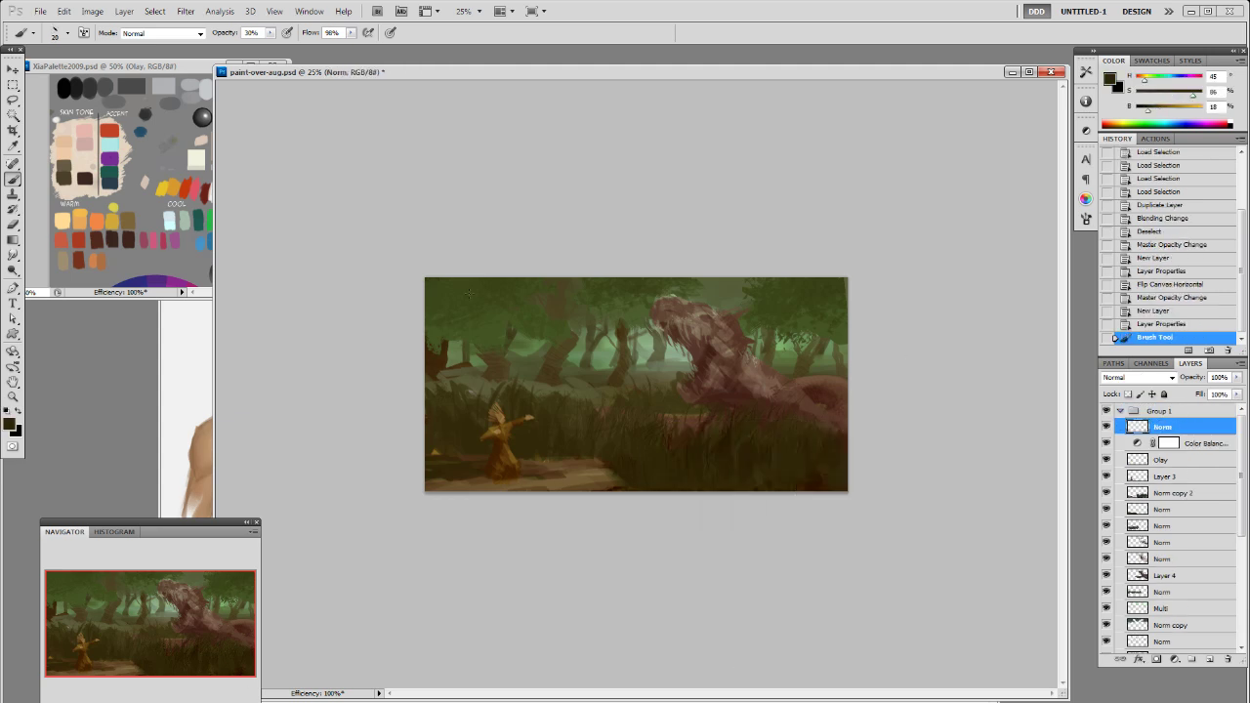
Step: Enlarge the brush and paint dark overhanging foliage at 100% opacity across the upper corner above the robed figure
key("bracketright")
key("bracketright")
key("bracketright")
key("bracketright")
key("bracketright")
key("0")
mouse_move(490, 287)
left_mouse_down()
mouse_move(433, 276)
mouse_move(468, 300)
mouse_move(438, 263)
mouse_move(469, 276)
mouse_move(482, 310)
mouse_move(475, 296)
mouse_move(528, 269)
mouse_move(507, 285)
mouse_move(479, 314)
left_mouse_up()
key("bracketleft")
left_click_drag(544, 287, 564, 301)
left_click_drag(431, 275, 427, 288)
mouse_move(435, 283)
left_mouse_down()
mouse_move(425, 298)
mouse_move(441, 346)
left_mouse_up()
Step: Paint a dark brown tree trunk behind the robed figure, rising from the path into the foliage
left_click(450, 473, "alt")
mouse_move(455, 477)
left_mouse_down()
mouse_move(437, 375)
mouse_move(446, 391)
mouse_move(445, 342)
mouse_move(461, 440)
mouse_move(451, 467)
mouse_move(453, 338)
mouse_move(440, 385)
mouse_move(457, 350)
left_mouse_up()
left_click_drag(459, 341, 469, 318)
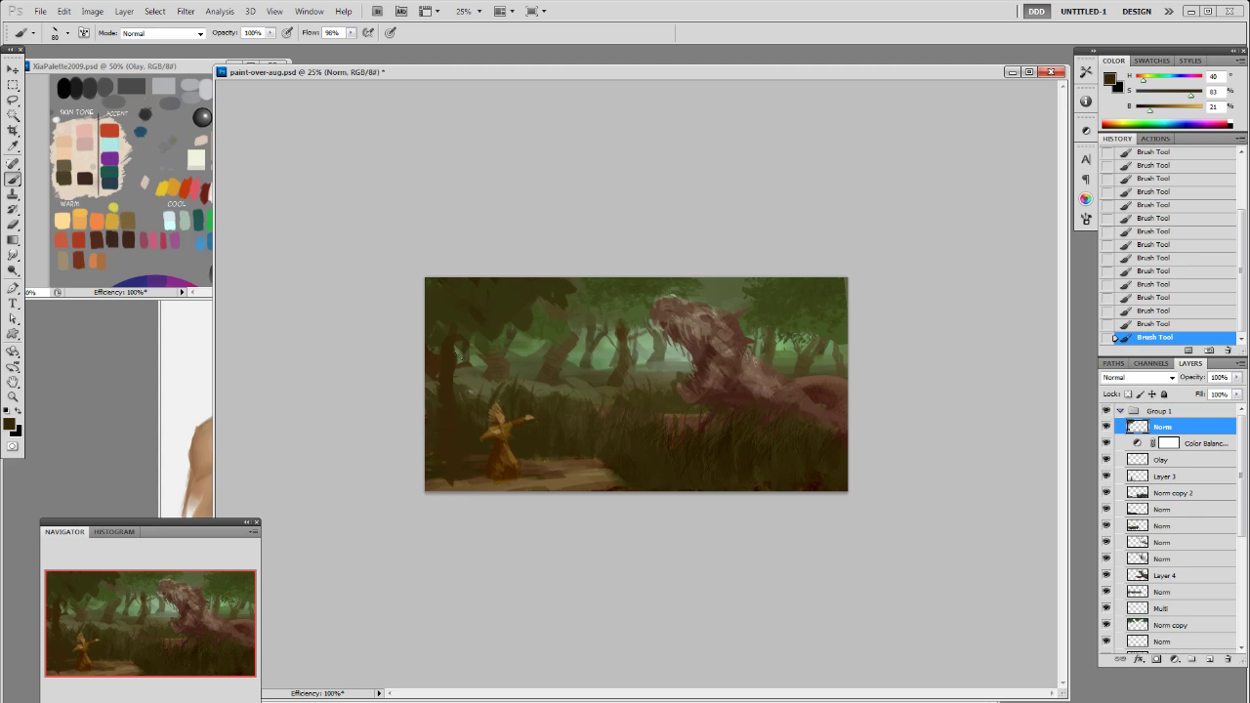
Step: Lighten the new trunk with the Dodge tool and brush sampled brown tones along its length
key("o")
left_click(458, 435)
left_click_drag(445, 348, 451, 391)
mouse_move(450, 367)
left_mouse_down()
mouse_move(461, 364)
mouse_move(452, 403)
mouse_move(446, 394)
left_mouse_up()
left_click(449, 402, "alt")
key("b")
left_click(452, 400)
left_click_drag(446, 389, 455, 441)
left_click(449, 399, "alt")
Step: Sample the dark foliage greens and paint more leaf mass along the canopy's lower edge
left_click(467, 308, "alt")
left_click_drag(519, 308, 543, 316)
left_click(539, 311, "alt")
left_click_drag(522, 306, 530, 313)
Step: Choose a scattered leaf brush, reduce it to 100 px and add leaf clusters hanging beneath the foreground canopy
right_click(570, 322)
mouse_move(727, 411)
left_mouse_down()
mouse_move(728, 465)
mouse_move(728, 426)
left_mouse_up()
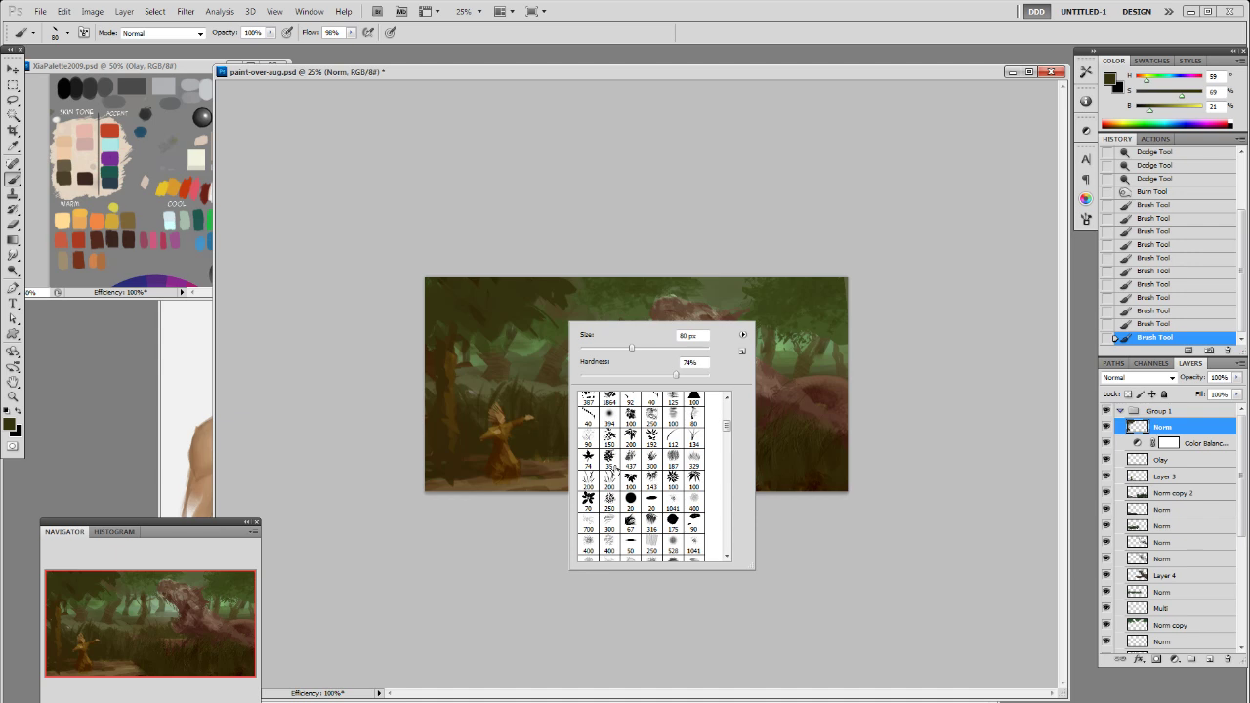
double_click(632, 439)
left_click(737, 365)
key("[")
mouse_move(512, 320)
left_mouse_down()
mouse_move(543, 341)
mouse_move(507, 341)
left_mouse_up()
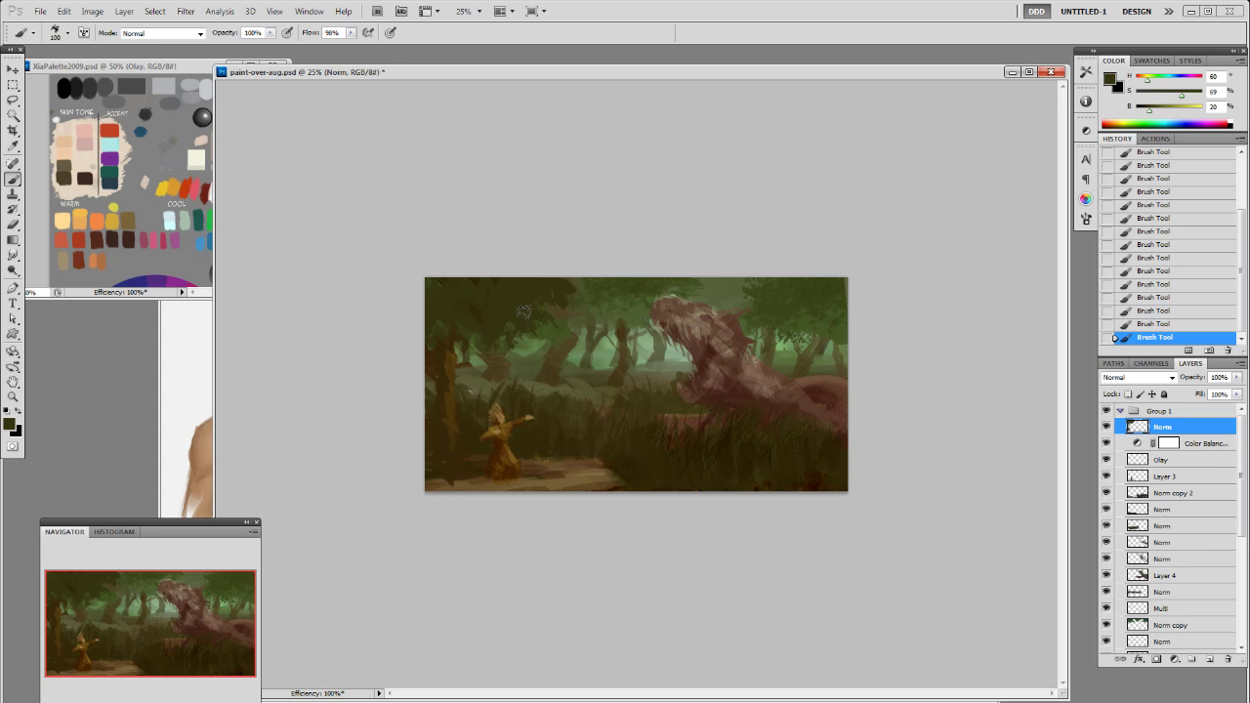
Step: Choose a textured eraser brush and break up the foreground canopy's edge at 100% opacity
key("e")
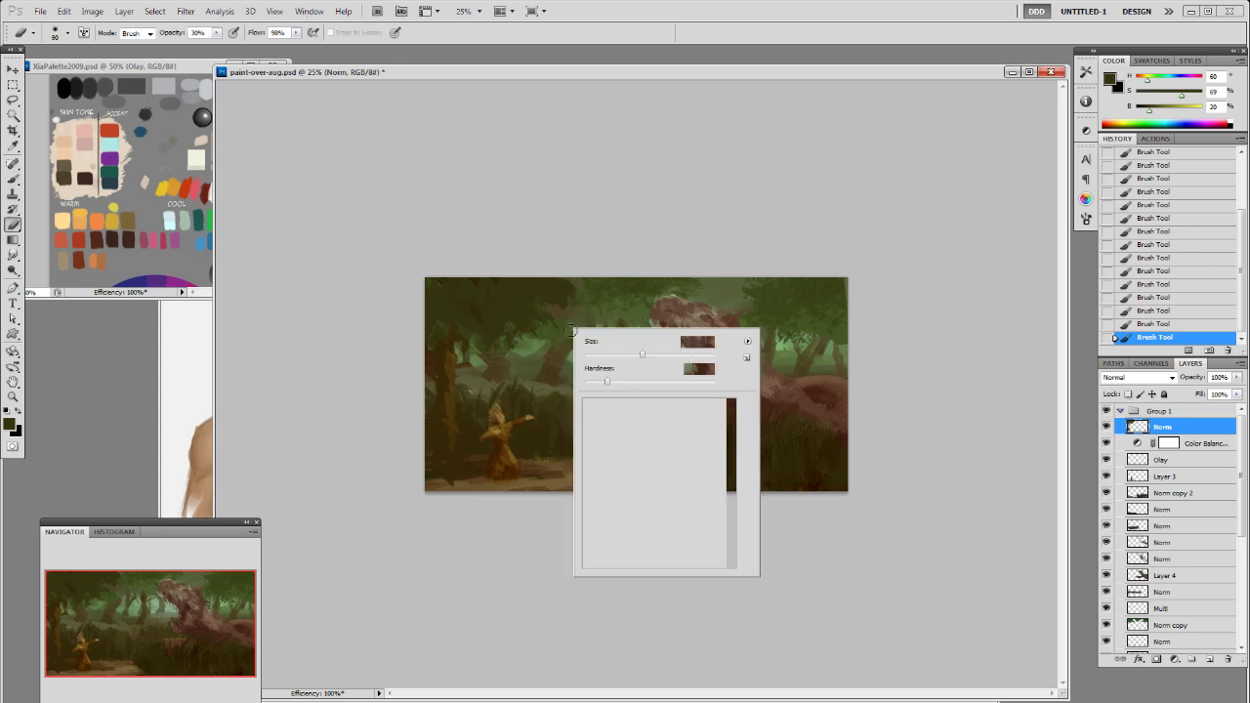
right_click(574, 330)
left_click(665, 410)
left_click(614, 284)
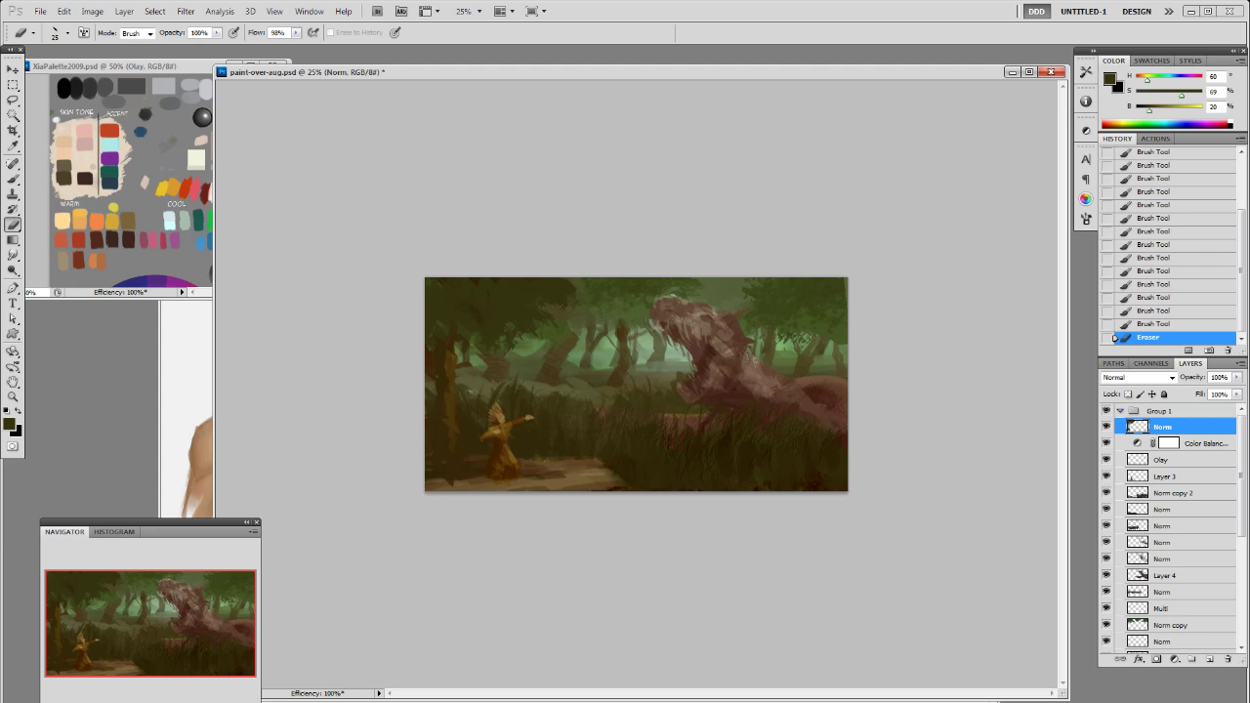
mouse_move(579, 295)
left_mouse_down()
mouse_move(571, 310)
mouse_move(528, 320)
left_mouse_up()
left_click_drag(549, 312, 557, 308)
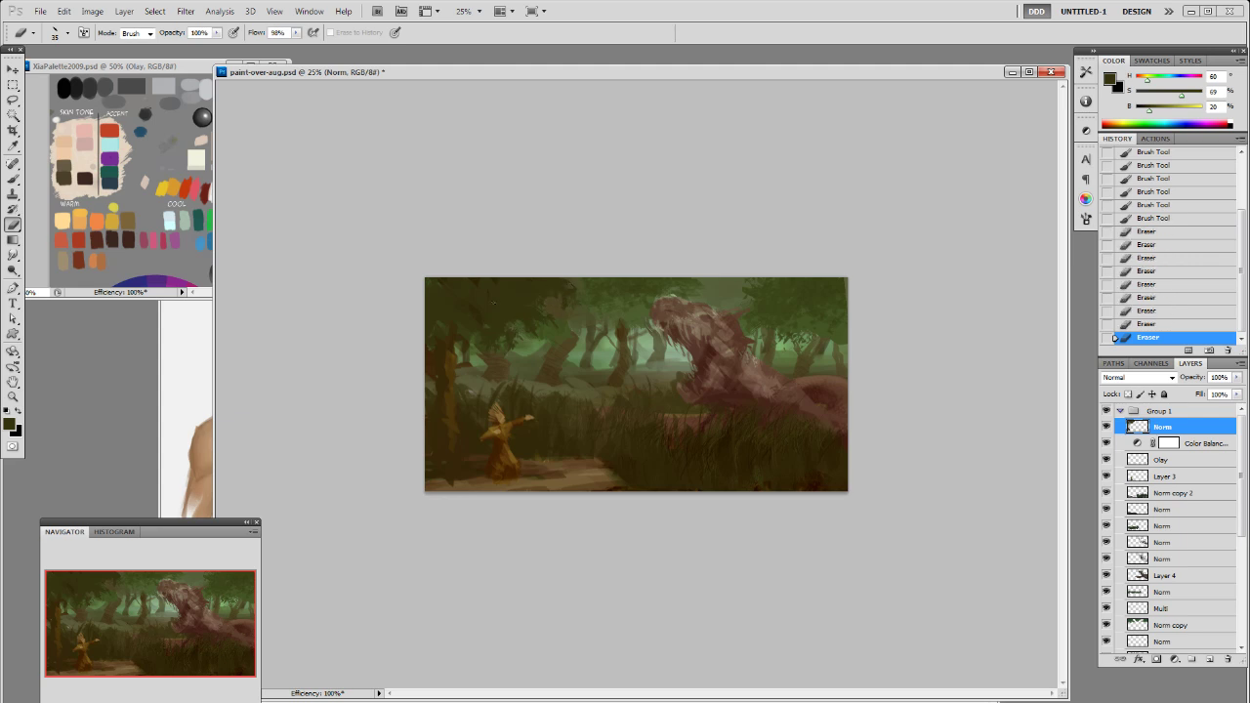
Step: Choose another brush and refine the foreground foliage with dark strokes at its outer edge and sampled dabs beside the trunk
key("b")
right_click(535, 381)
left_click(597, 412)
left_click_drag(570, 315, 575, 328)
left_click(465, 319, "alt")
left_click_drag(473, 315, 463, 322)
left_click_drag(465, 315, 459, 324)
left_click_drag(463, 316, 453, 324)
left_click(457, 320, "alt")
left_click(455, 318, "alt")
left_click(455, 318)
Step: Load the foreground tree's outline as a selection, add an Overlay layer named Olay, sample the misty green and choose another brush
left_click(1141, 430, "ctrl")
key("F3")
left_click(672, 350, "alt")
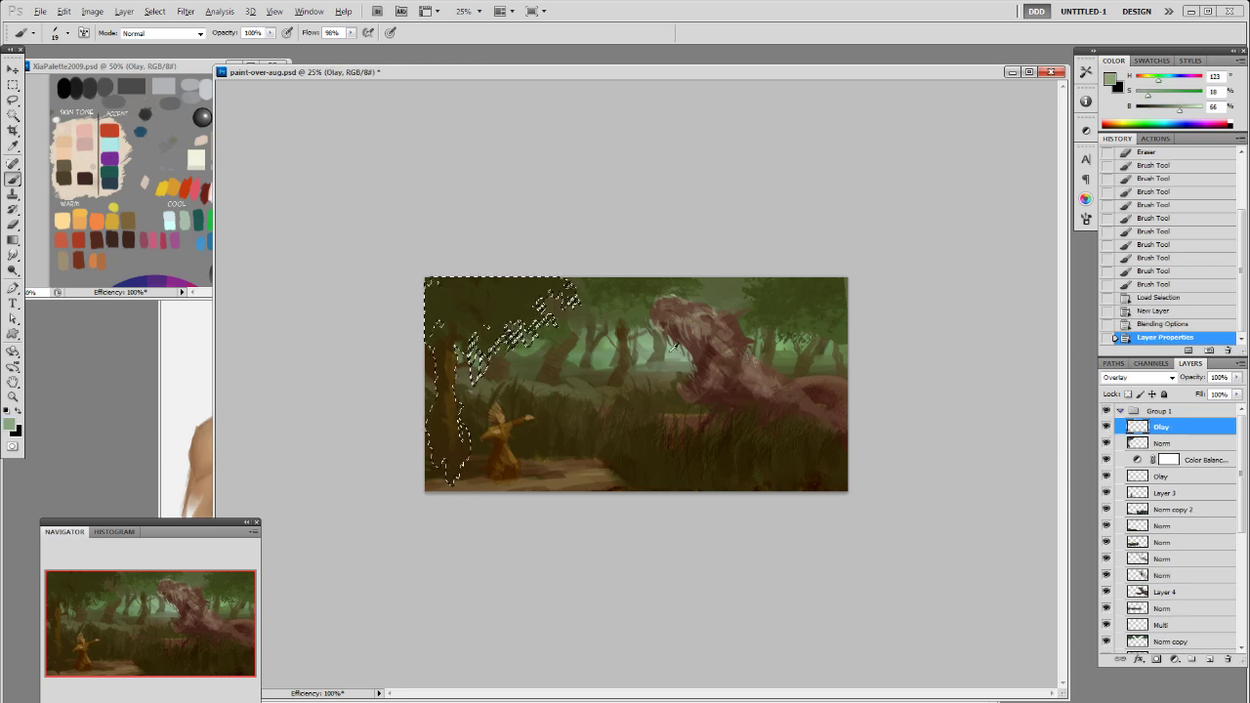
key("ctrl+h")
right_click(656, 345)
left_click(754, 428)
left_click(942, 299)
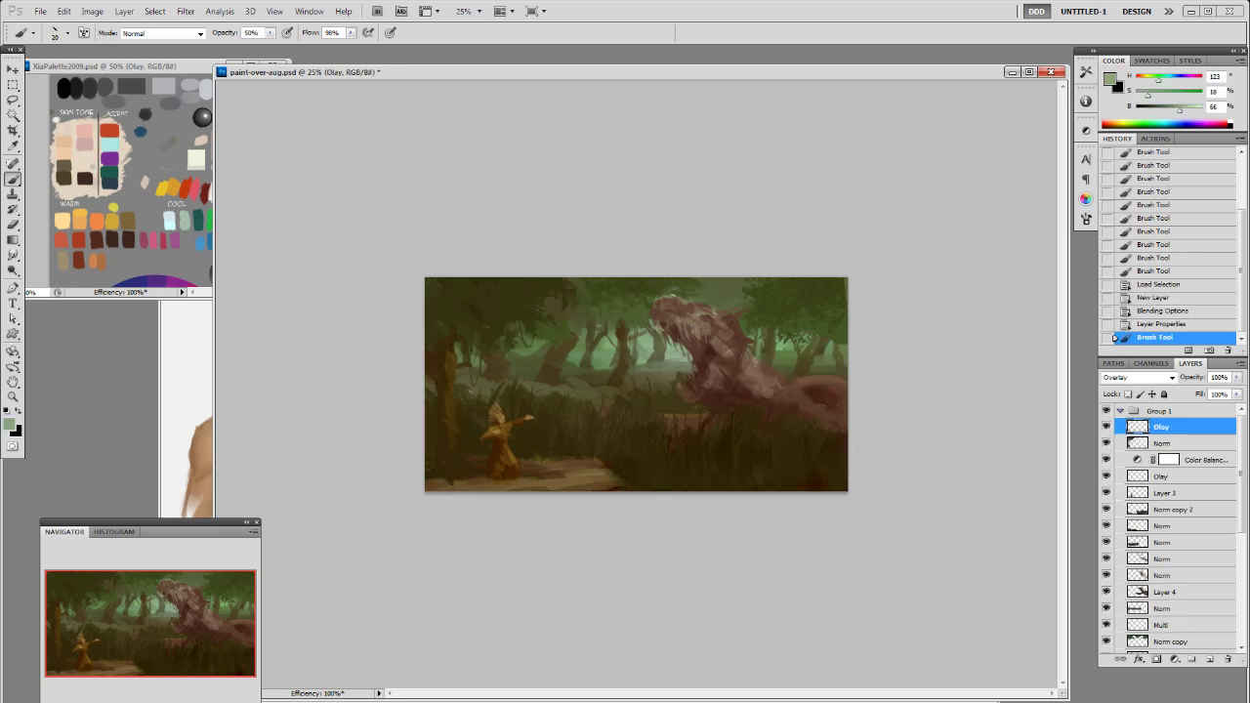
left_click_drag(505, 318, 514, 403)
key("ctrl+z")
key("7")
mouse_move(504, 331)
left_mouse_down()
mouse_move(513, 342)
mouse_move(496, 331)
left_mouse_up()
left_click_drag(483, 312, 490, 326)
left_click_drag(1184, 110, 1201, 110)
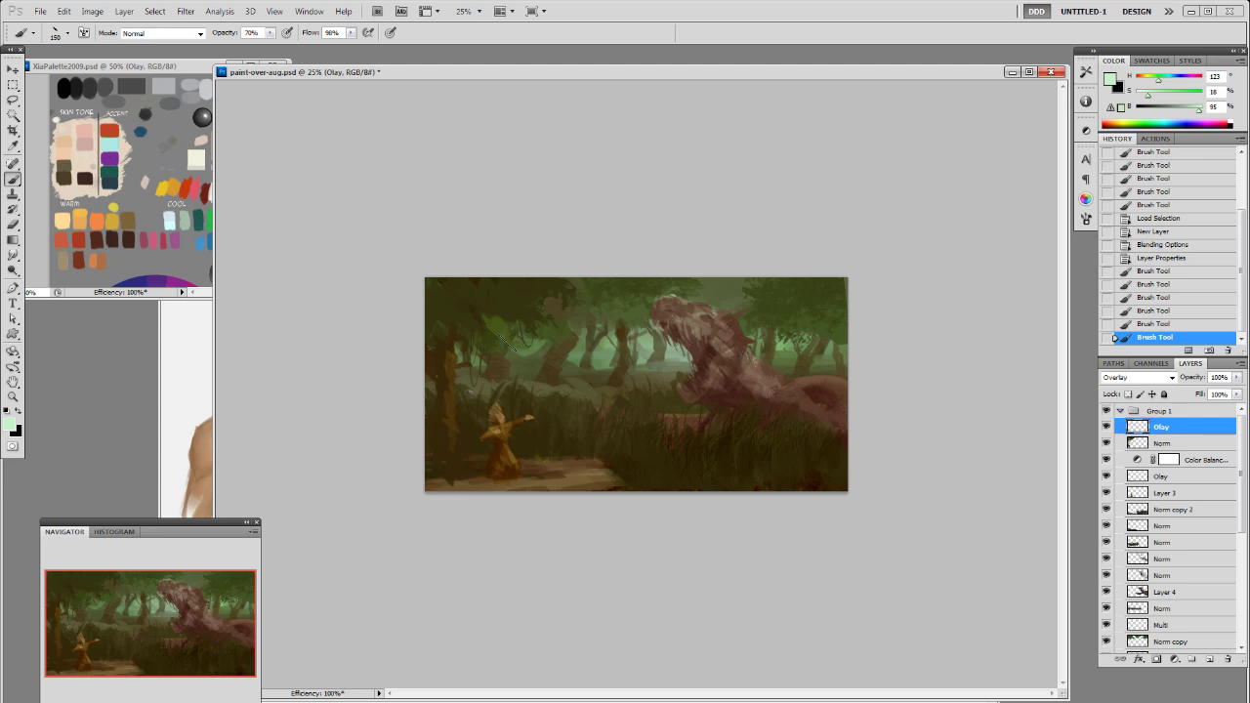
left_click(1163, 244)
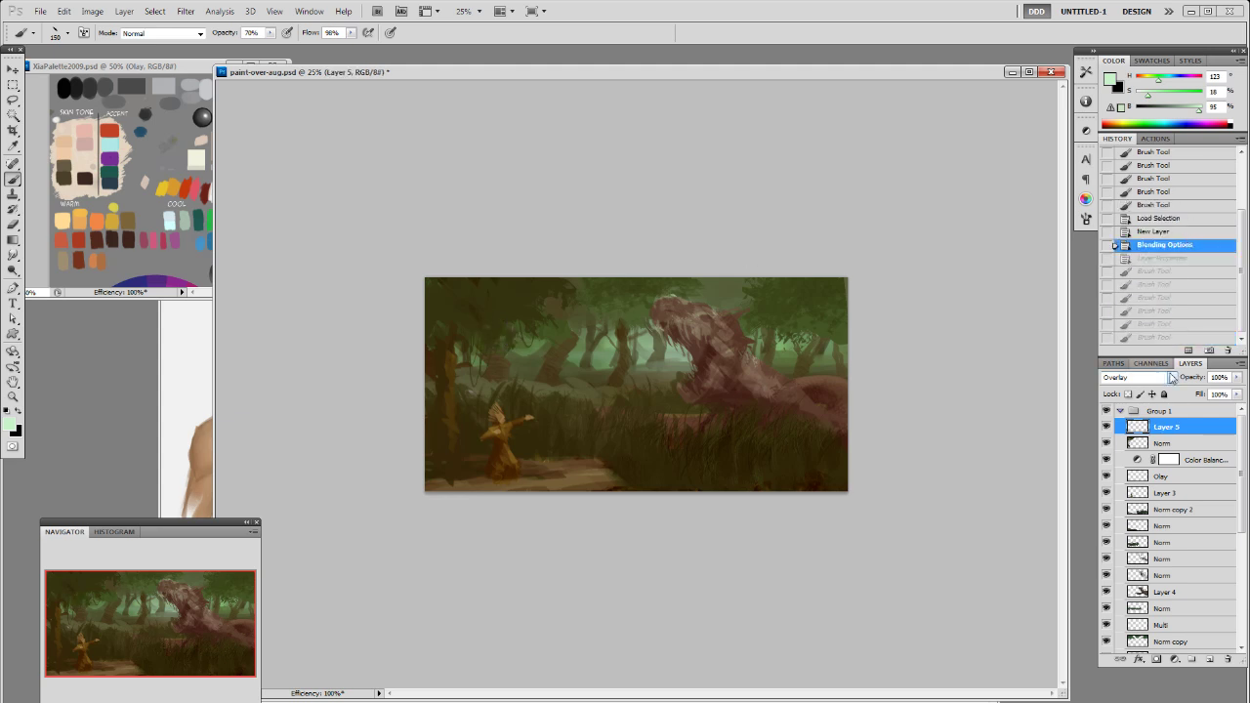
Step: Delete the Overlay layer made for the foreground tree and add a Normal layer named Norm
left_click_drag(1175, 431, 1228, 659)
key("ctrl+alt+shift+n")
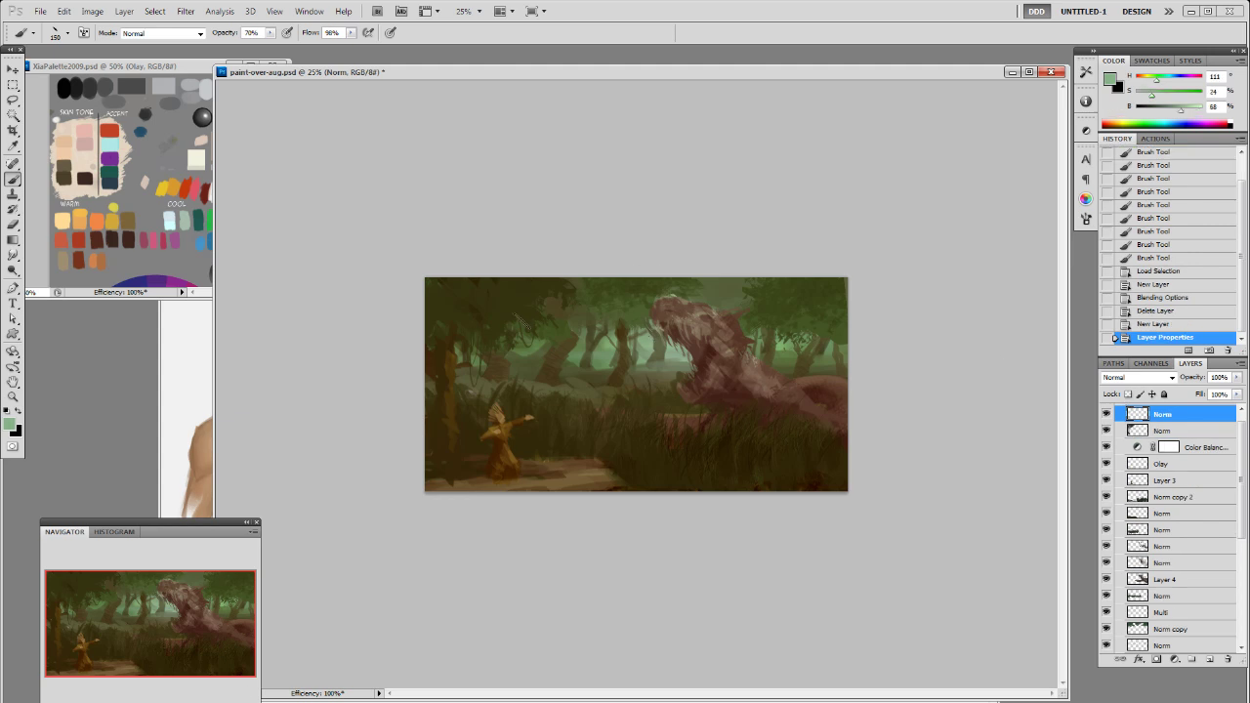
key("ctrl+z")
key("F2")
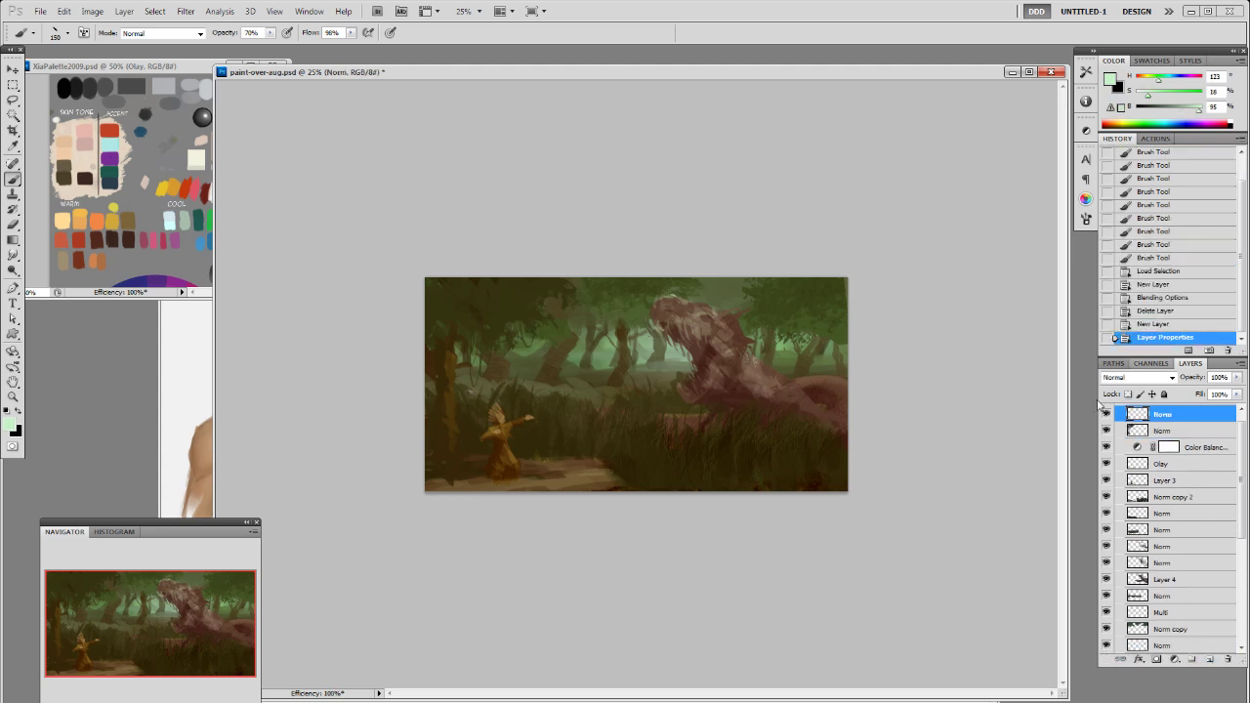
Step: Sample the misty green between the background trees and choose a scattered leaf brush
left_click(641, 353, "alt")
mouse_move(529, 317)
left_mouse_down()
mouse_move(517, 334)
mouse_move(494, 329)
left_mouse_up()
key("ctrl+z")
right_click(578, 282)
right_click(568, 362)
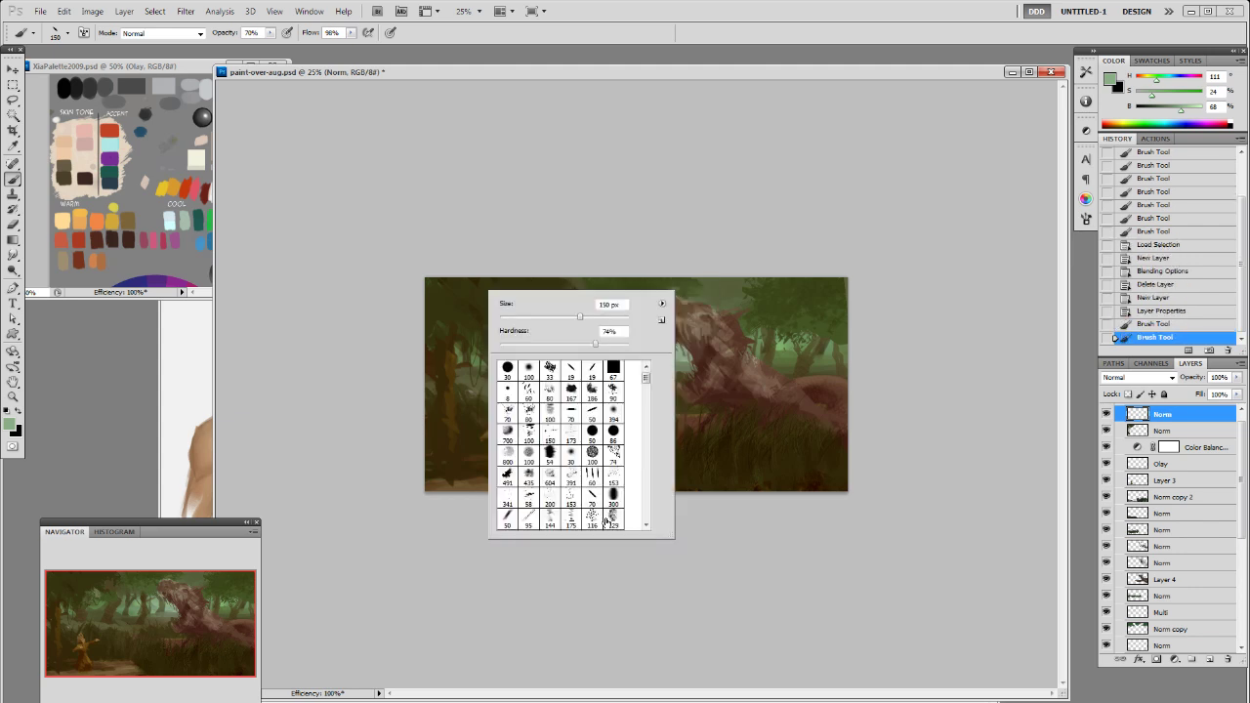
left_click(646, 526)
left_click(645, 527)
left_click(646, 526)
left_click(646, 527)
left_click(645, 526)
left_click(645, 527)
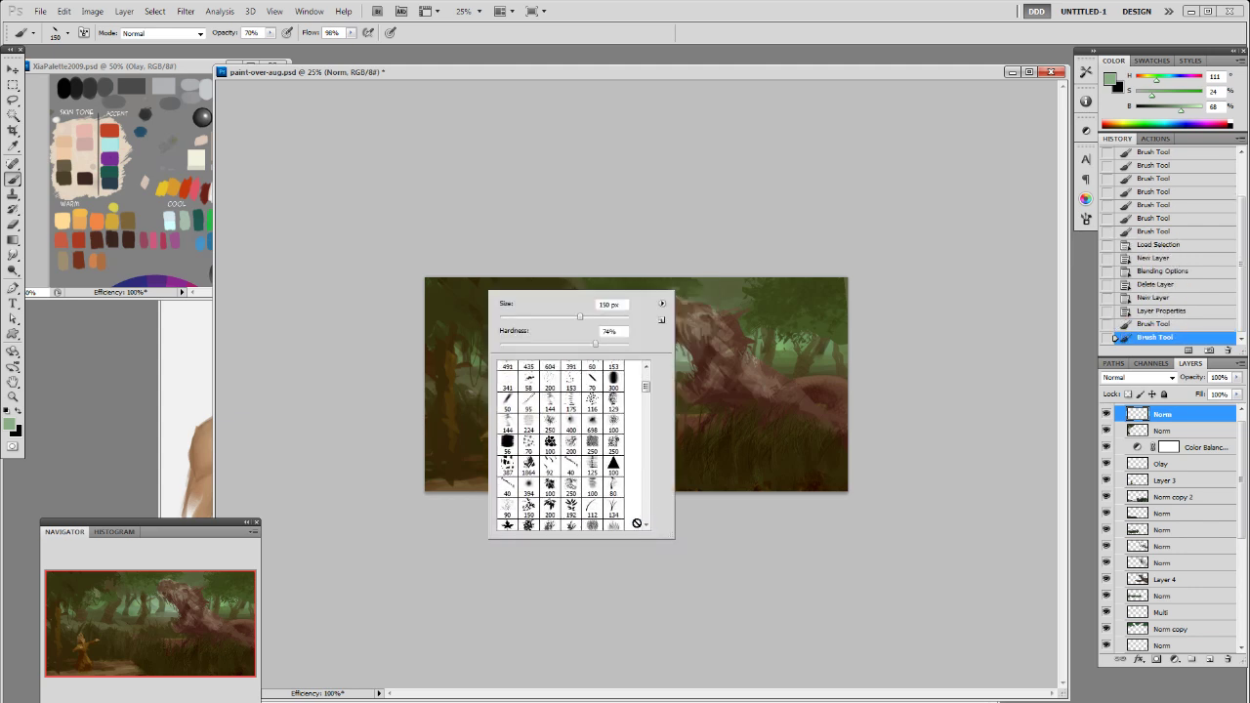
left_click_drag(643, 394, 645, 380)
left_click(529, 416)
left_click(675, 346)
Step: Enlarge the leaf brush to 400 px and paint misty green leaf clusters across the foreground canopy
key("bracketright")
key("bracketright")
key("bracketright")
key("bracketright")
key("bracketright")
key("bracketright")
key("bracketright")
key("bracketright")
mouse_move(518, 322)
left_mouse_down()
mouse_move(551, 363)
mouse_move(502, 348)
mouse_move(545, 334)
left_mouse_up()
left_click_drag(547, 334, 559, 326)
left_click_drag(564, 327, 581, 335)
mouse_move(494, 312)
left_mouse_down()
mouse_move(602, 379)
mouse_move(480, 332)
left_mouse_up()
left_click_drag(476, 328, 467, 319)
left_click_drag(471, 315, 486, 307)
left_click_drag(500, 301, 548, 293)
Step: Erase part of the misty leaf clusters along the canopy's lower edge
key("e")
key("ctrl+z")
mouse_move(475, 322)
left_mouse_down()
mouse_move(528, 297)
mouse_move(466, 353)
mouse_move(504, 326)
left_mouse_up()
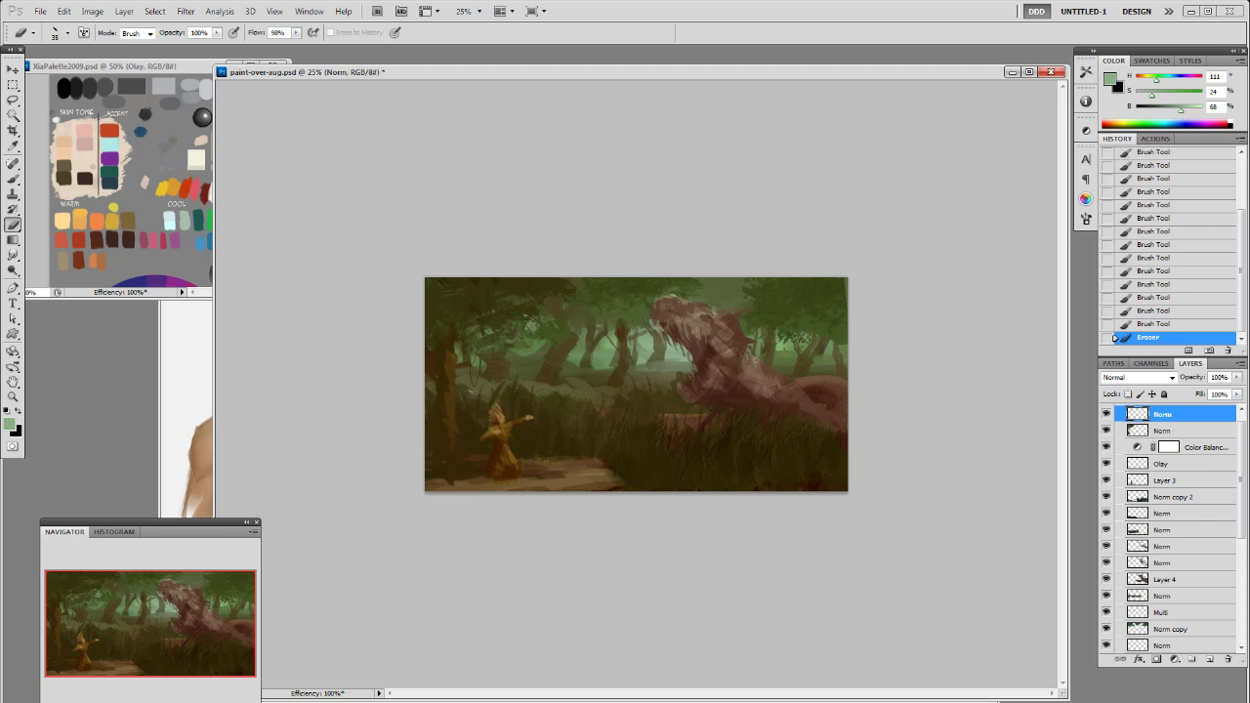
Step: Sample the canopy's mid green and choose a different, smaller leaf brush
key("b")
left_click(544, 322, "alt")
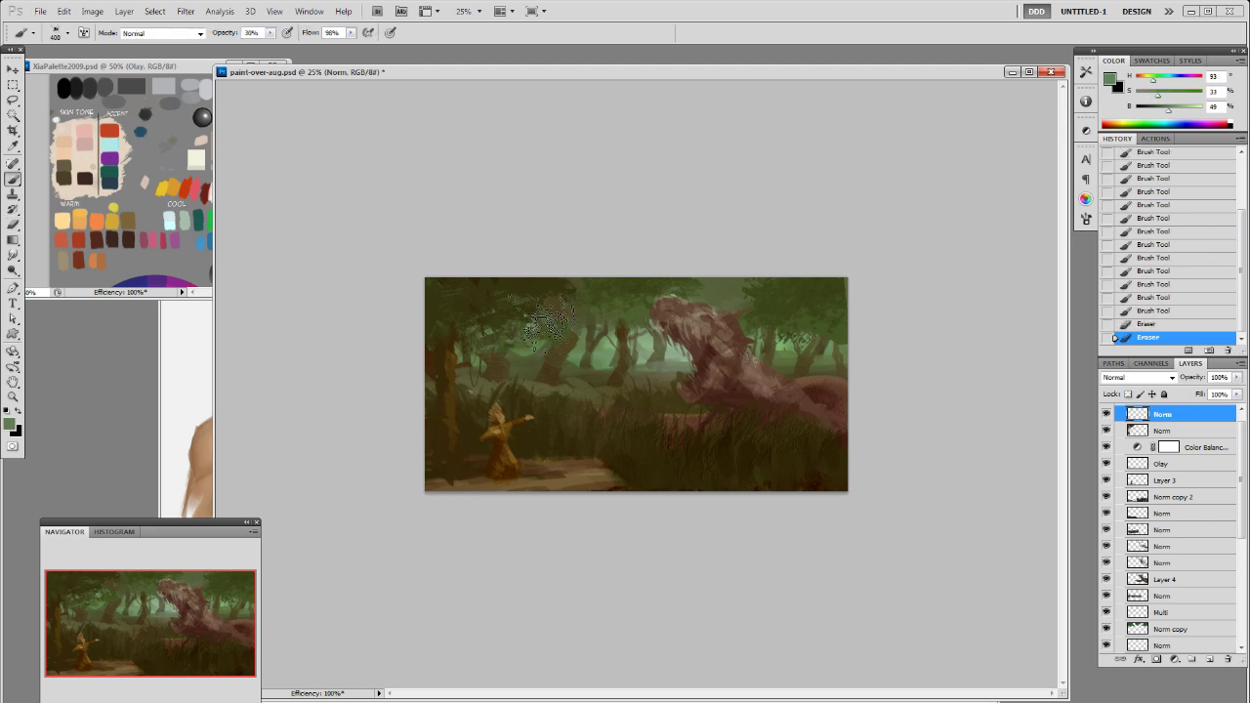
right_click(544, 322)
scroll(626, 488, "down", 3)
left_click(634, 492)
left_click(590, 428)
mouse_move(543, 305)
left_mouse_down()
mouse_move(535, 356)
mouse_move(535, 326)
mouse_move(505, 324)
mouse_move(508, 352)
mouse_move(483, 333)
mouse_move(500, 349)
mouse_move(497, 312)
mouse_move(540, 318)
mouse_move(471, 332)
mouse_move(519, 349)
left_mouse_up()
key("ctrl+d")
key("ctrl+z")
Step: Dab green leaf clusters at 100% opacity along the underside of the foreground canopy
left_click(494, 330)
left_click(498, 314)
left_click(508, 323)
left_click(518, 320)
left_click(524, 324)
left_click(506, 330)
left_click(492, 337)
left_click(485, 343)
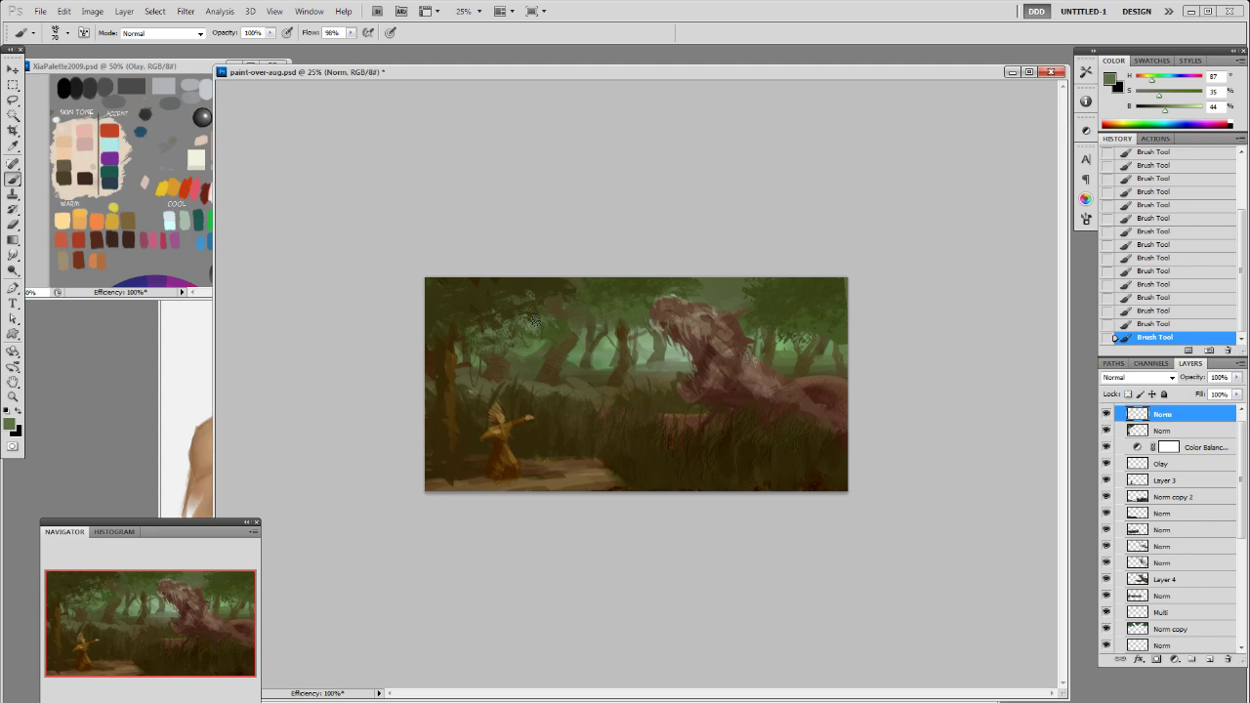
Step: Sample the canopy's dark olive green for the leaf shadows and choose another brush
mouse_move(1160, 93)
left_mouse_down()
mouse_move(1174, 106)
mouse_move(1166, 93)
left_mouse_up()
left_click_drag(1167, 94, 1176, 95)
left_click(482, 308, "alt")
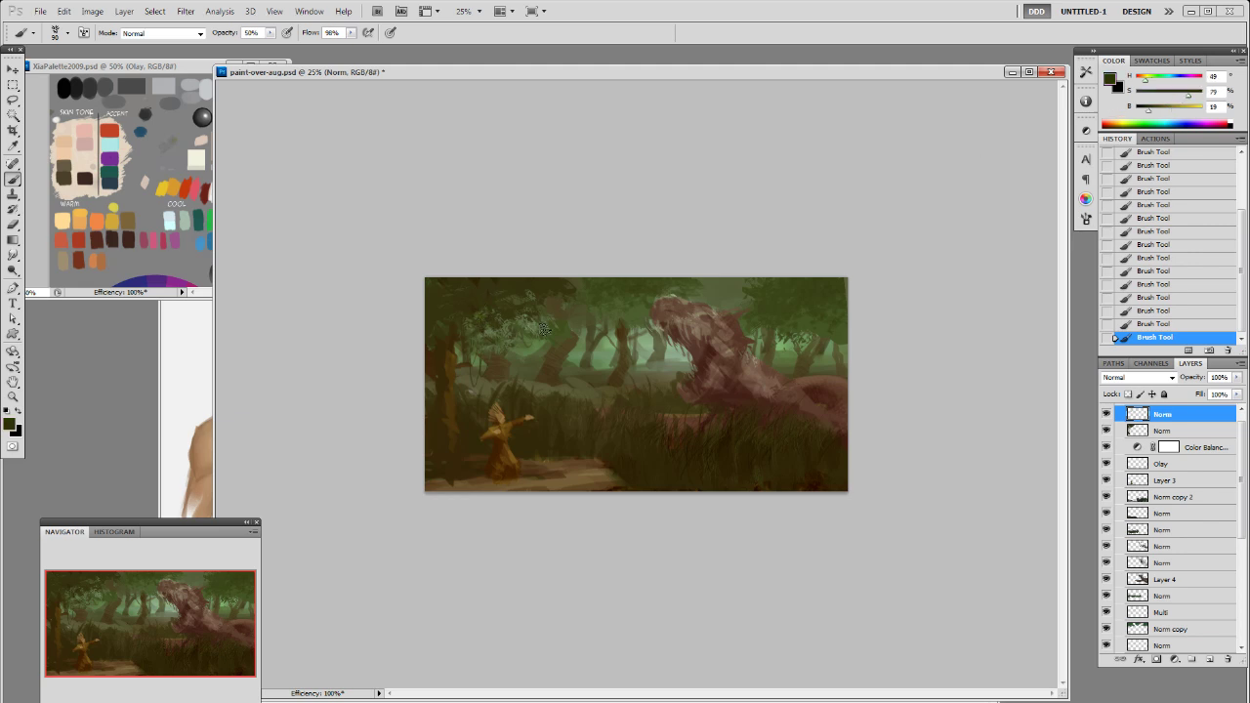
right_click(550, 303)
left_click_drag(706, 411, 708, 384)
left_click(633, 383)
left_click(701, 253)
Step: Refine the foreground foliage with small strokes in light and dark greens sampled from the canopy
left_click(509, 328, "alt")
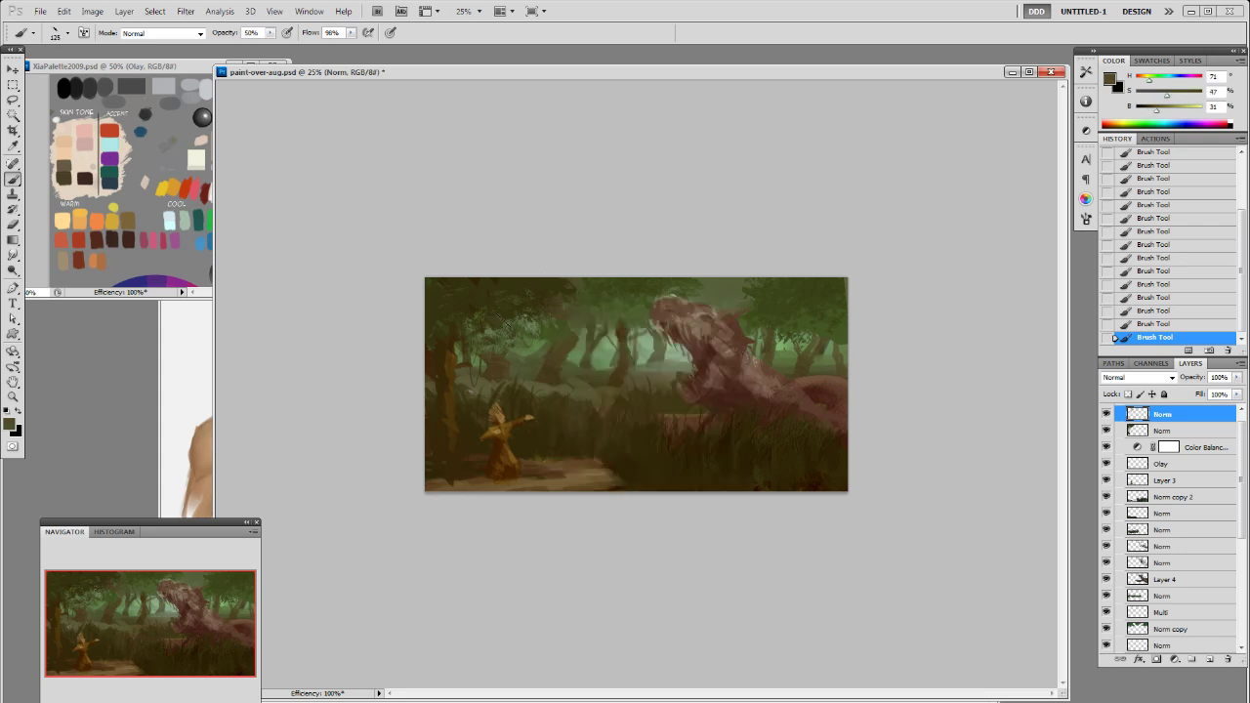
left_click(533, 321, "alt")
left_click(493, 332, "alt")
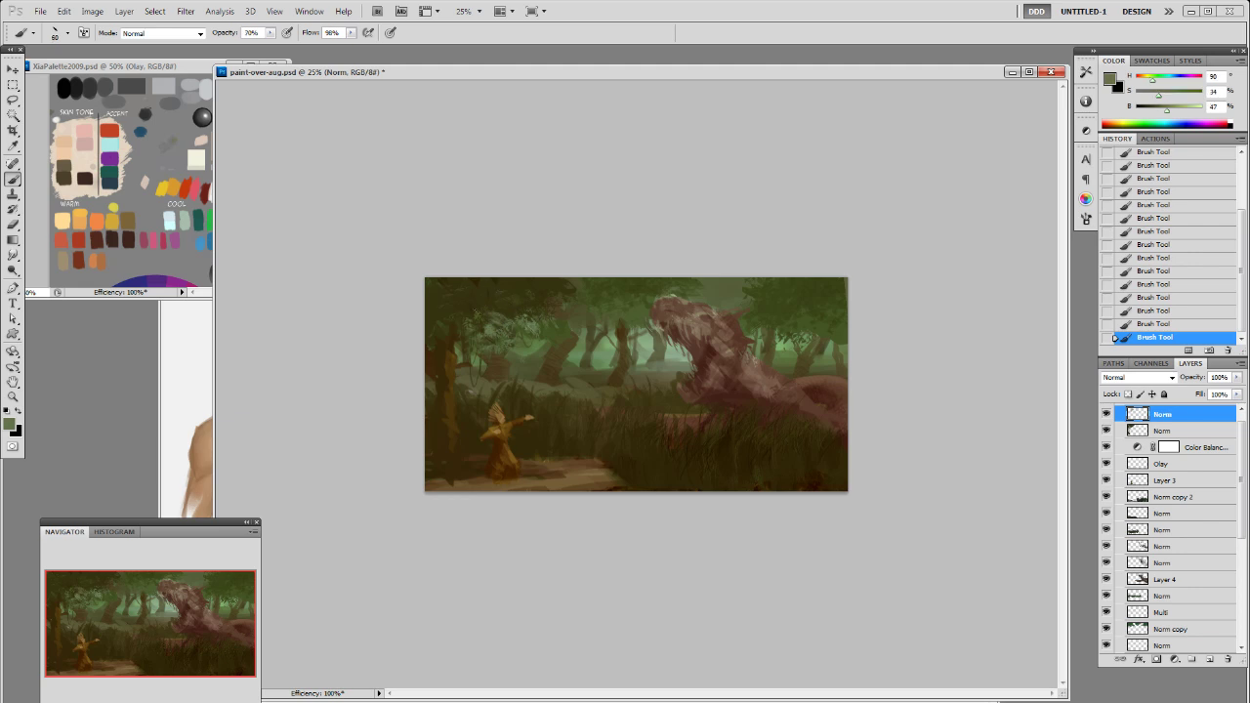
left_click(502, 322, "alt")
left_click(533, 318, "alt")
left_click(464, 316, "alt")
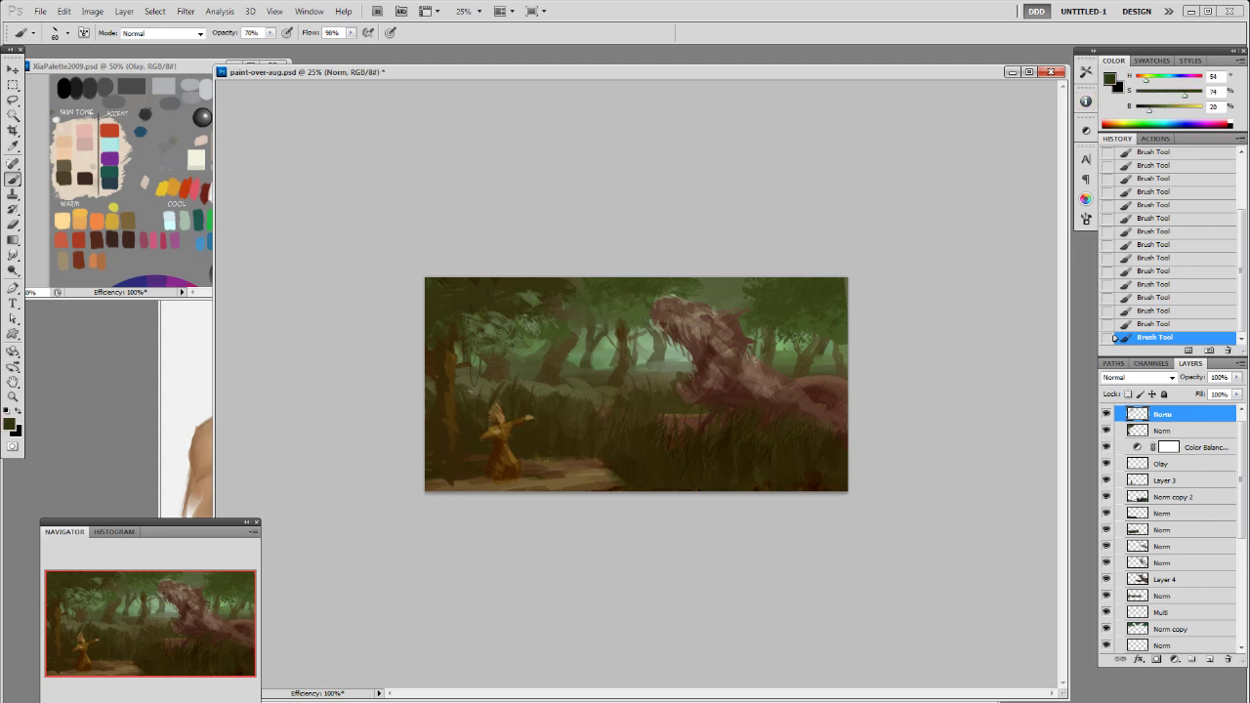
left_click(535, 296, "alt")
left_click(535, 296, "alt")
left_click(539, 320, "alt")
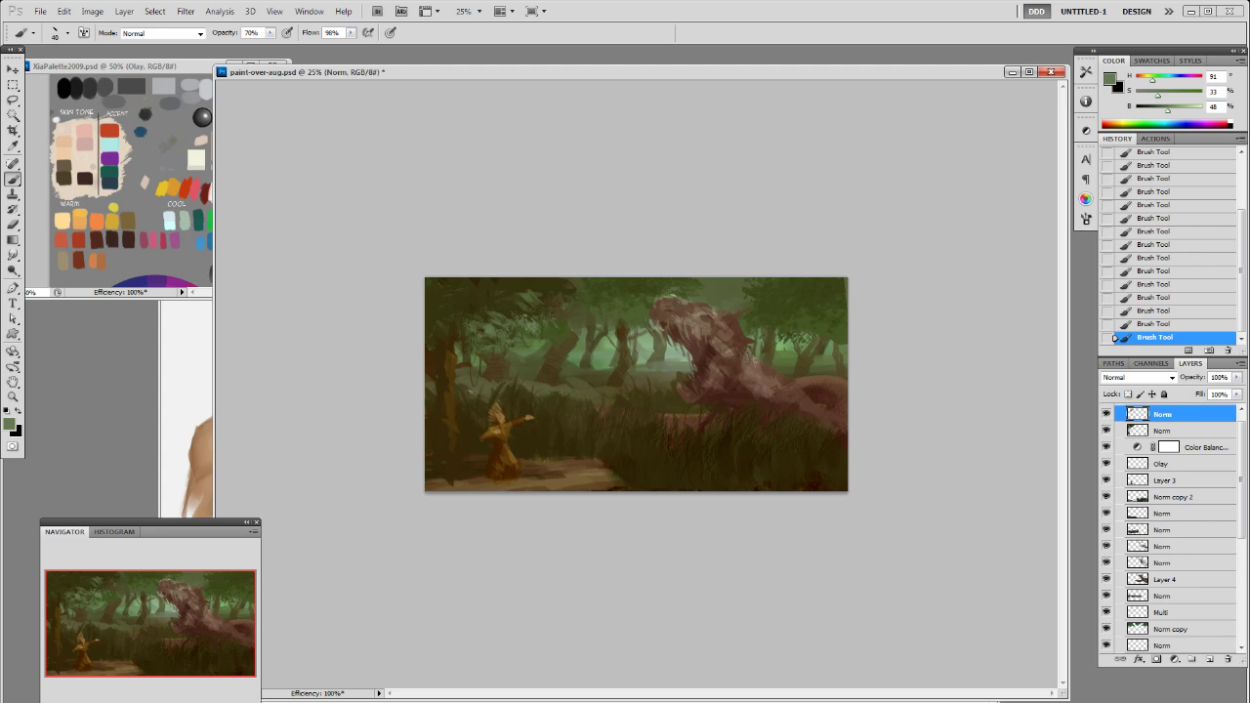
Step: Lighten the robed figure's hat and robe on Layer 3 using the Dodge tool on Highlights at 30% exposure
left_click(1159, 485)
key("o")
left_click_drag(495, 407, 500, 420)
left_click(508, 459)
left_click(510, 459)
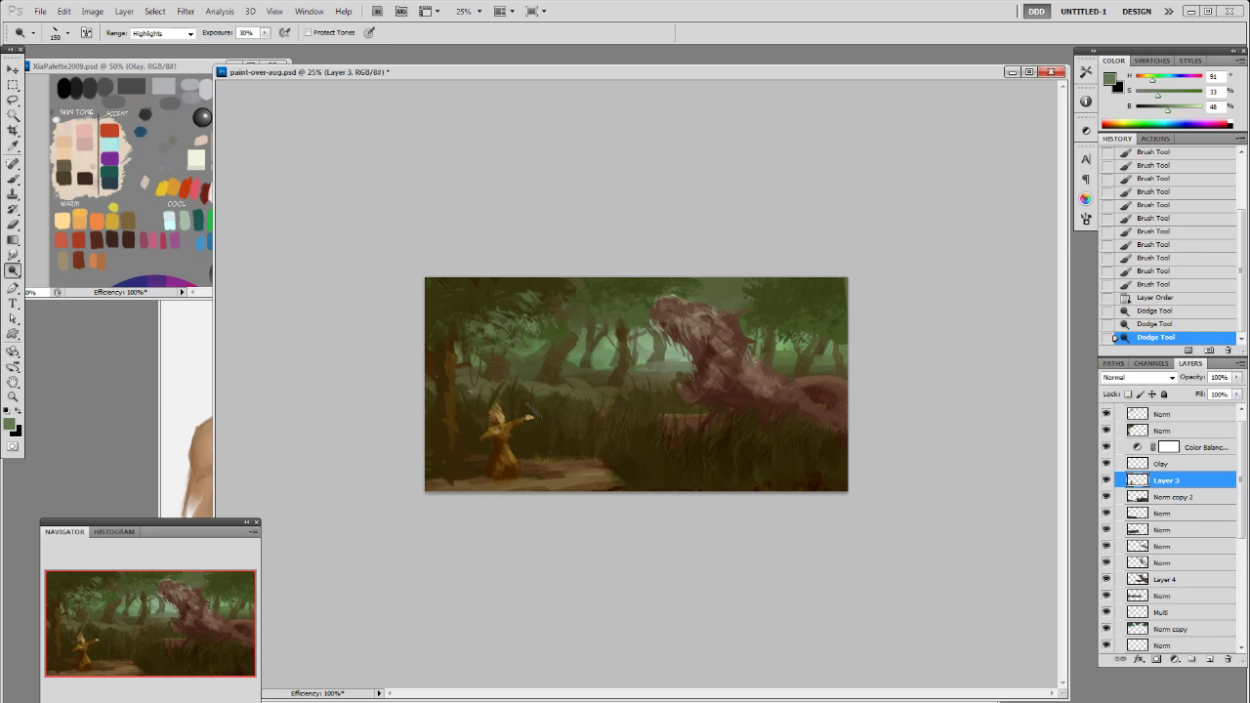
Step: Hide the Color Balance adjustment layer and choose a 19 px brush
left_click(1107, 448)
key("b")
right_click(642, 431)
left_click(744, 521)
left_click(683, 420)
Step: Repaint the robed figure's torso and sleeve with sampled robe browns, raising the brush opacity to 100%
left_click(511, 415, "alt")
left_click(511, 415)
left_click(503, 432, "alt")
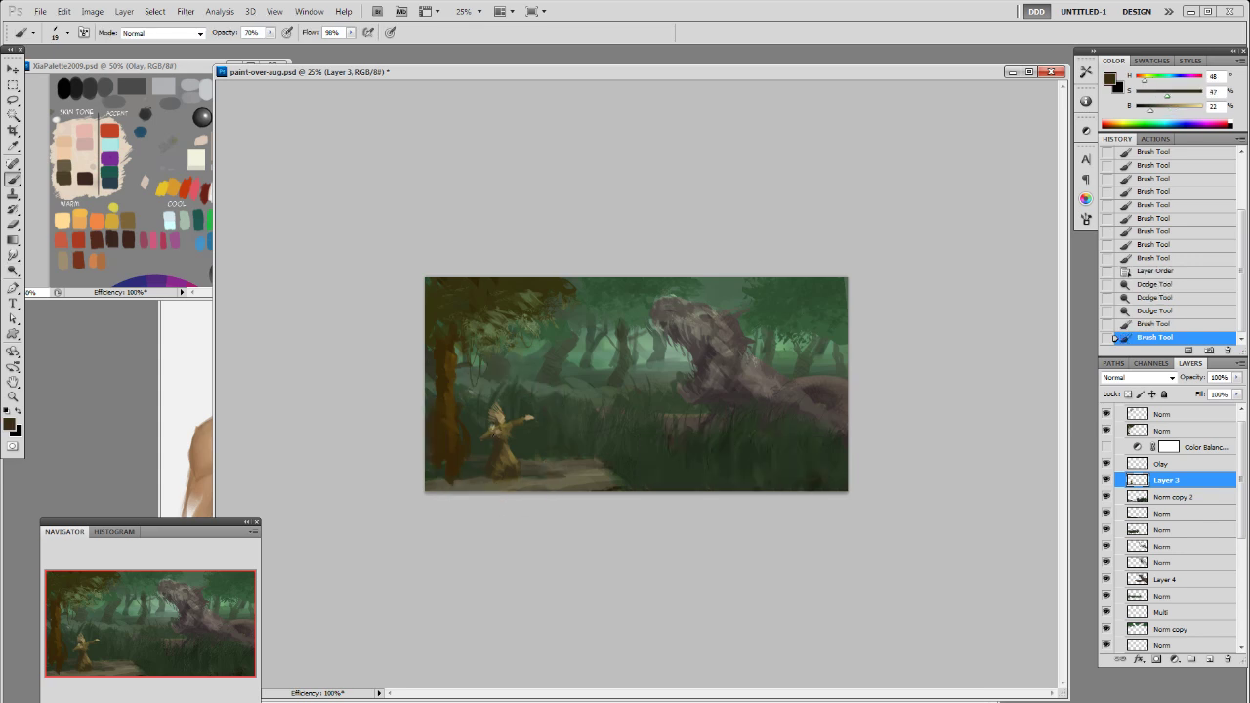
left_click(498, 426)
left_click(494, 424)
left_click(516, 424, "alt")
left_click(520, 430)
key("0")
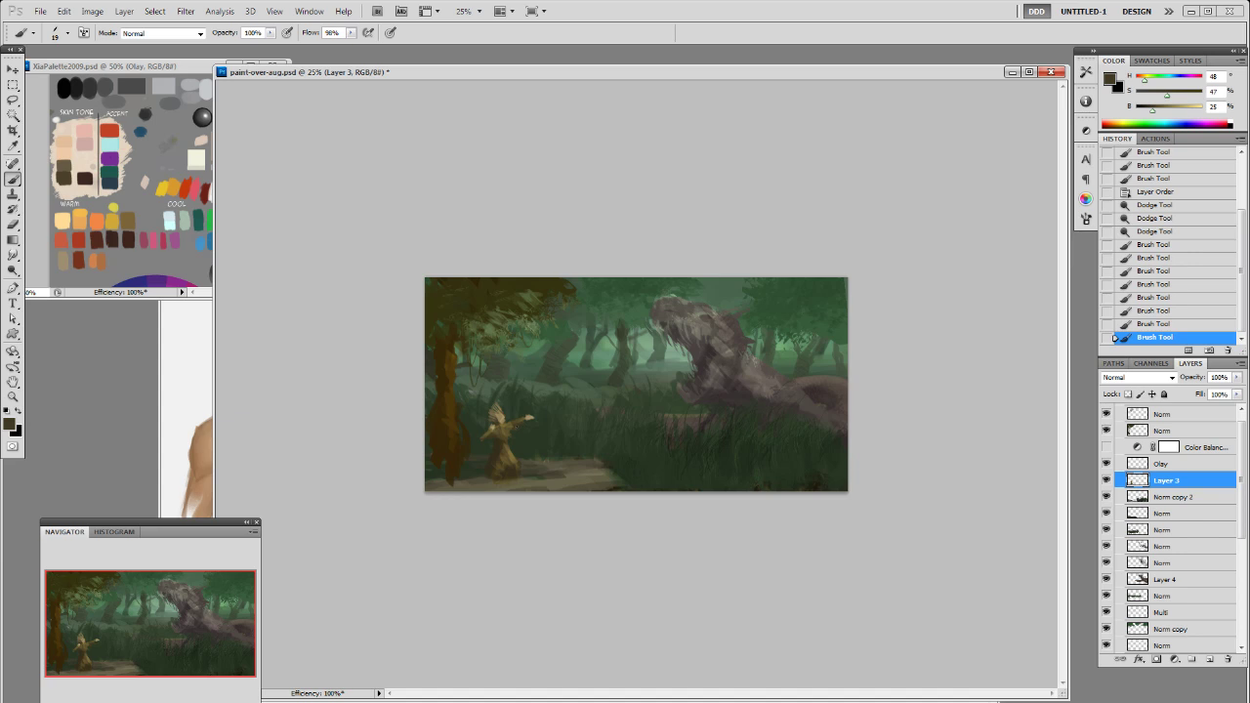
Step: Erase the robed figure's outstretched arm and repaint it in sampled robe tans
key("e")
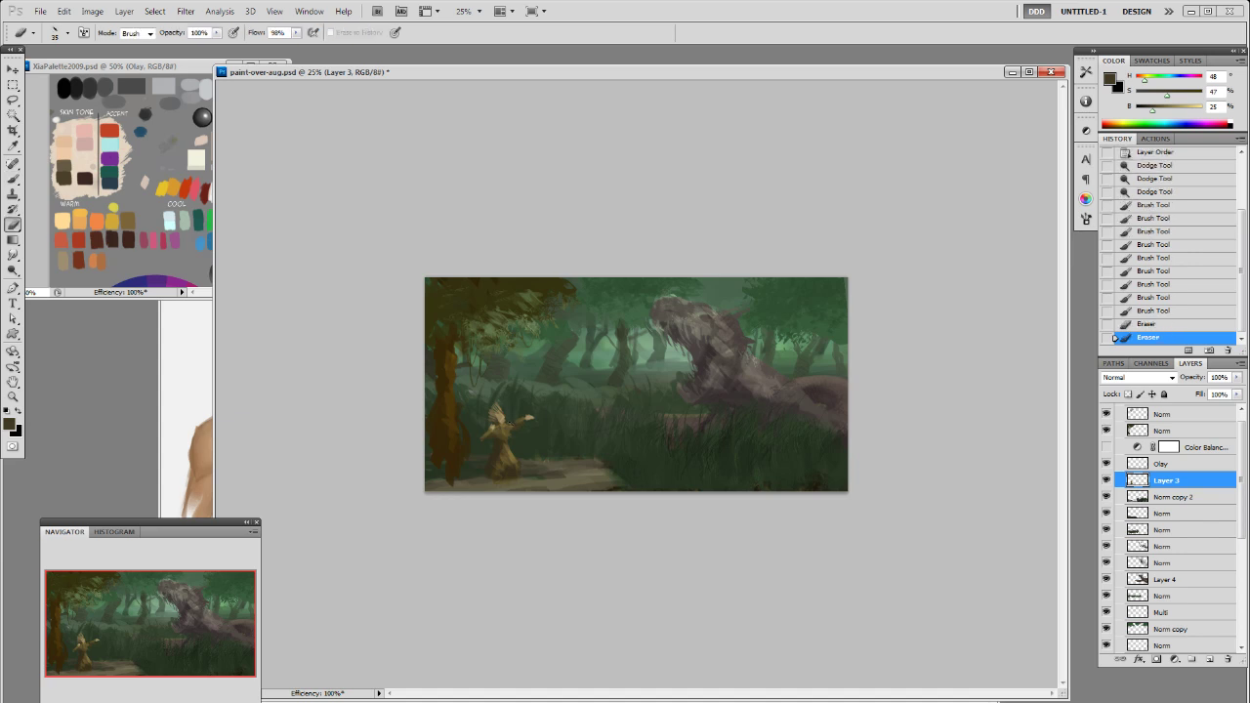
left_click_drag(515, 421, 522, 417)
left_click_drag(534, 417, 528, 420)
key("b")
left_click(503, 421, "alt")
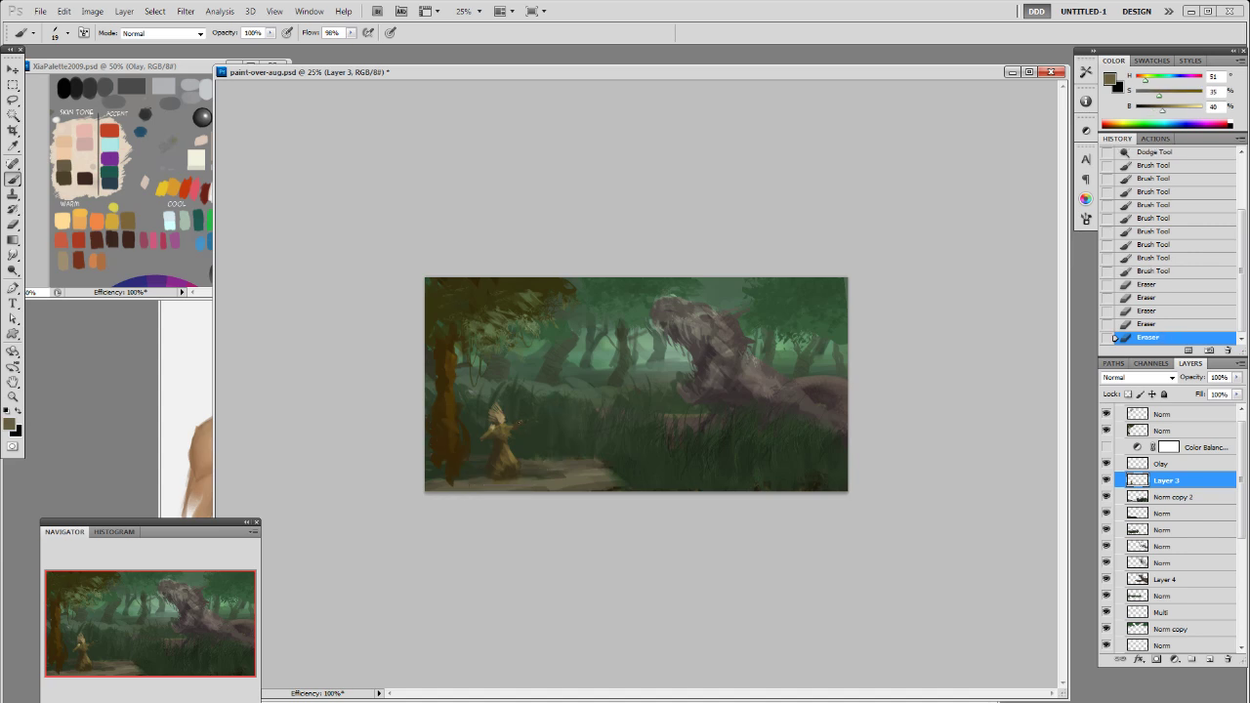
left_click(505, 417, "alt")
left_click_drag(516, 424, 527, 420)
key("ctrl+z")
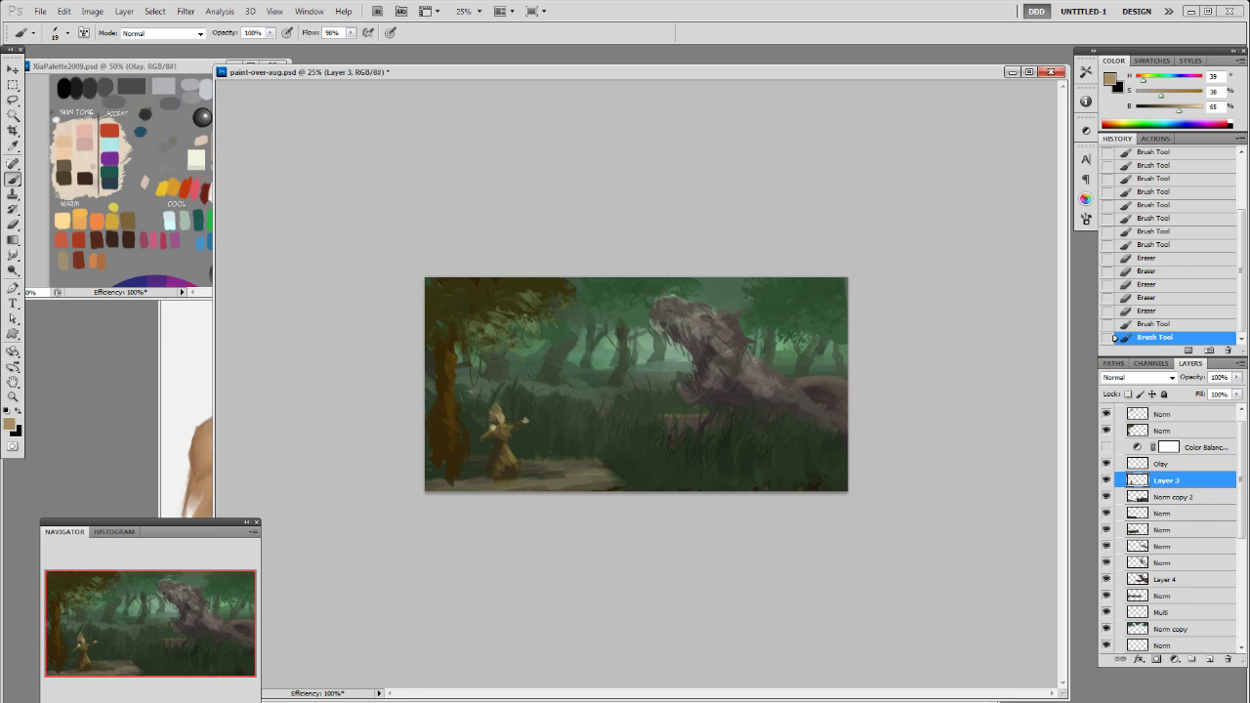
Step: Add a layer named Norm above Layer 3 and paint dark trunk-brown strokes behind the figure's shoulder
key("F2")
left_click(467, 442, "alt")
right_click(625, 497)
left_click(598, 495)
left_click(510, 491)
key("bracketright")
key("bracketright")
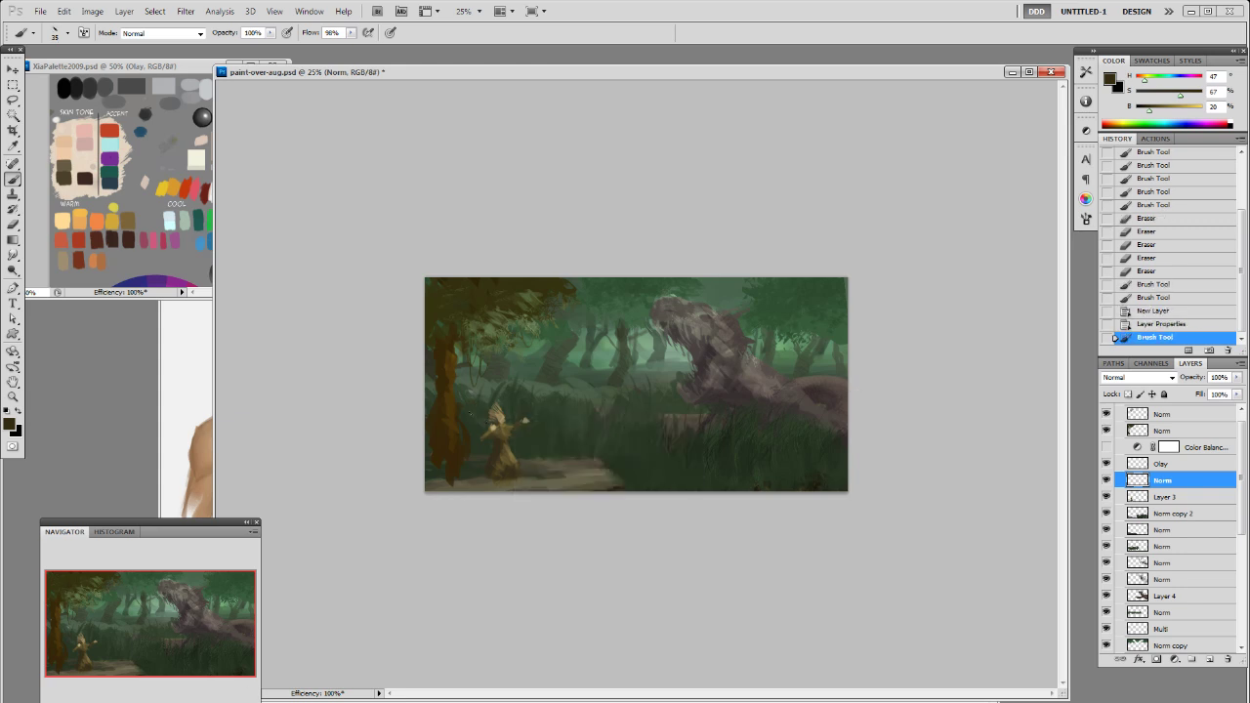
left_click_drag(473, 416, 490, 426)
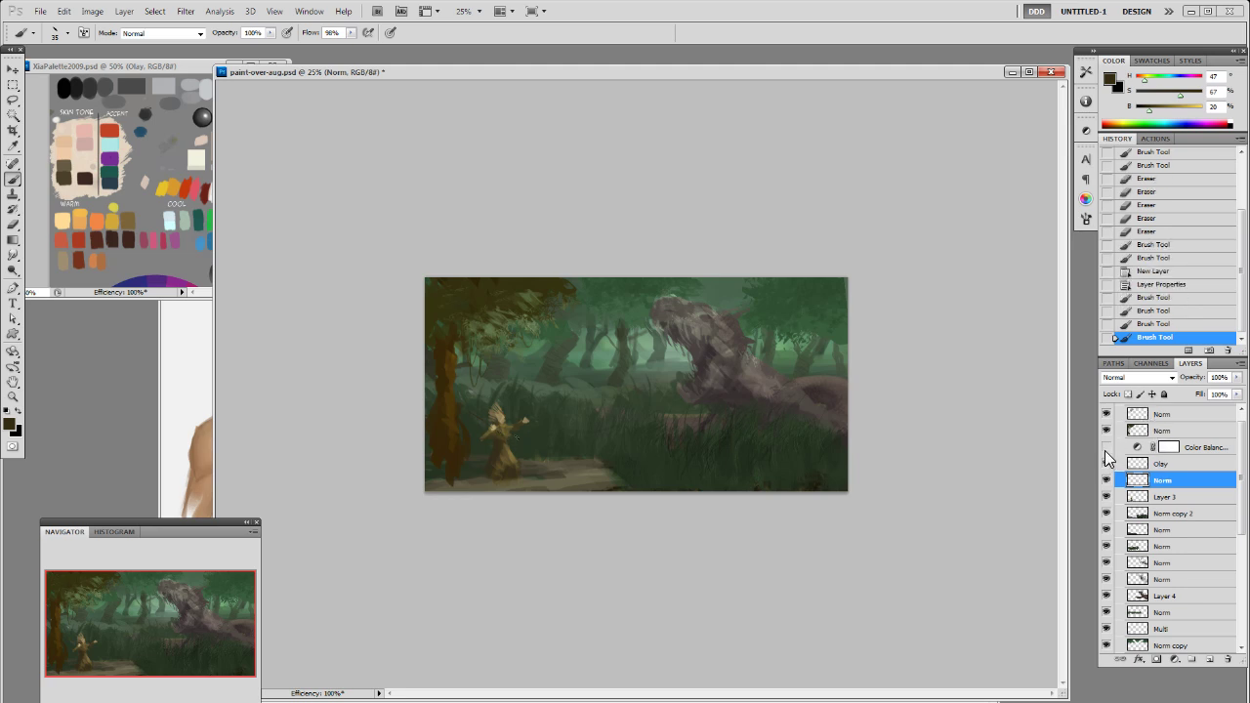
Step: Move the new Norm layer above the Olay layer and extend the dark strokes behind the figure's shoulder
left_click(1106, 480)
left_click(1106, 480)
left_click_drag(1141, 481, 1142, 457)
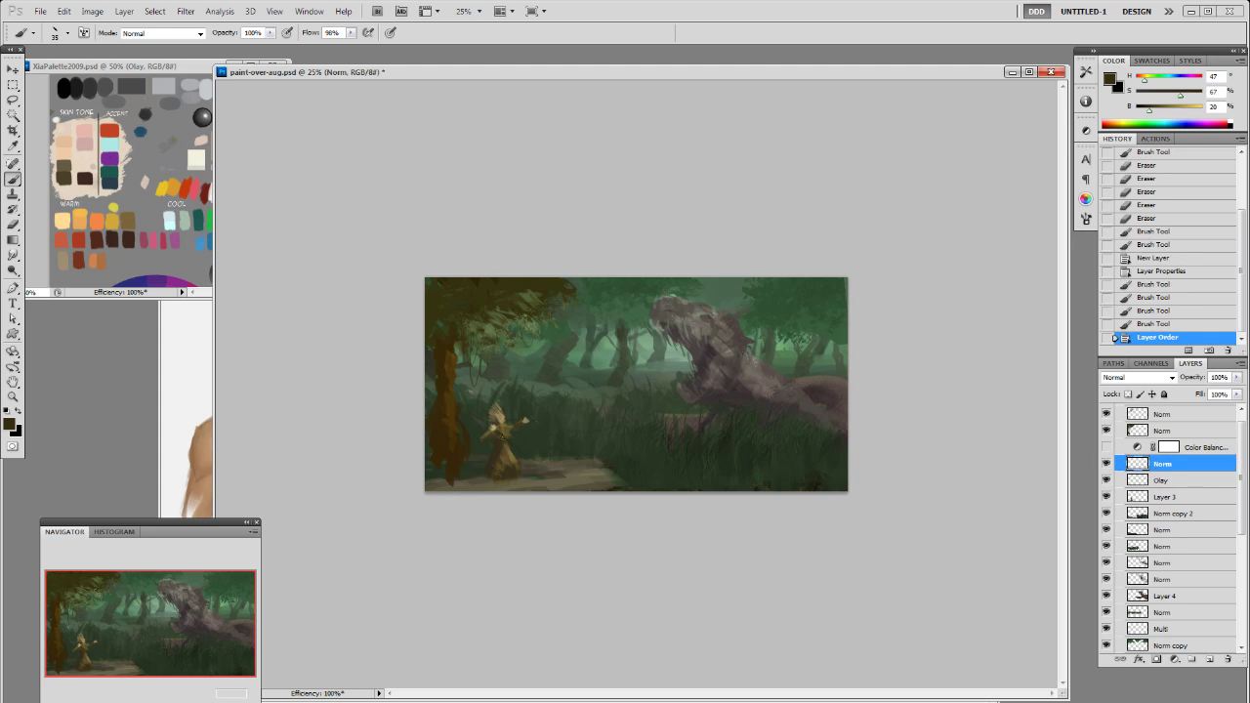
left_click_drag(477, 418, 491, 422)
Step: Lock the layer's transparent pixels and tint the new strokes with dark green sampled beside the trunk
left_click(1129, 395)
left_click(467, 392, "alt")
key("ctrl+z")
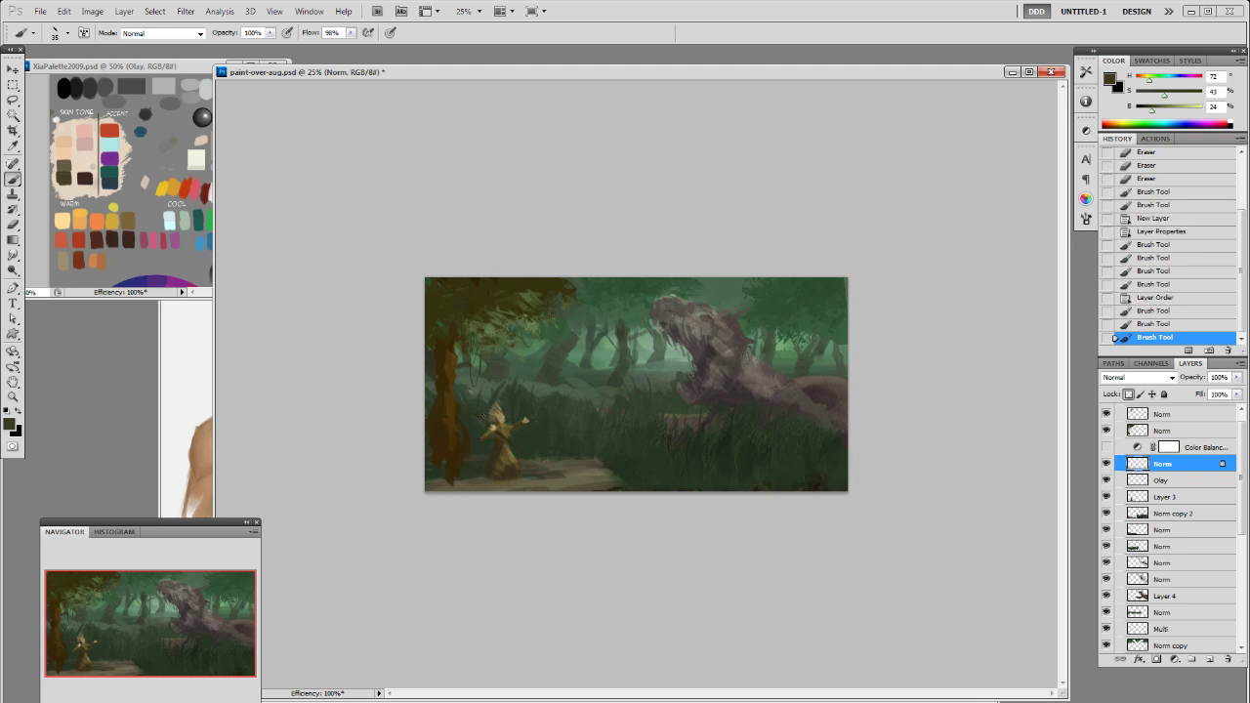
mouse_move(511, 444)
left_mouse_down()
mouse_move(517, 430)
mouse_move(498, 429)
left_mouse_up()
key("ctrl+z")
Step: Sample the trunk's ochre, adjust its brightness and touch up the figure's chest and raised hand
left_click(454, 407, "alt")
left_click(1167, 107)
key("ctrl+z")
left_click_drag(495, 426, 501, 431)
left_click(522, 420)
left_click(524, 421)
left_click(525, 422)
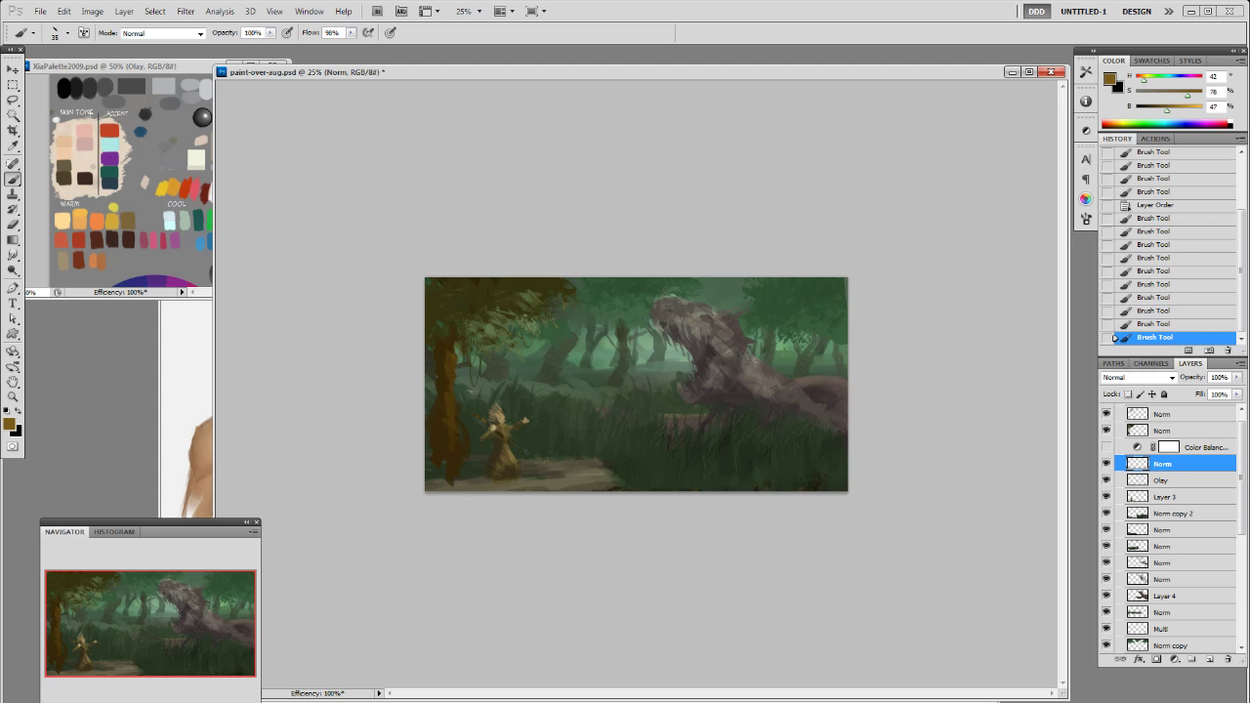
Step: Paint a small misty green blade beside the figure's robe and trim its edge with the eraser
left_click(660, 342, "alt")
left_click_drag(526, 453, 529, 456)
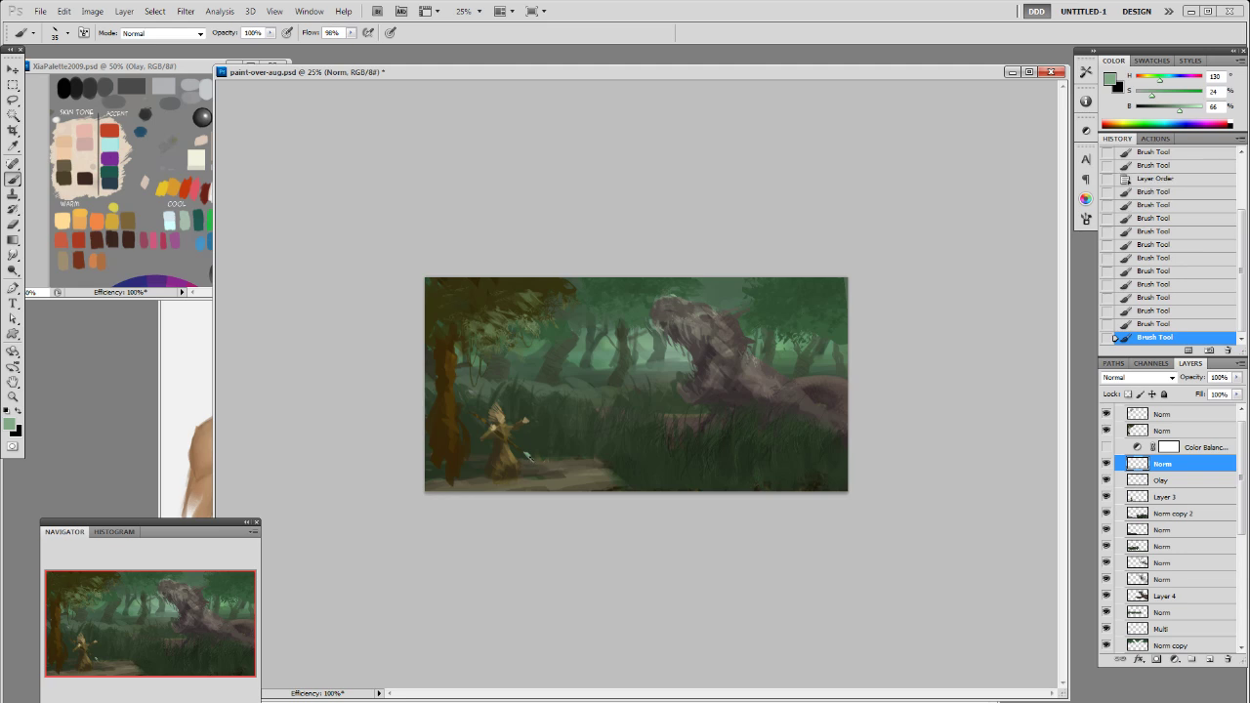
key("e")
left_click_drag(531, 460, 535, 457)
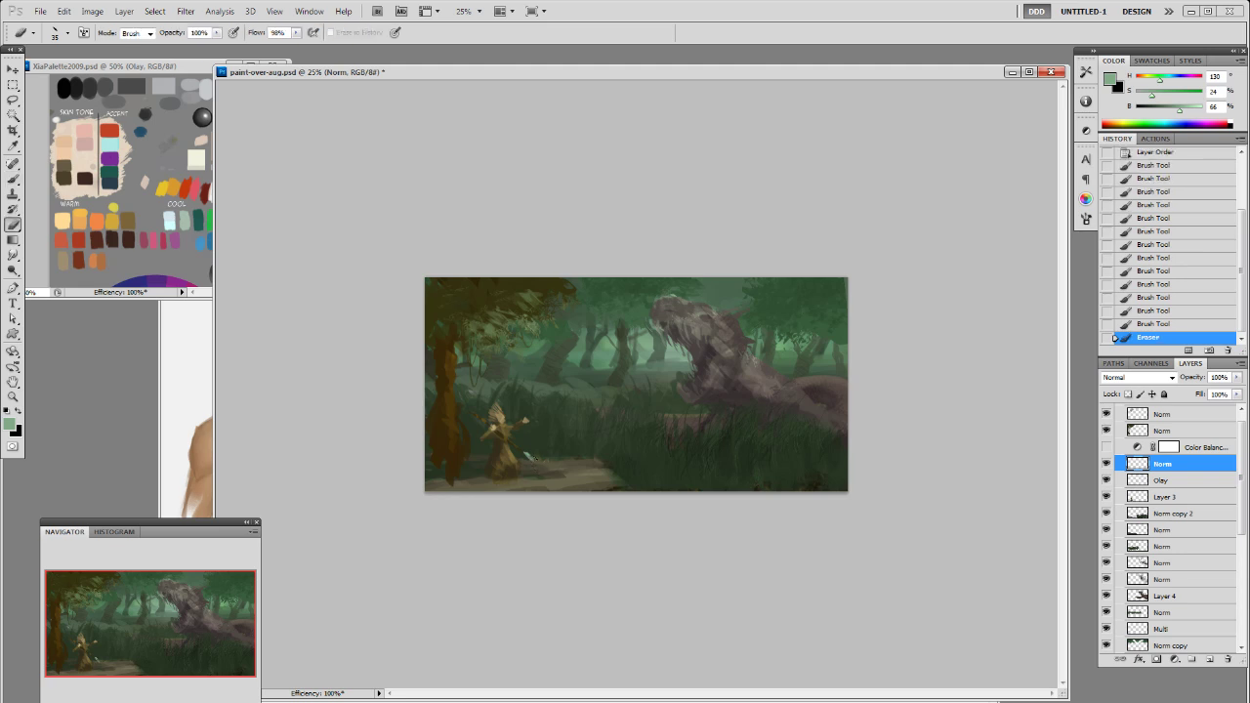
right_click(578, 379)
key("Escape")
Step: Sample the rust red from XiaPalette2009.psd and paint it along the small blade in paint-over-aug.psd
left_click(84, 243)
key("v")
key("b")
left_click(82, 242, "alt")
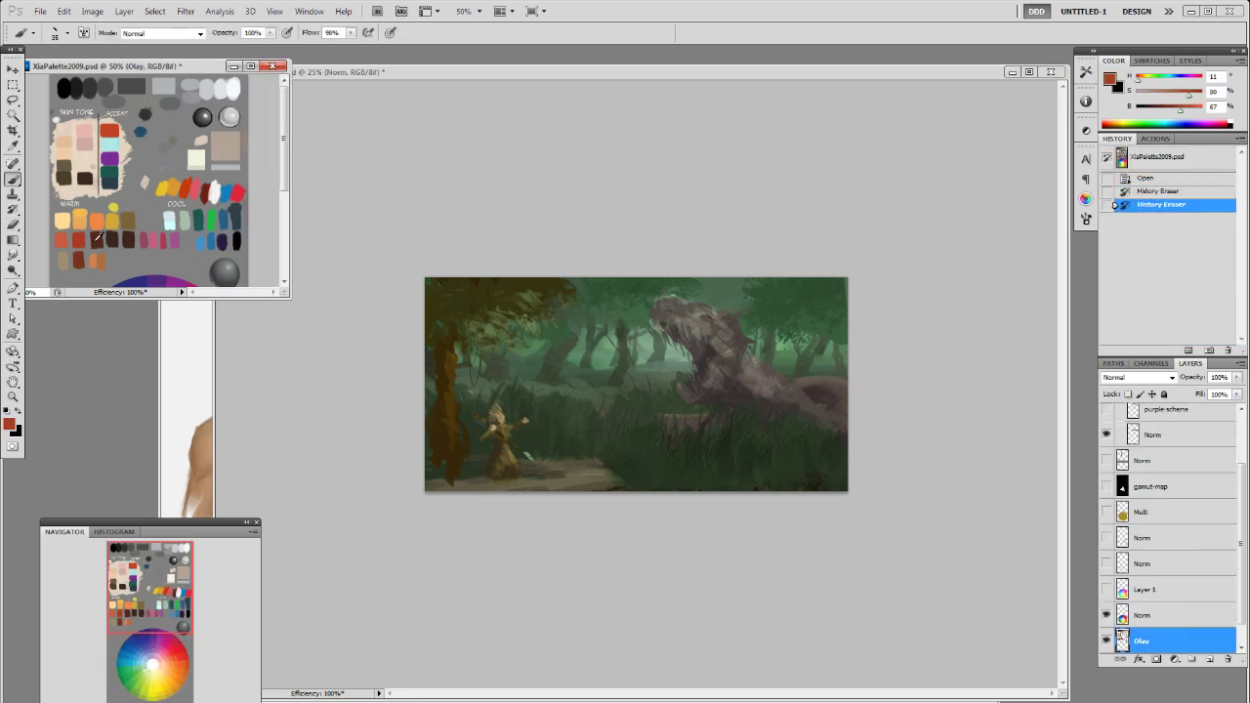
left_click(854, 520)
left_click(520, 452)
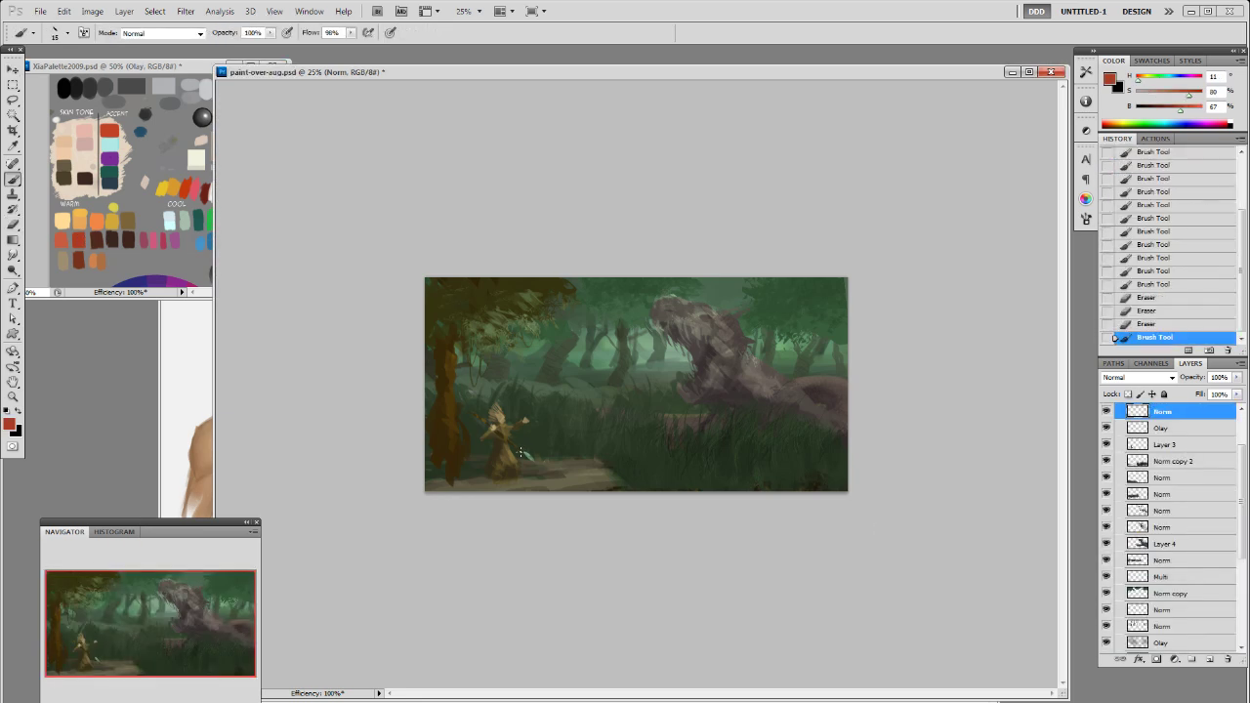
left_click_drag(519, 450, 526, 453)
left_click_drag(528, 453, 536, 456)
Step: Lock the layer's transparent pixels, desaturate the sampled ochre to 17% saturation and choose another brush
key("slash")
left_click(455, 357, "alt")
left_click(1170, 110)
left_click_drag(1186, 95, 1148, 95)
right_click(641, 414)
left_click(682, 537)
mouse_move(507, 441)
left_mouse_down()
mouse_move(527, 431)
mouse_move(537, 441)
mouse_move(547, 424)
mouse_move(510, 442)
left_mouse_up()
key("ctrl+z")
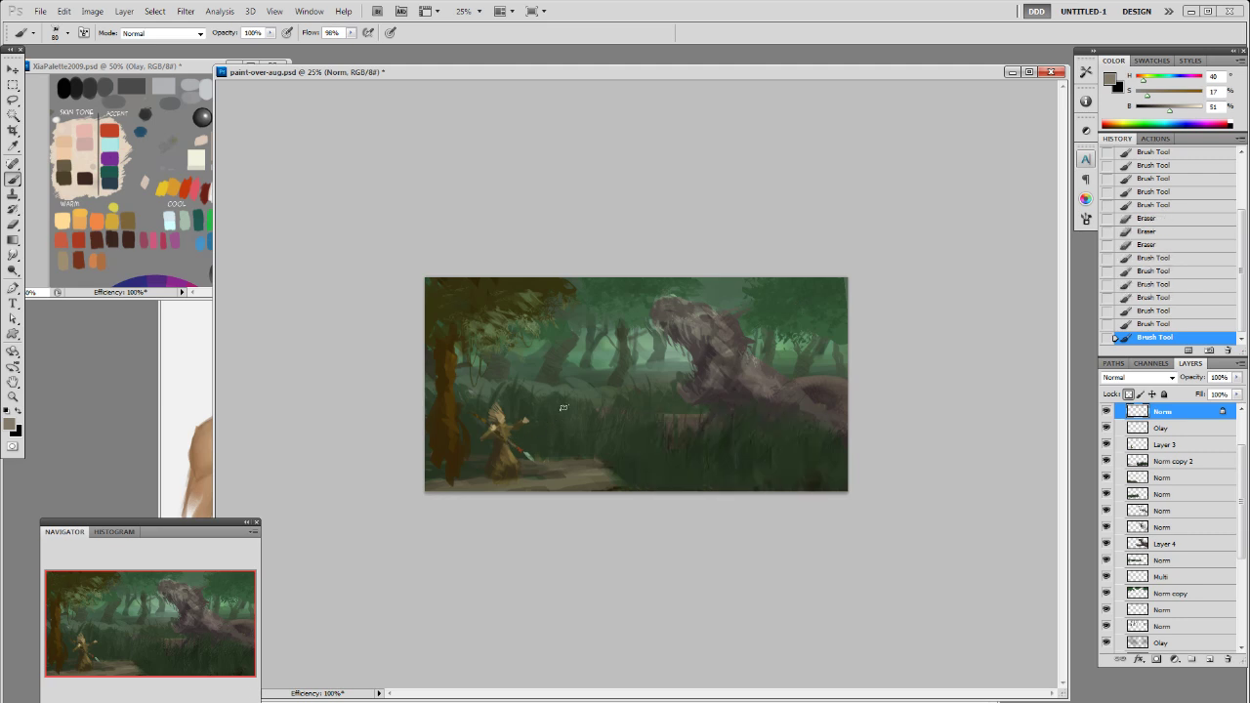
Step: Choose a 19 px brush and darken the small blade with brown sampled from the figure's robe
right_click(926, 455)
right_click(774, 429)
left_click(878, 513)
left_click(972, 380)
left_click(498, 432, "alt")
left_click_drag(523, 450, 527, 456)
left_click_drag(524, 452, 532, 458)
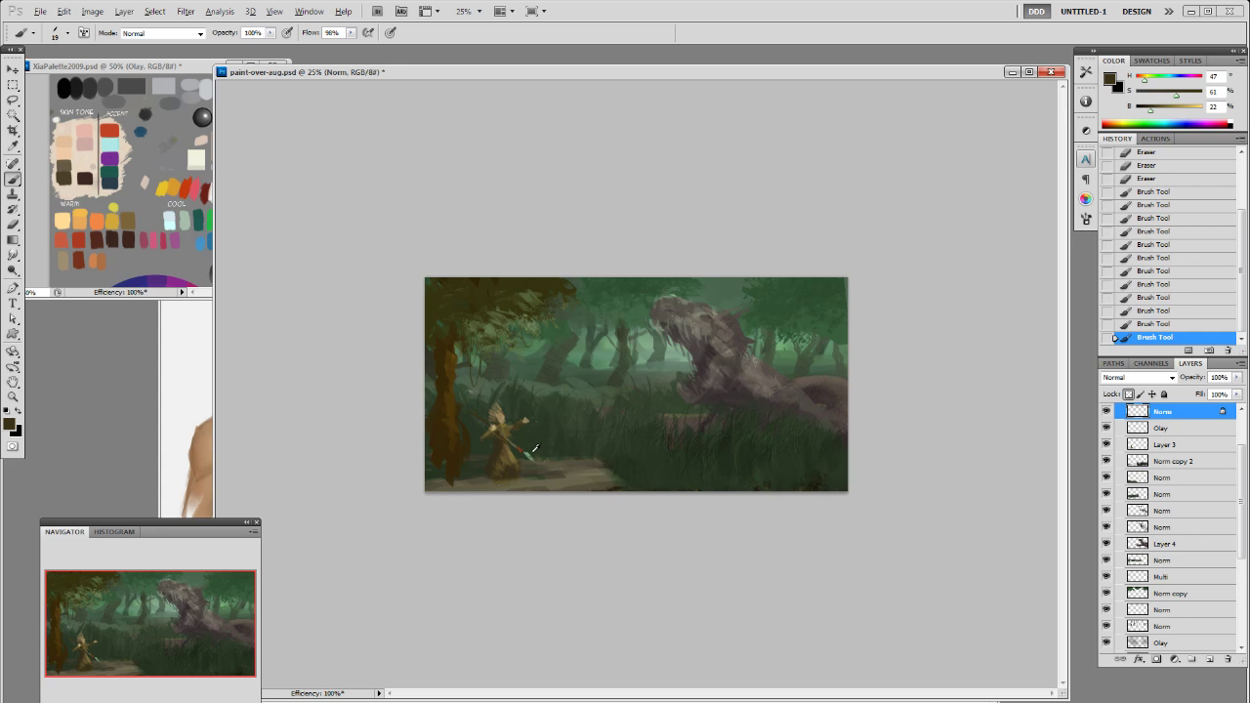
Step: Sample a muted tan at 37% saturation and 56% brightness, and choose a different brush for the figure's staff
left_click(504, 419, "alt")
left_click(455, 398, "alt")
mouse_move(1162, 109)
left_mouse_down()
mouse_move(1173, 110)
mouse_move(1161, 96)
left_mouse_up()
right_click(647, 545)
right_click(668, 390)
left_click(893, 315)
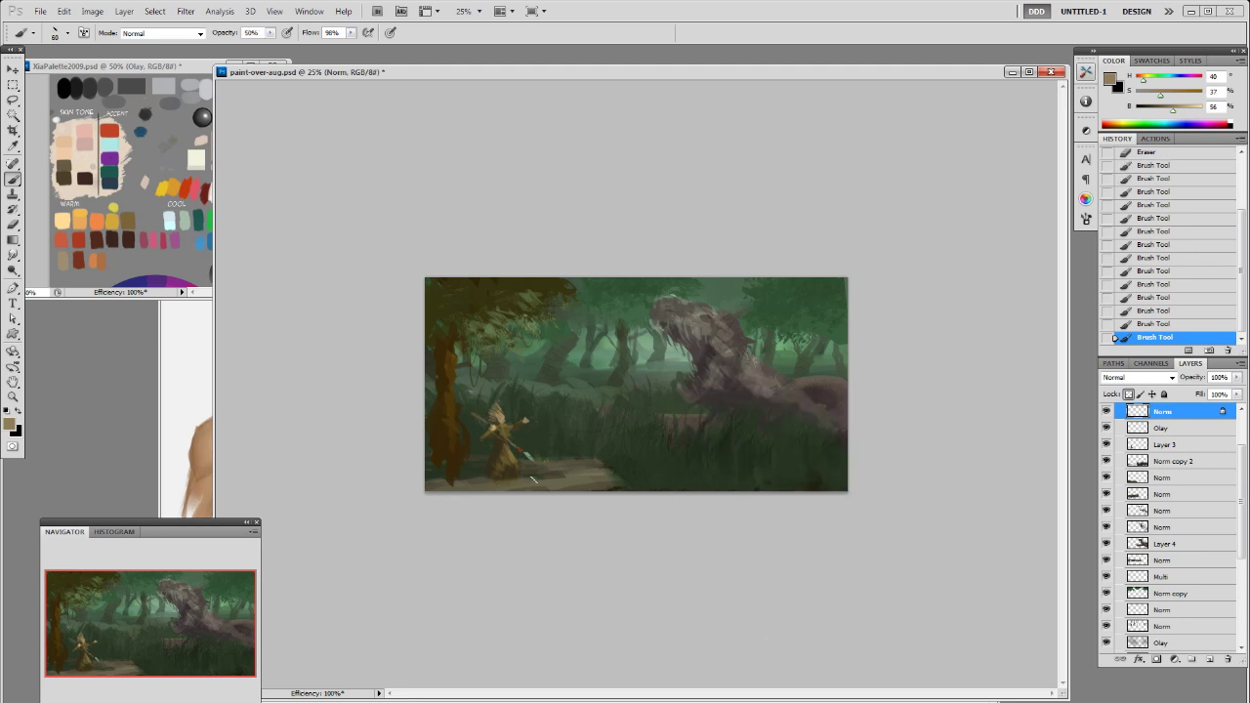
Step: Paint tan strokes on the figure's staff and robe, and brighten the spear blade with the Dodge tool on Highlights at 30% exposure
left_click(480, 412)
left_click_drag(517, 447, 509, 481)
key("o")
left_click(536, 457)
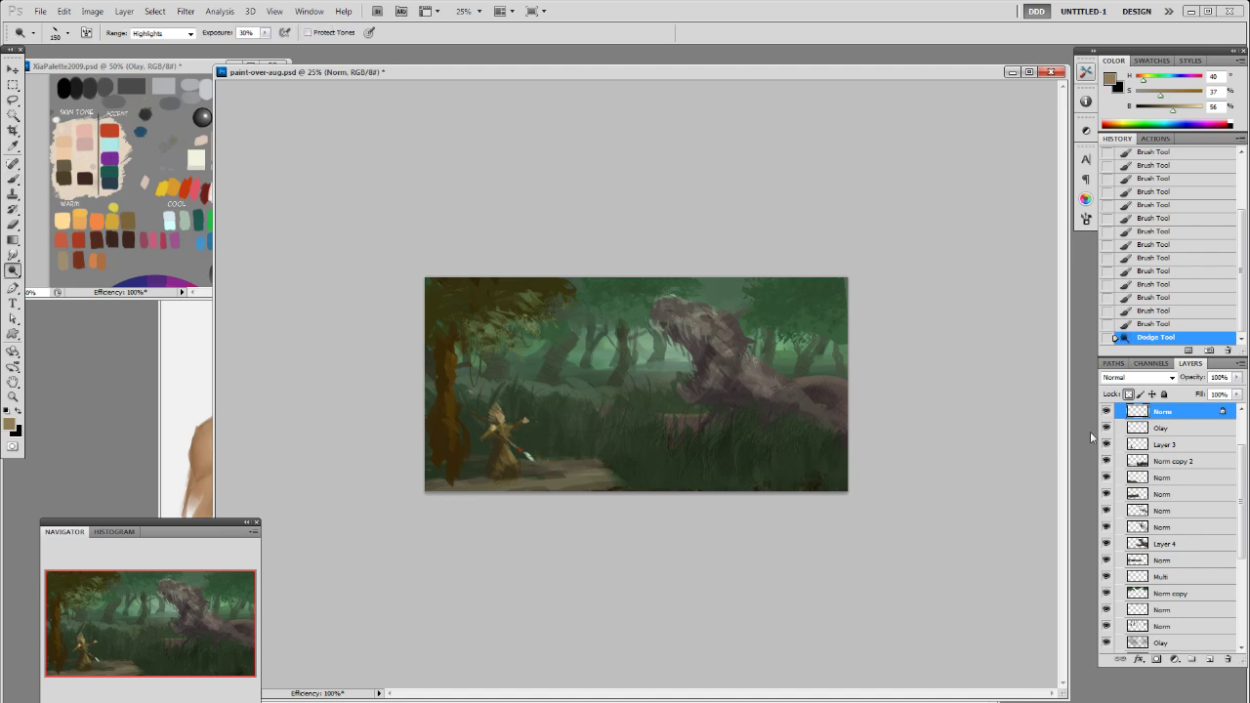
Step: Turn on the Color Balance adjustment layer and select the uppermost Norm layer in Group 1
scroll(1121, 427, "up", 3)
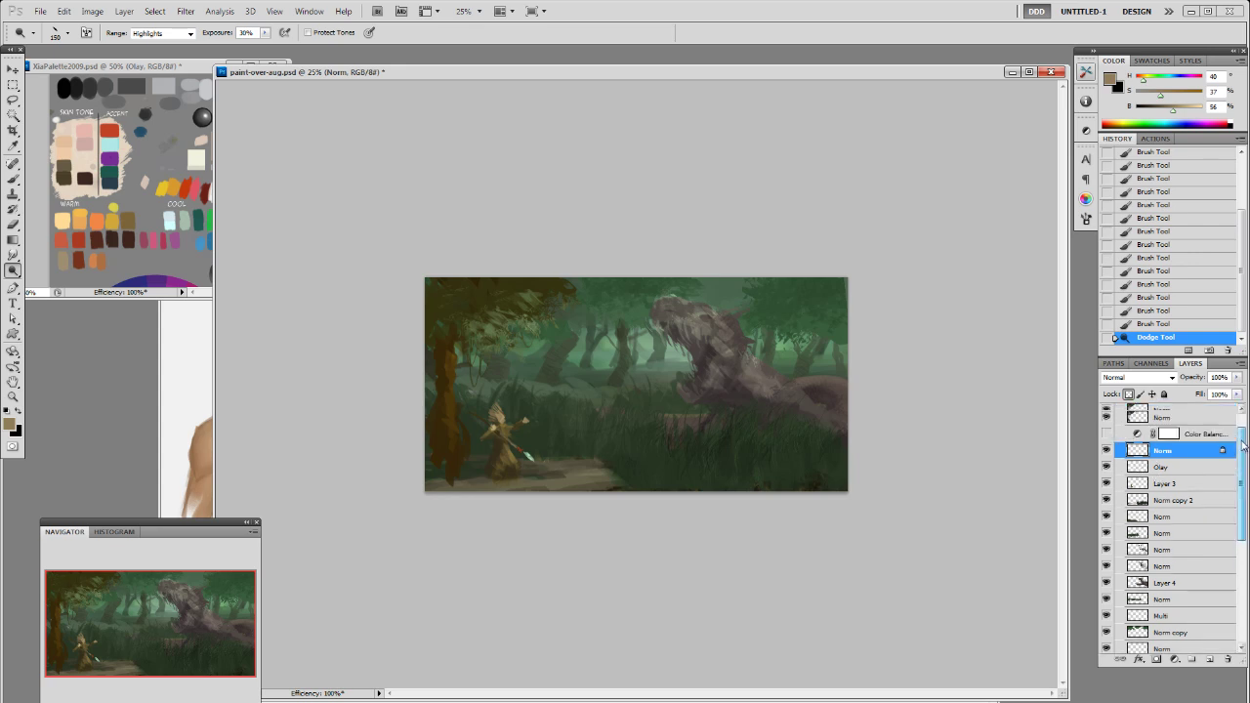
left_click(1107, 460)
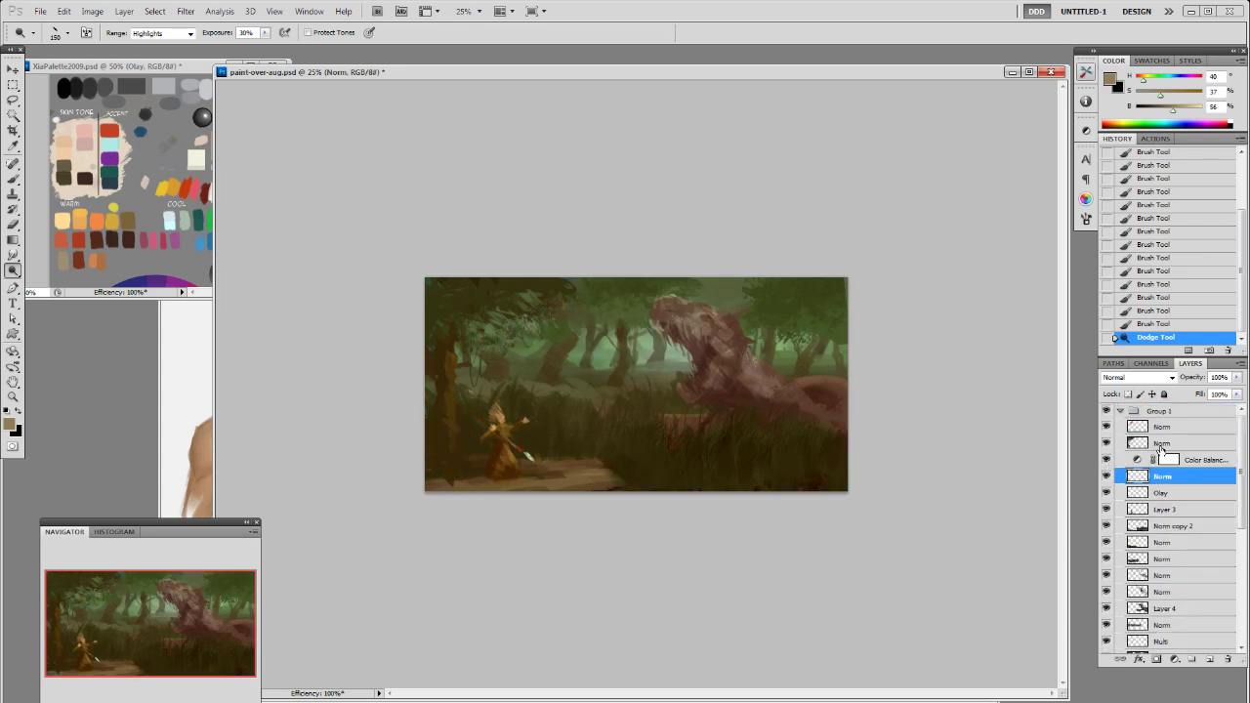
left_click(1158, 428)
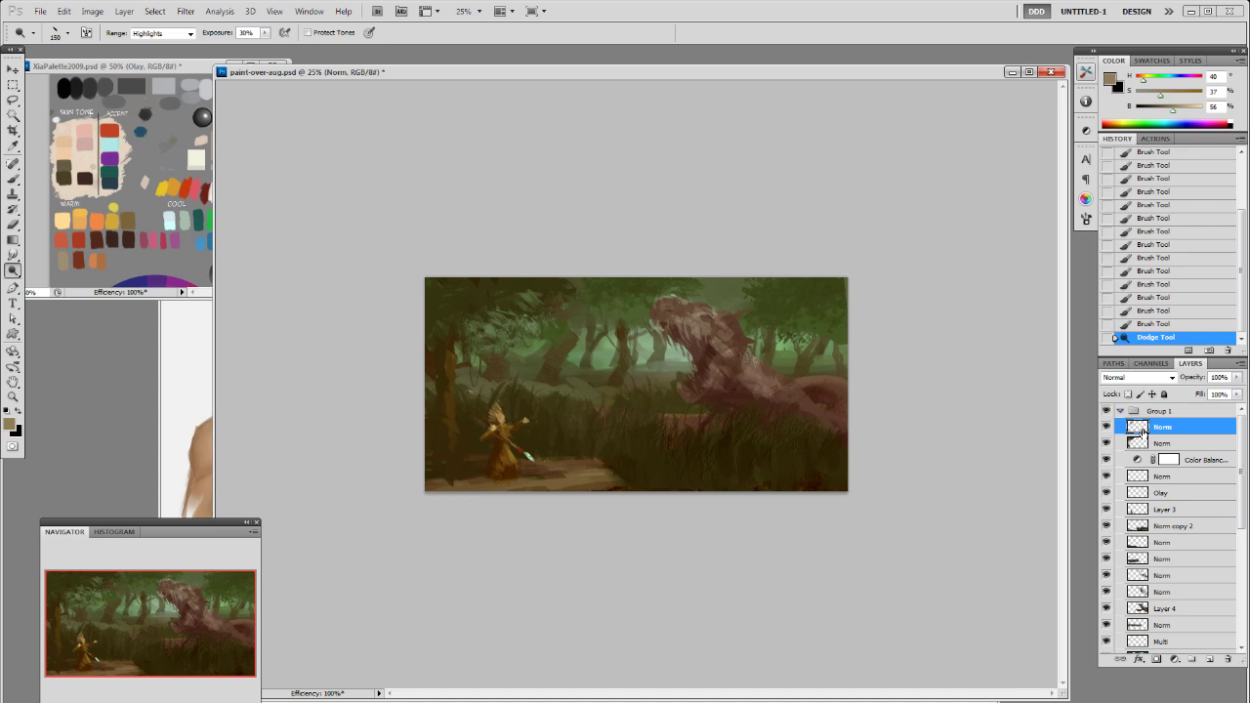
Step: Collapse Group 1, duplicate it and merge the duplicate into a single layer
left_click(1121, 411)
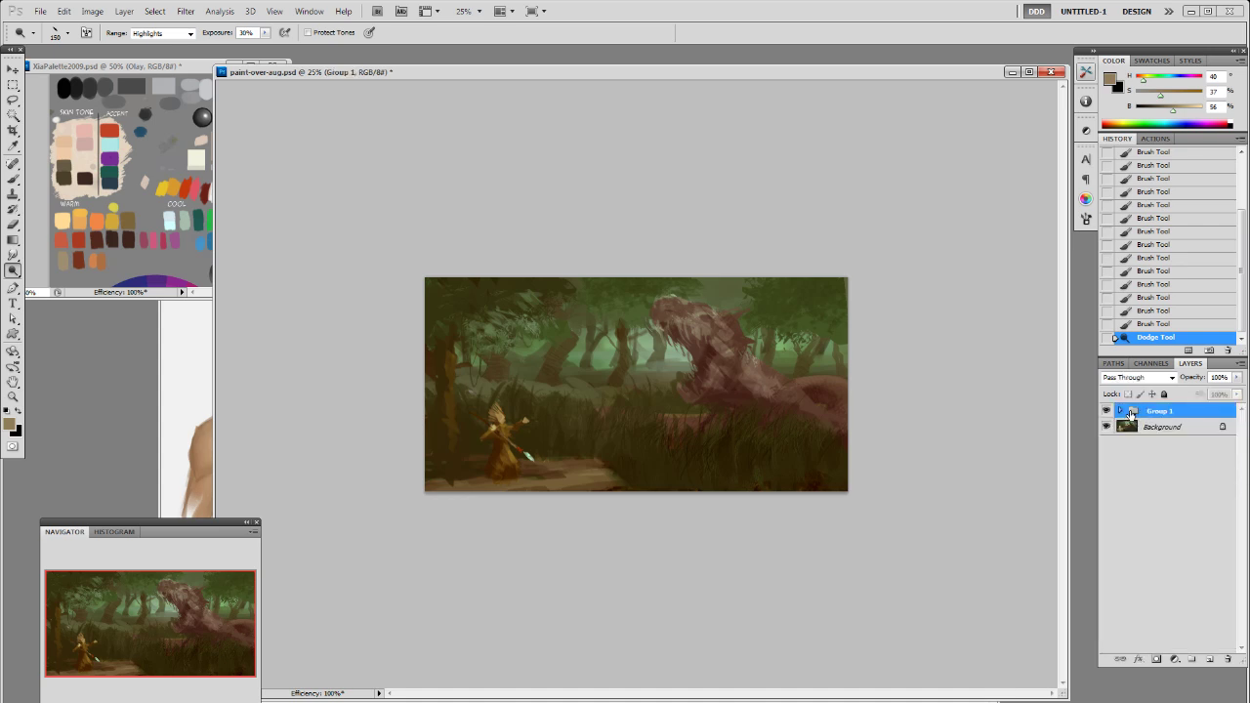
right_click(1133, 416)
right_click(1158, 417)
left_click(1155, 440)
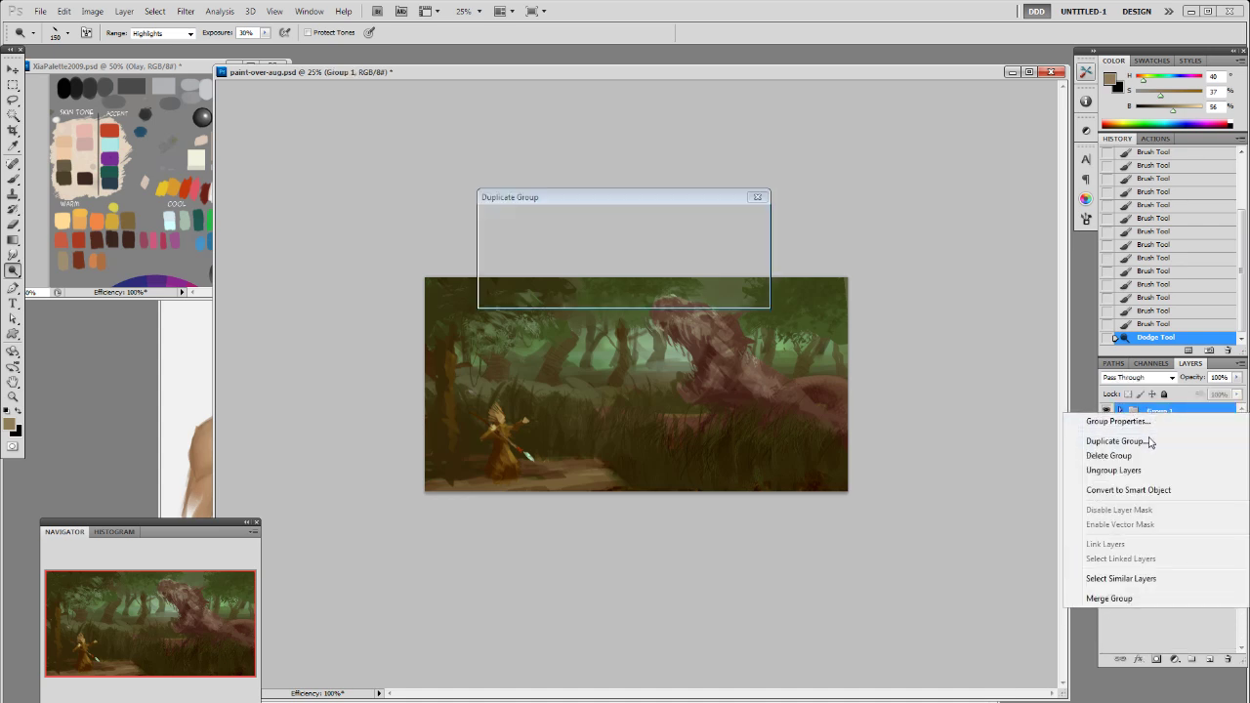
key("Return")
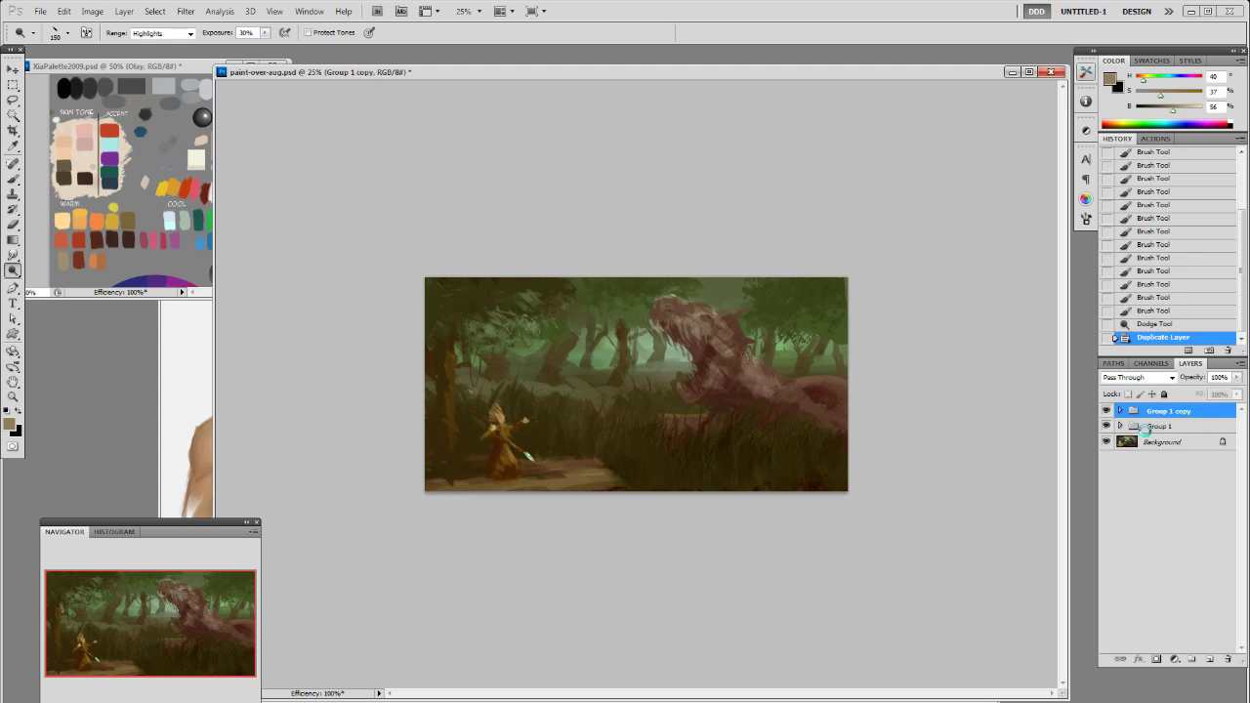
key("ctrl+e")
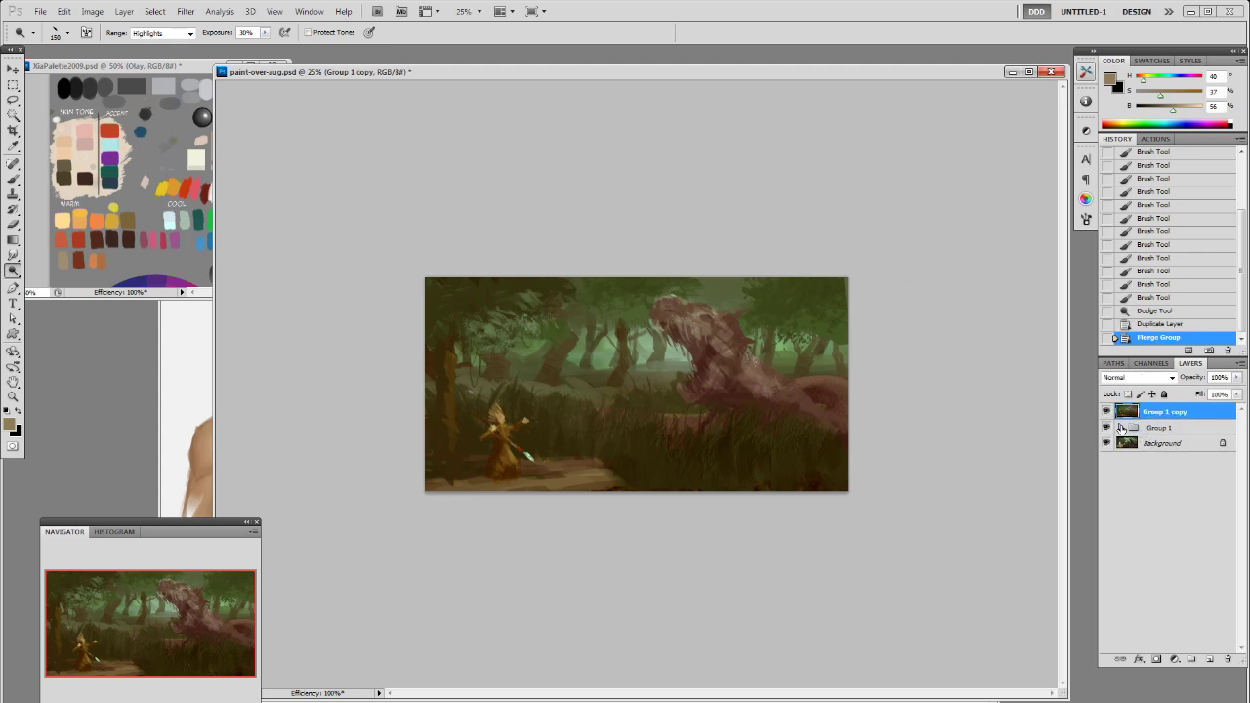
Step: Expand Group 1 and load the combined outlines of the beast's layers as a selection
left_click(1121, 428)
left_click(1143, 628, "ctrl")
left_click(1143, 594, "ctrl")
left_click(1143, 610, "ctrl")
left_click(1142, 627, "ctrl")
left_click(1140, 627, "ctrl+shift")
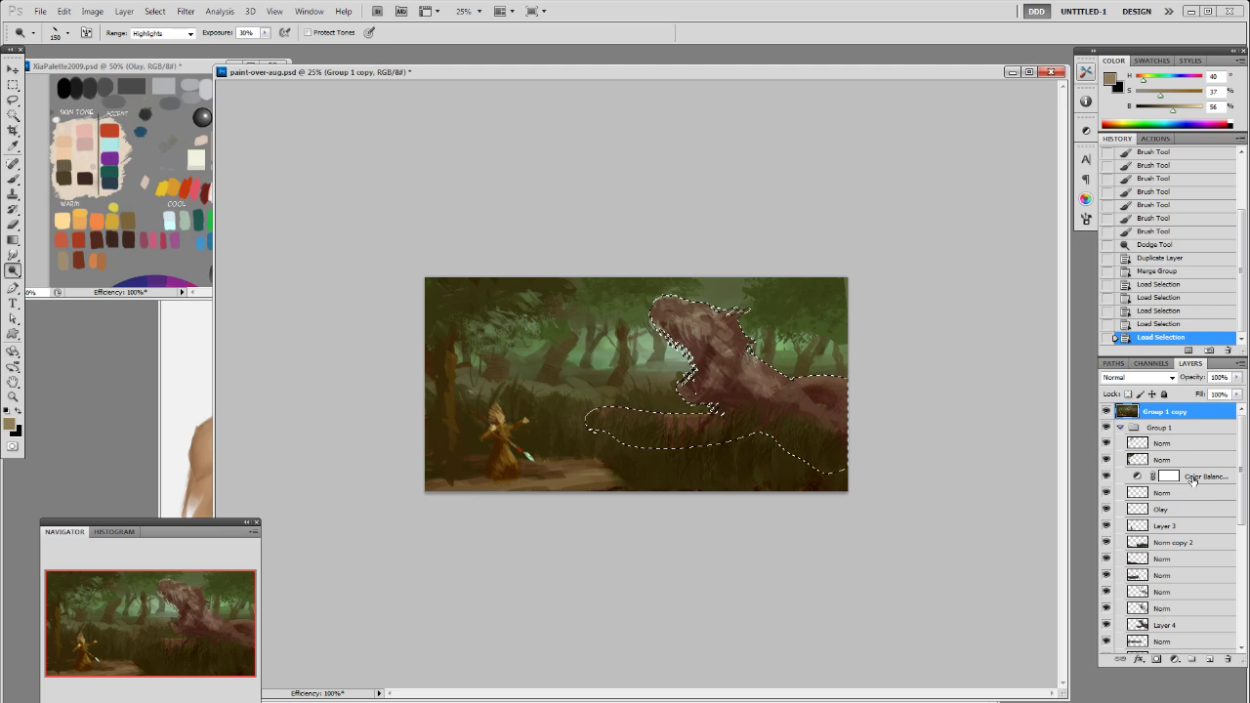
Step: Duplicate the merged painting layer, clear everything outside the beast from the duplicate and deselect
left_click_drag(1188, 416, 1209, 658)
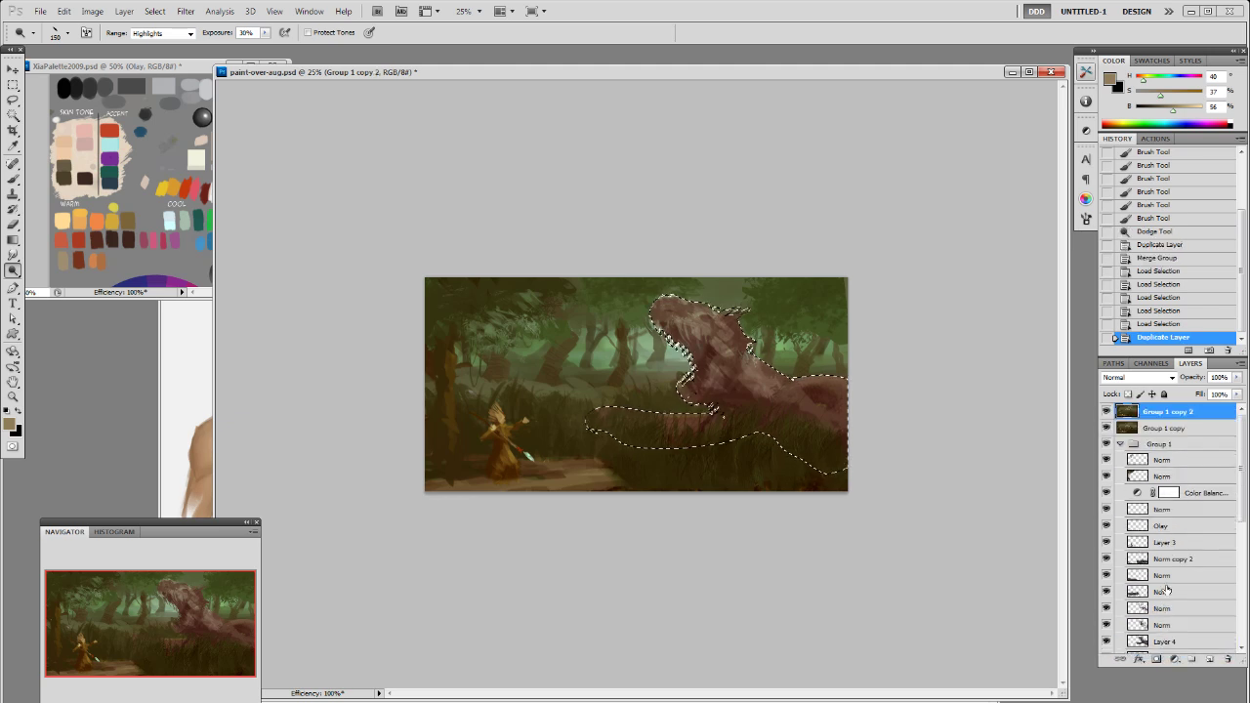
key("ctrl+shift+i")
key("Delete")
key("ctrl+d")
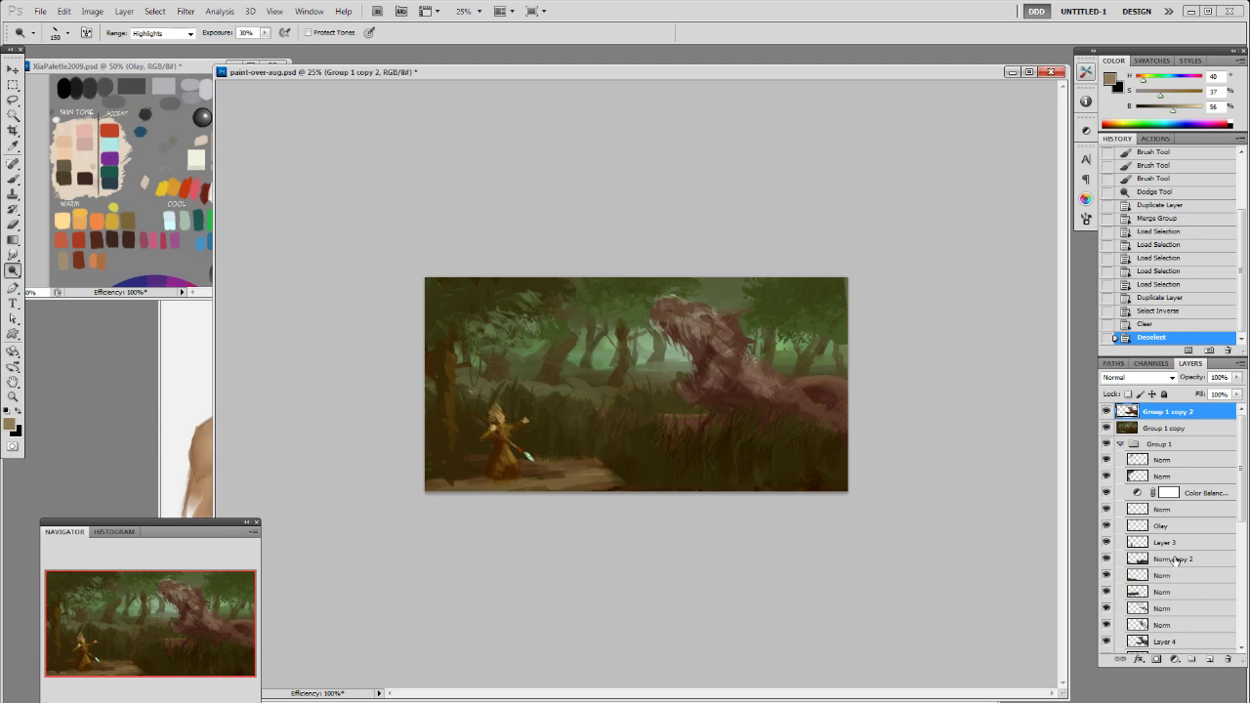
Step: Load the outline of the Norm copy 2 layer as a selection and make the Group 1 copy layer active
left_click(1176, 560)
left_click(1140, 561, "ctrl")
left_click(1163, 434)
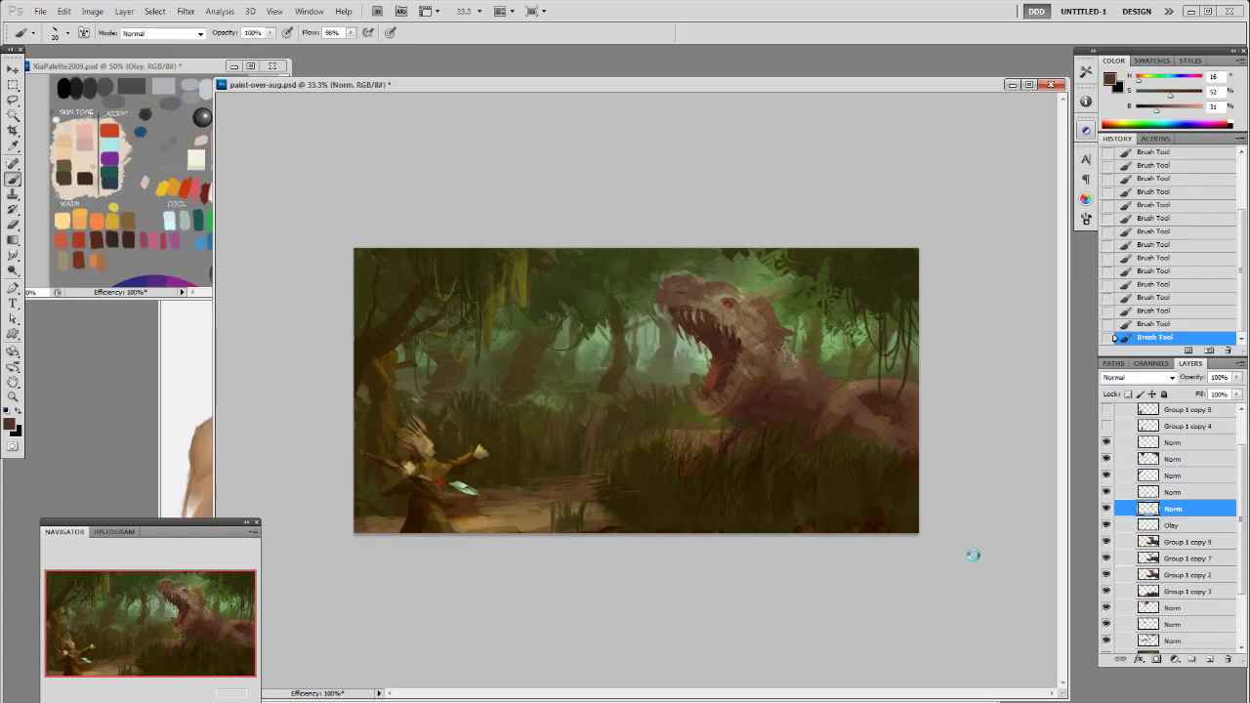
Step: Flip the canvas horizontally and shade around the beast's eye with a sampled dark reddish brown
key("h")
left_click(549, 342, "alt")
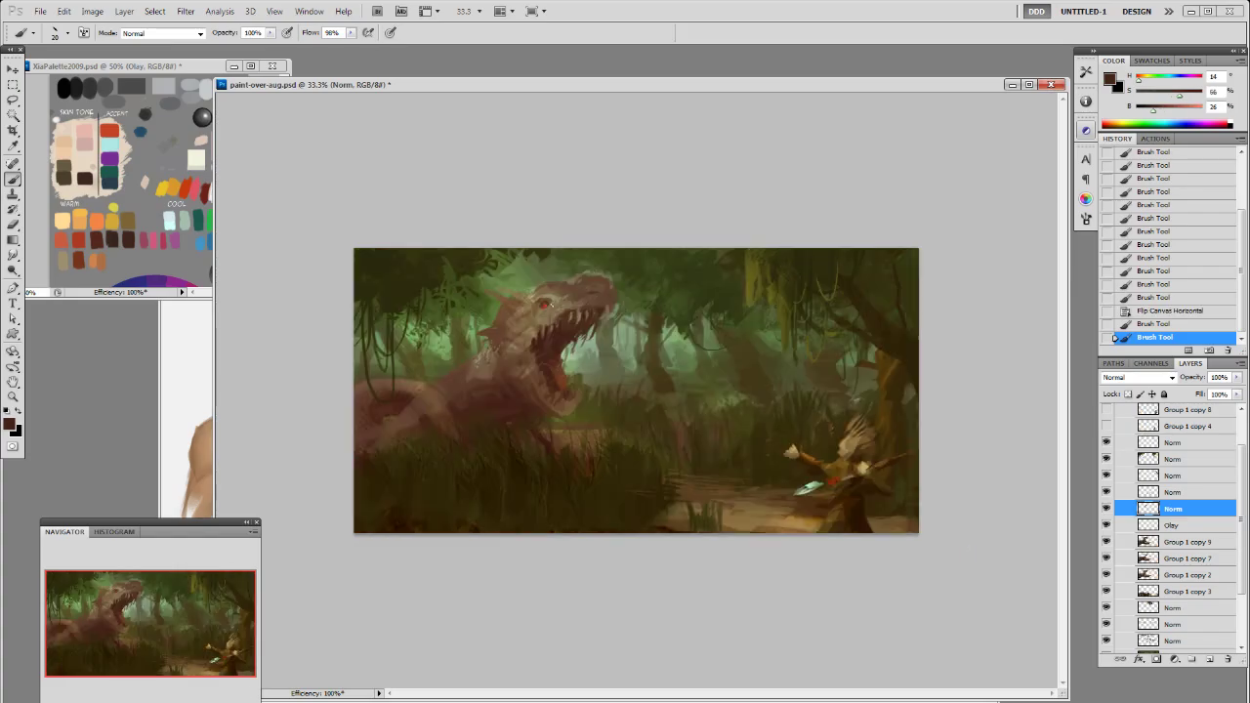
left_click_drag(550, 302, 538, 311)
key("ctrl+z")
left_click_drag(537, 307, 542, 309)
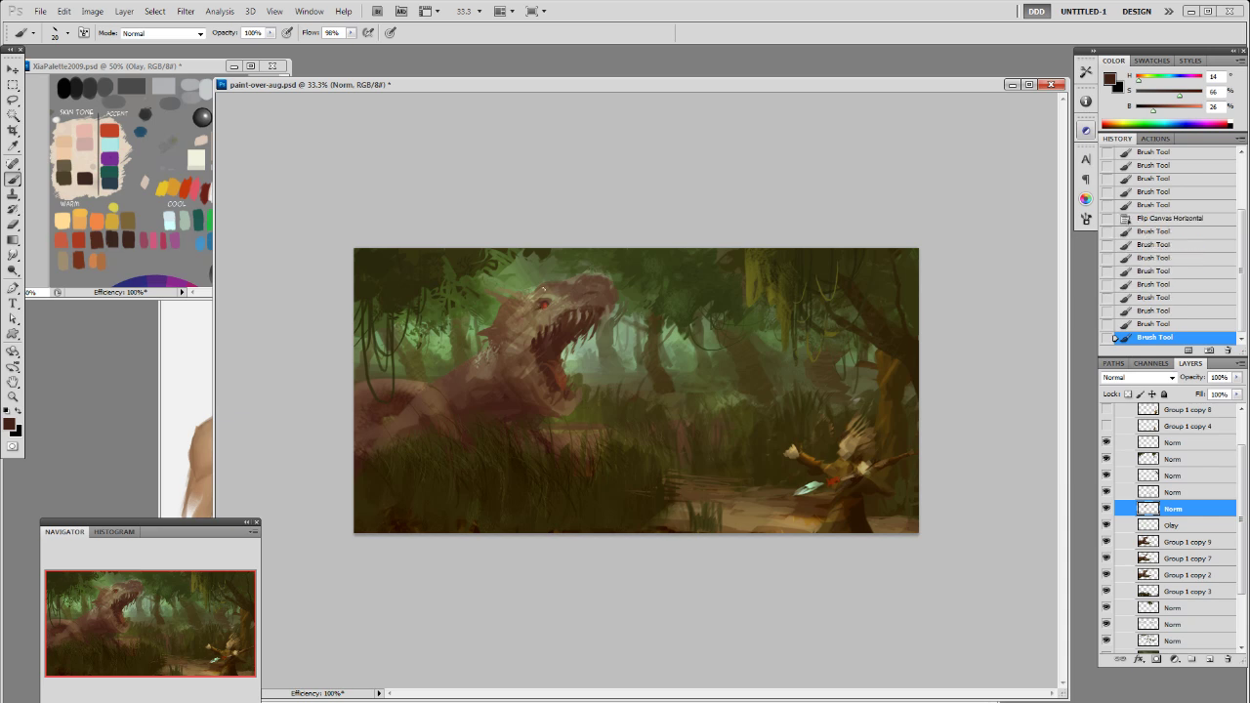
Step: Refine the beast's brow behind the eye with tan tones sampled from its head
left_click(535, 297, "alt")
left_click(533, 301, "alt")
left_click(528, 304, "alt")
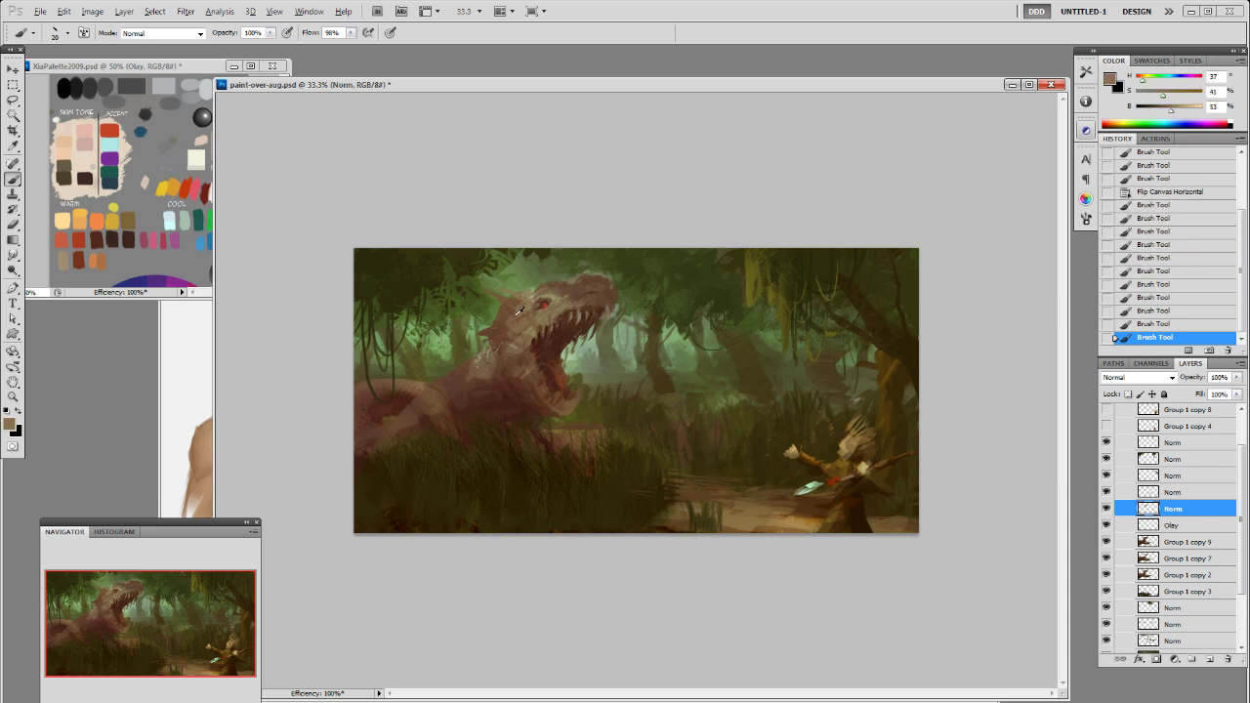
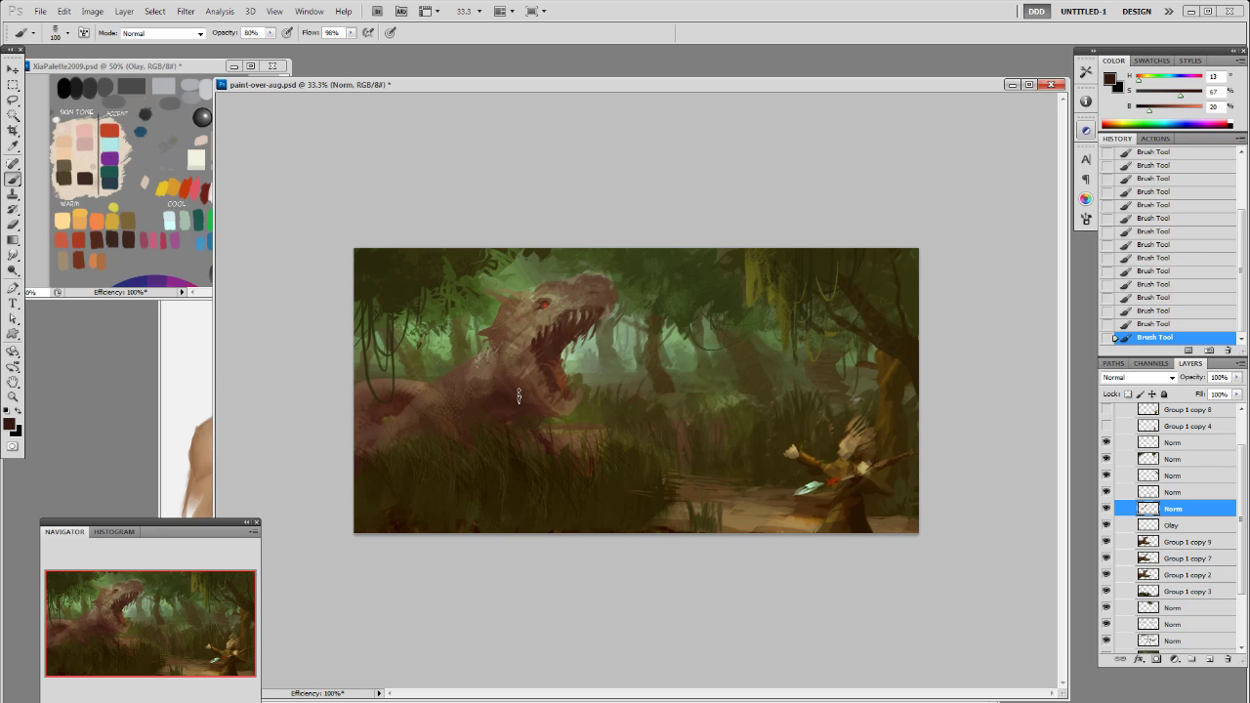
Step: Shade the beast's throat and neck with sampled dark reddish browns and choose the 19 px brush
left_click(523, 375, "alt")
left_click(540, 389, "alt")
right_click(596, 367)
double_click(684, 451)
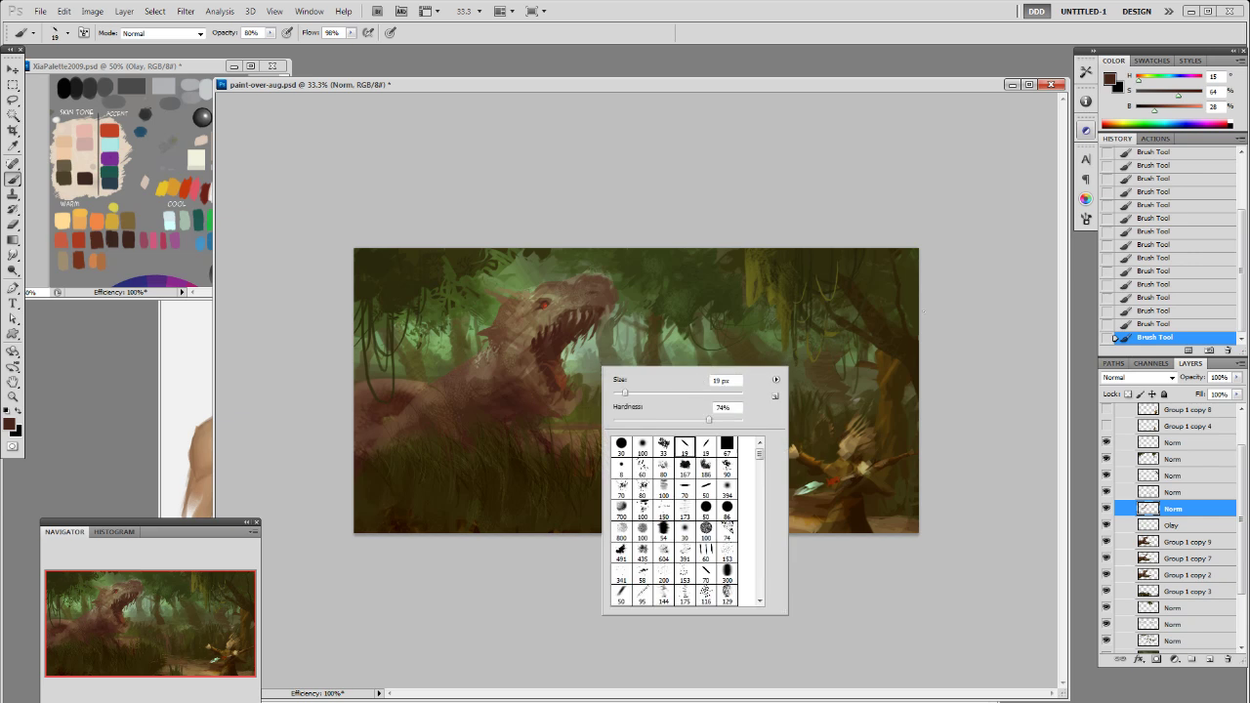
Step: Paint the beast's teeth in a sampled tan adjusted to 24% saturation and 66% brightness, then shade the jaw and neck with sampled browns
left_click(562, 290, "alt")
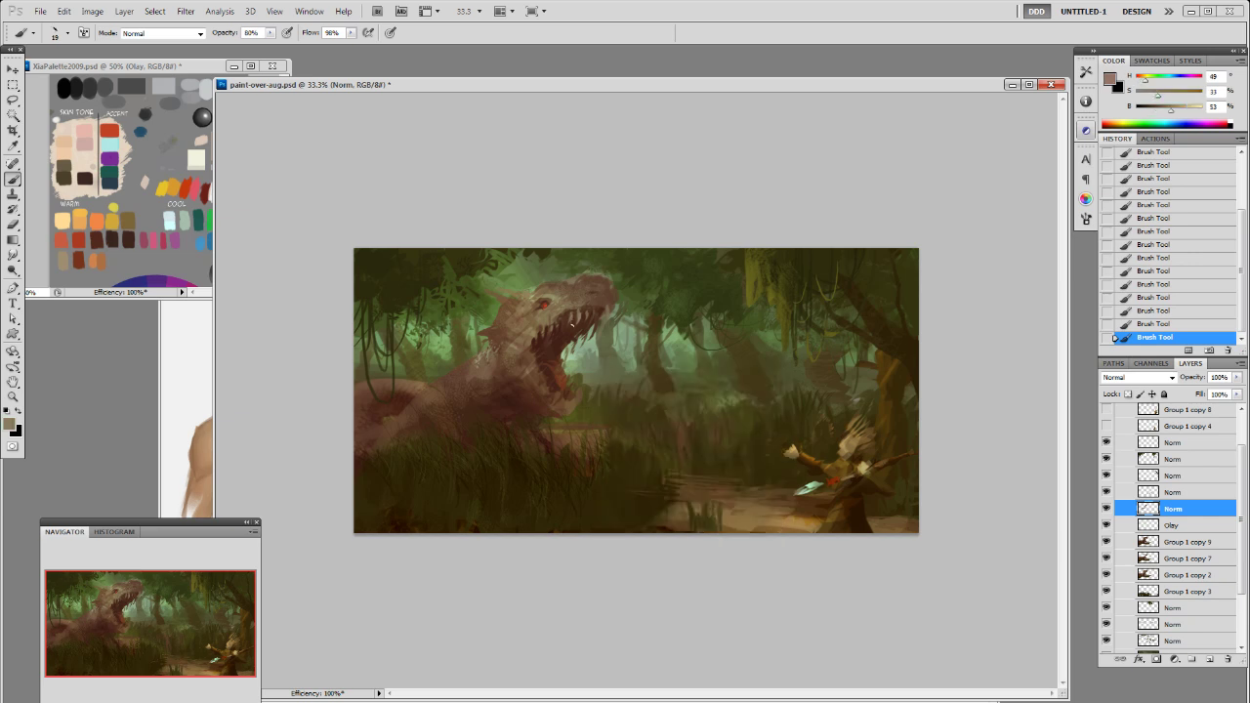
left_click_drag(1172, 110, 1152, 96)
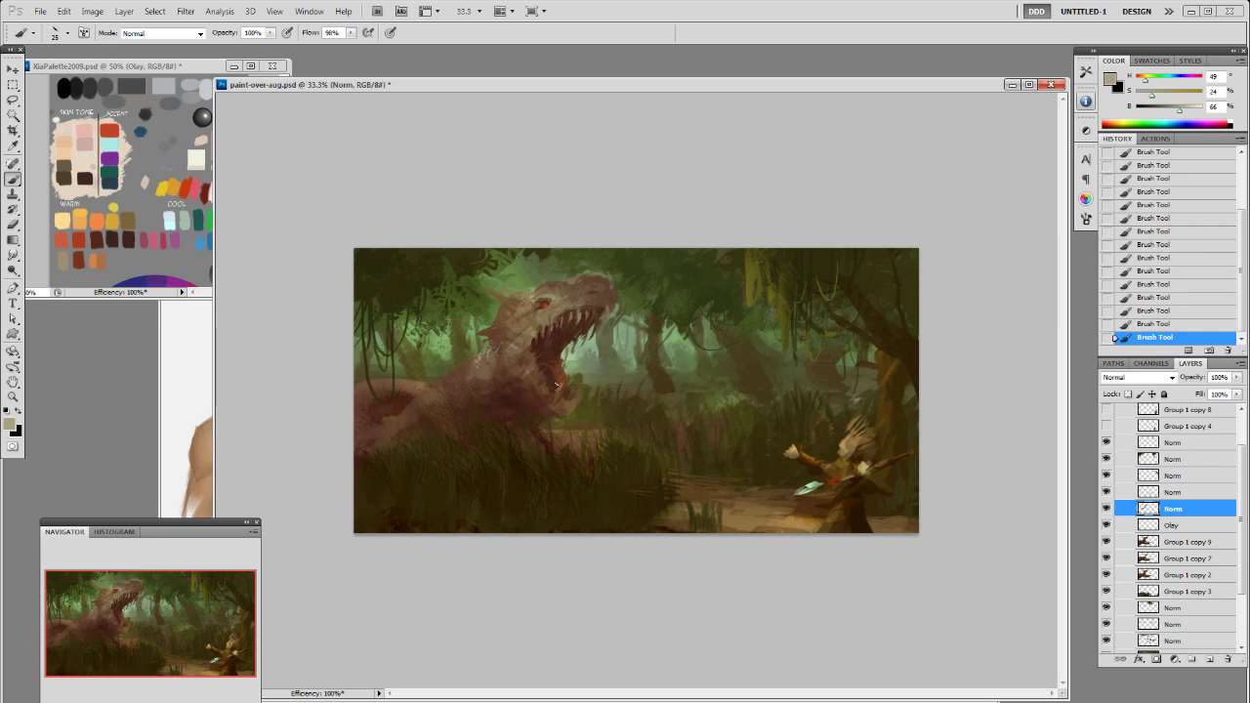
left_click(603, 333, "alt")
left_click(585, 313, "alt")
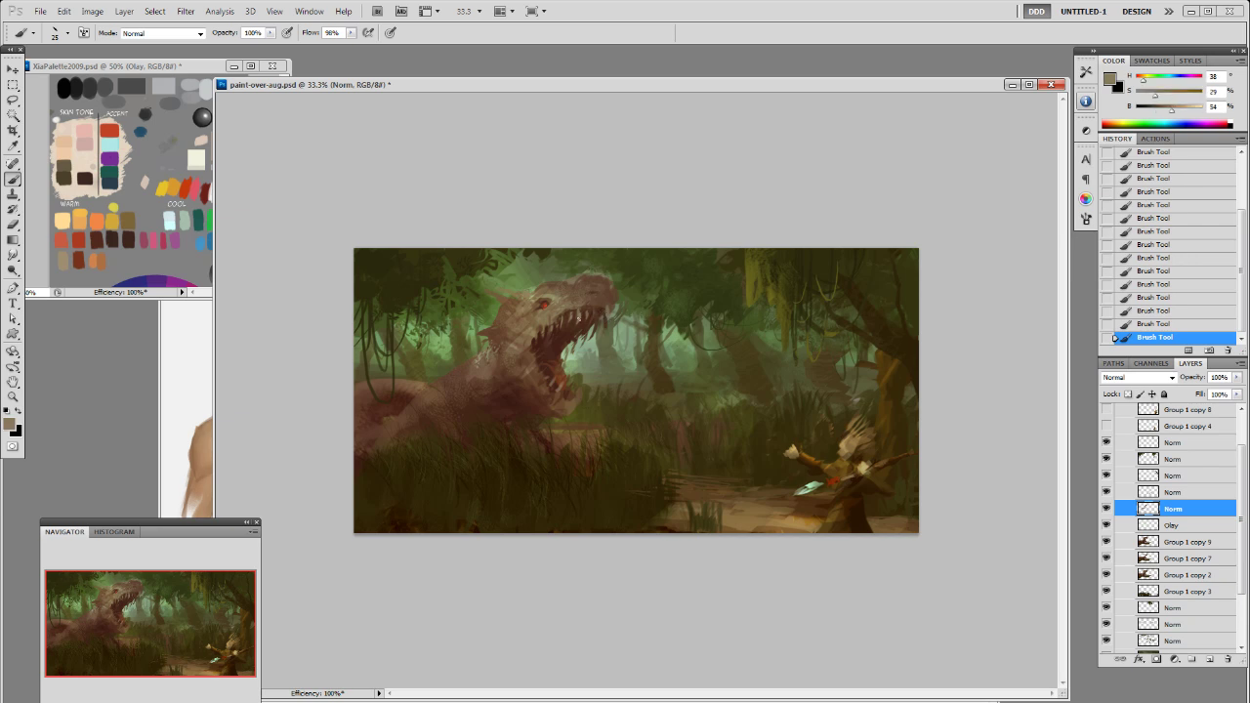
left_click(580, 333, "alt")
left_click(509, 377, "alt")
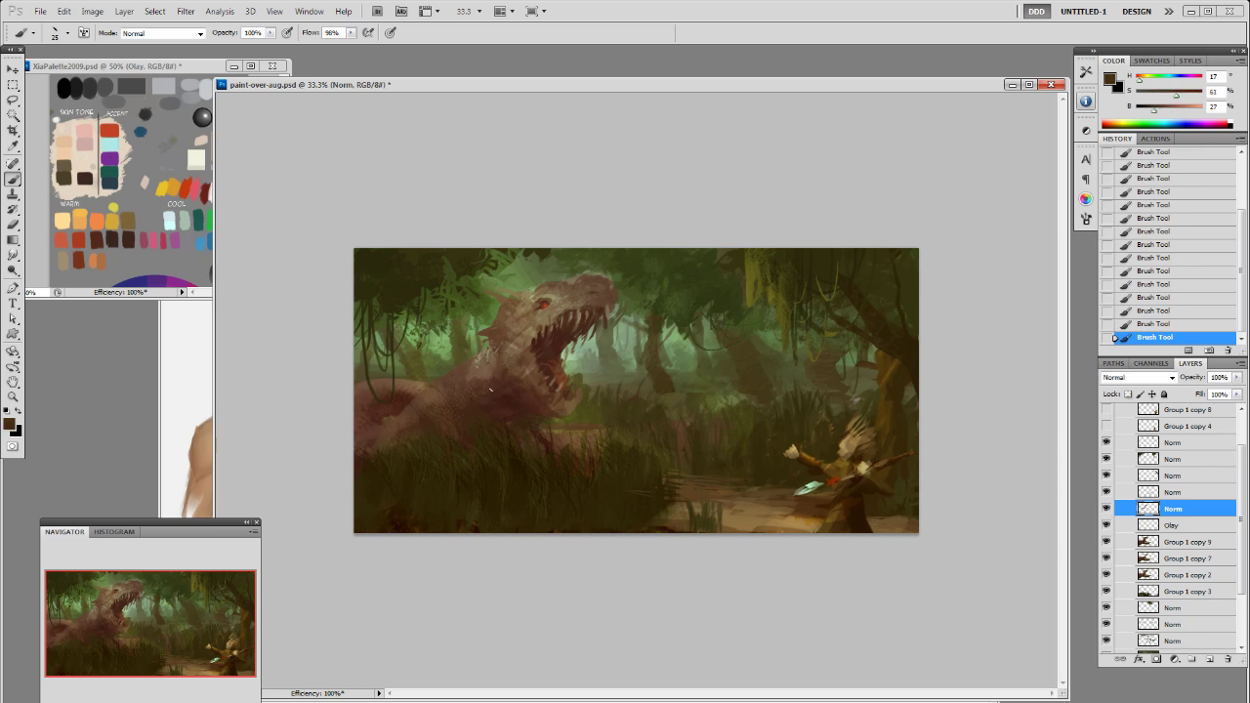
Step: Reshape the back of the beast's head and paint over its horn with greens sampled from the foliage
left_click(505, 327, "alt")
left_click(489, 314, "alt")
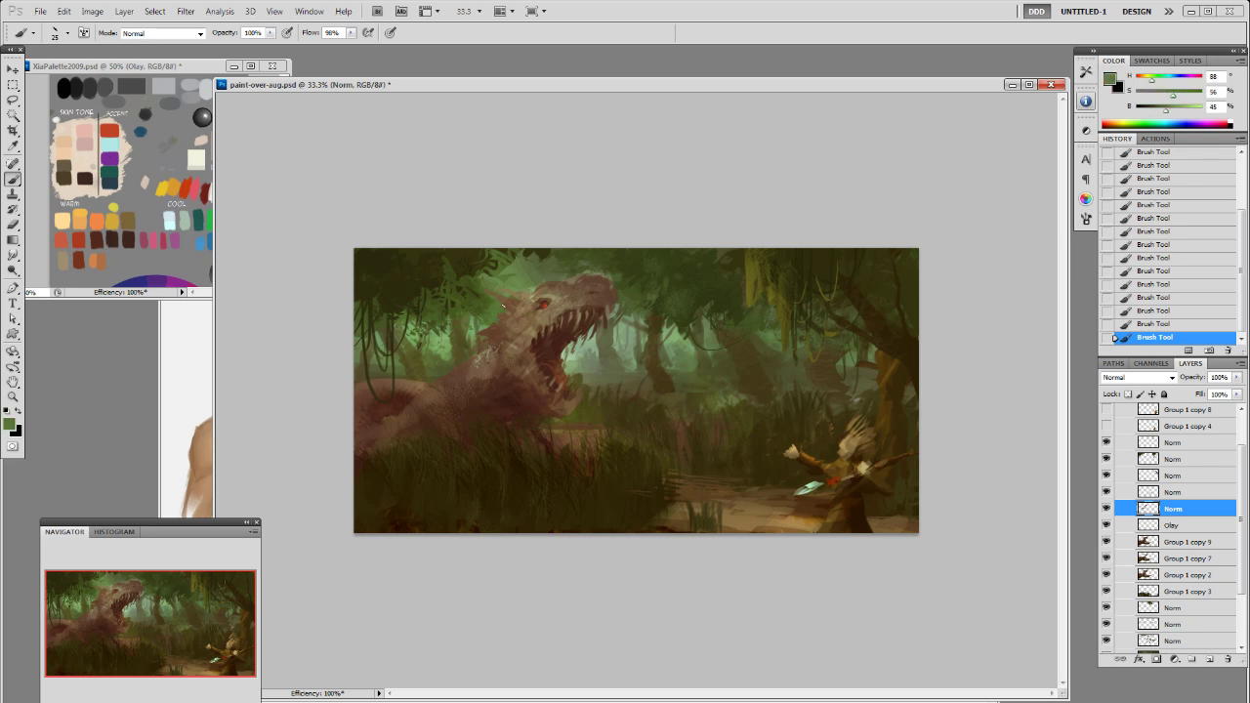
left_click(502, 288, "alt")
left_click(484, 293, "alt")
right_click(506, 297)
left_click(634, 438)
left_click_drag(500, 293, 520, 281)
Step: Blend the foliage behind the beast's head with sampled greens, using a smaller brush at 50% opacity
left_click(535, 281, "alt")
key("5")
key("bracketleft")
key("bracketleft")
key("bracketleft")
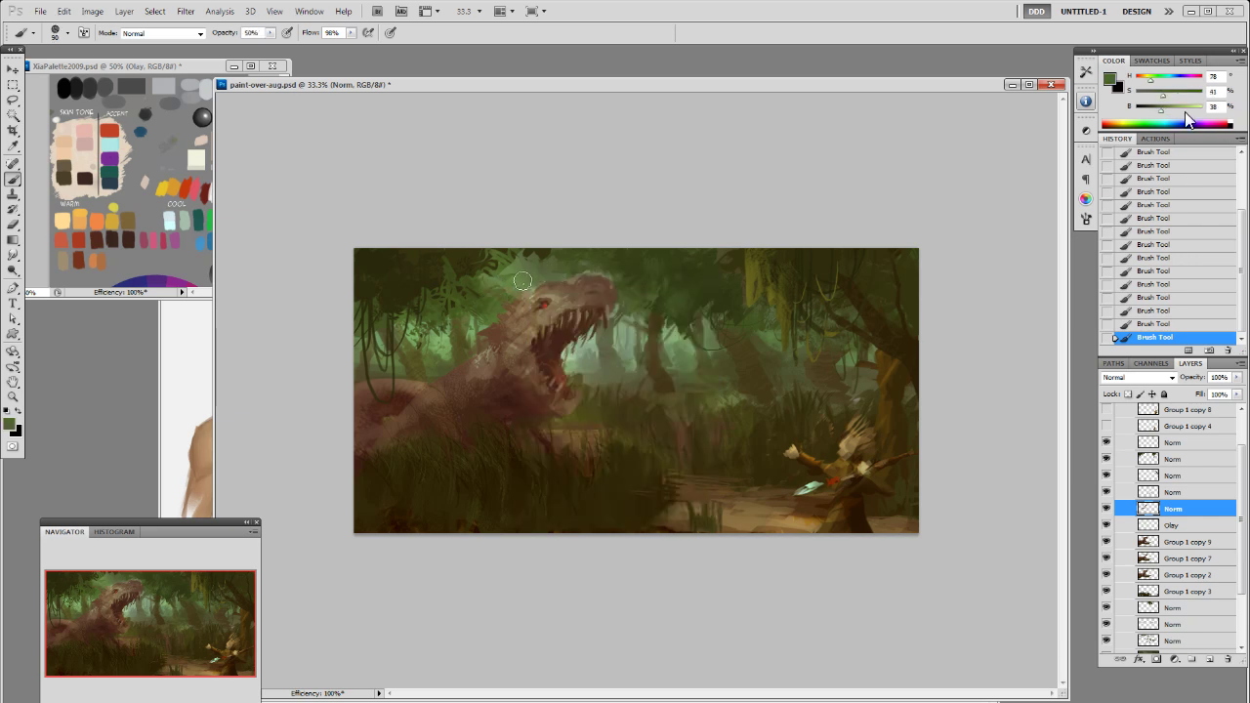
left_click(468, 314, "alt")
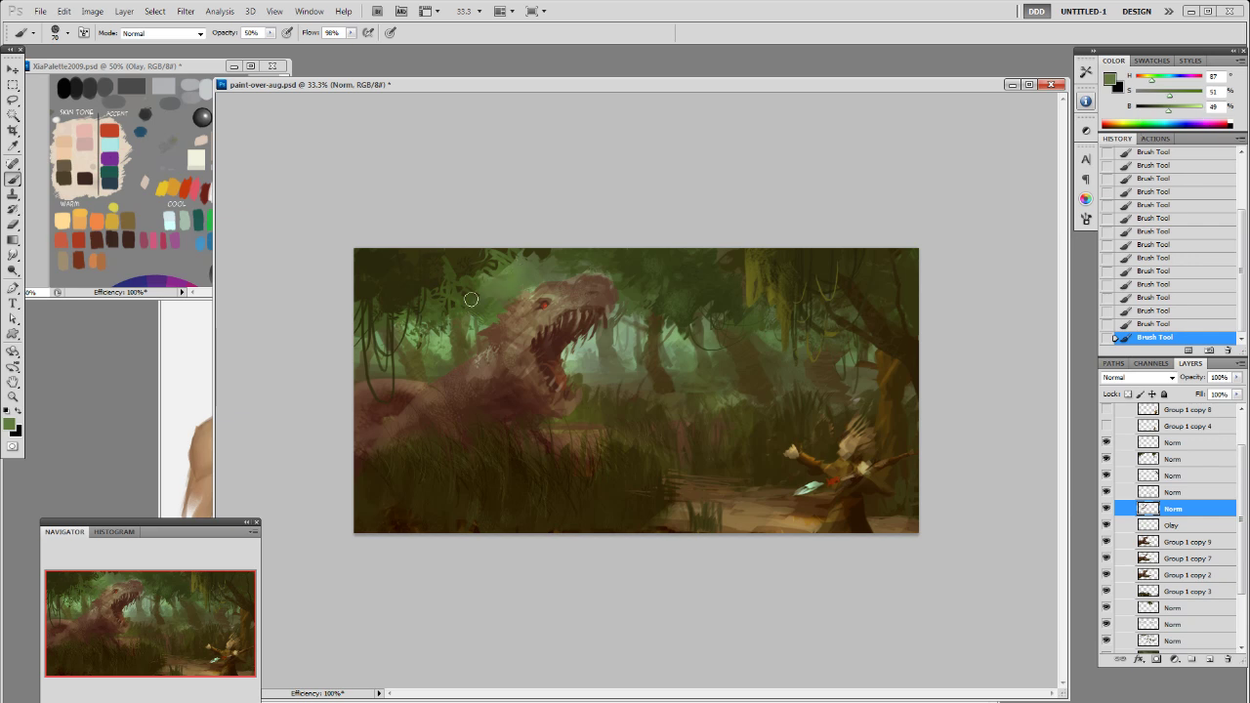
Step: Erase the excess paint around the back of the beast's head and hide the Olay layer
key("e")
mouse_move(514, 297)
left_mouse_down()
mouse_move(497, 309)
mouse_move(508, 301)
left_mouse_up()
key("ctrl+z")
left_click_drag(516, 293, 503, 303)
left_click_drag(510, 295, 491, 304)
left_click(1107, 525)
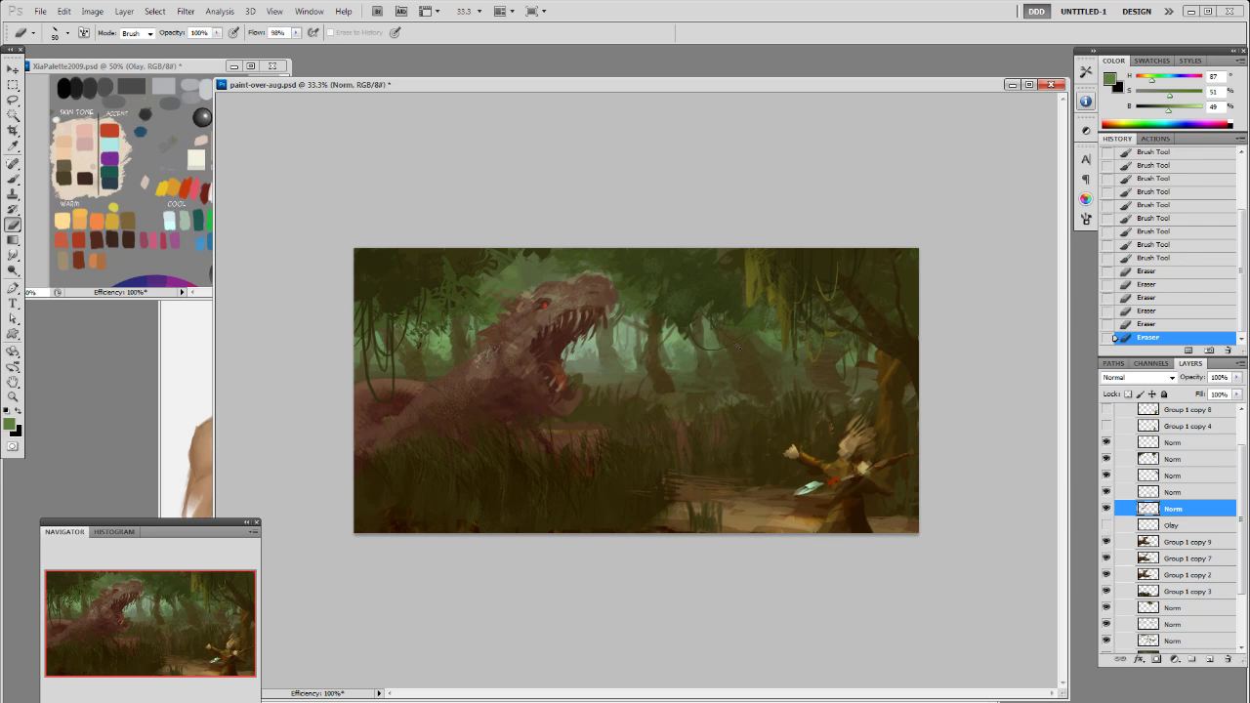
Step: Paint sampled green at full opacity behind the beast's head on the Norm layer below Group 1 copy 3
key("b")
left_click(514, 284, "alt")
left_click(1177, 543)
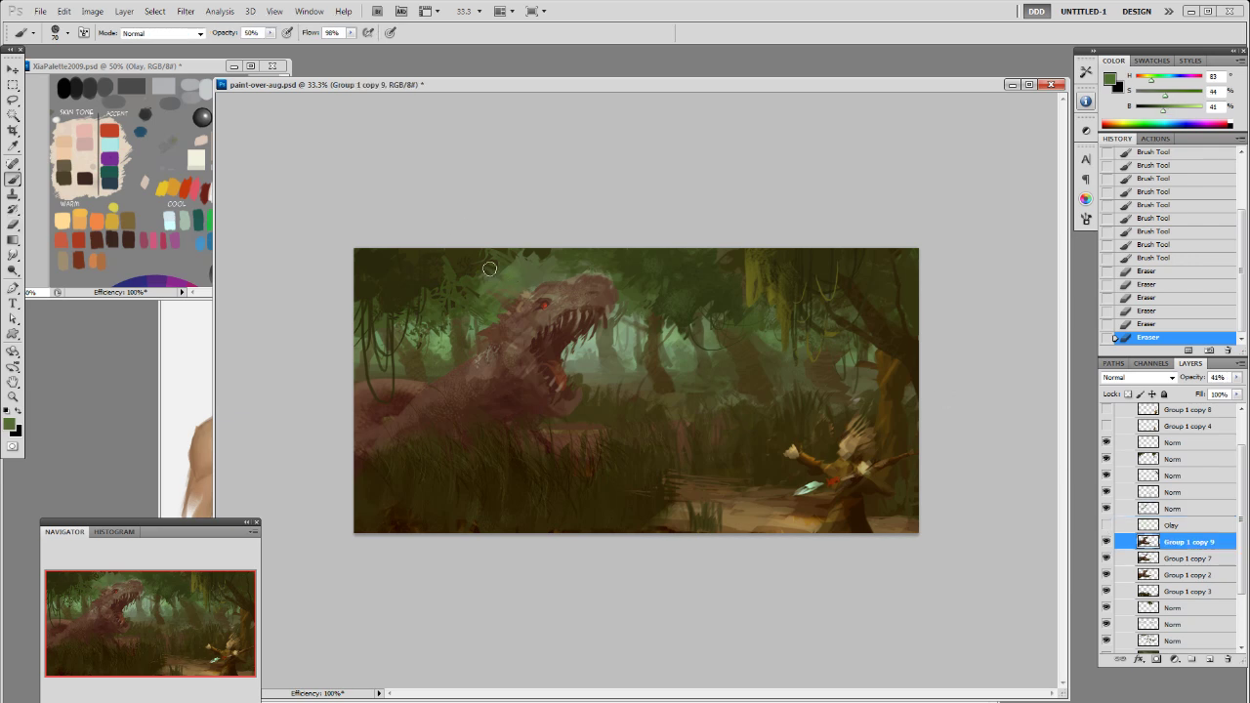
left_click(1183, 611)
left_click(486, 325)
left_click(504, 290, "alt")
key("0")
mouse_move(496, 302)
left_mouse_down()
mouse_move(491, 315)
mouse_move(517, 289)
left_mouse_up()
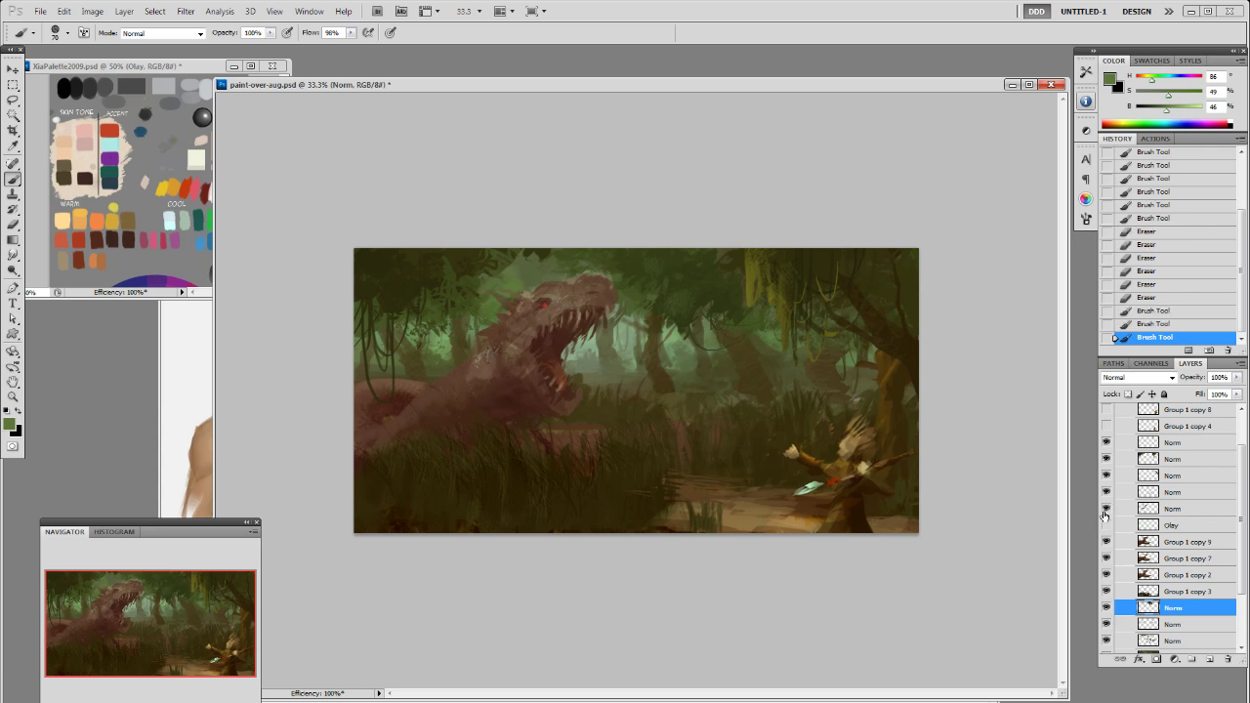
Step: Build up the foliage above and behind the beast's head with sampled mid and dark greens
left_click(531, 271, "alt")
mouse_move(500, 311)
left_mouse_down()
mouse_move(479, 299)
mouse_move(515, 277)
left_mouse_up()
left_click(526, 261, "alt")
left_click(478, 296, "alt")
left_click_drag(516, 281, 526, 272)
left_click_drag(522, 276, 528, 265)
Step: Compare the Norm layers by toggling their visibility, and erase the stray paint behind the beast's head on the one above Olay
left_click(1107, 493)
left_click(1107, 494)
left_click(1108, 508)
left_click(1108, 509)
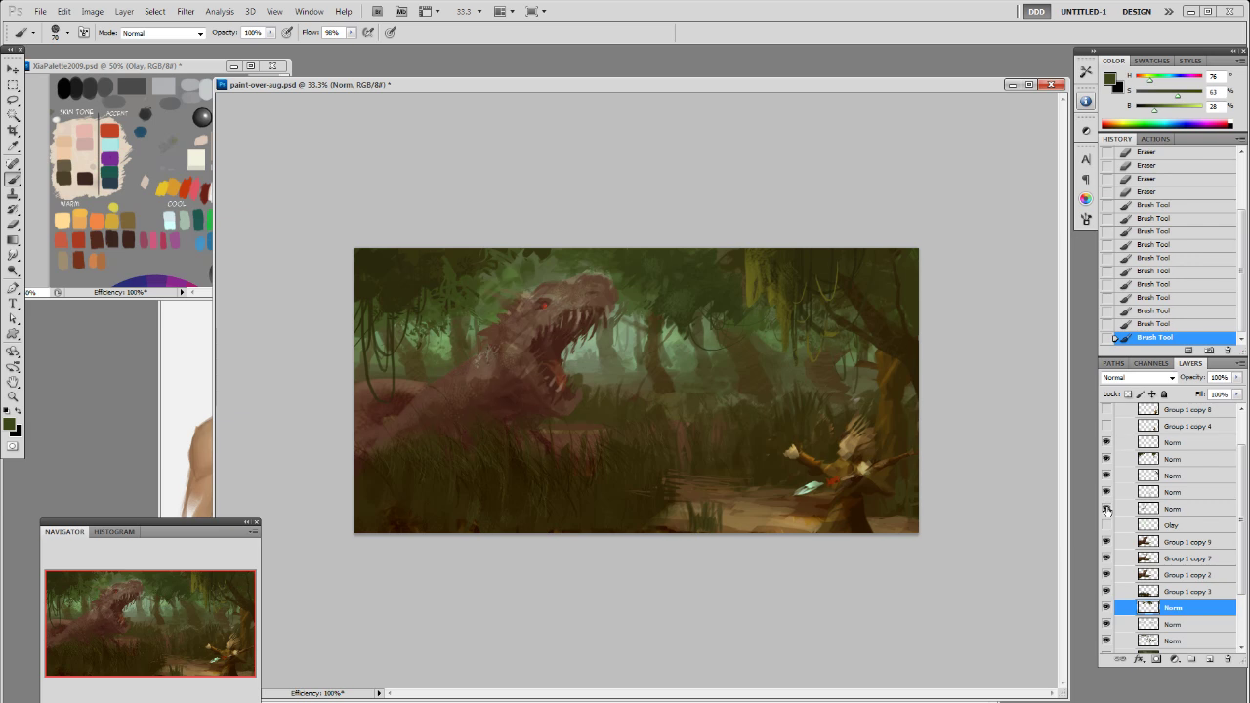
left_click(1158, 510)
key("e")
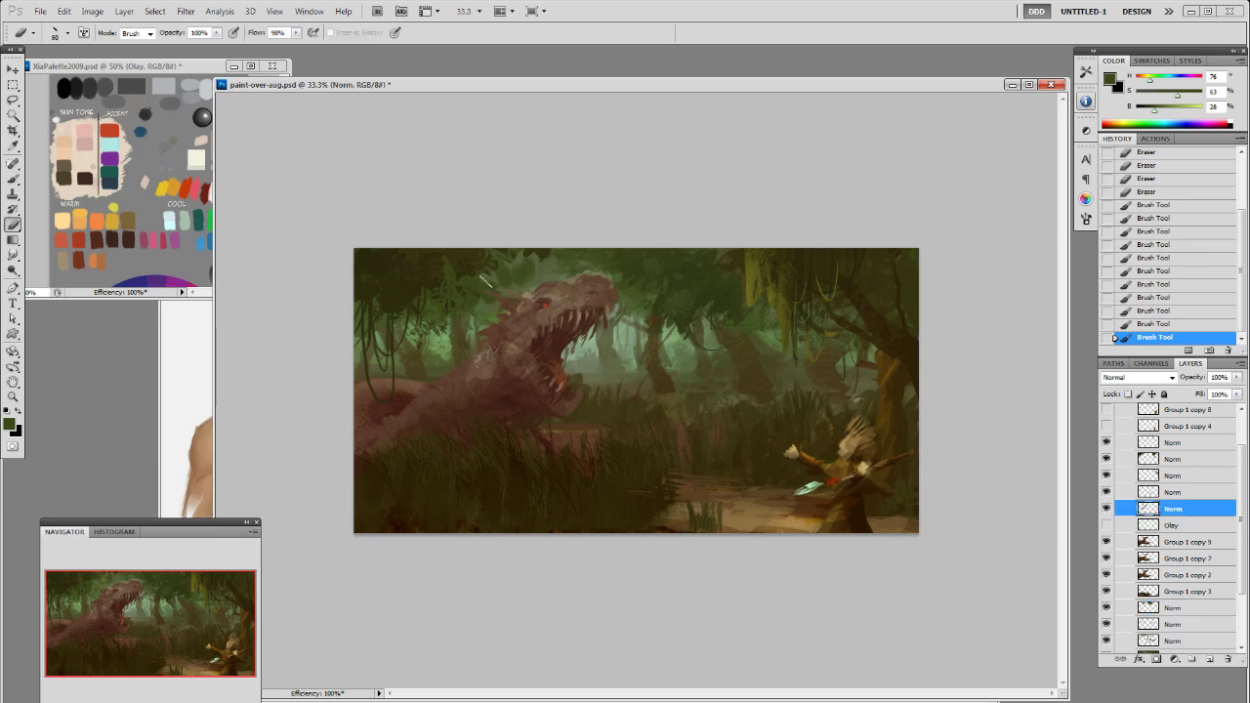
left_click_drag(478, 298, 525, 259)
Step: Erase the horn remnants behind the beast's head from the Group 1 copy 7 and Group 1 copy 2 layers
left_click(1123, 542)
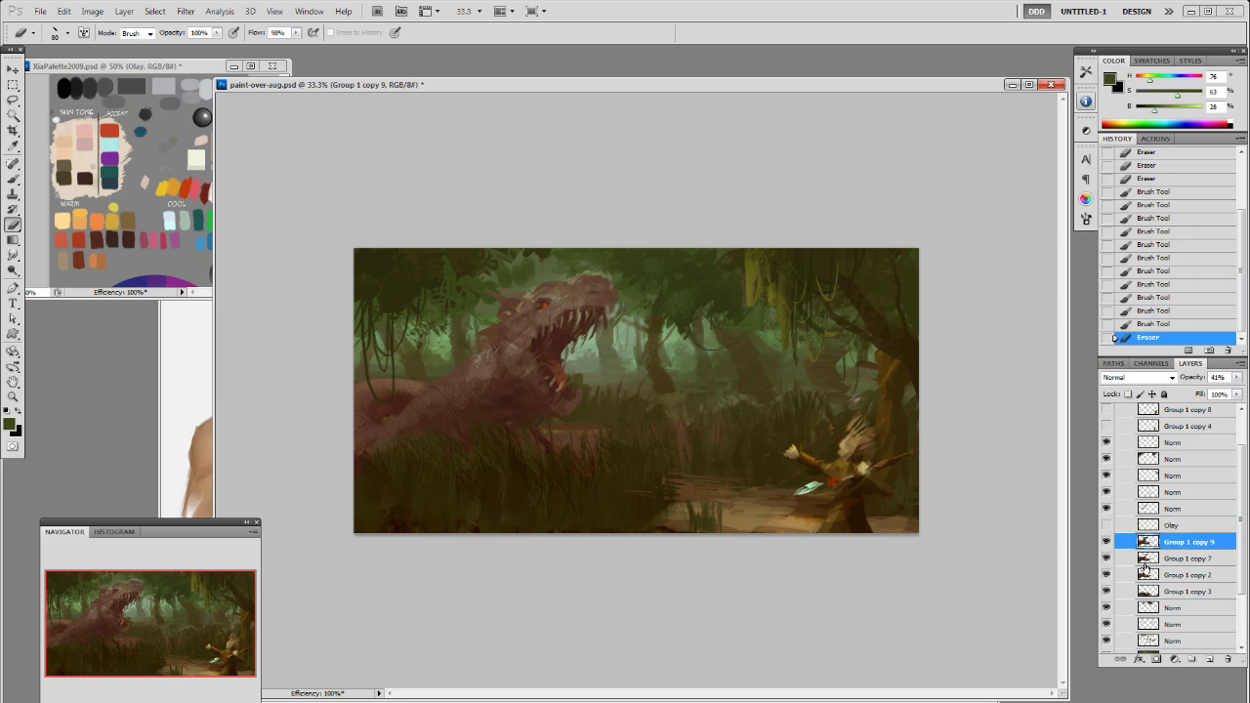
left_click(1107, 559)
left_click(1106, 559)
left_click(1168, 565)
left_click_drag(484, 302, 486, 314)
left_click(1151, 574)
left_click_drag(503, 273, 480, 327)
left_click_drag(478, 310, 543, 262)
Step: Show the Olay layer again and erase foliage behind the beast's head on the Norm layer below Group 1 copy 3
left_click(1107, 526)
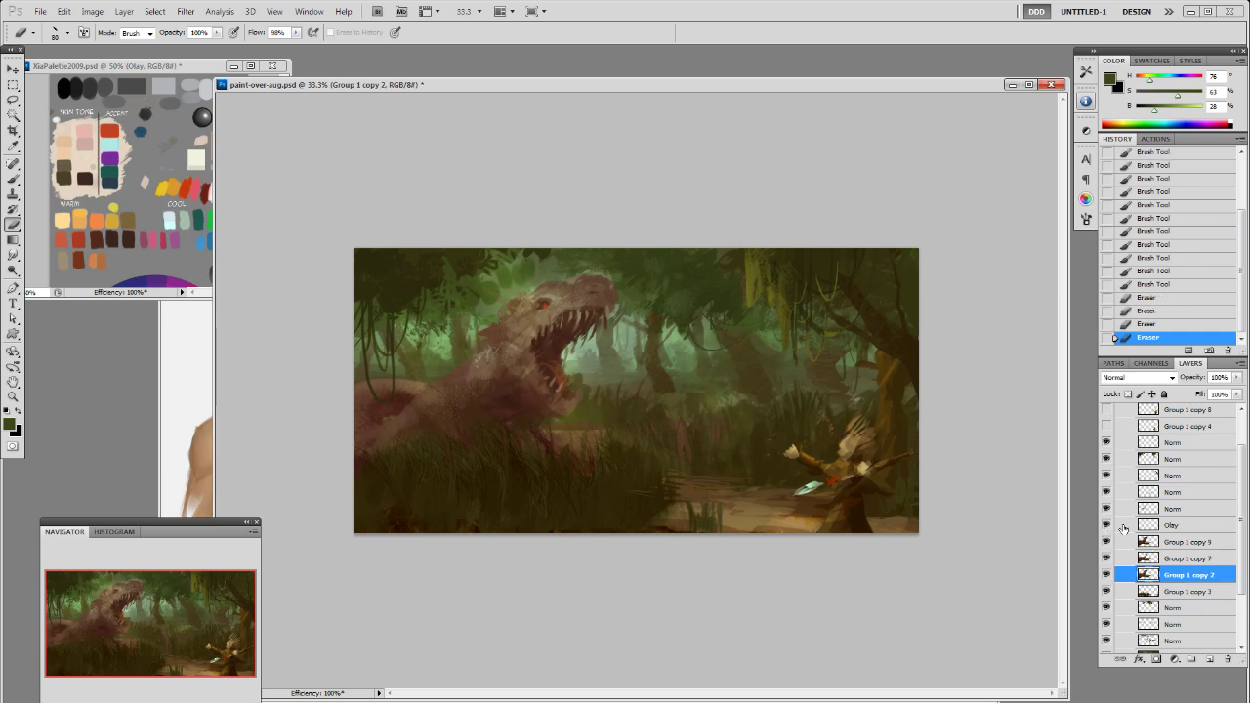
left_click(1161, 509)
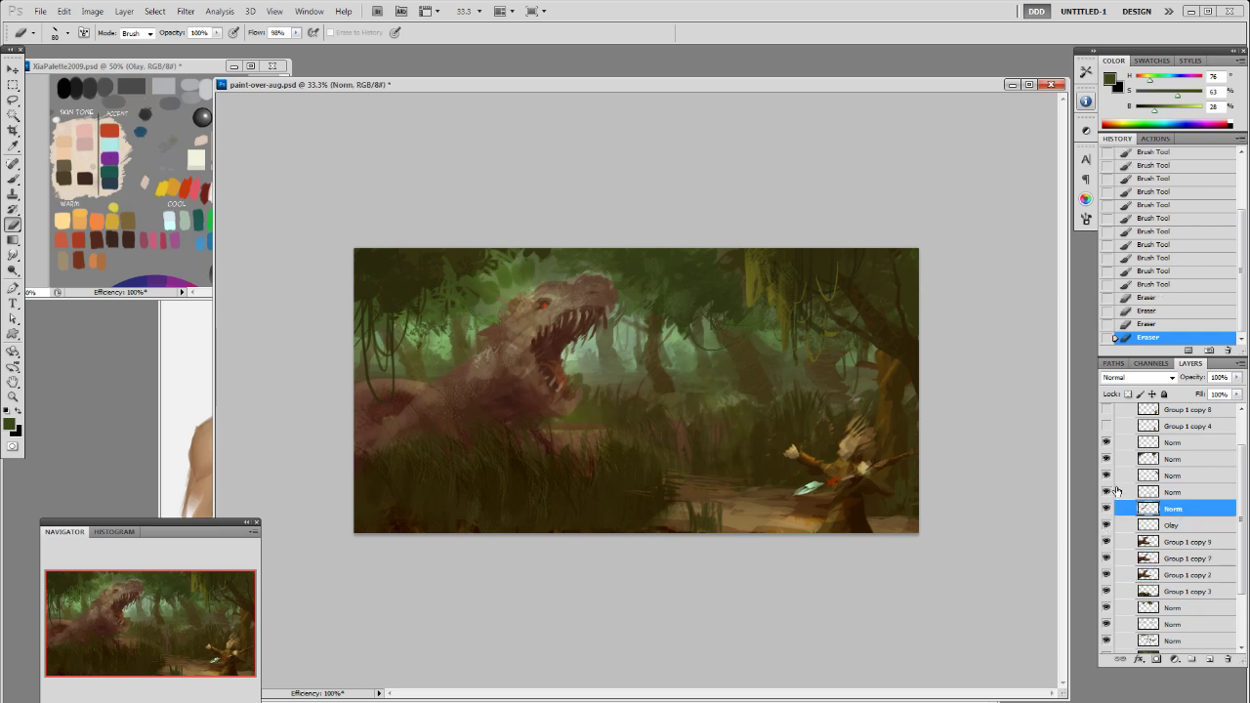
left_click(1156, 612)
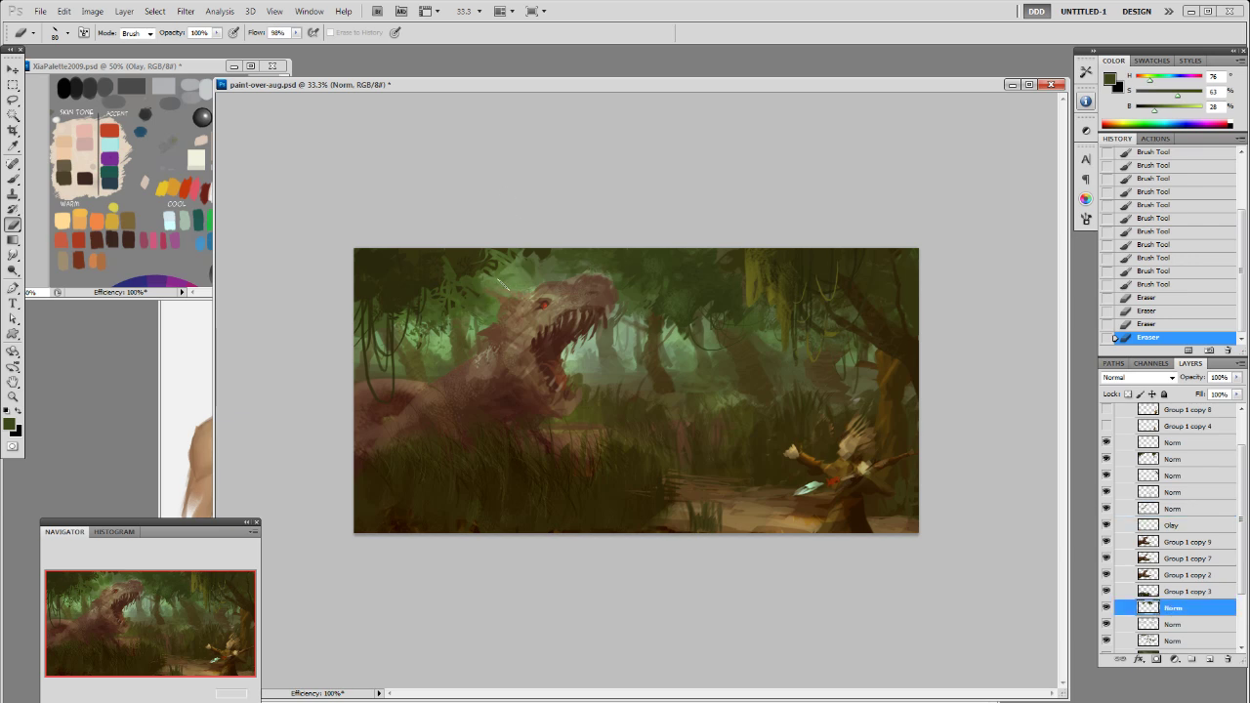
left_click_drag(467, 307, 528, 268)
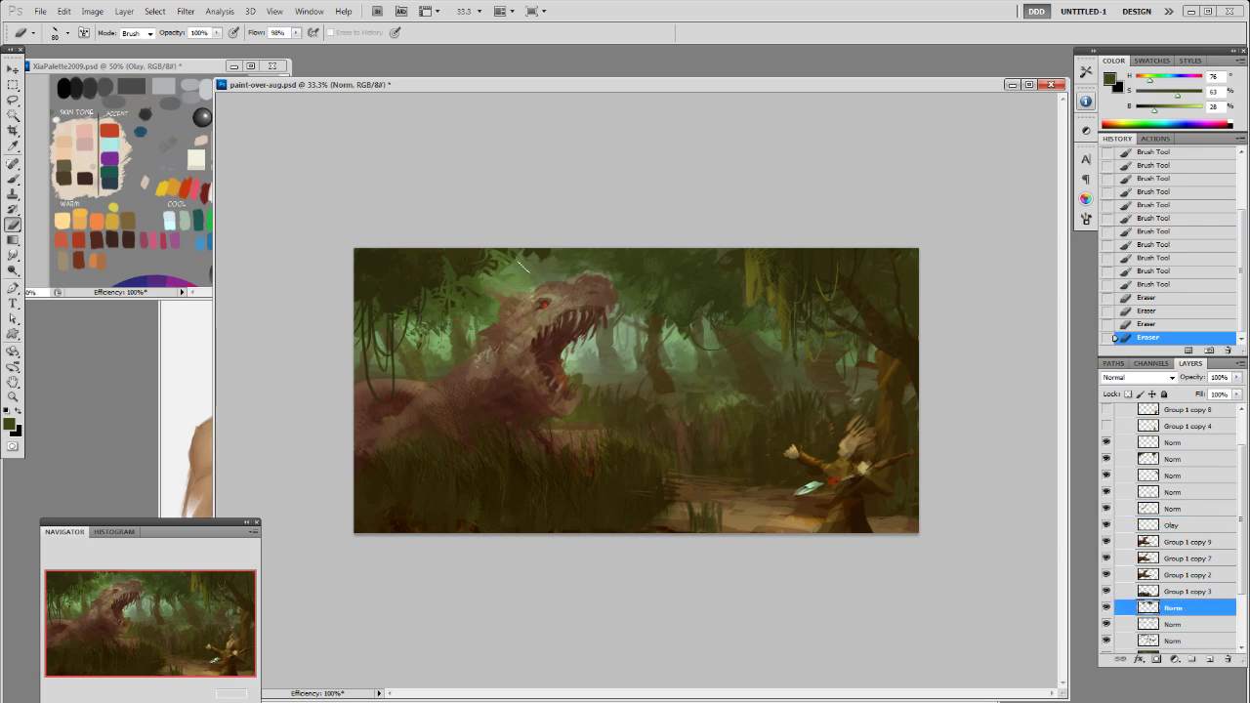
Step: Switch to the second Norm layer above Olay and try a sampled green brush stroke behind the beast's head
left_click(1180, 494)
key("b")
left_click(488, 296, "alt")
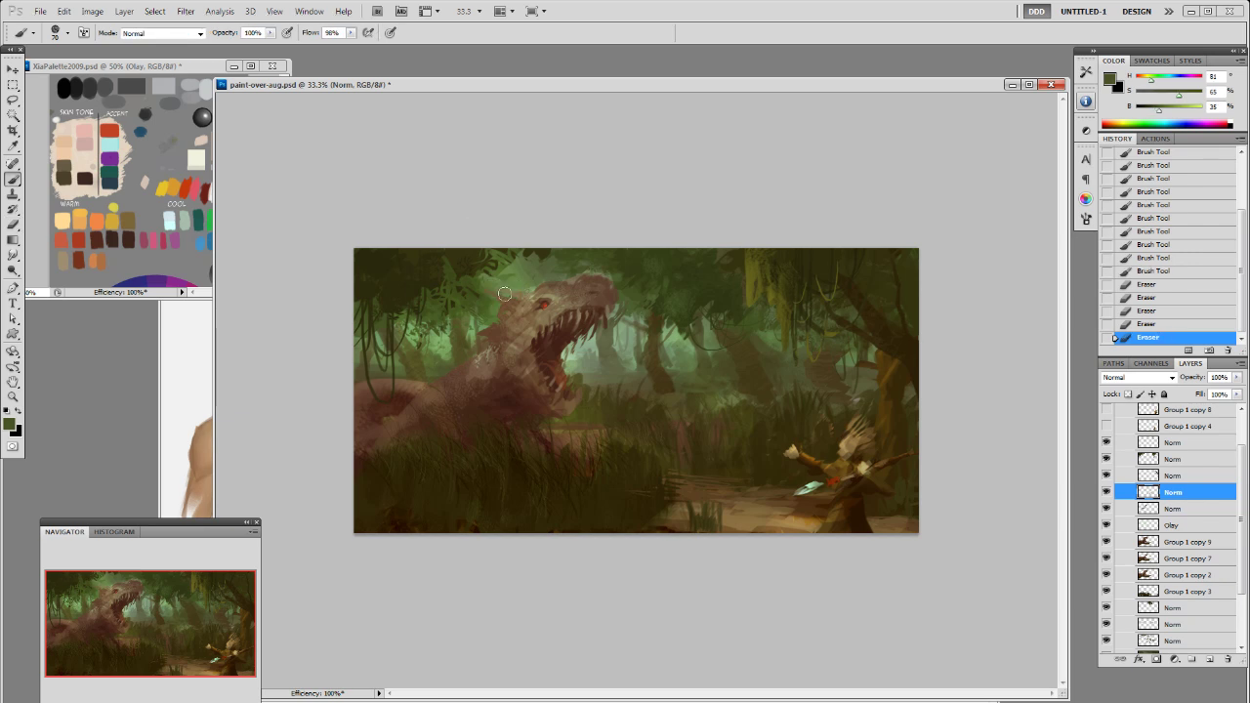
left_click_drag(496, 298, 524, 281)
key("ctrl+z")
Step: Compare the two Norm layers directly above Olay by toggling each one's visibility
left_click(485, 299, "alt")
left_click(1107, 494)
left_click(1107, 494)
left_click(1107, 509)
left_click(1107, 509)
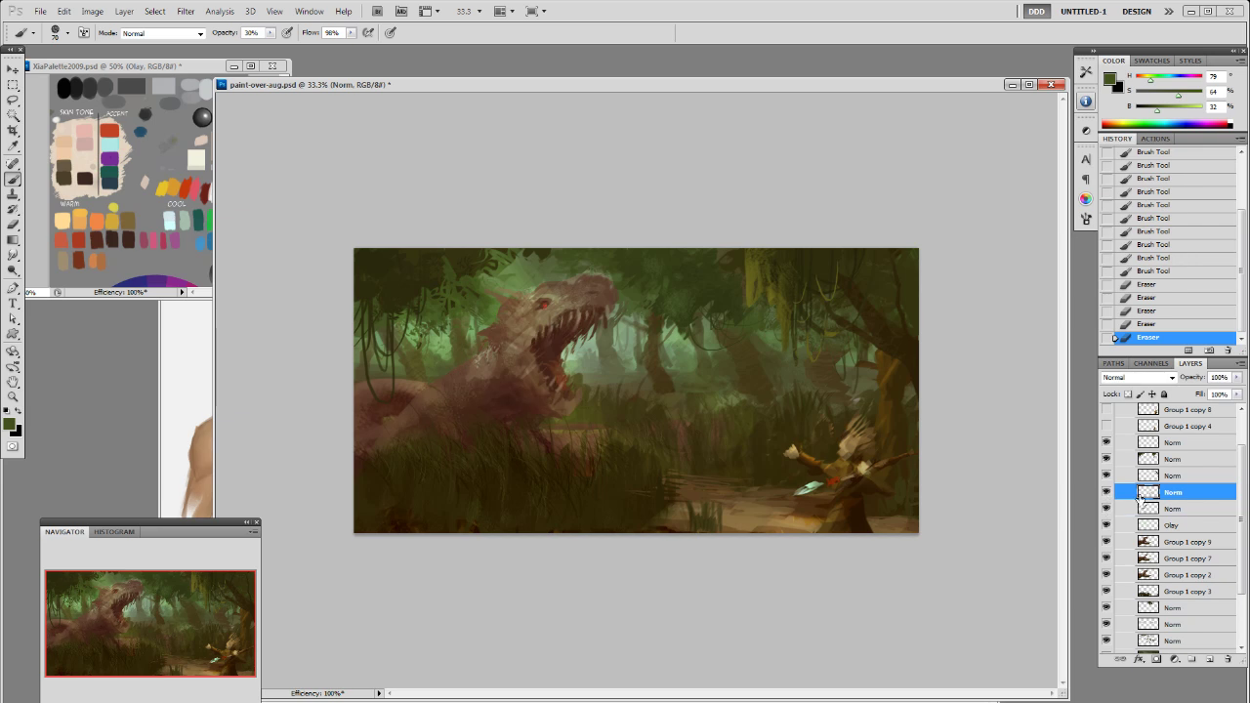
Step: Paint sampled greens over the back of the beast's head with a smaller brush at 50% opacity to trim its outline
left_click(527, 280, "alt")
mouse_move(516, 288)
left_mouse_down()
mouse_move(491, 301)
mouse_move(514, 297)
left_mouse_up()
key("ctrl+z")
key("bracketleft")
key("bracketleft")
key("bracketleft")
key("5")
left_click_drag(514, 299, 491, 314)
mouse_move(511, 307)
left_mouse_down()
mouse_move(502, 314)
mouse_move(528, 287)
left_mouse_up()
left_click(538, 281, "alt")
mouse_move(536, 284)
left_mouse_down()
mouse_move(525, 289)
mouse_move(547, 286)
mouse_move(483, 314)
left_mouse_up()
Step: Refine the foliage along the back of the beast's head and upper neck with a finer brush and sampled greens
left_click(516, 298, "alt")
left_click(497, 304, "alt")
key("bracketleft")
key("bracketleft")
key("bracketleft")
left_click(493, 294, "alt")
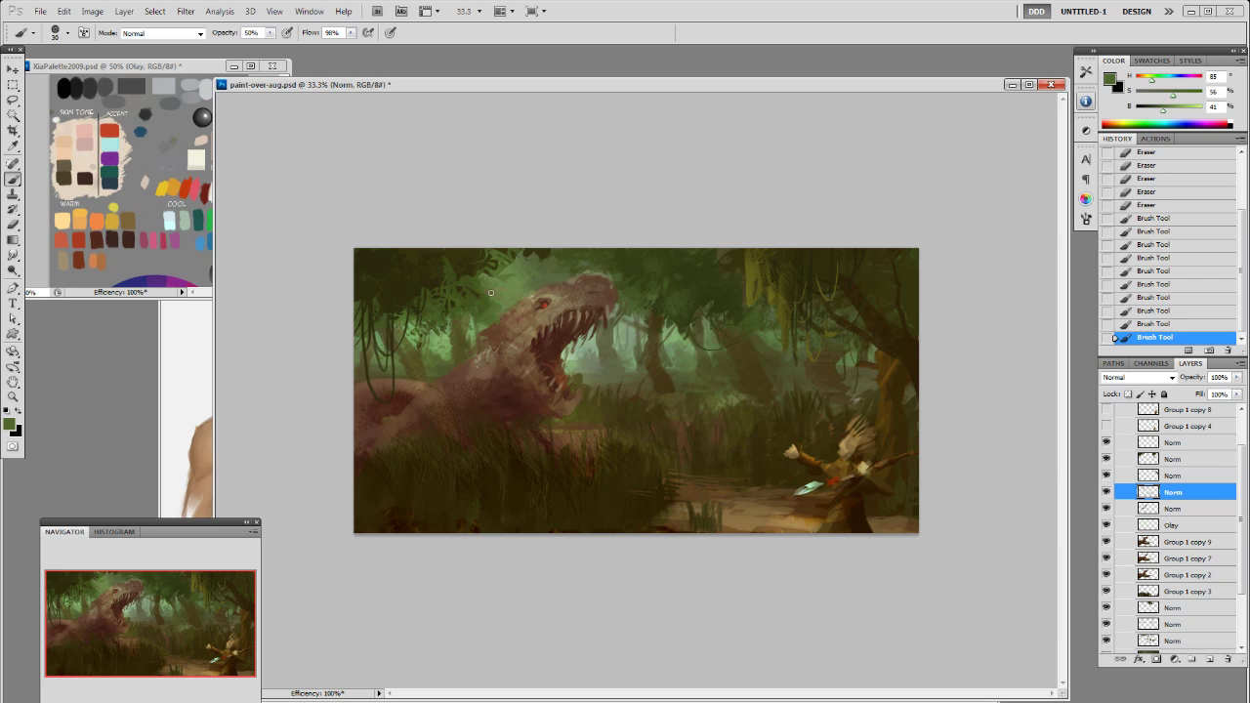
left_click_drag(503, 299, 494, 308)
left_click(492, 317, "alt")
mouse_move(499, 305)
left_mouse_down()
mouse_move(486, 346)
mouse_move(493, 338)
left_mouse_up()
left_click(484, 328, "alt")
left_click(498, 339, "alt")
left_click(492, 326, "alt")
left_click(502, 309, "alt")
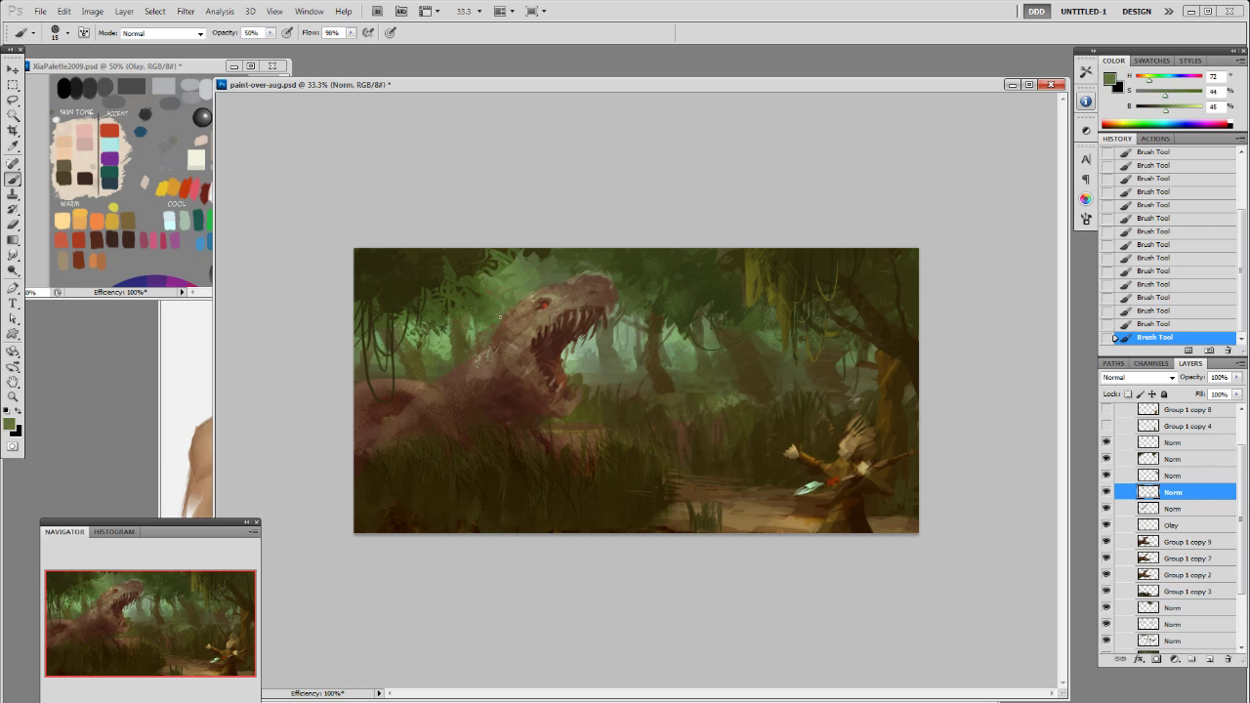
Step: Trim the top of the beast's snout with sampled background greens at 70% opacity and check it by toggling Group 2
left_click(586, 267, "alt")
left_click(1102, 497)
left_click(1102, 497)
left_click(565, 278, "alt")
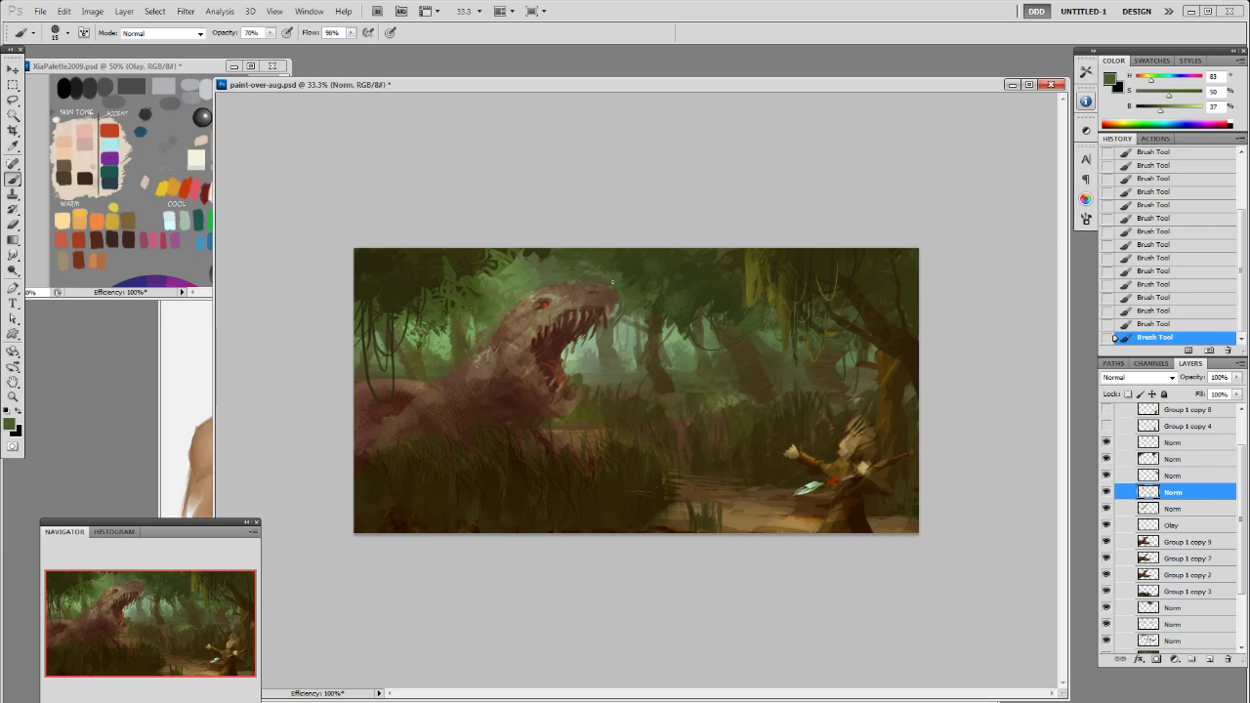
left_click(605, 310, "alt")
left_click(568, 282, "alt")
scroll(1119, 450, "up", 2)
left_click(1107, 410)
left_click(1107, 410)
Step: Add a Norm layer above the beast's paint layers, rework the back of the neck in brown and erase the excess
left_click(514, 348, "alt")
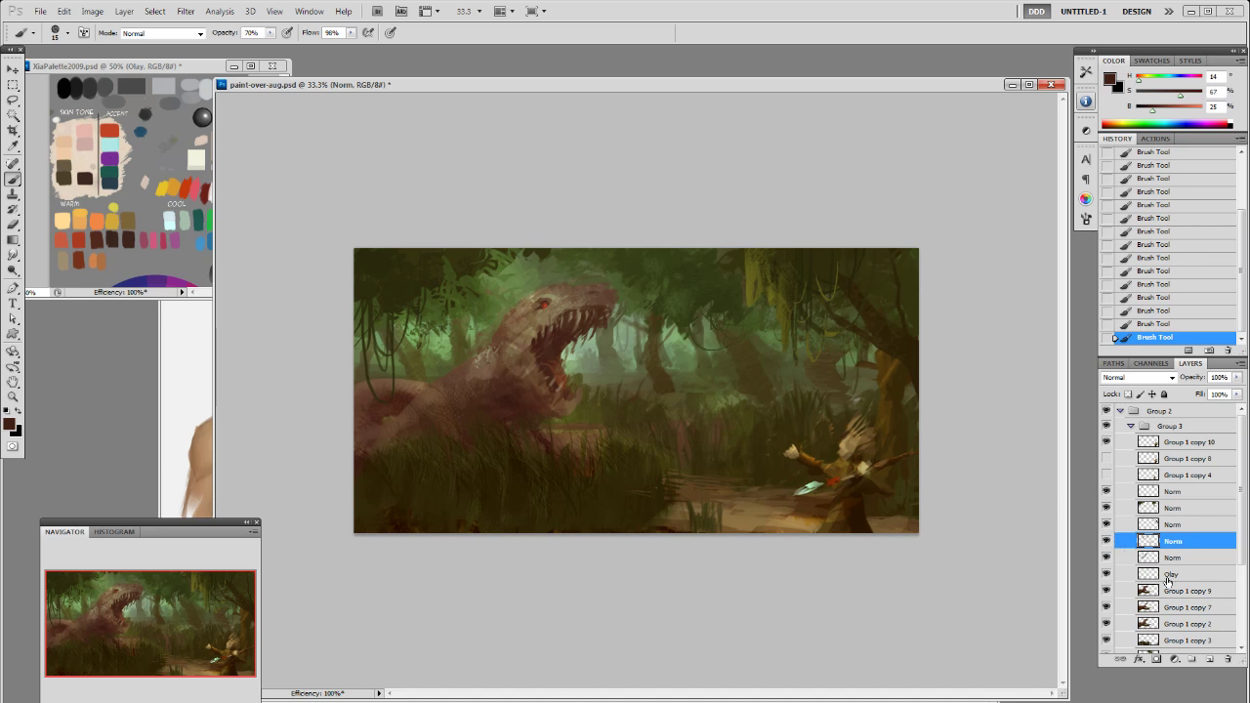
left_click(1172, 558)
left_click(1107, 558)
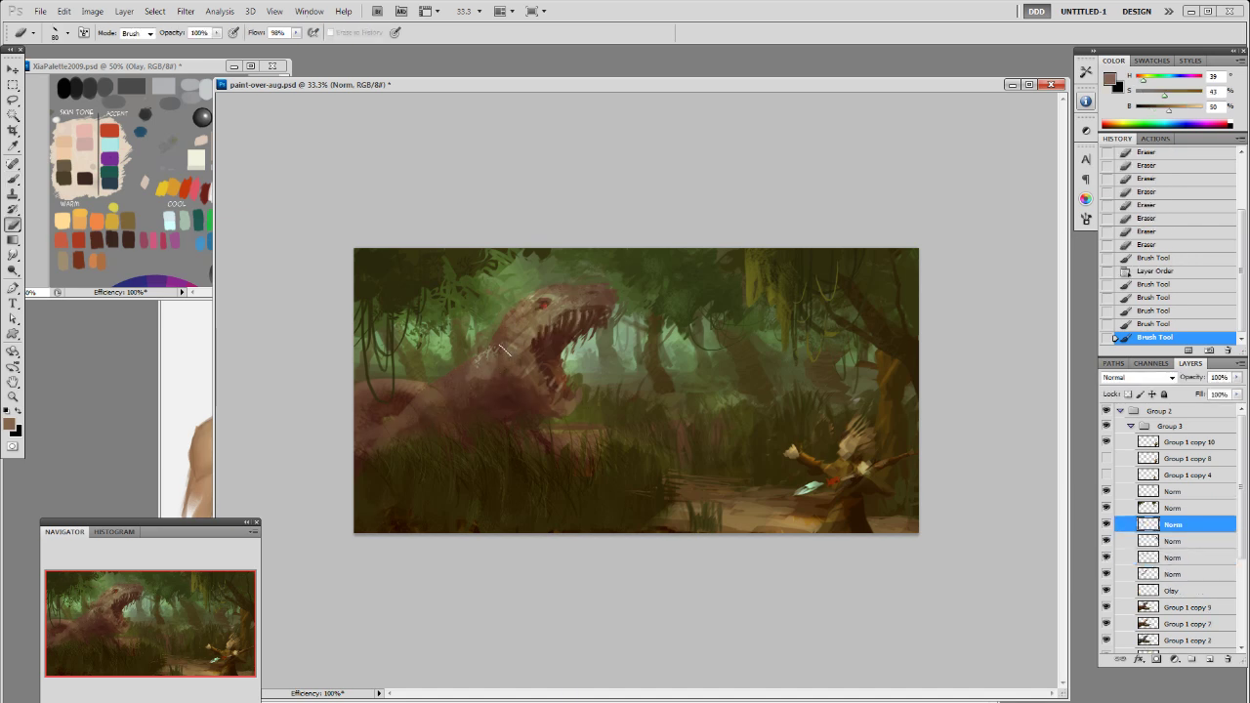
left_click_drag(503, 350, 495, 366)
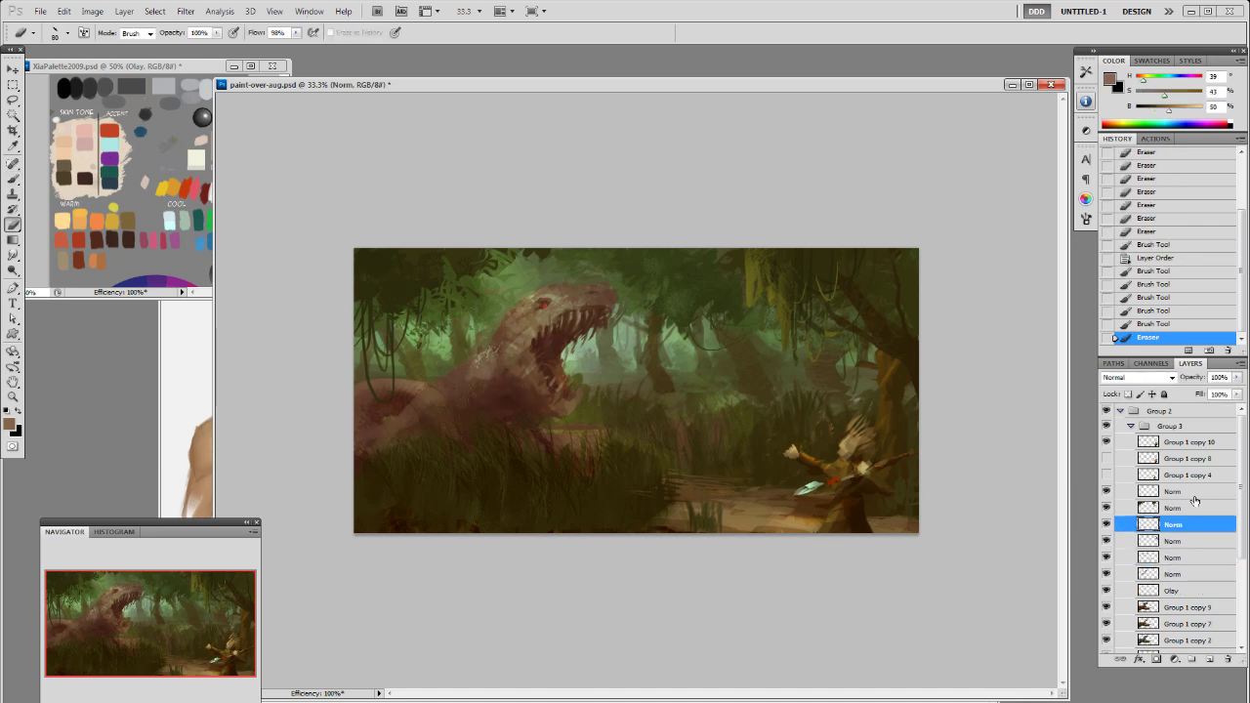
Step: Choose another brush preset, enlarge it at 100% opacity and paint the back of the beast's neck with sampled browns
key("b")
left_click(490, 334, "alt")
mouse_move(491, 333)
left_mouse_down()
mouse_move(482, 352)
mouse_move(486, 341)
left_mouse_up()
key("ctrl+z")
right_click(508, 330)
left_click(615, 404)
key("bracketright")
key("bracketright")
key("0")
left_click(485, 343, "alt")
left_click(507, 310, "alt")
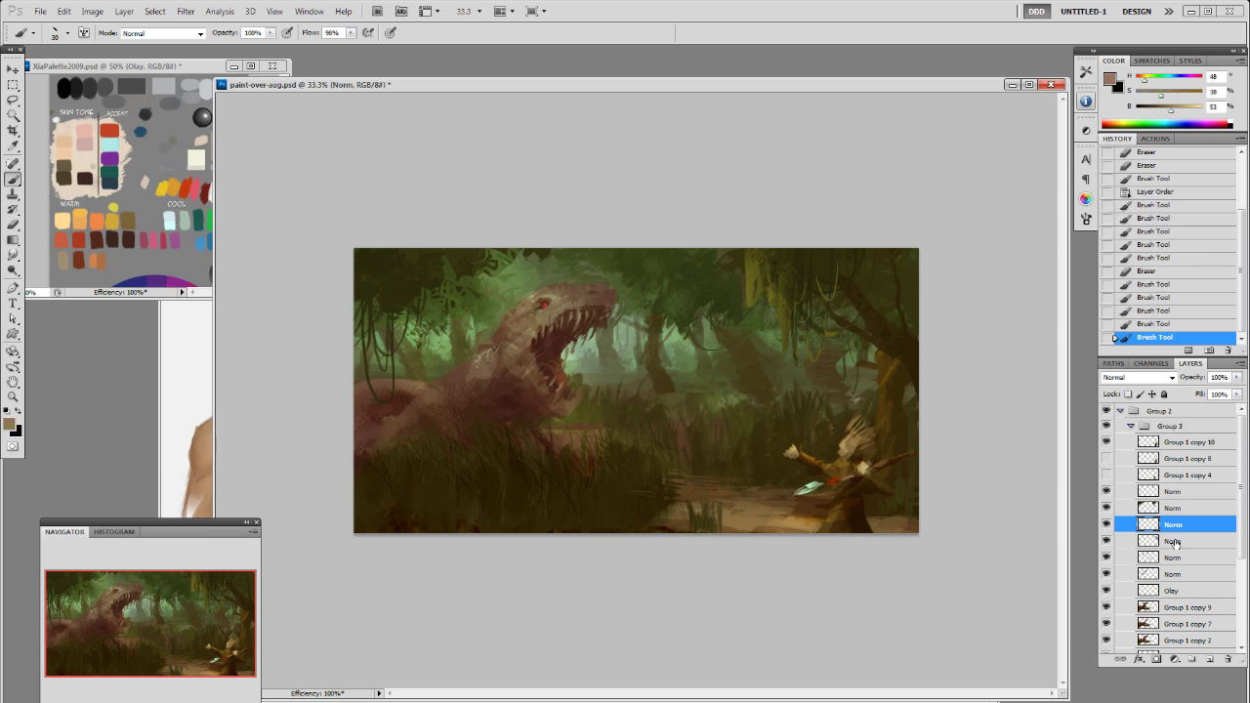
Step: Repaint the beast's brow and the back of its head with sampled skin browns
left_click(559, 291)
left_click(526, 296, "alt")
mouse_move(549, 293)
left_mouse_down()
mouse_move(510, 311)
mouse_move(508, 334)
left_mouse_up()
key("ctrl+z")
left_click(533, 297, "alt")
left_click(521, 300, "alt")
left_click(544, 290, "alt")
left_click(502, 322, "alt")
left_click(506, 329, "alt")
left_click_drag(508, 324, 519, 328)
left_click(517, 324, "alt")
left_click(501, 320, "alt")
left_click(510, 310, "alt")
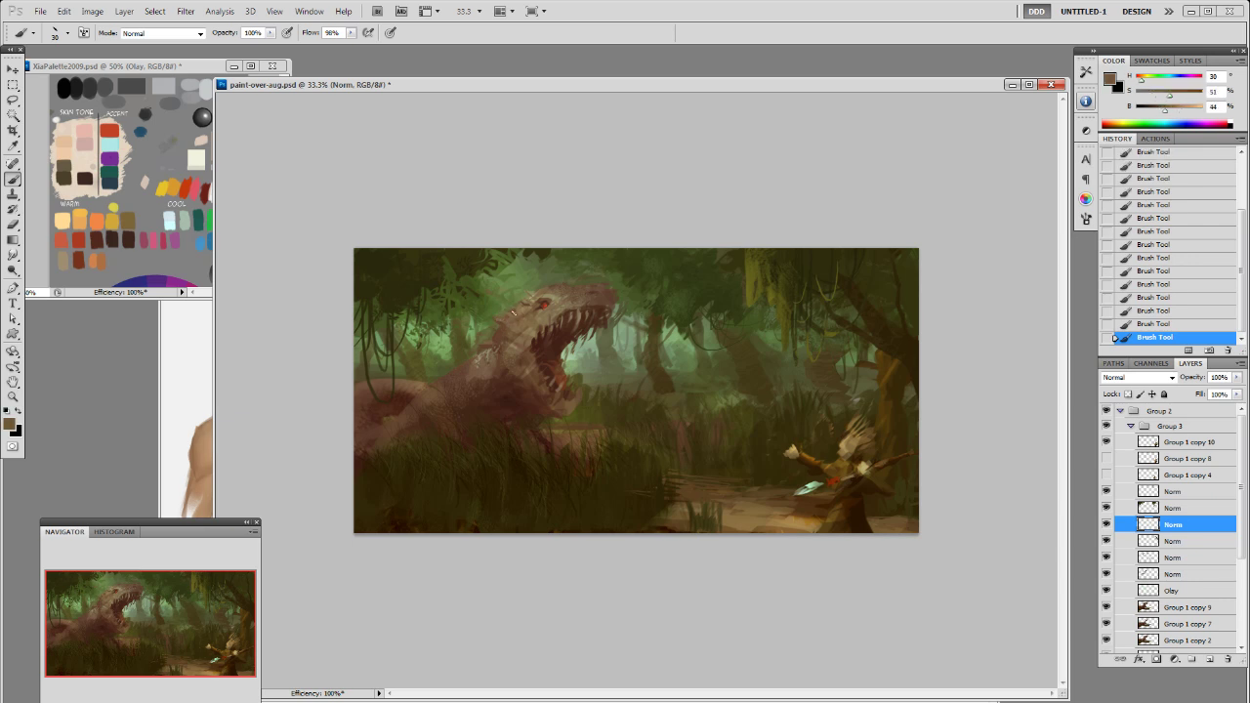
Step: Model the beast's cheek and neck with sampled light and dark browns
left_click(526, 328, "alt")
left_click(523, 344, "alt")
left_click(509, 333, "alt")
left_click(515, 332, "alt")
left_click(504, 356, "alt")
Step: Repaint the top of the beast's snout and nostril area with sampled browns
left_click(564, 288, "alt")
left_click(553, 299, "alt")
left_click(553, 295, "alt")
left_click(589, 296, "alt")
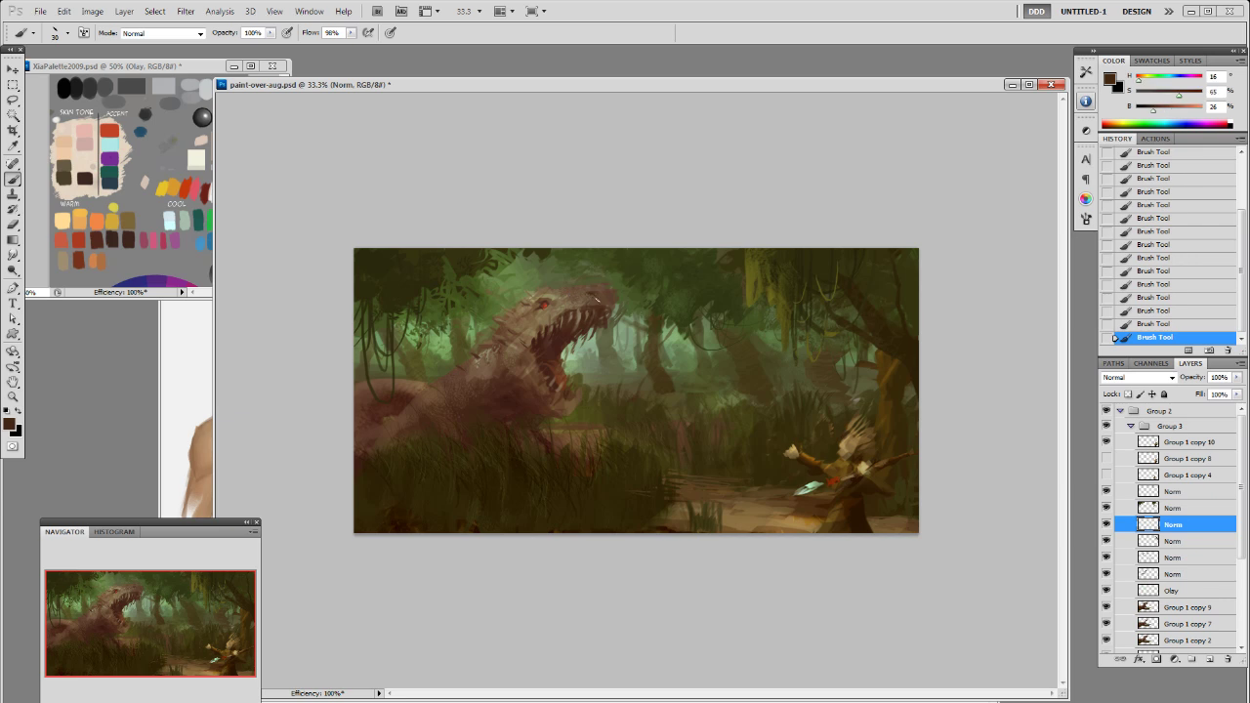
left_click(587, 289, "alt")
Step: Touch up the beast's teeth, mouth interior and lower jaw with colors sampled around the mouth
left_click(585, 330, "alt")
left_click(584, 330, "alt")
left_click(589, 319, "alt")
left_click(565, 399, "alt")
left_click(562, 349, "alt")
left_click(553, 347, "alt")
Step: Compare the latest mouth strokes by stepping back four edits and restoring them, with brush opacity set to 30%
key("ctrl+alt+z")
key("ctrl+alt+z")
key("ctrl+alt+z")
key("ctrl+alt+z")
key("3")
key("ctrl+shift+z")
key("ctrl+shift+z")
key("ctrl+shift+z")
key("ctrl+shift+z")
Step: Flip the canvas horizontally, compare Group 2's visibility, and add a Multiply layer named Multi above Group 1 copy 10
key("ctrl+shift+h")
left_click(1108, 412)
left_click(1109, 412)
left_click(1177, 442)
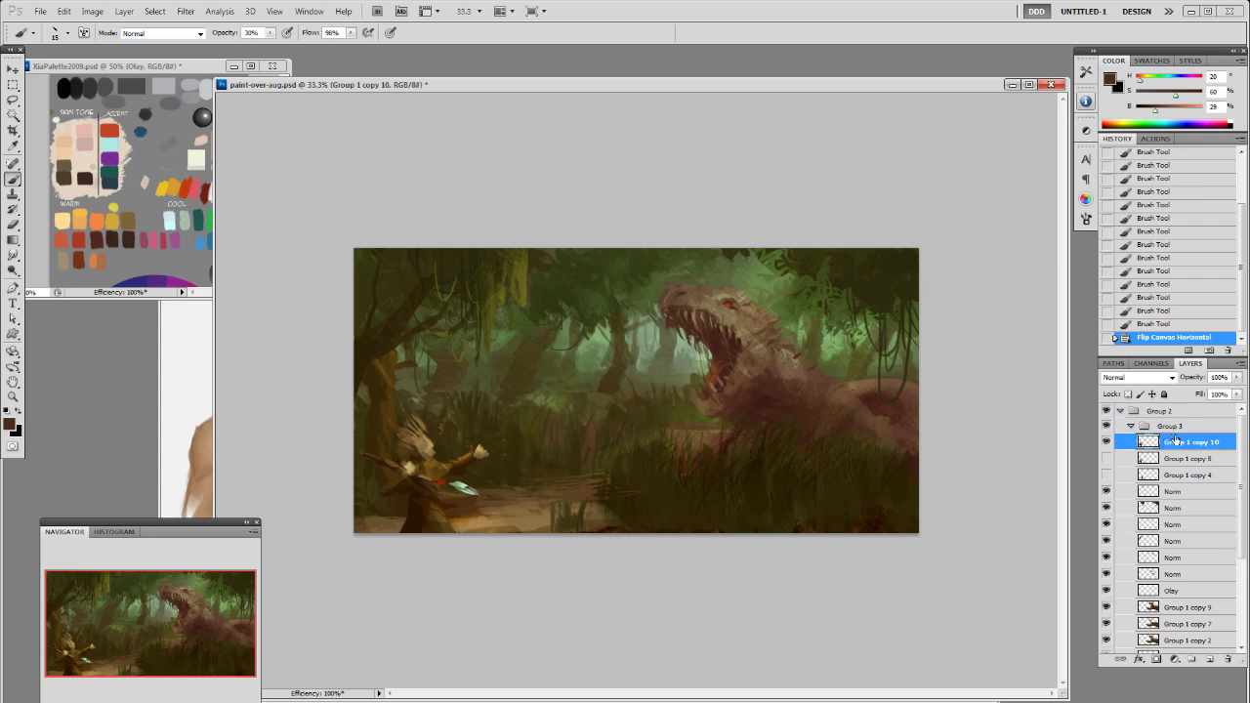
key("F3")
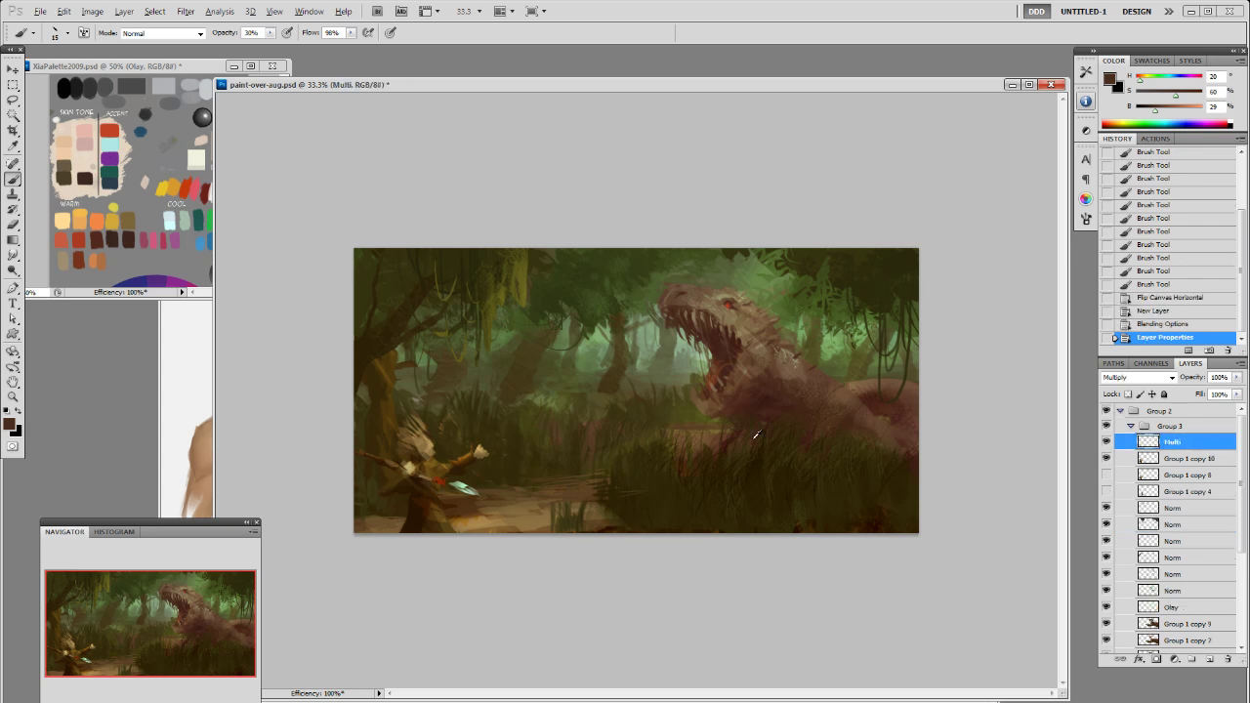
Step: On the second Norm layer below Group 1 copy 4, paint the lower foreground beside the path with sampled dark browns
left_click(1182, 508)
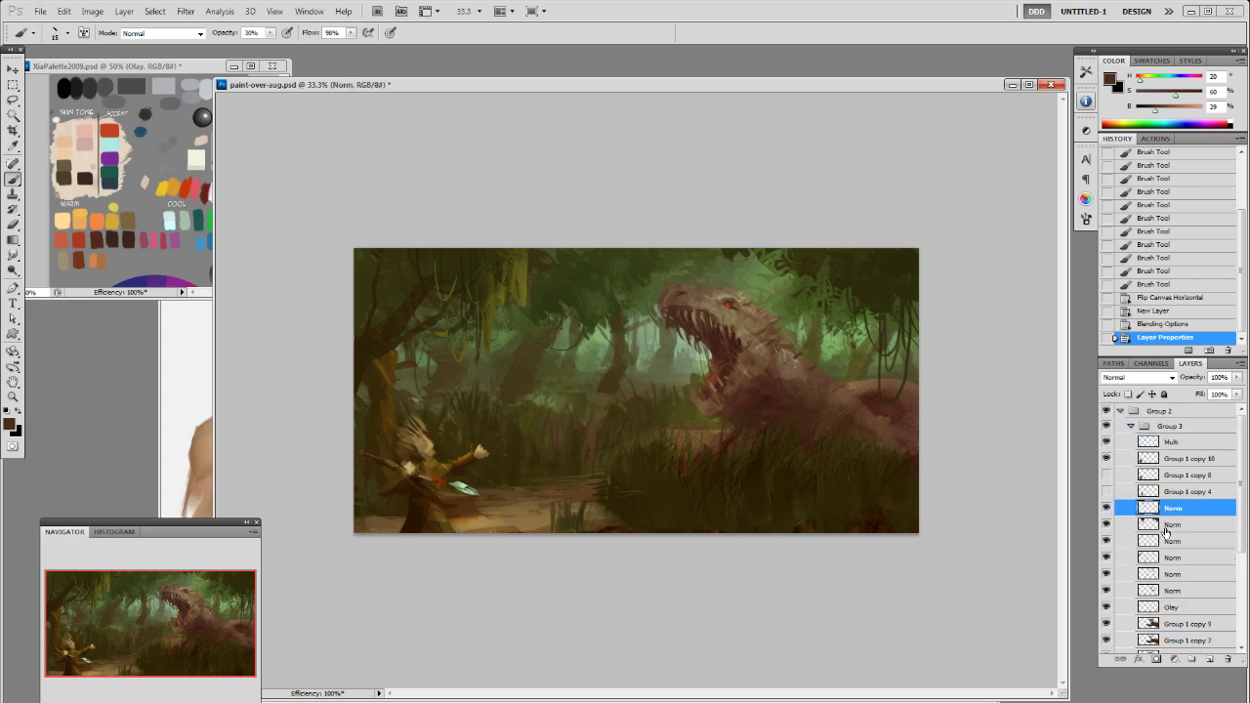
left_click(1124, 525)
left_click(611, 505, "alt")
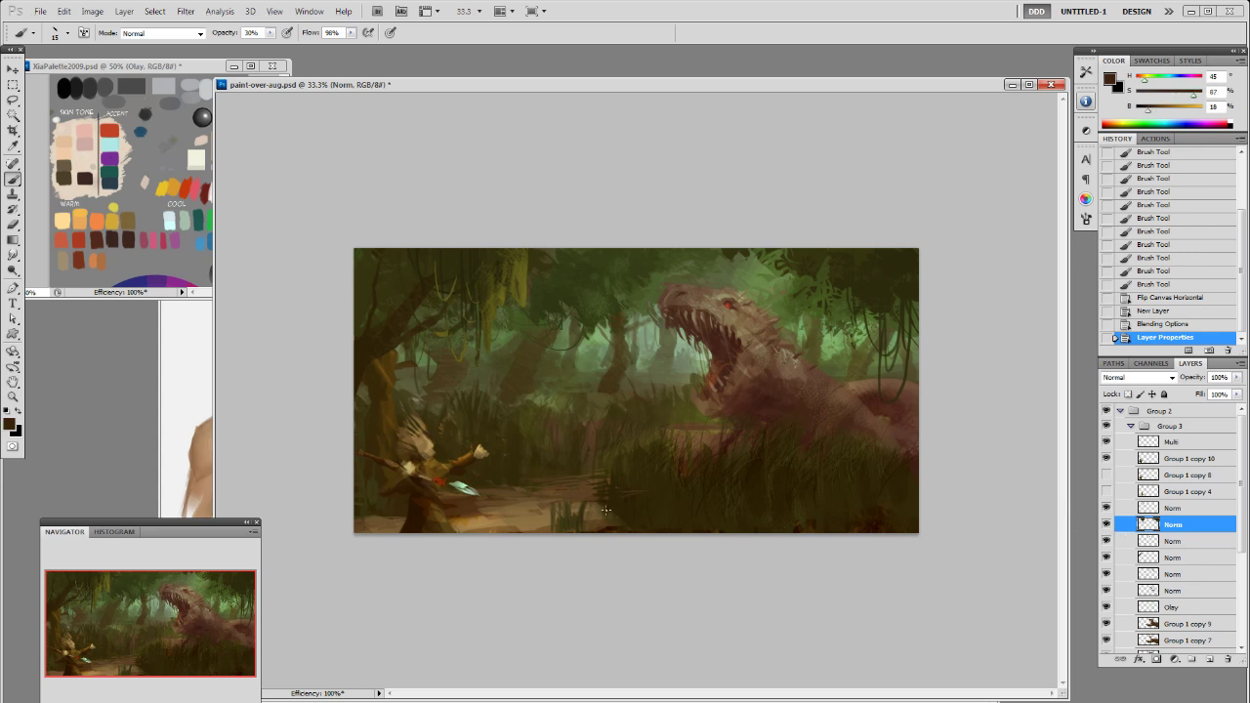
mouse_move(605, 499)
left_mouse_down()
mouse_move(664, 522)
mouse_move(592, 526)
mouse_move(674, 528)
left_mouse_up()
left_click(617, 526, "alt")
left_click(633, 529, "alt")
mouse_move(666, 533)
left_mouse_down()
mouse_move(699, 538)
mouse_move(647, 530)
mouse_move(677, 518)
mouse_move(649, 530)
left_mouse_up()
left_click(646, 511, "alt")
left_click_drag(657, 519, 692, 527)
left_click(675, 518, "alt")
mouse_move(700, 519)
left_mouse_down()
mouse_move(711, 528)
mouse_move(692, 532)
left_mouse_up()
left_click(711, 508, "alt")
left_click_drag(690, 529, 705, 532)
left_click(164, 86, "alt")
mouse_move(698, 533)
left_mouse_down()
mouse_move(715, 530)
mouse_move(662, 529)
mouse_move(661, 502)
left_mouse_up()
left_click(1160, 323)
Step: Rework the path's edge and the base of the foreground grass with sampled browns at 100% opacity
left_click(658, 528, "alt")
left_click_drag(656, 499, 645, 518)
left_click(638, 491, "alt")
left_click(674, 510, "alt")
left_click(604, 514, "alt")
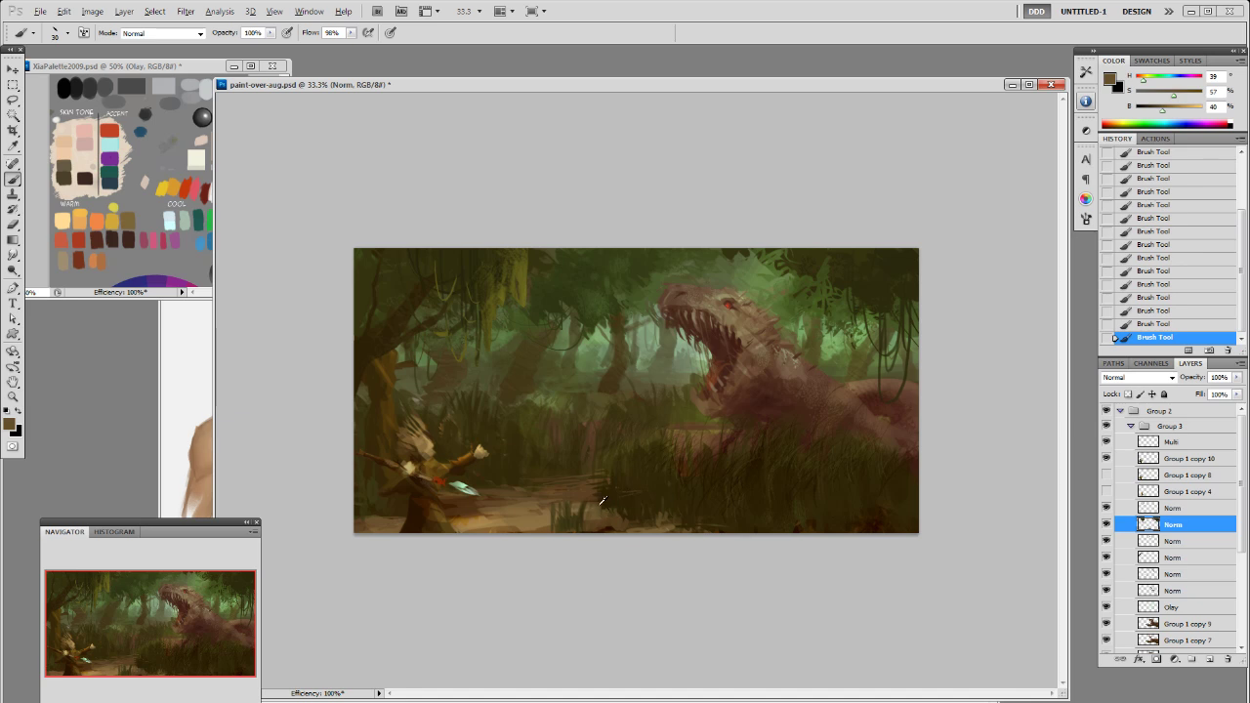
left_click(600, 510, "alt")
left_click(686, 519, "alt")
left_click(657, 520, "alt")
Step: Paint grass blades between the path and the beast's lower jaw with sampled dark greens and browns
left_click(646, 439, "alt")
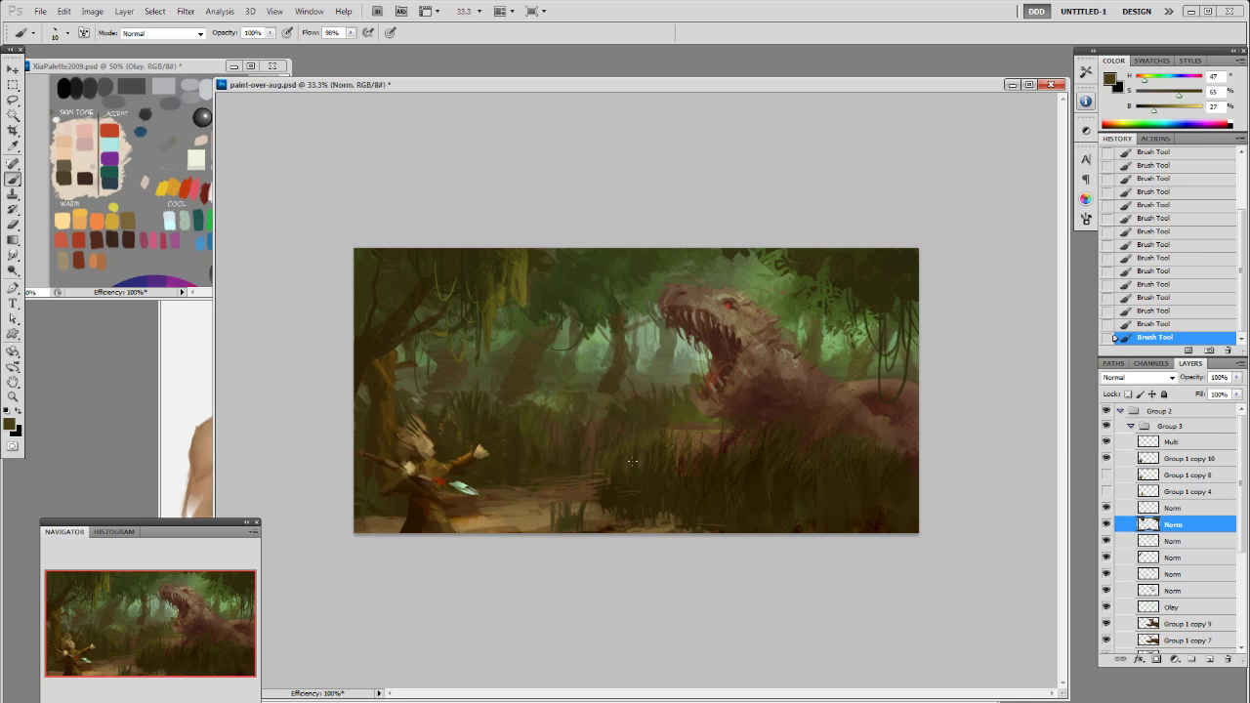
left_click(643, 435, "alt")
left_click(610, 439, "alt")
left_click(642, 379, "alt")
left_click_drag(636, 387, 660, 405)
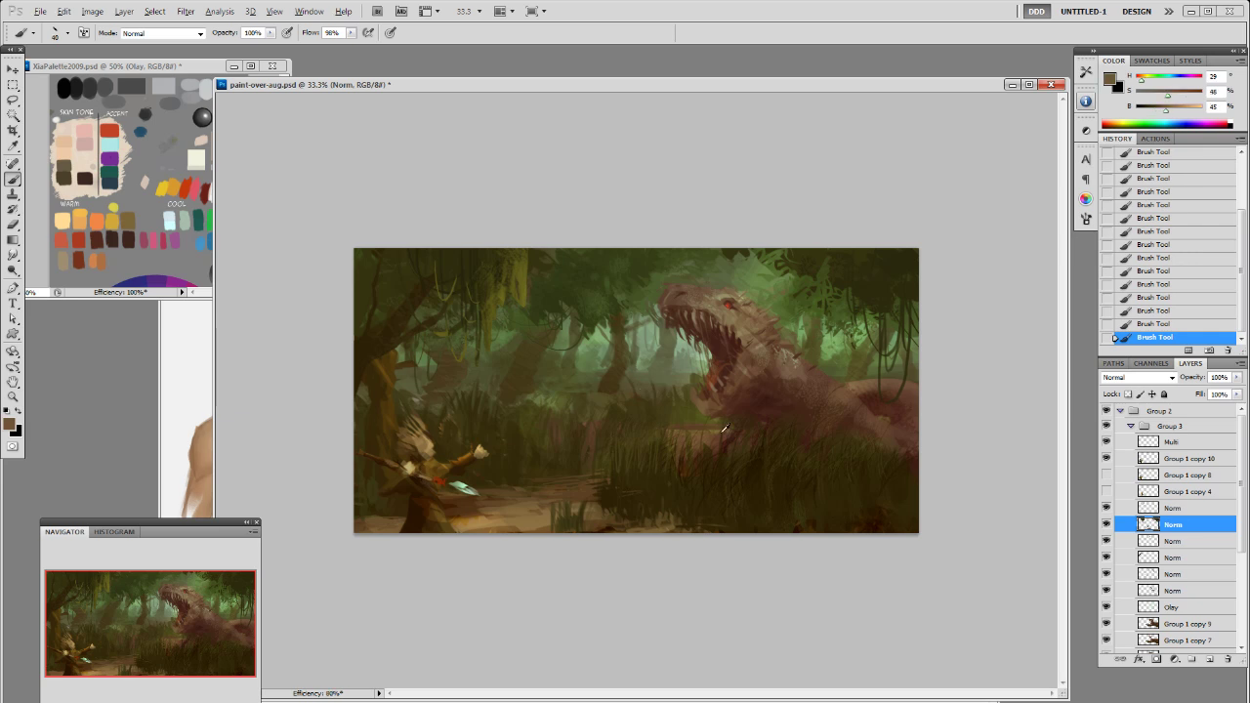
left_click(684, 424, "alt")
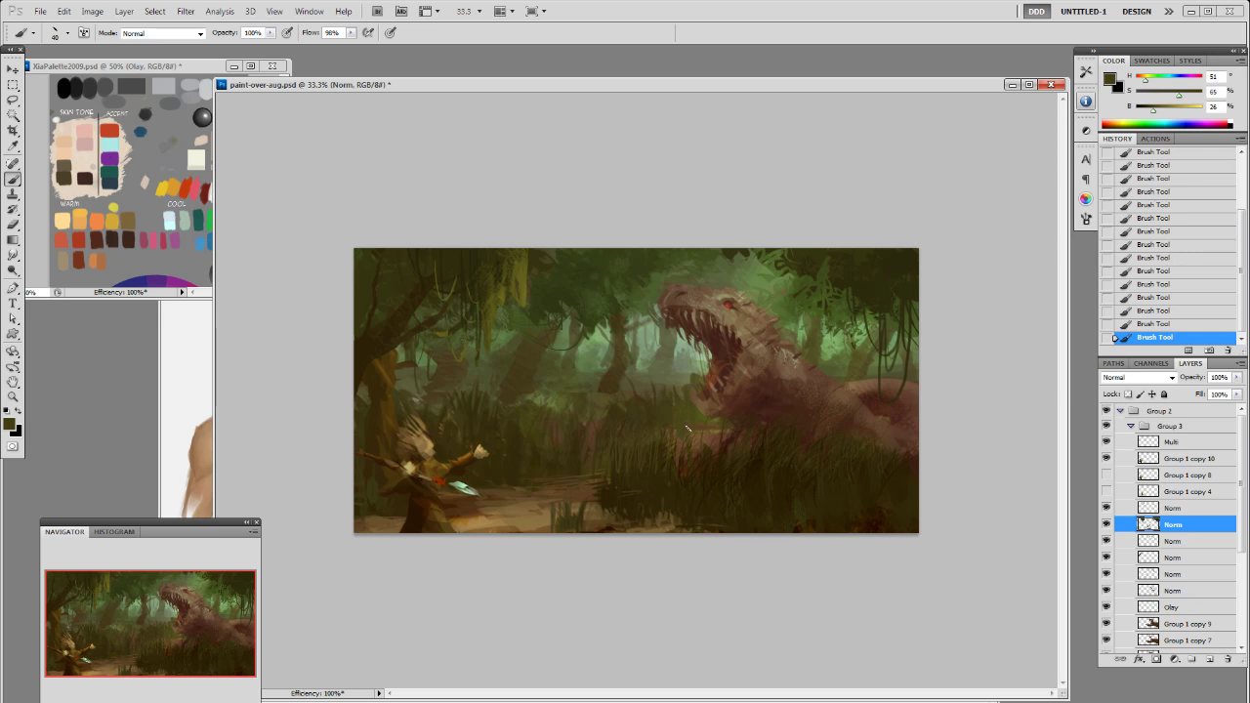
left_click(683, 408, "alt")
left_click(676, 408, "alt")
left_click(660, 449, "alt")
Step: Highlight the grass below the beast's jaw and the tuft on the path with sampled light green at reduced opacity
left_click(830, 342, "alt")
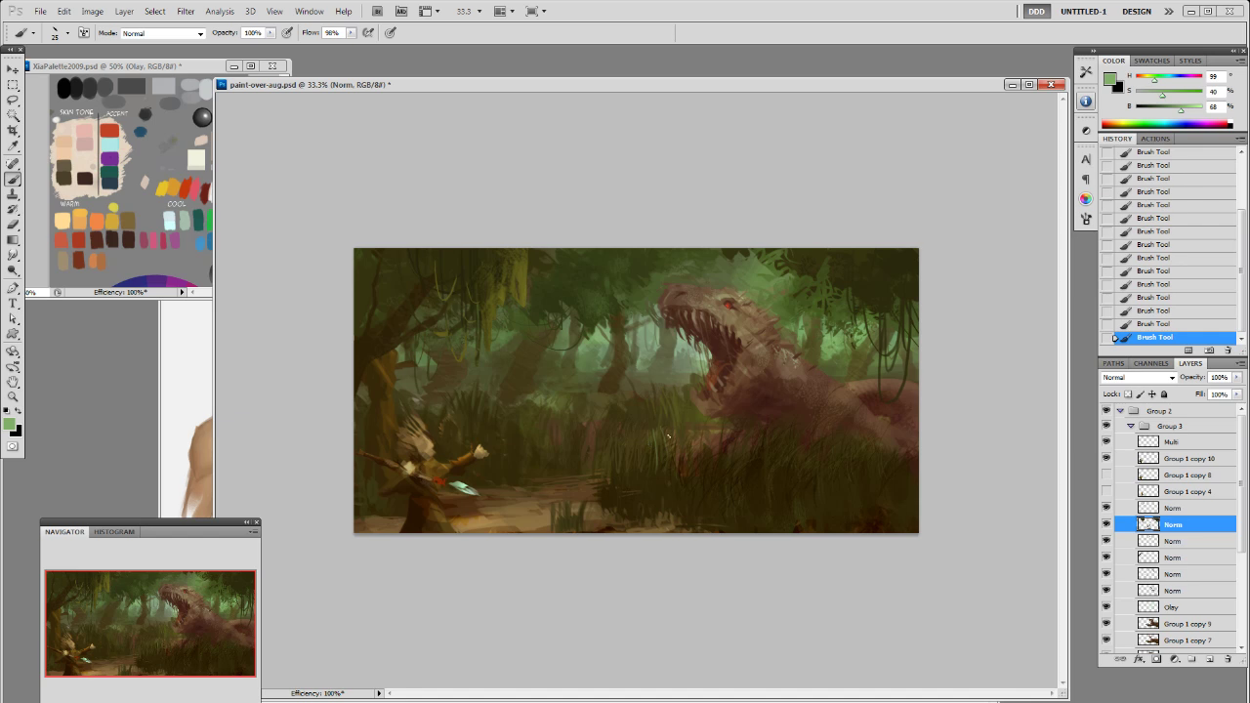
left_click_drag(580, 490, 577, 517)
key("3")
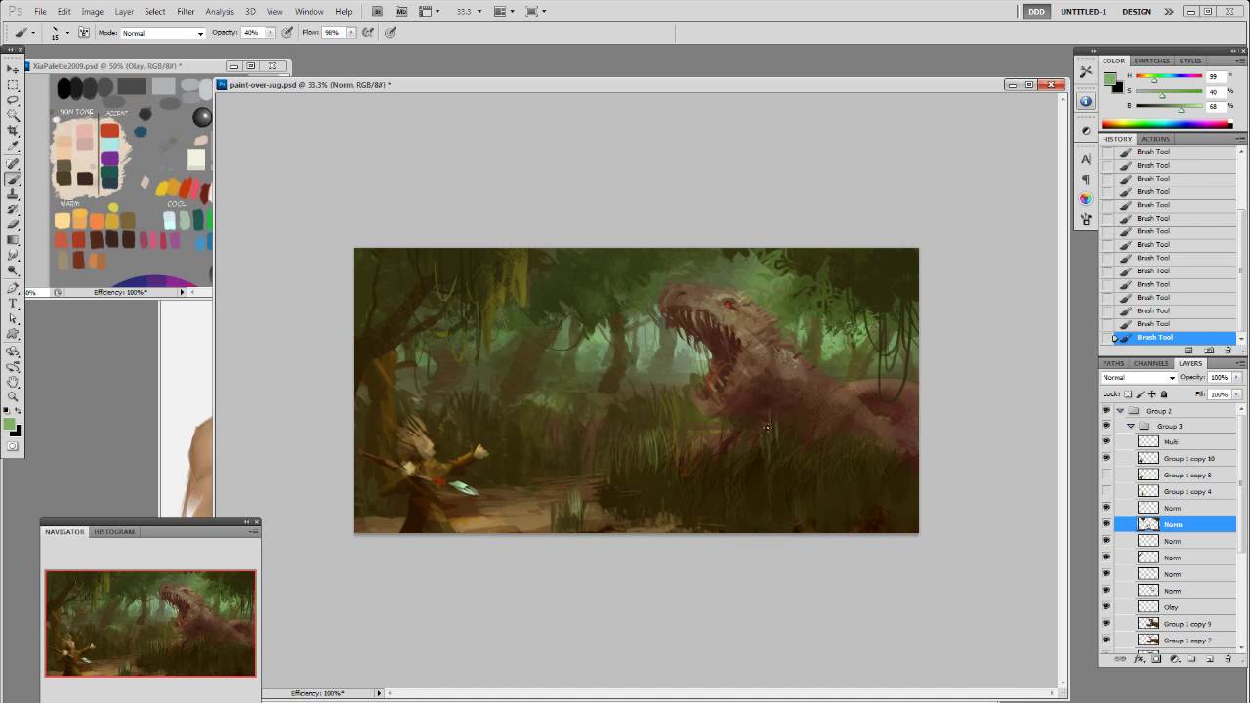
Step: Paint grass blades over the beast's chest and the bank below it with sampled greens at 100% opacity
left_click(741, 467, "alt")
key("0")
left_click(771, 511, "alt")
left_click(772, 454, "alt")
left_click(735, 472, "alt")
left_click(838, 333, "alt")
Step: Deepen the inside of the beast's mouth on the Norm layer above Olay with a dark brown, saturation 66% and brightness 20%
left_click(739, 332, "alt")
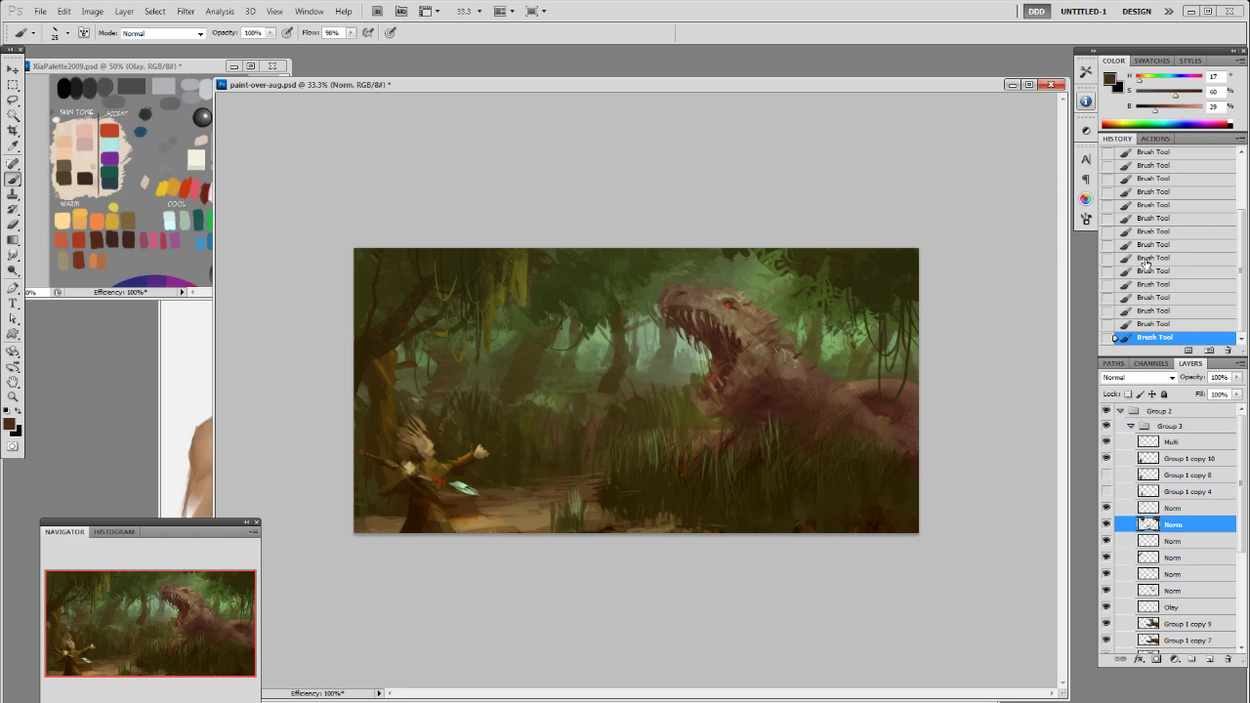
left_click(1173, 574)
left_click(1172, 608)
left_click(1155, 592)
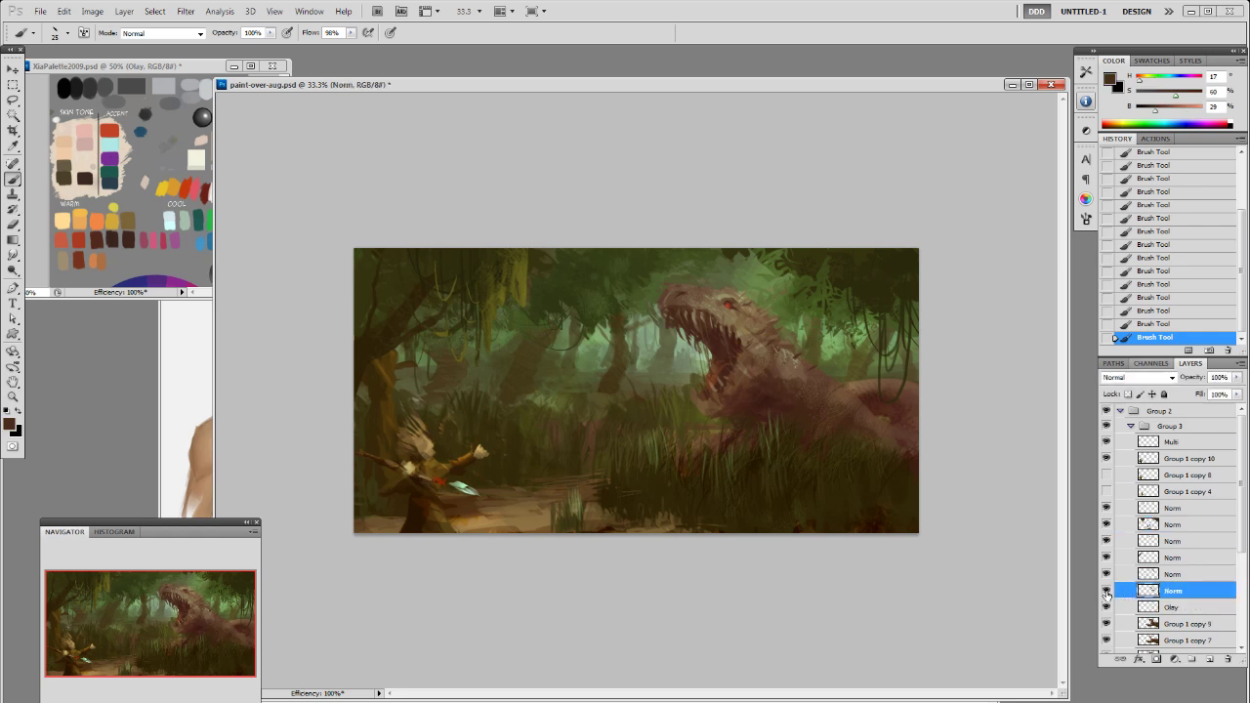
left_click(737, 346, "alt")
left_click(1180, 96)
left_click(1150, 110)
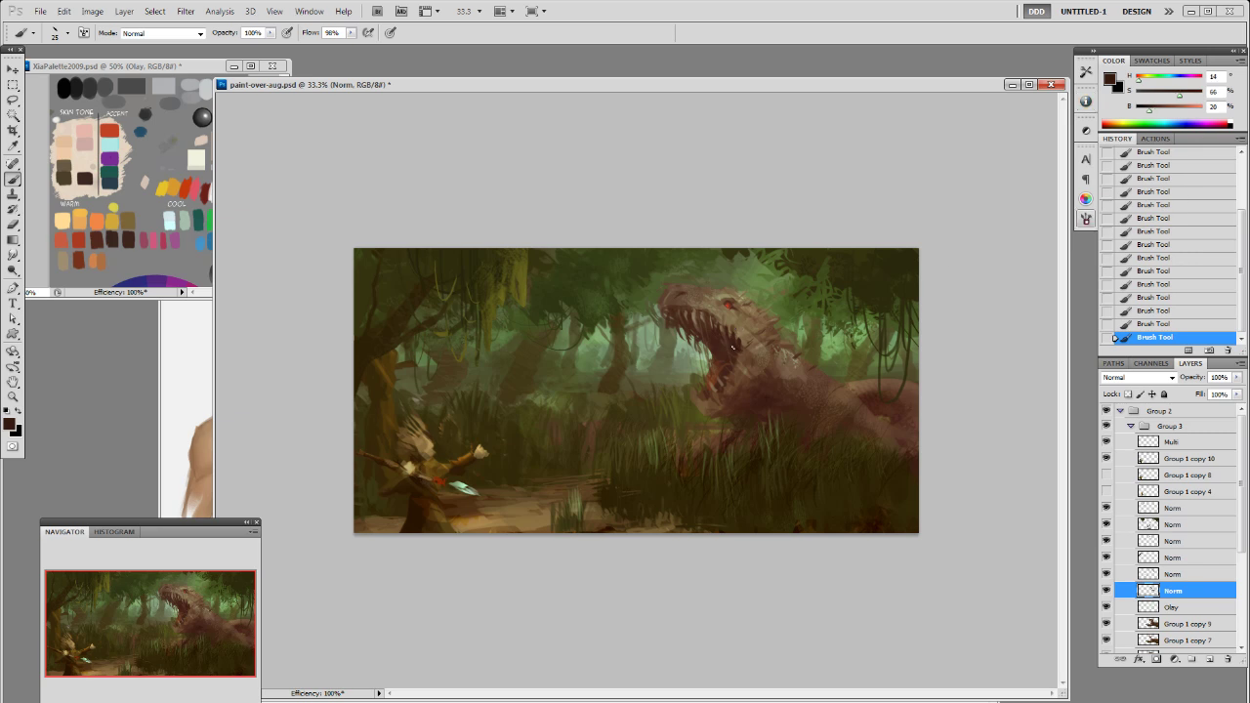
Step: Rework the beast's cheek and the spiky ridges behind its jaw with sampled skin browns
left_click(756, 376, "alt")
left_click(764, 363, "alt")
left_click(759, 343, "alt")
left_click(795, 375, "alt")
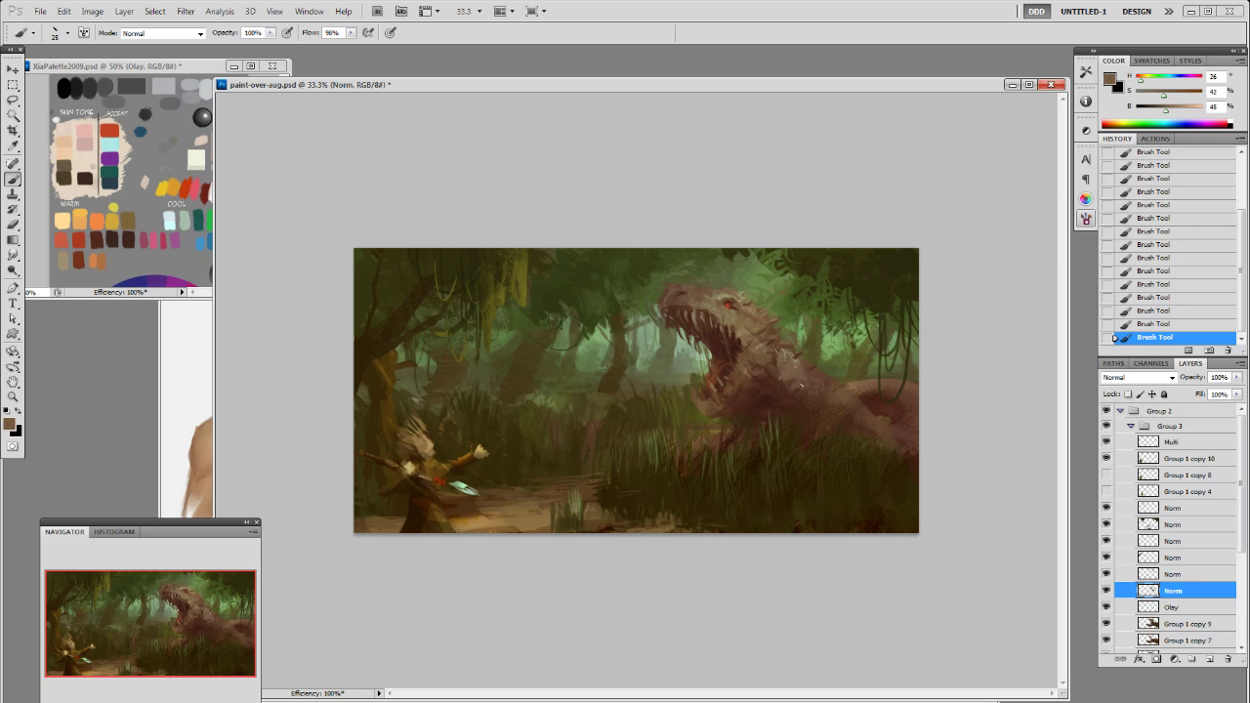
Step: Retouch the top of the beast's snout with sampled browns and switch to the 19 px brush tip
left_click(686, 292, "alt")
left_click(676, 292, "alt")
right_click(692, 296)
double_click(797, 374)
Step: Refine the beast's snout and upper jaw with sampled browns on the third Norm layer below Group 1 copy 4
left_click(1106, 559)
left_click(1106, 558)
left_click(1107, 575)
left_click(1107, 574)
double_click(1206, 541)
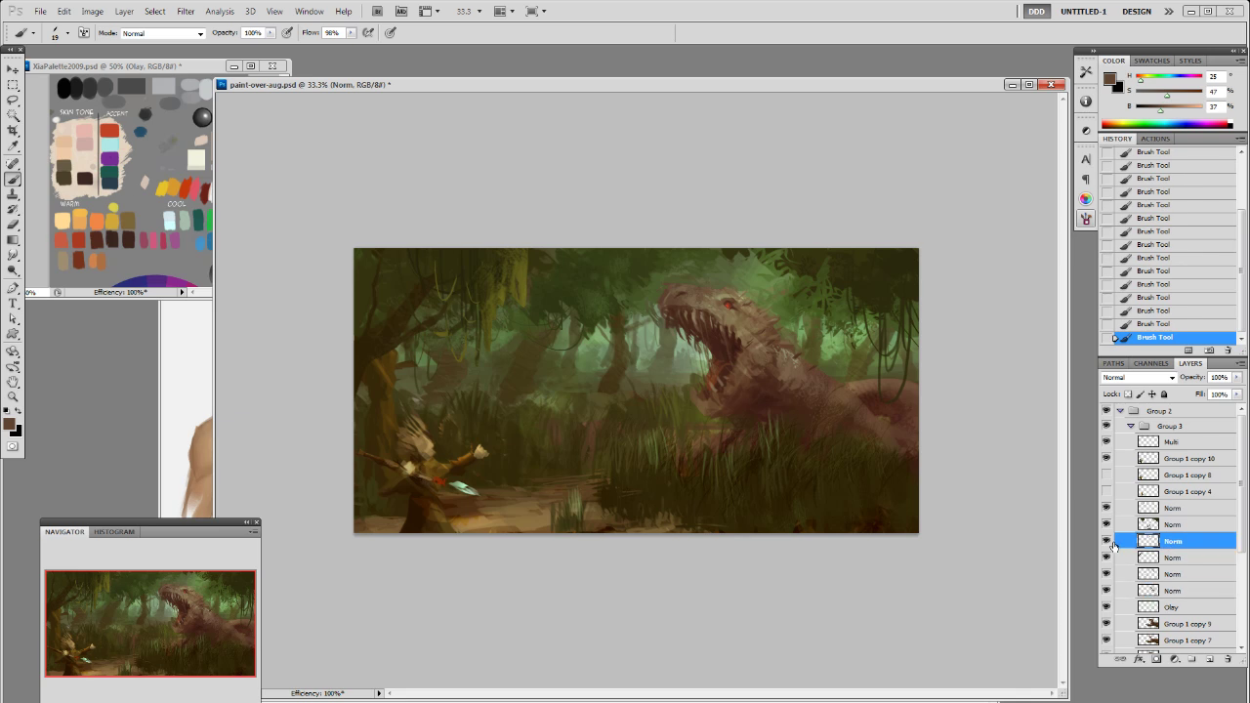
left_click(486, 197)
left_click(693, 286, "alt")
left_click(688, 286, "alt")
left_click(710, 300, "alt")
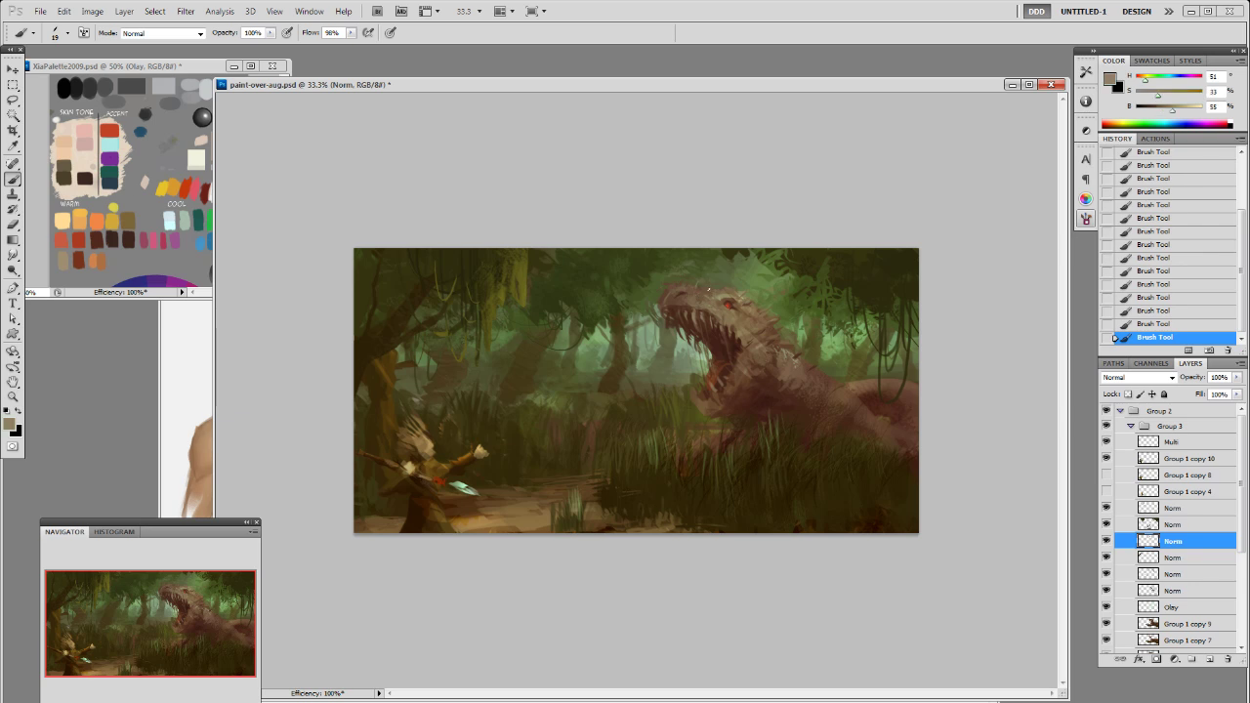
left_click(688, 290, "alt")
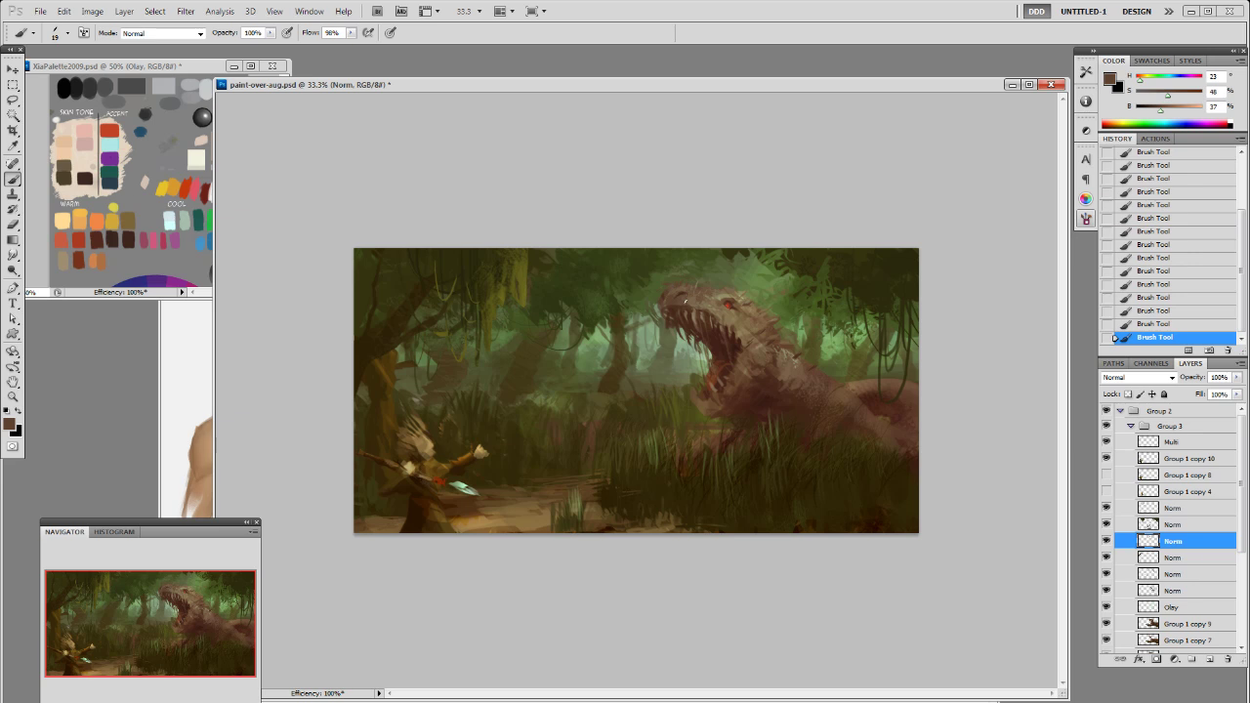
left_click(670, 290, "alt")
left_click(668, 308, "alt")
left_click(680, 322, "alt")
Step: Add a new Norm layer directly above Group 1 copy 10
left_click(1186, 445)
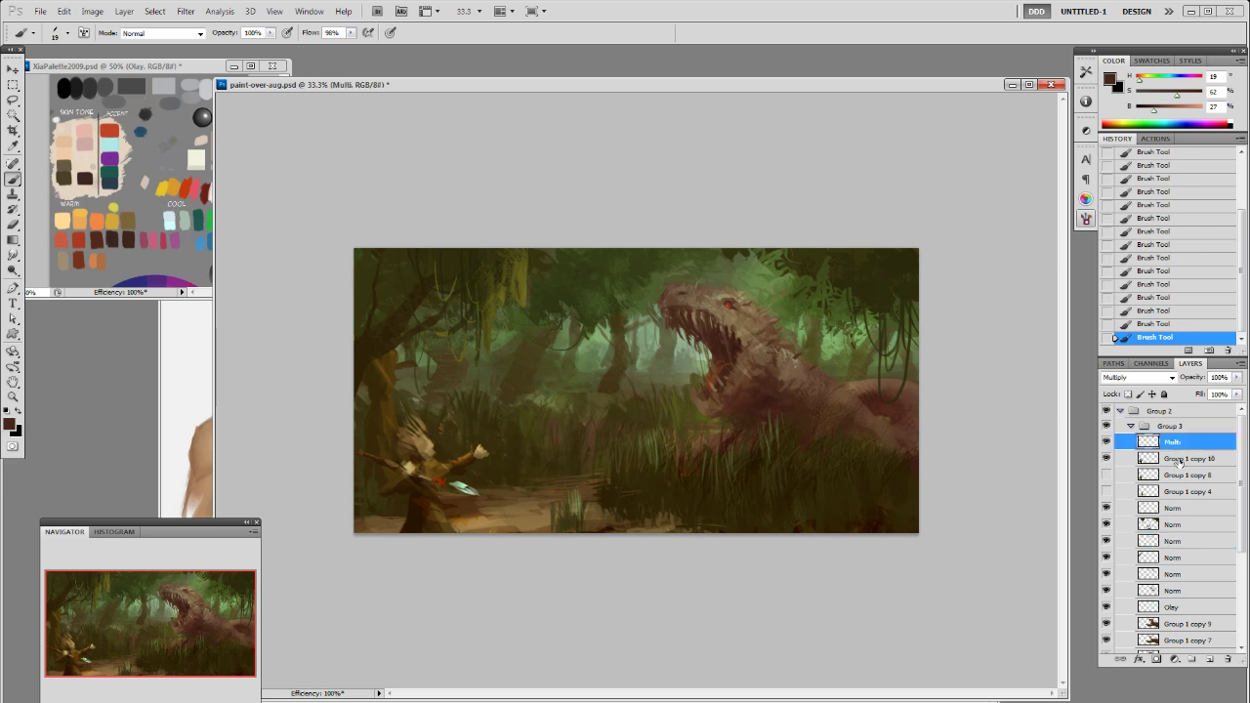
left_click(1180, 463)
key("ctrl+alt+shift+n")
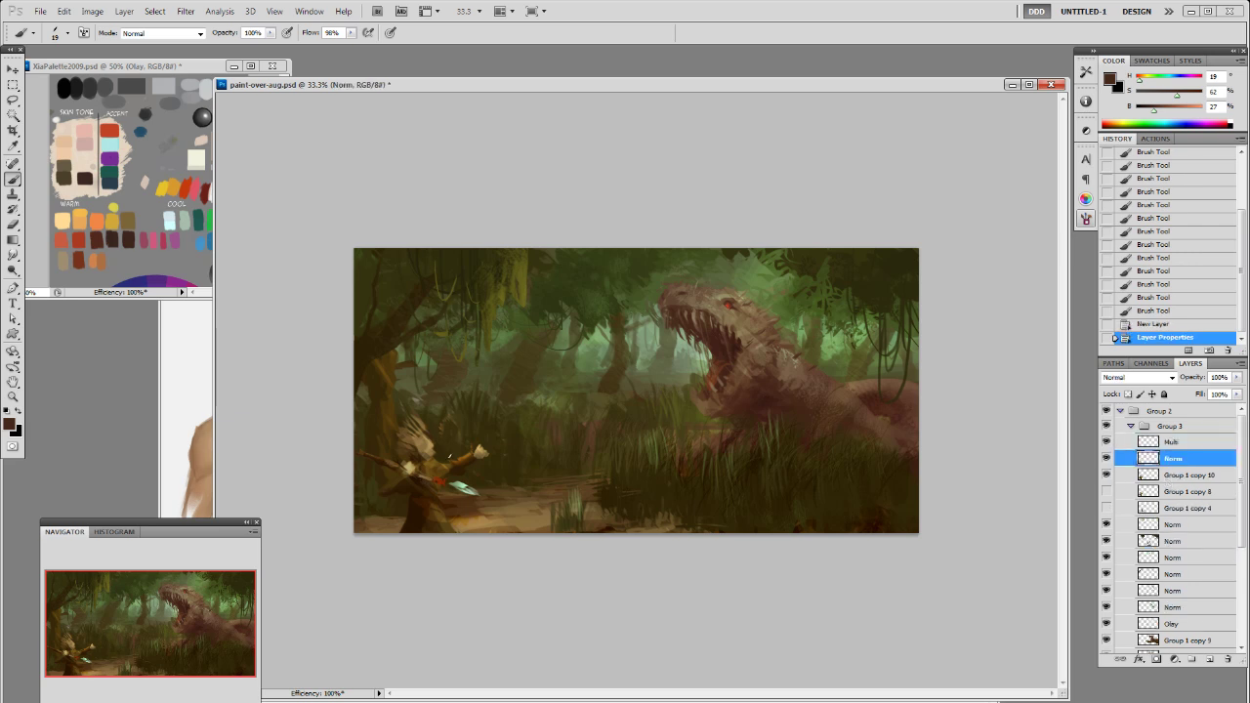
Step: Repaint the small figure's face and shoulder on the new Norm layer with sampled skin and clothing browns
left_click(429, 456, "alt")
key("ctrl+z")
left_click_drag(430, 451, 434, 456)
left_click(436, 447, "alt")
left_click(440, 456, "alt")
left_click(434, 453, "alt")
left_click(431, 454, "alt")
key("ctrl+z")
left_click(431, 455, "alt")
left_click_drag(432, 451, 435, 457)
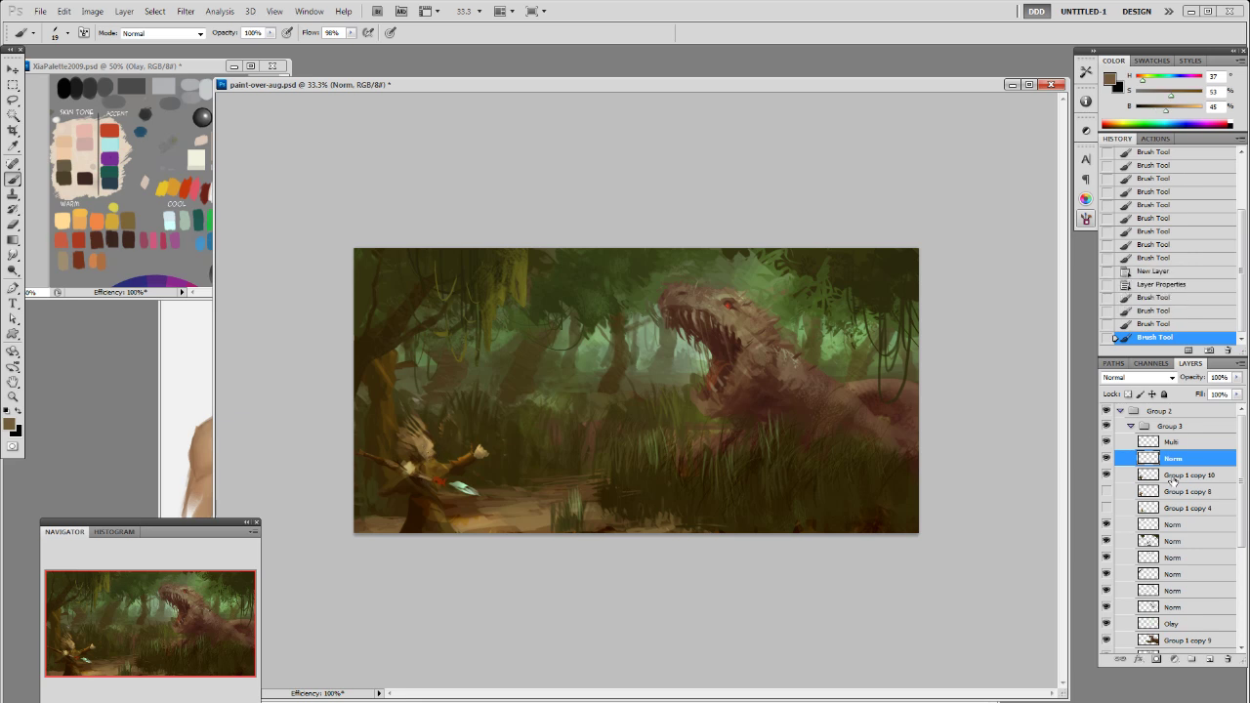
Step: Erase around the figure's dagger blade on the Group 1 copy 10 layer to slim its shape
left_click(1175, 477)
key("e")
left_click(458, 483)
left_click(458, 481)
left_click(465, 486)
left_click(467, 487)
left_click(471, 493)
left_click(474, 497)
left_click(477, 500)
left_click_drag(468, 498, 473, 495)
Step: Repaint the dagger blade and its tip with sampled pale greenish grey
key("b")
left_click(461, 488, "alt")
key("ctrl+z")
left_click(477, 489)
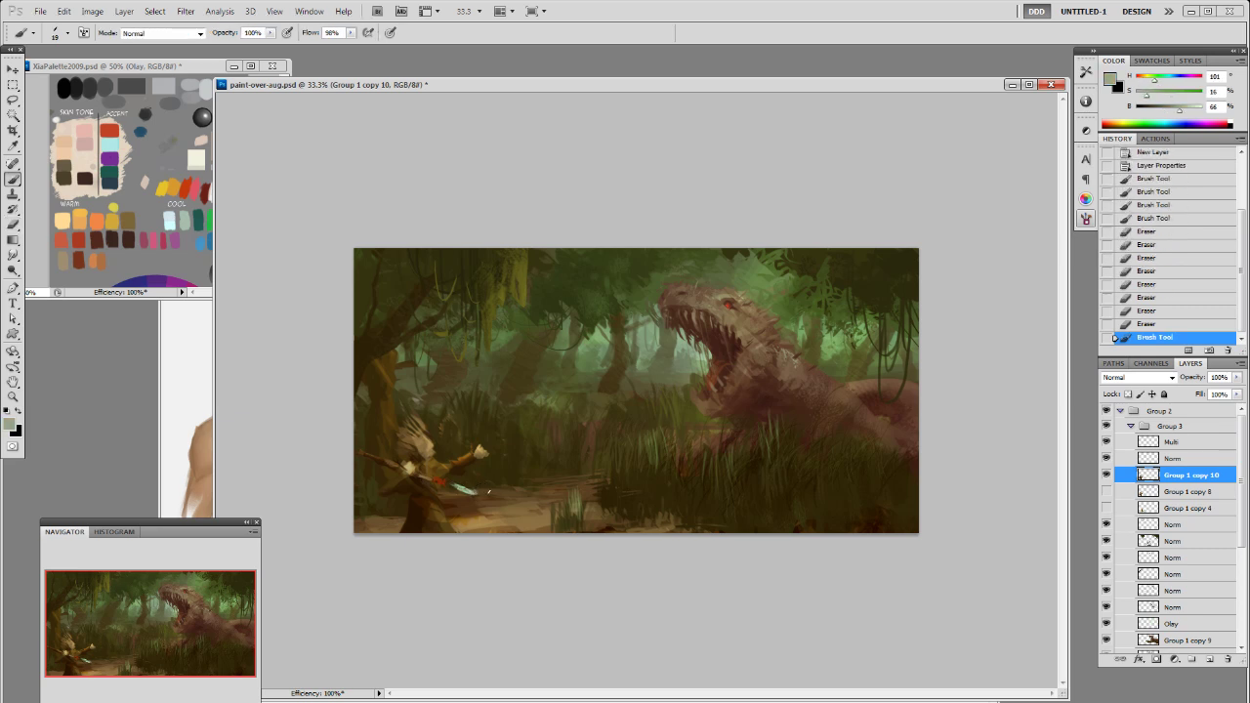
left_click(467, 486, "alt")
left_click(467, 484)
left_click(466, 488, "alt")
mouse_move(458, 485)
left_mouse_down()
mouse_move(473, 491)
mouse_move(449, 485)
left_mouse_up()
key("ctrl+z")
Step: Define the figure's face and outstretched arm on the Norm layer above Group 1 copy 10 with palette and sampled browns
left_click(427, 455, "alt")
left_click(1160, 460)
left_click(66, 238, "alt")
left_click_drag(423, 452, 426, 459)
left_click_drag(425, 451, 431, 454)
left_click(443, 458, "alt")
left_click_drag(427, 448, 430, 451)
left_click_drag(427, 444, 430, 449)
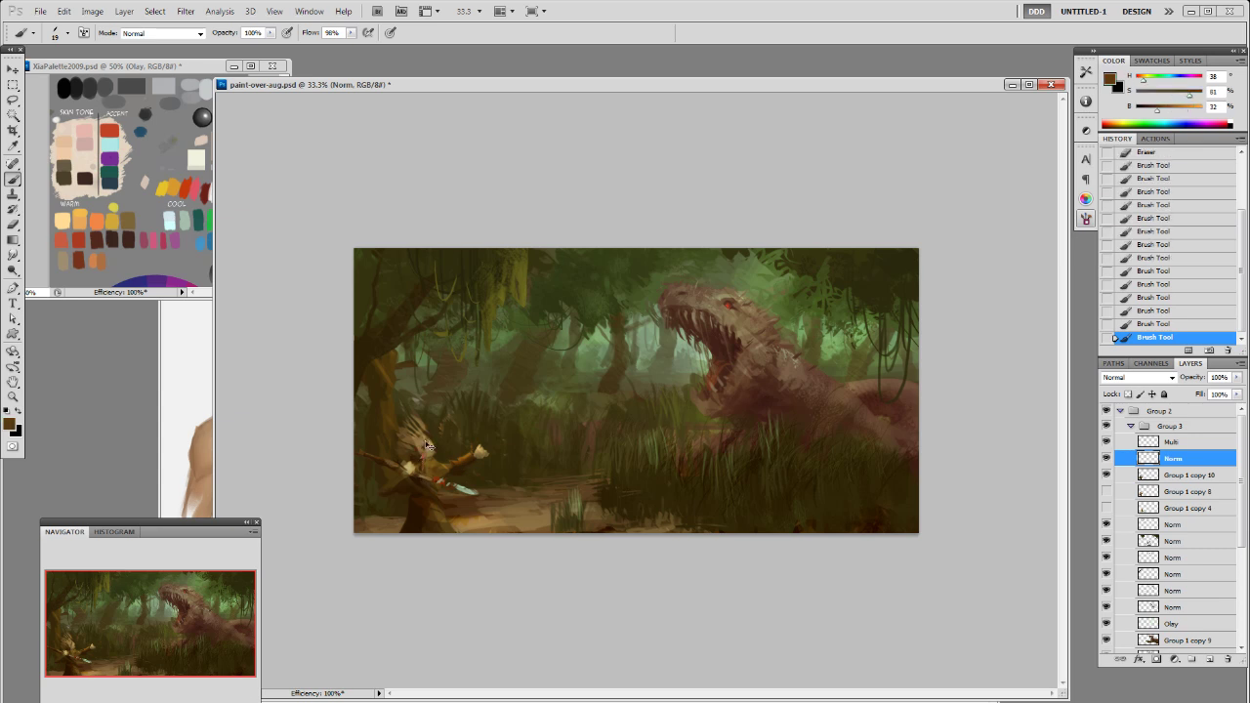
left_click(448, 460)
left_click(466, 483, "alt")
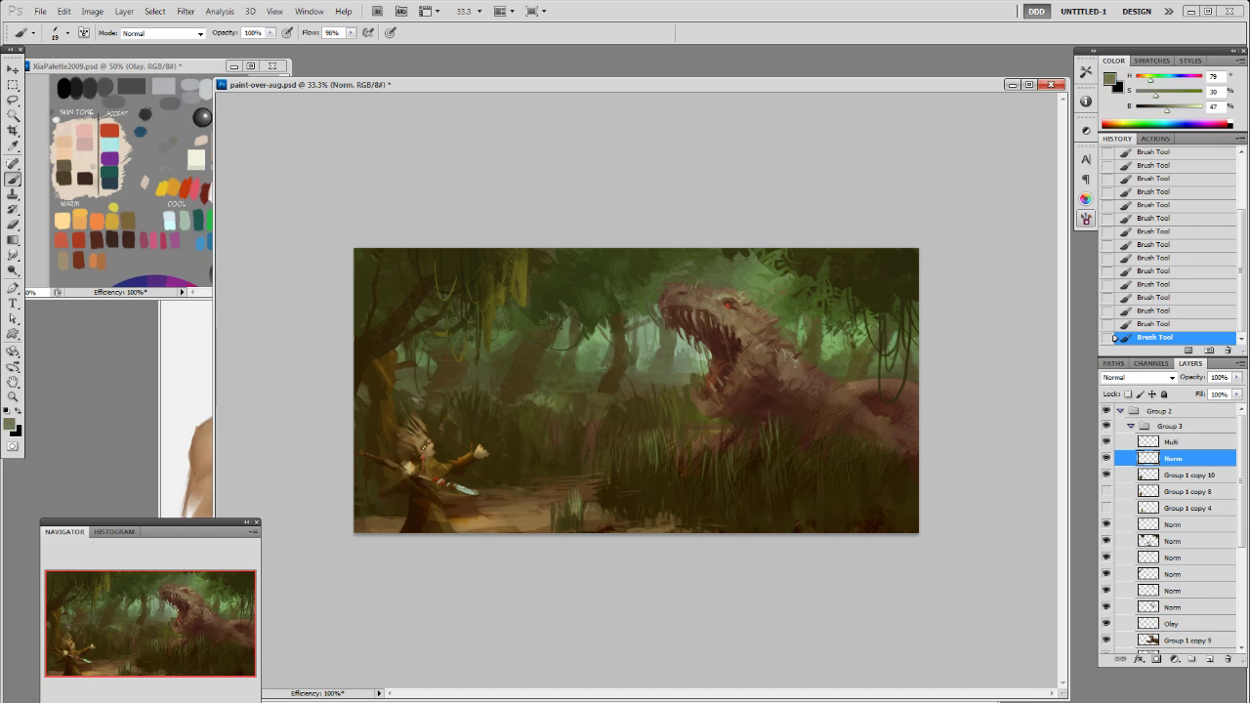
Step: Paint a red accent on the figure's face using the palette's warm red and the 19 px angled brush tip
left_click(82, 241, "alt")
right_click(469, 431)
left_click(546, 506)
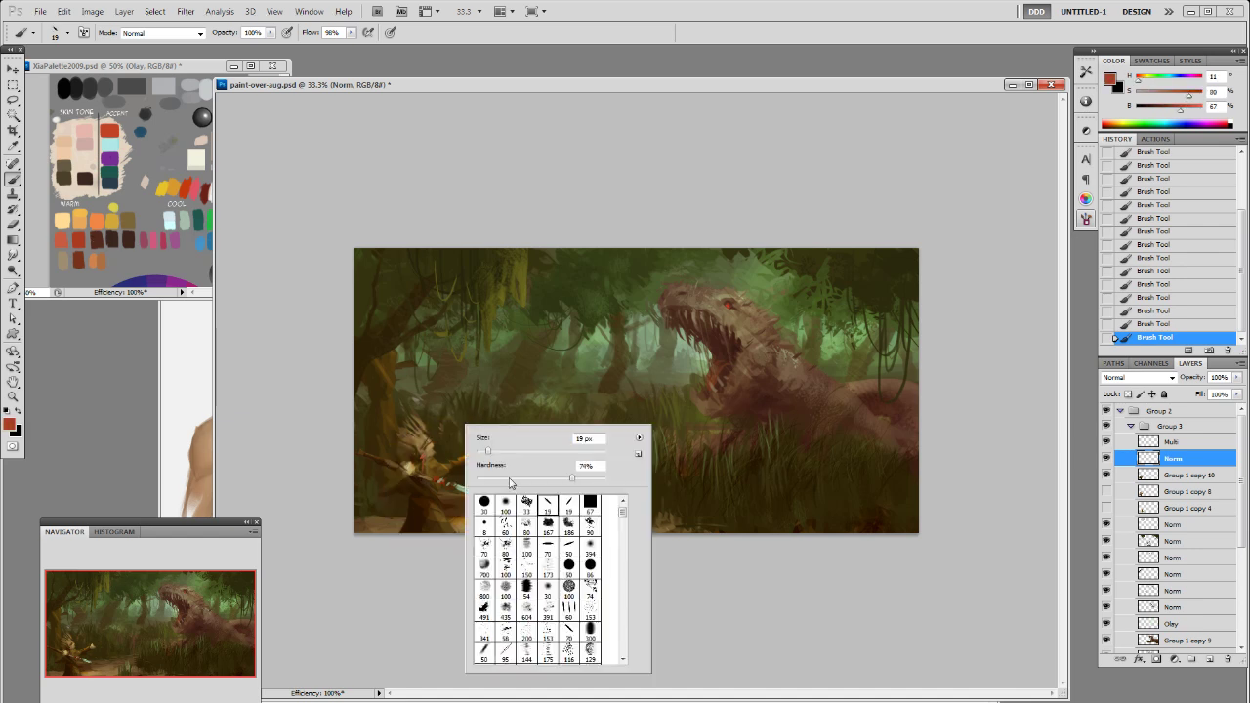
left_click(424, 445)
left_click_drag(424, 446, 429, 454)
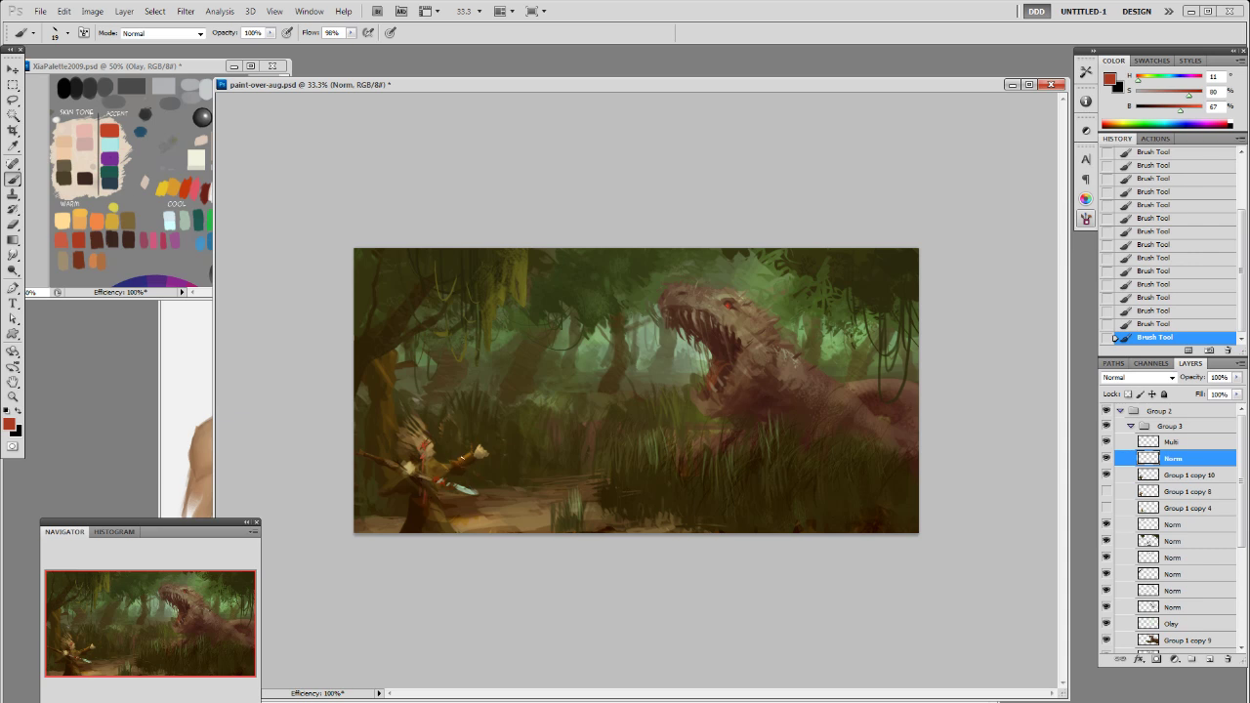
Step: Rework the folds of the figure's robe and the clothing behind the waist with sampled dark and golden browns
left_click(432, 466, "alt")
left_click(434, 510, "alt")
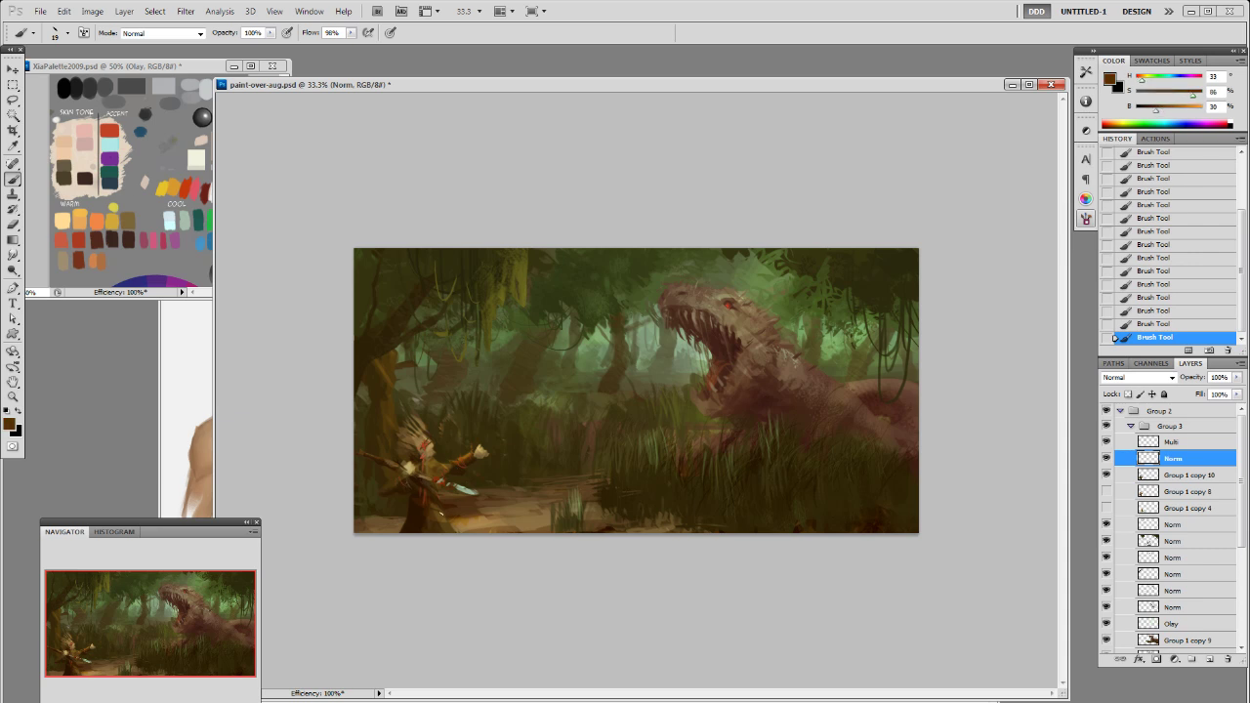
left_click(431, 511, "alt")
left_click(421, 505, "alt")
left_click(464, 523, "alt")
left_click_drag(456, 526, 412, 506)
left_click(428, 508, "alt")
left_click(411, 508, "alt")
left_click(379, 489, "alt")
left_click(400, 479, "alt")
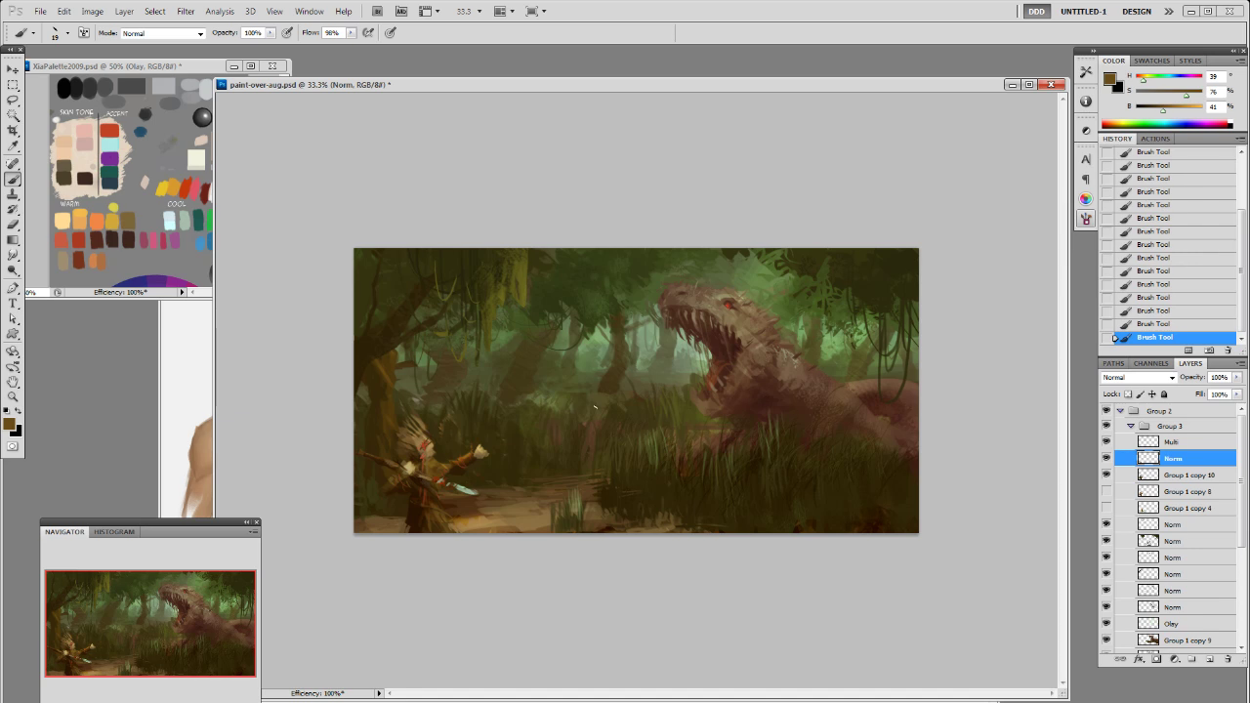
Step: Refine the figure's headdress, face and forearm with sampled tans and dark browns
left_click(416, 440, "alt")
left_click(433, 439, "alt")
left_click(435, 447, "alt")
left_click(459, 463, "alt")
left_click(426, 448, "alt")
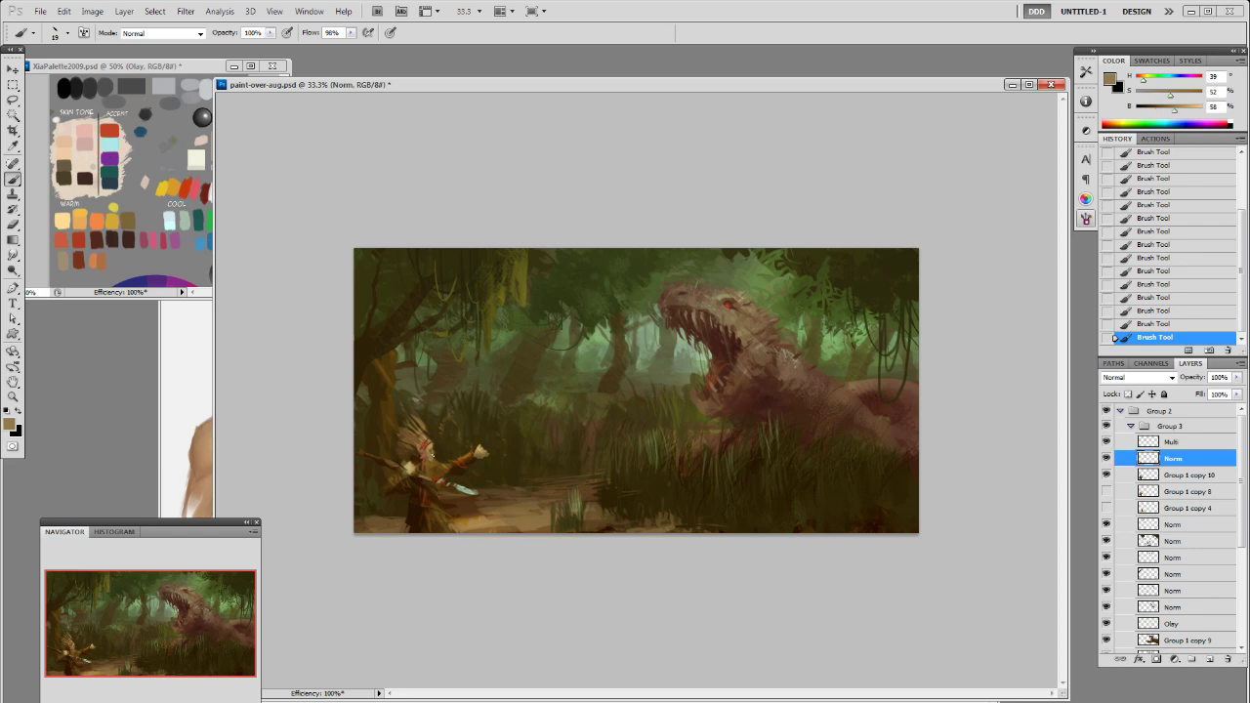
left_click(423, 456, "alt")
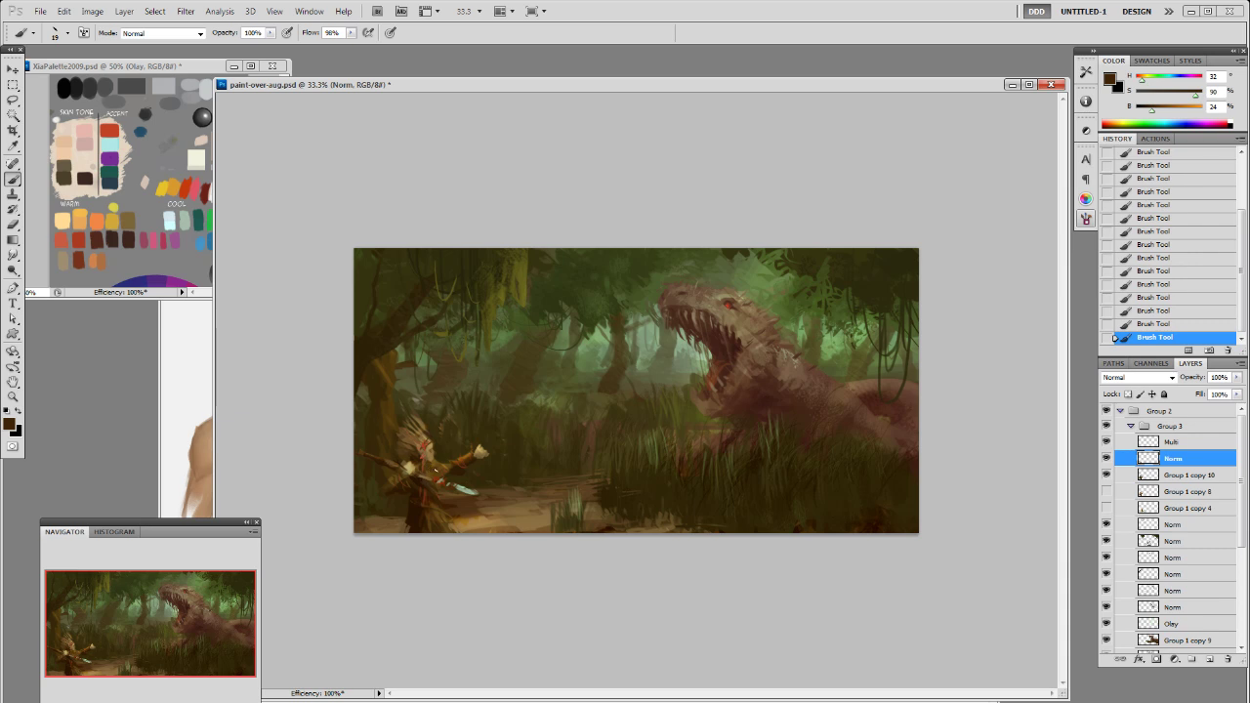
Step: Highlight the headdress feathers with a pale tan, saturation 30% and brightness 71%, using the other 19 px tip
left_click(436, 441, "alt")
left_click_drag(1176, 110, 1157, 95)
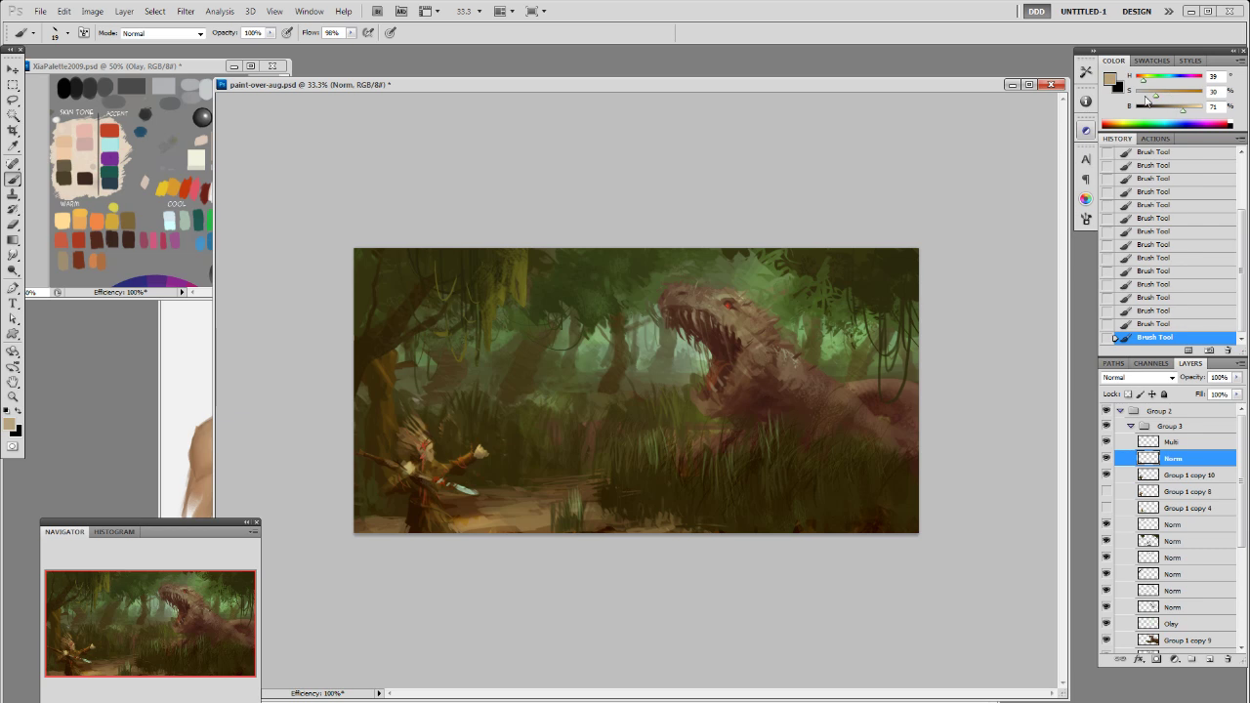
right_click(411, 423)
left_click(522, 505)
left_click(408, 432)
Step: Compare the painting with Group 2 hidden and shown
left_click(1131, 426)
left_click(1107, 411)
left_click(1106, 413)
left_click(1106, 413)
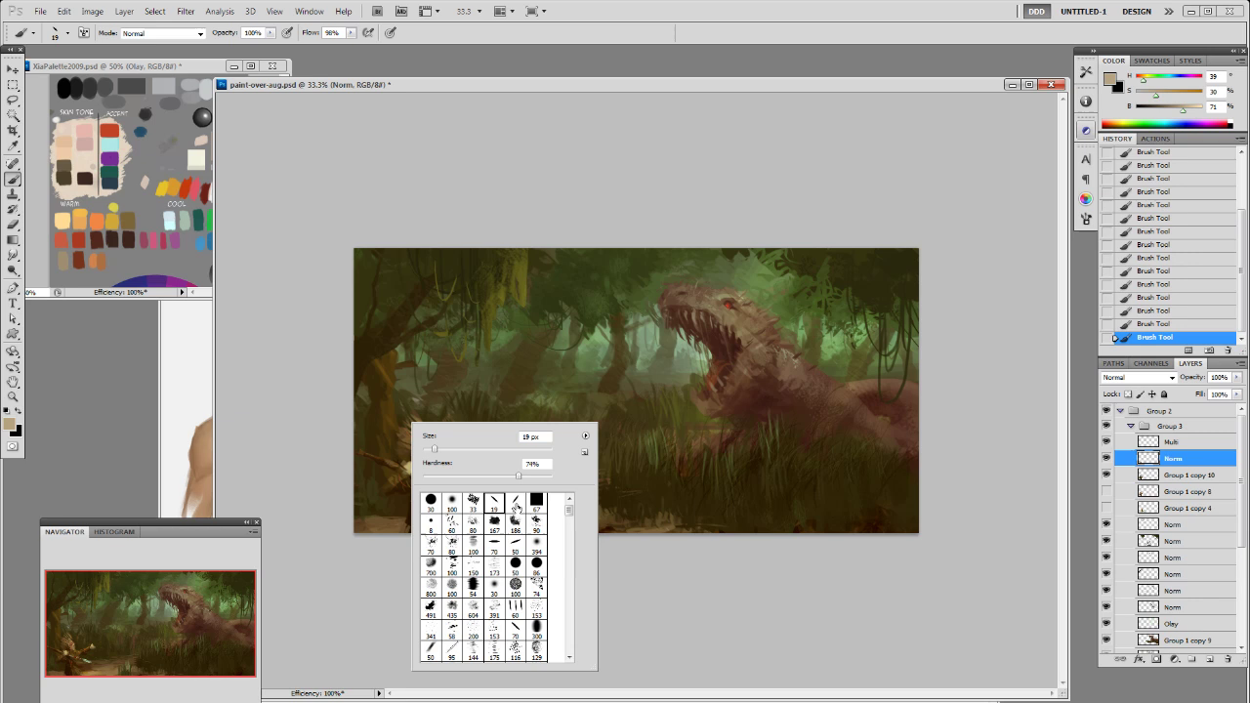
Step: Add more pale tan strokes to the headdress feathers with the 19 px tip and collapse Group 3
left_click(517, 506)
left_click(405, 429)
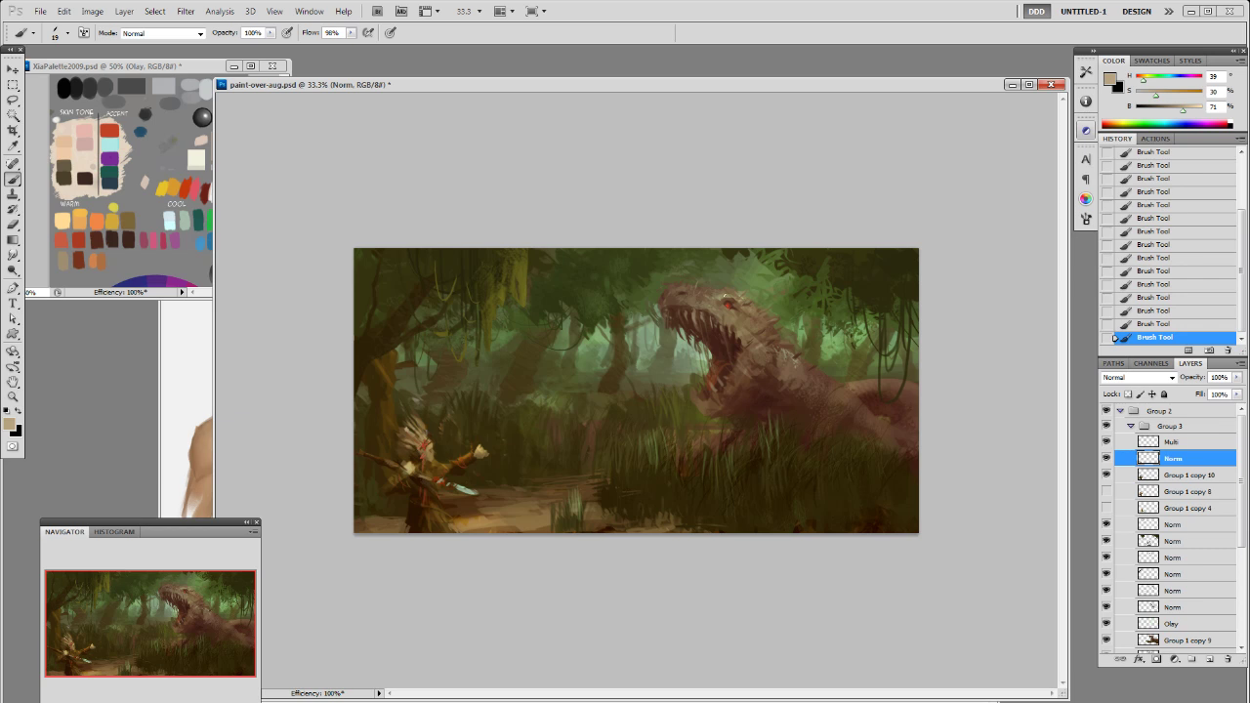
left_click(1128, 426)
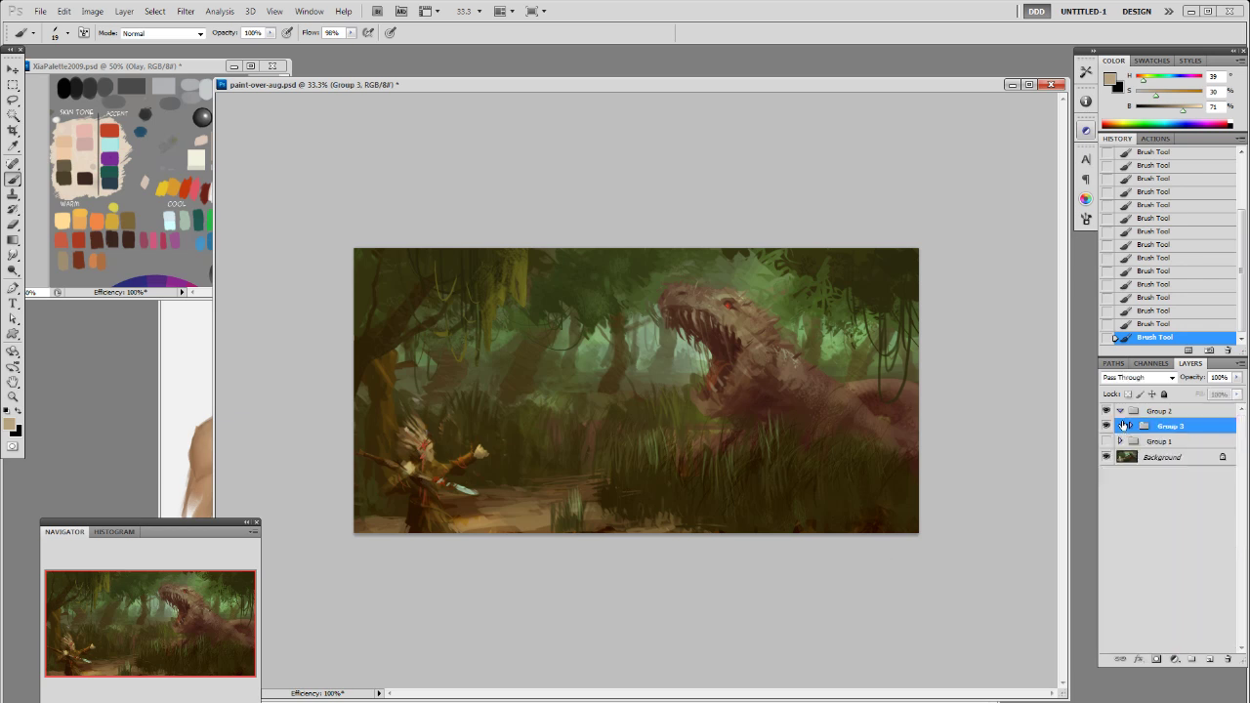